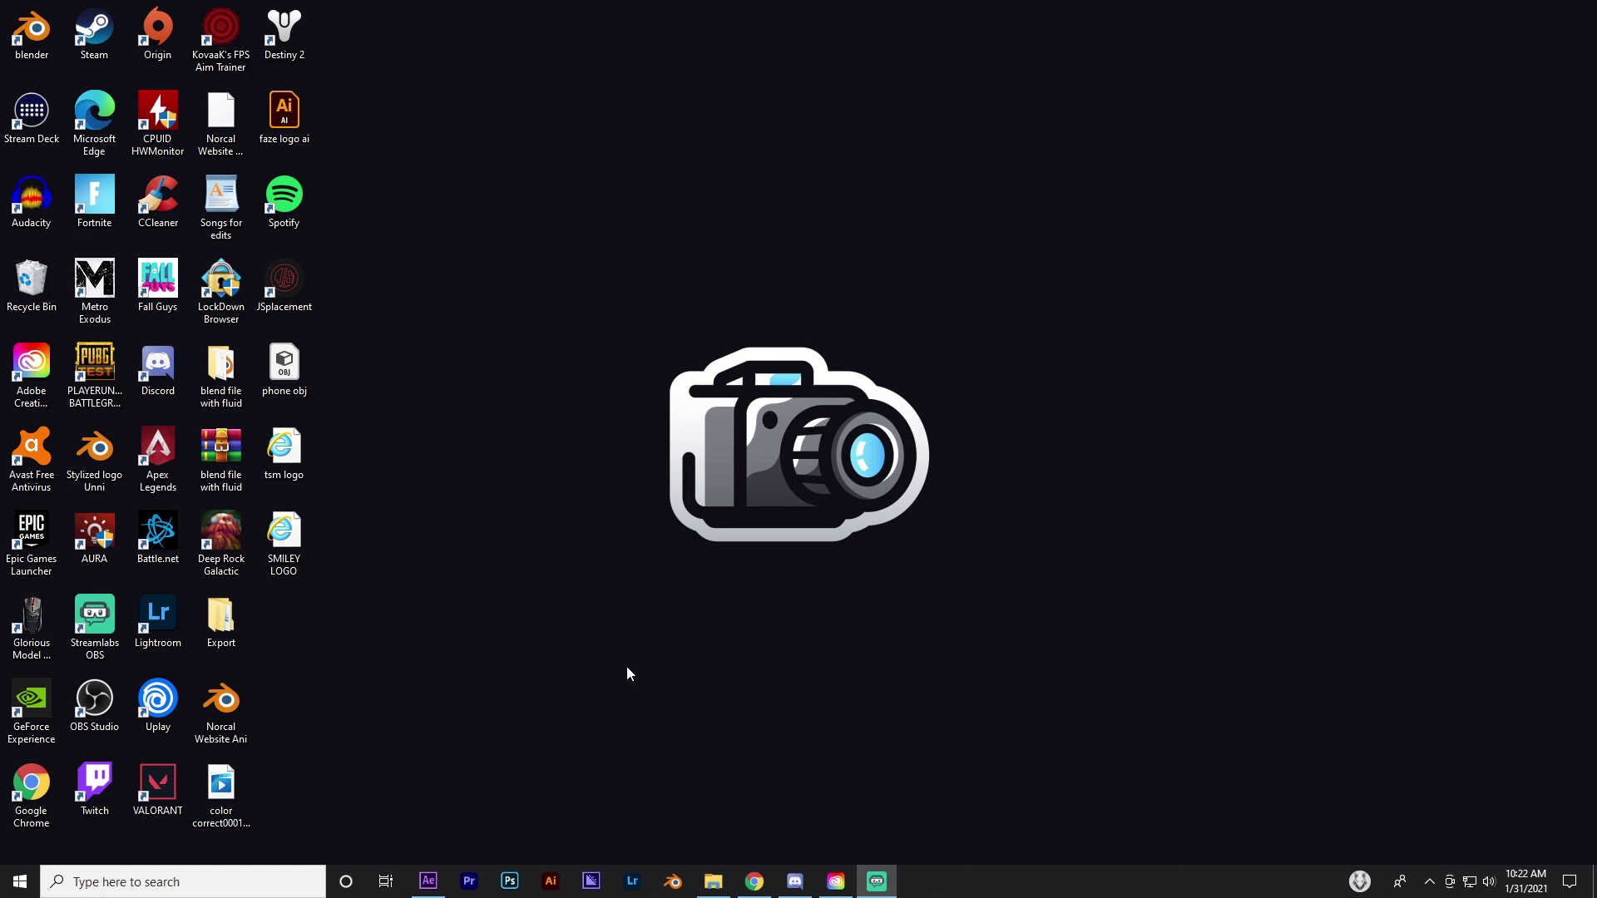
# Switch to After Effects and scrub through the shape-morphing animation in Comp 1
pyautogui.click(464, 841)
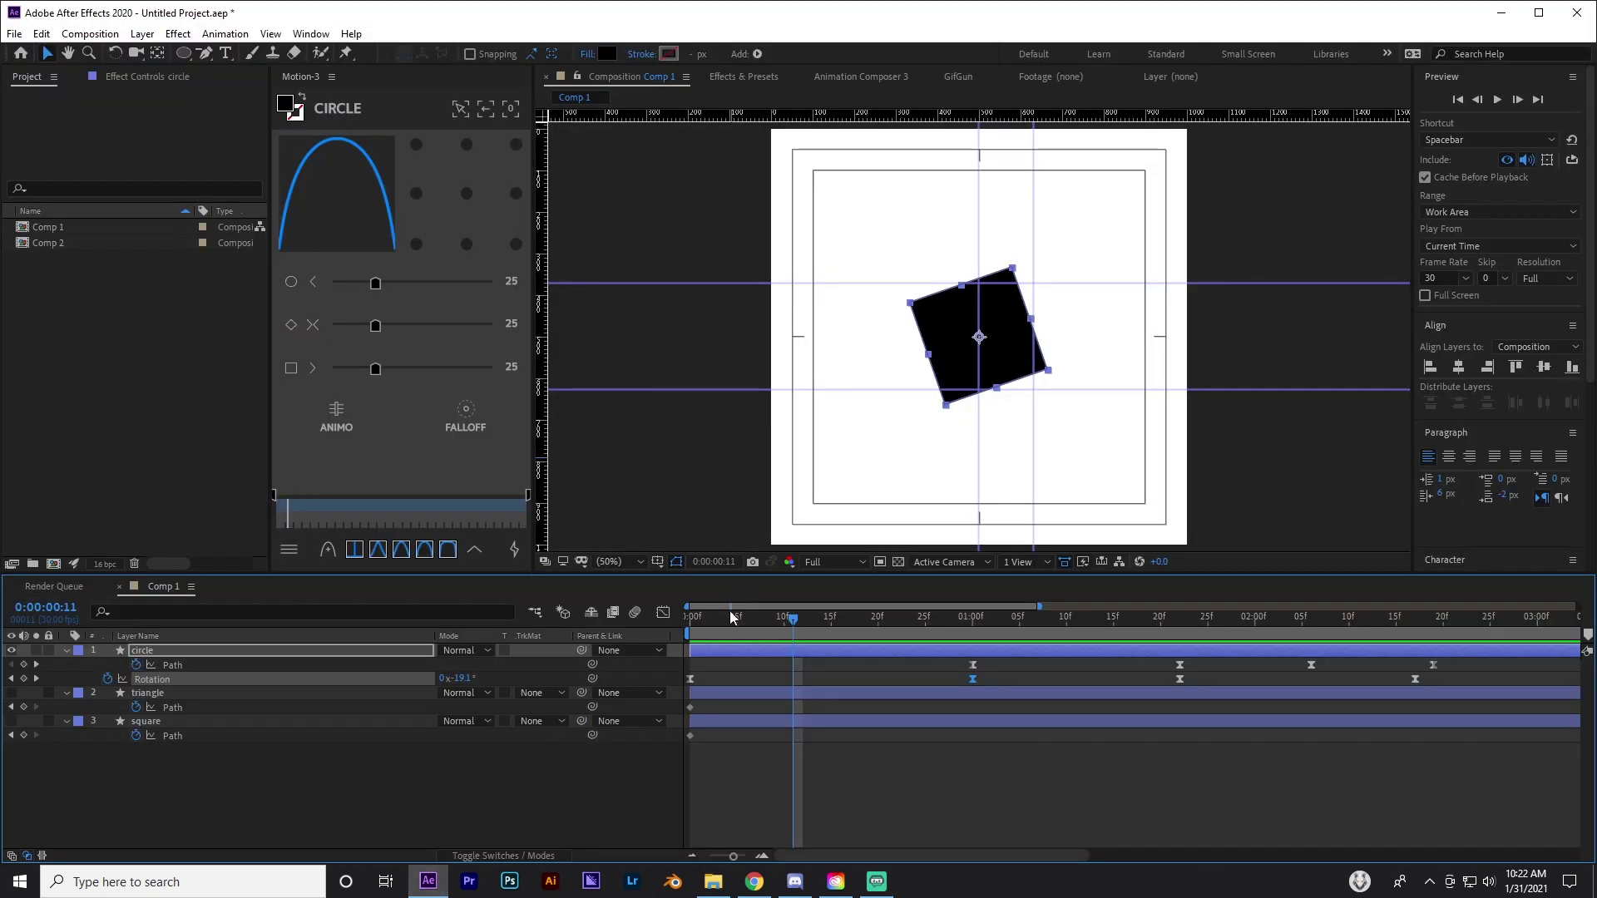
pyautogui.moveTo(699, 620); pyautogui.dragTo(1264, 667)
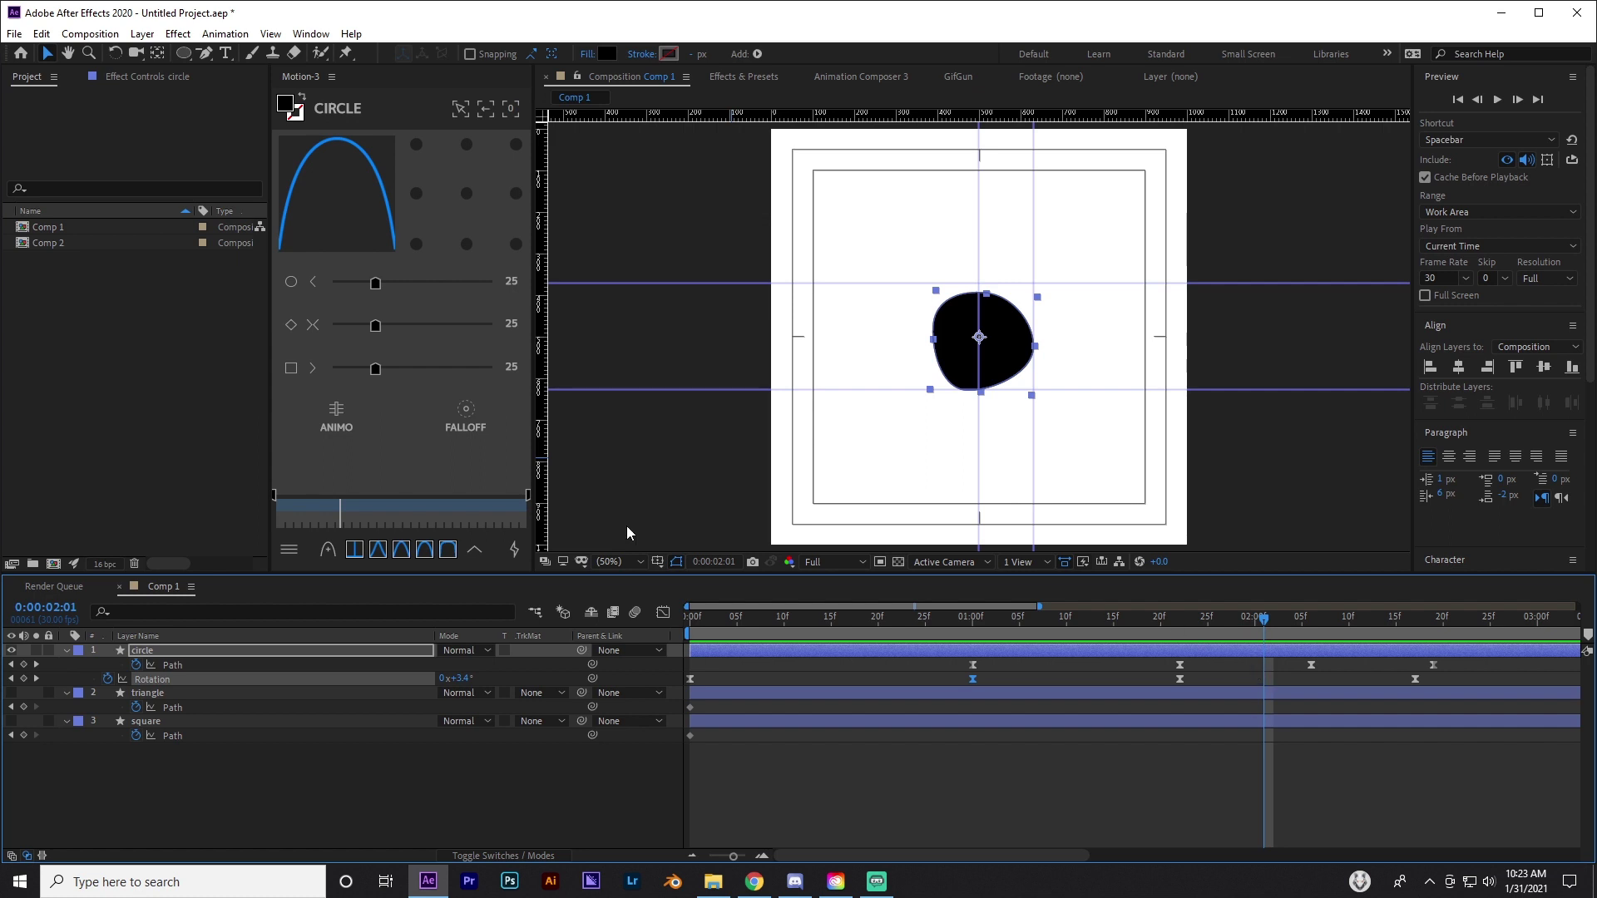
pyautogui.moveTo(761, 617); pyautogui.dragTo(948, 629)
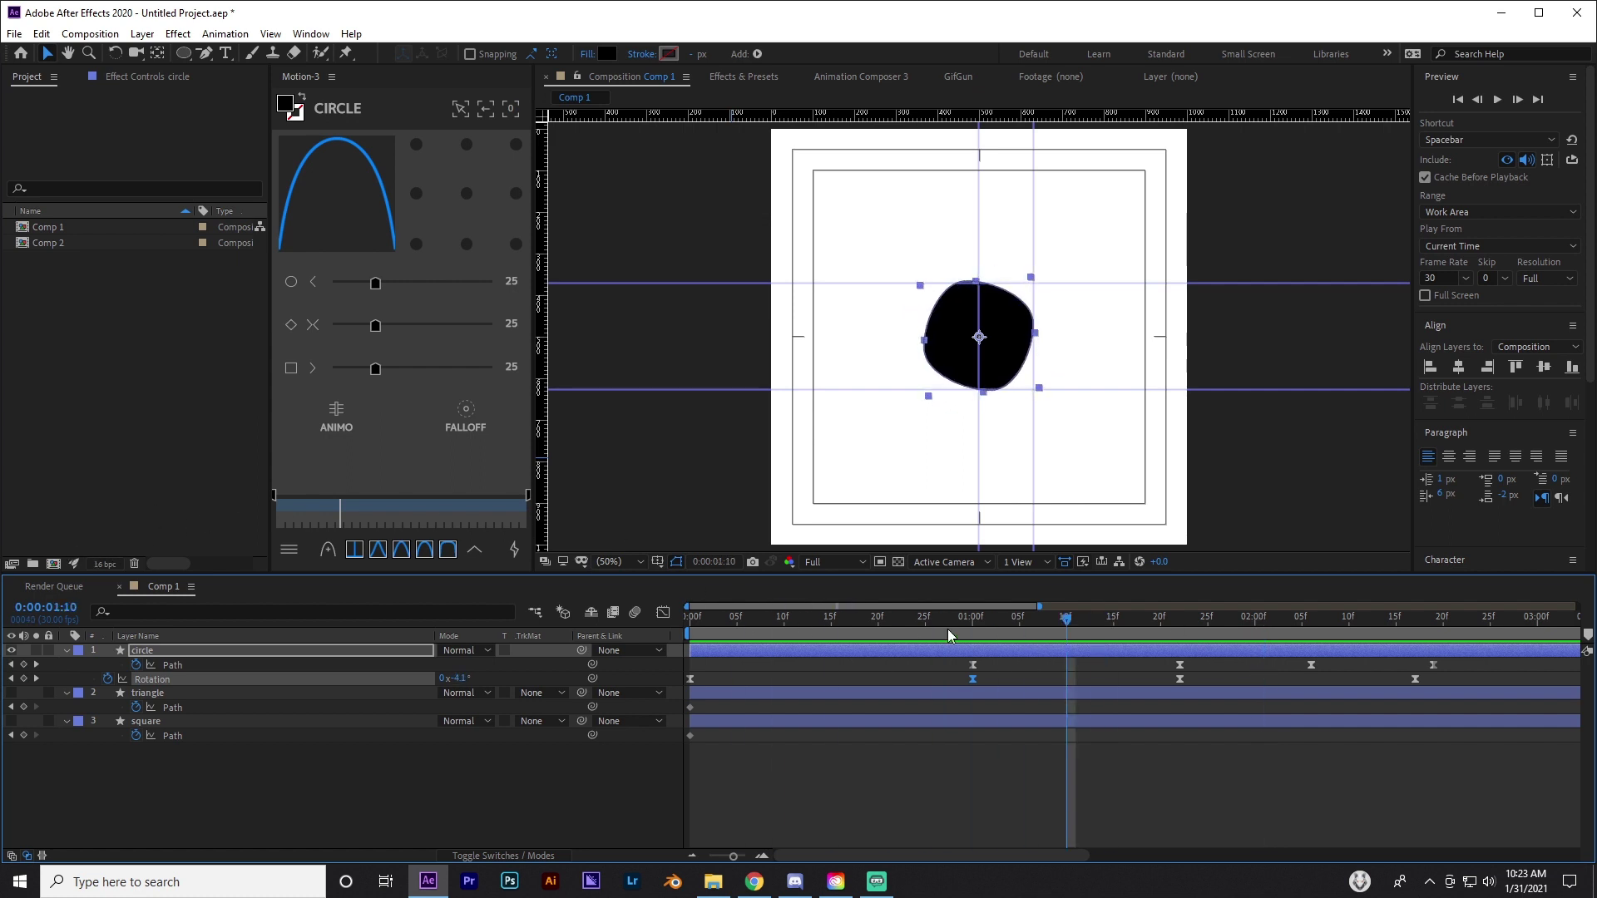
# Create a new 1000 x 1000 px, 30 fps composition named "tutorial" with a white background
pyautogui.click(53, 564)
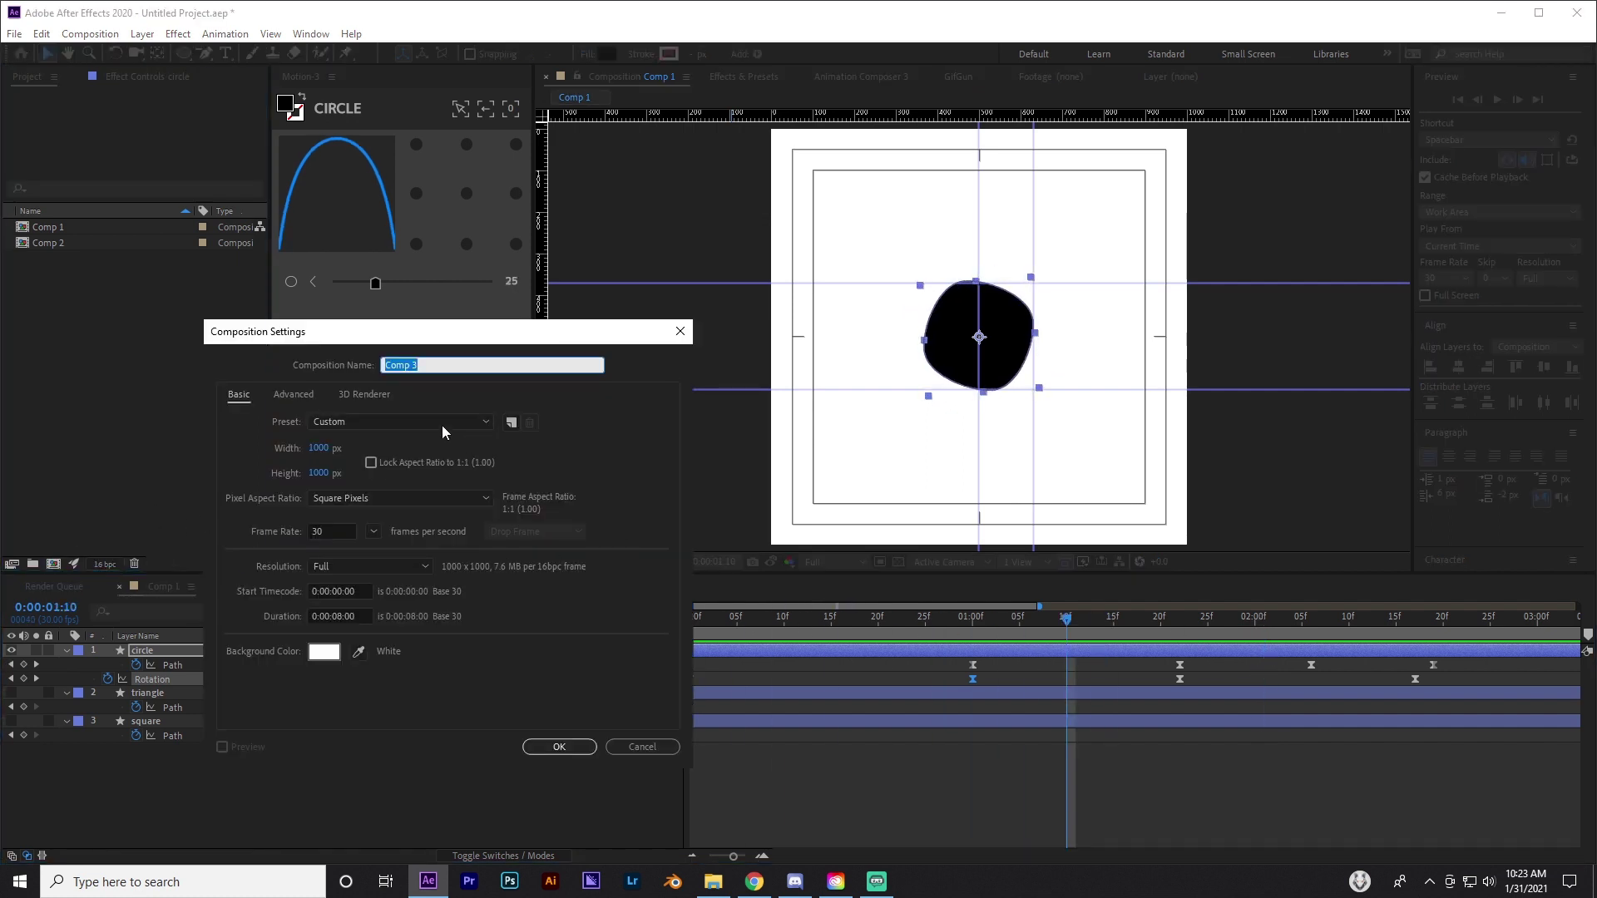
pyautogui.write('tutorial')
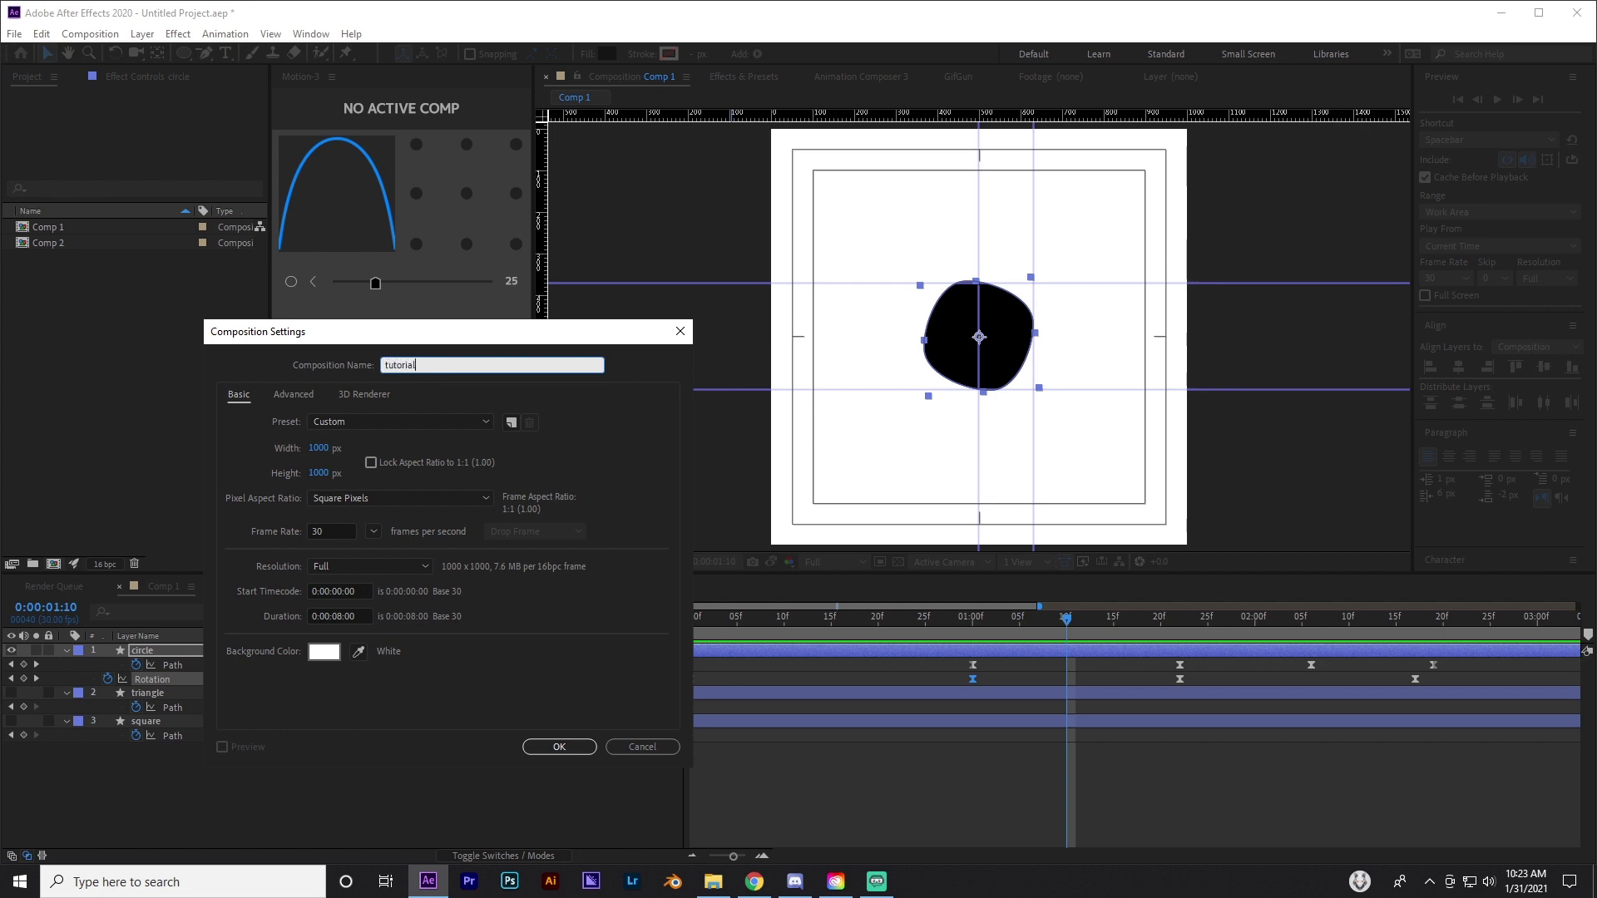
pyautogui.press('Return')
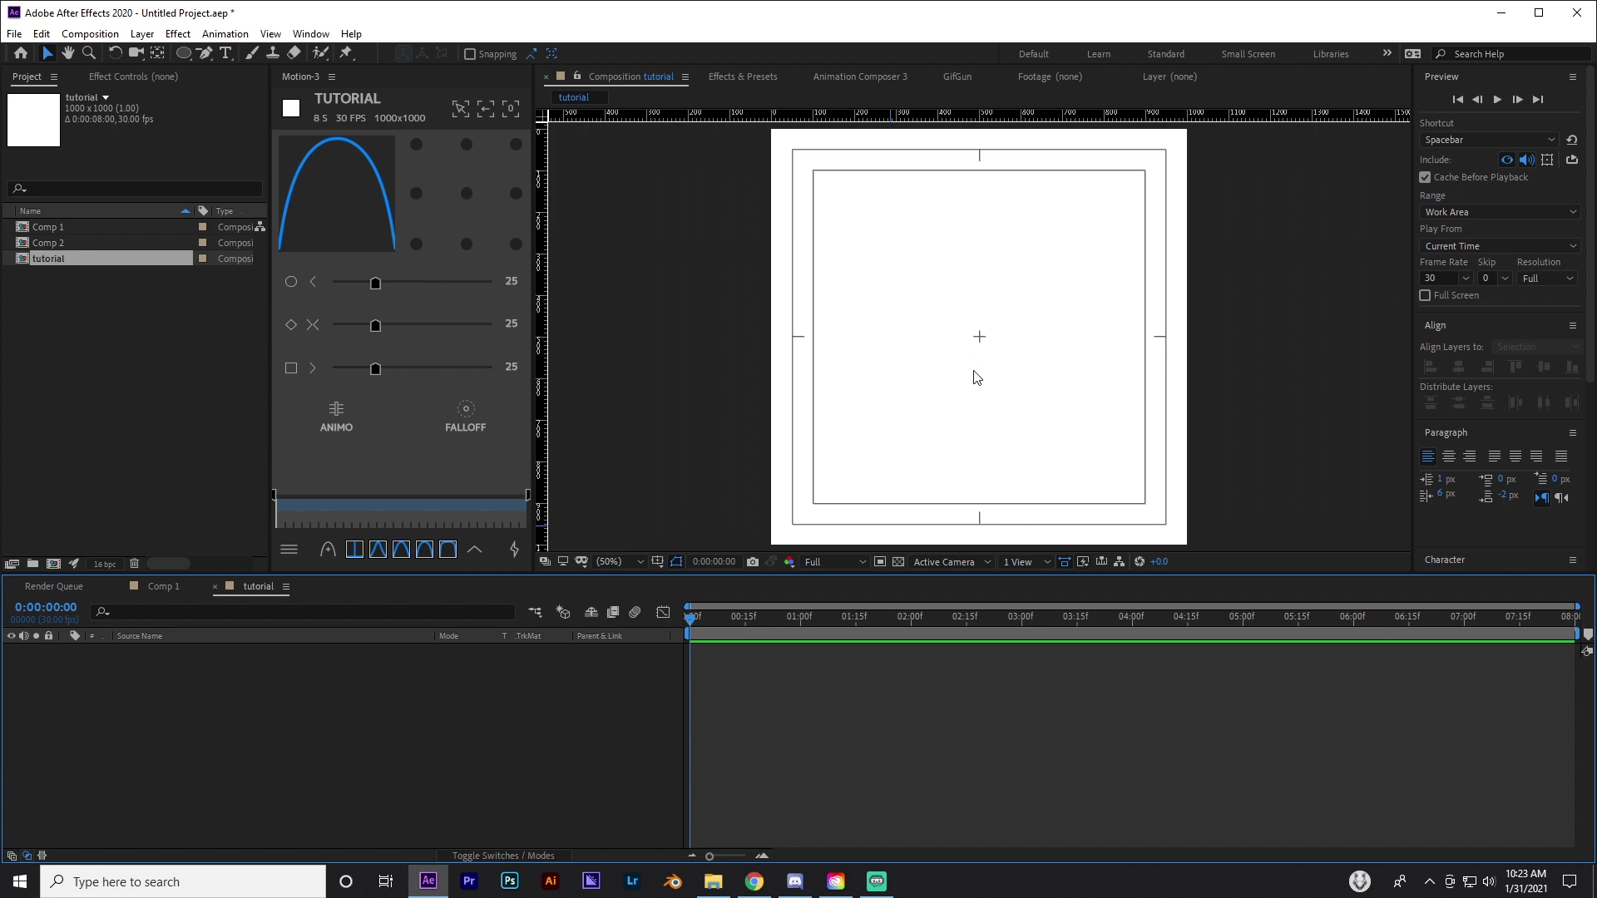
# Draw a black circle in the upper-left area of the composition on a new shape layer
pyautogui.click(657, 561)
pyautogui.click(904, 750)
pyautogui.click(183, 52)
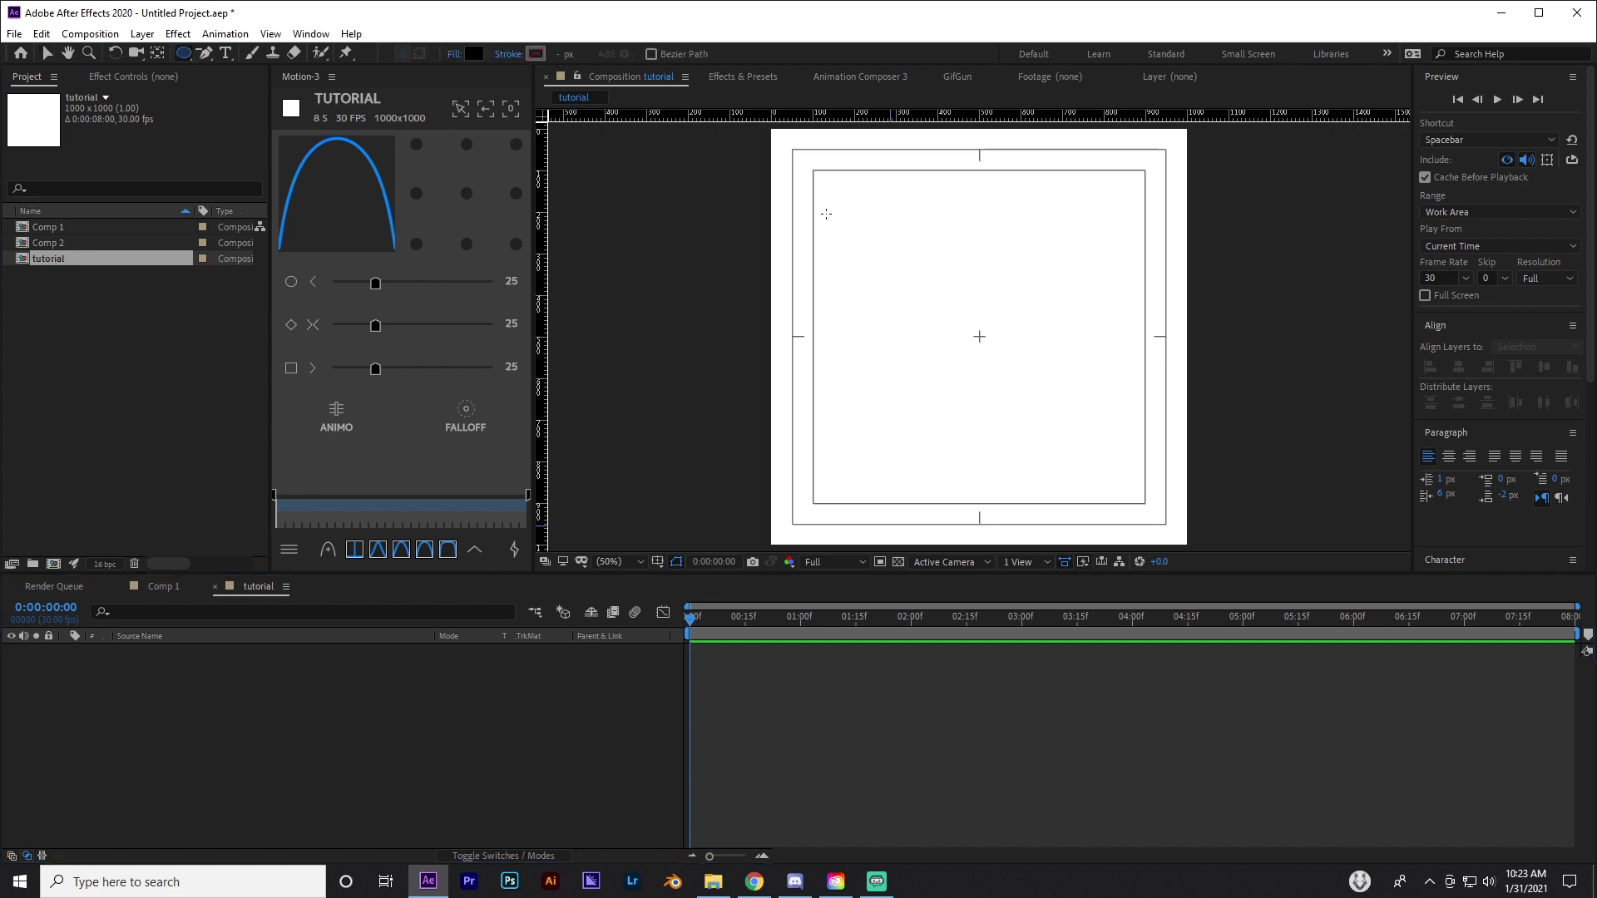
pyautogui.moveTo(842, 214); pyautogui.dragTo(938, 309)
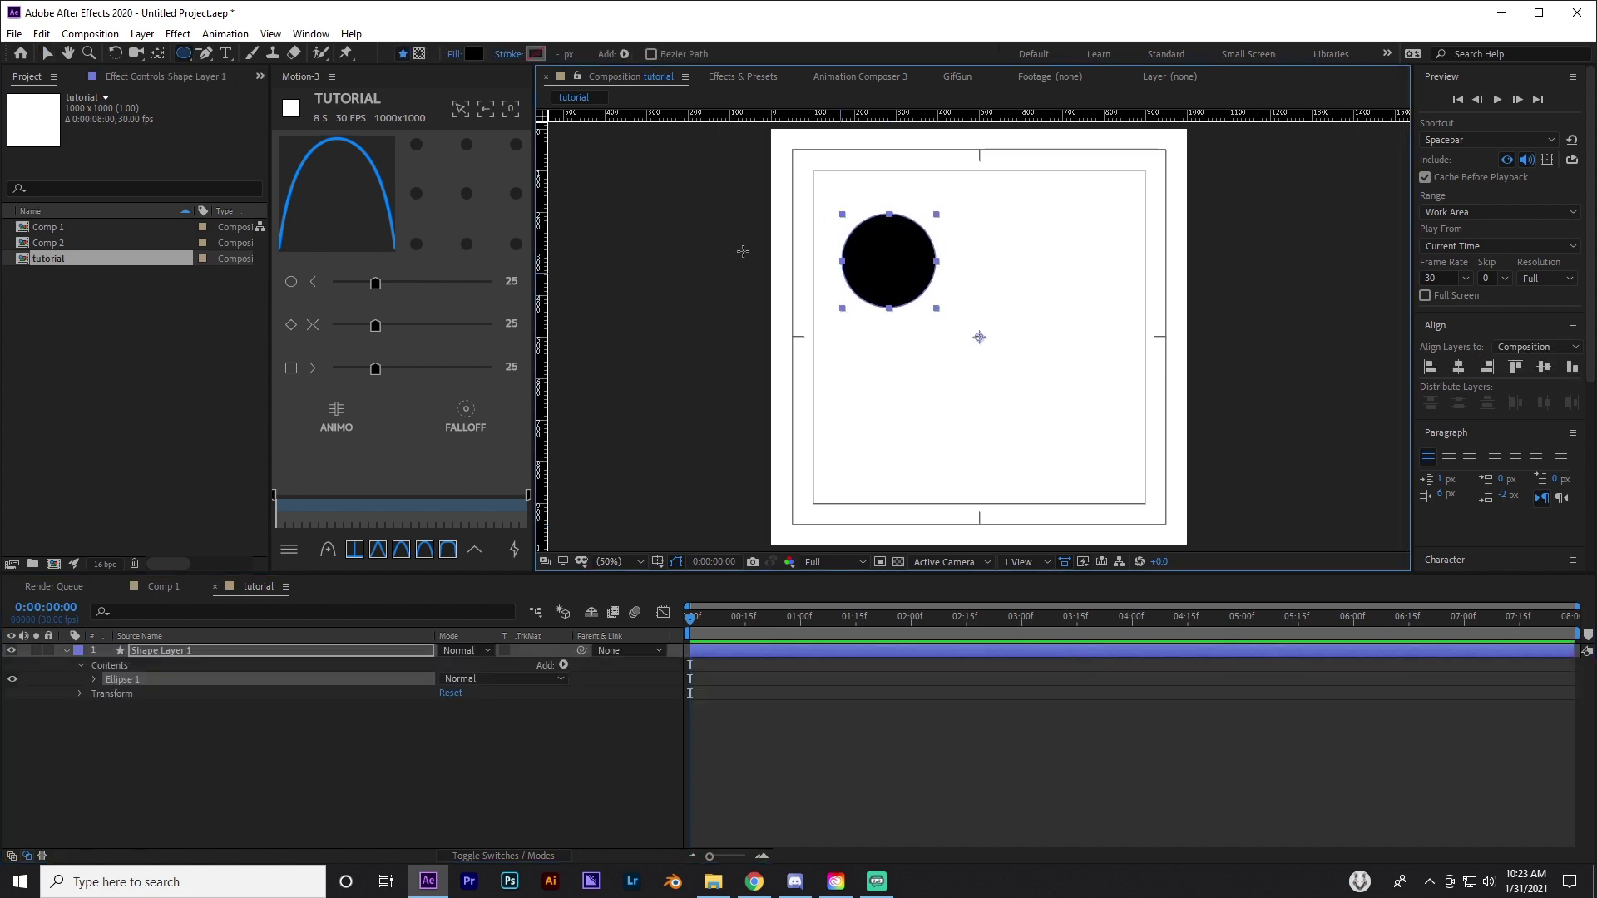
pyautogui.click(47, 52)
pyautogui.click(812, 650)
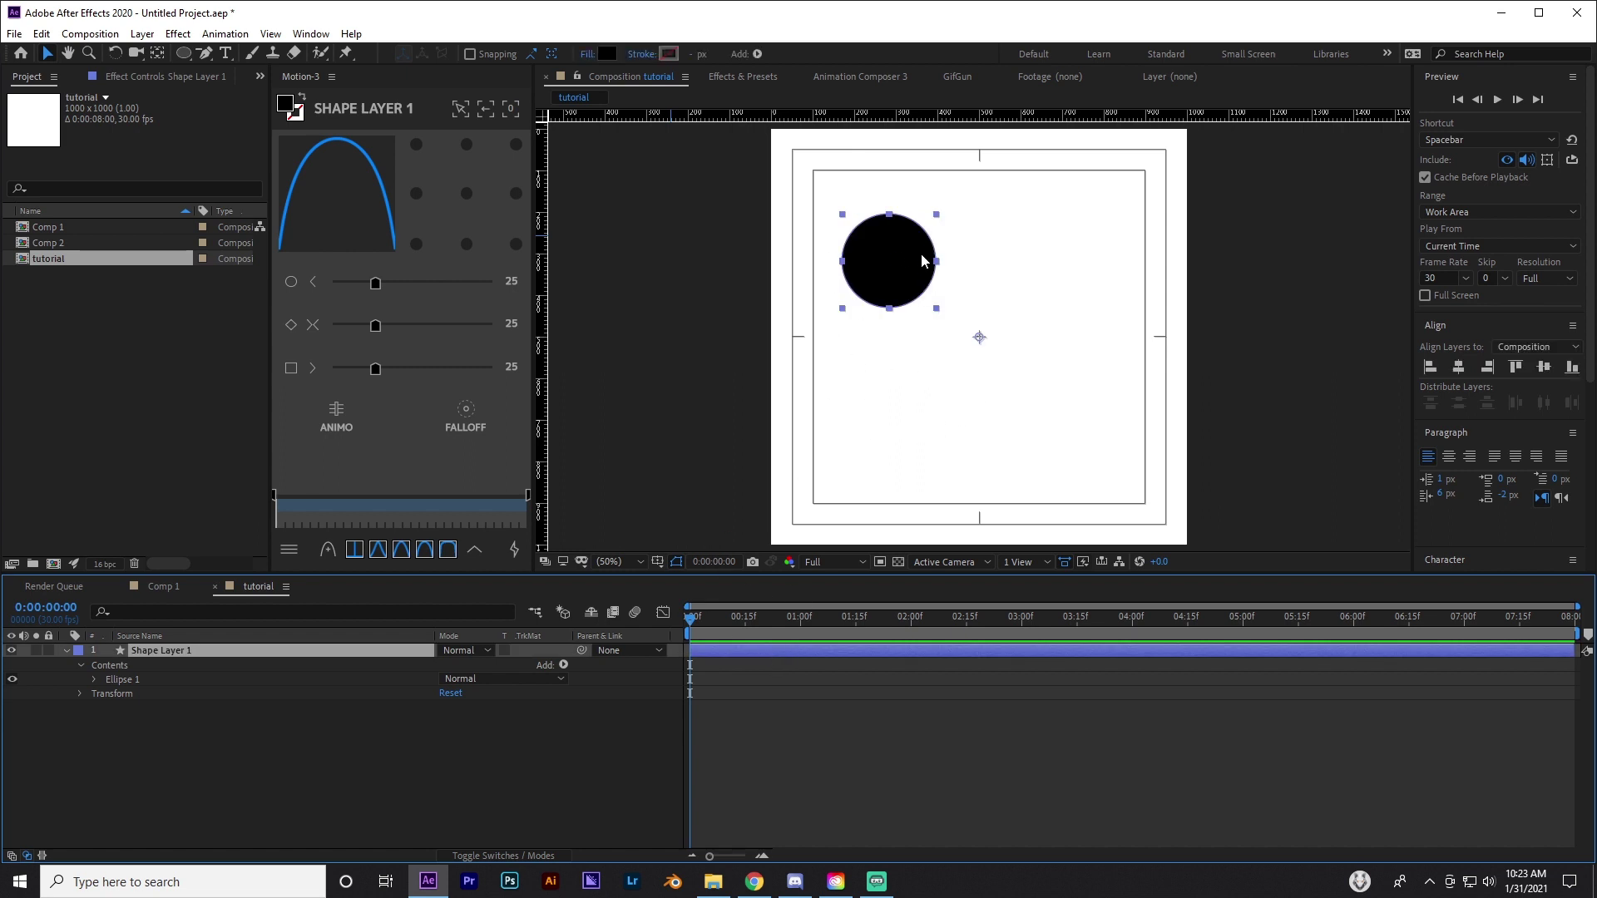
# Try to add a square below the circle within the same shape layer, undo it and deselect the layer
pyautogui.click(184, 52)
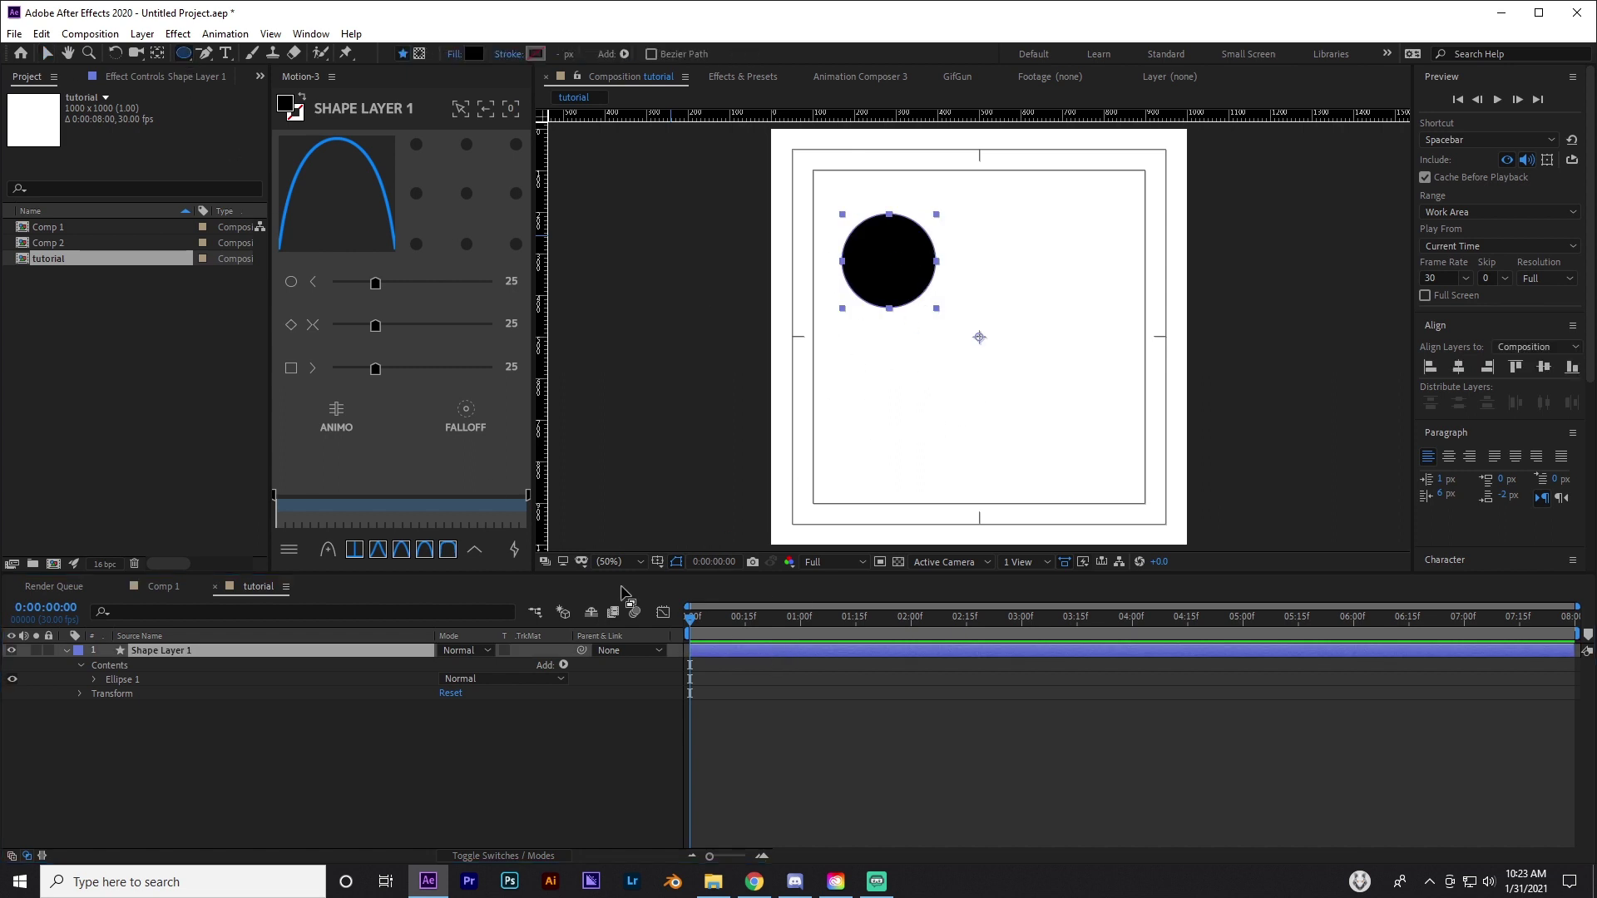
pyautogui.click(751, 642)
pyautogui.click(751, 647)
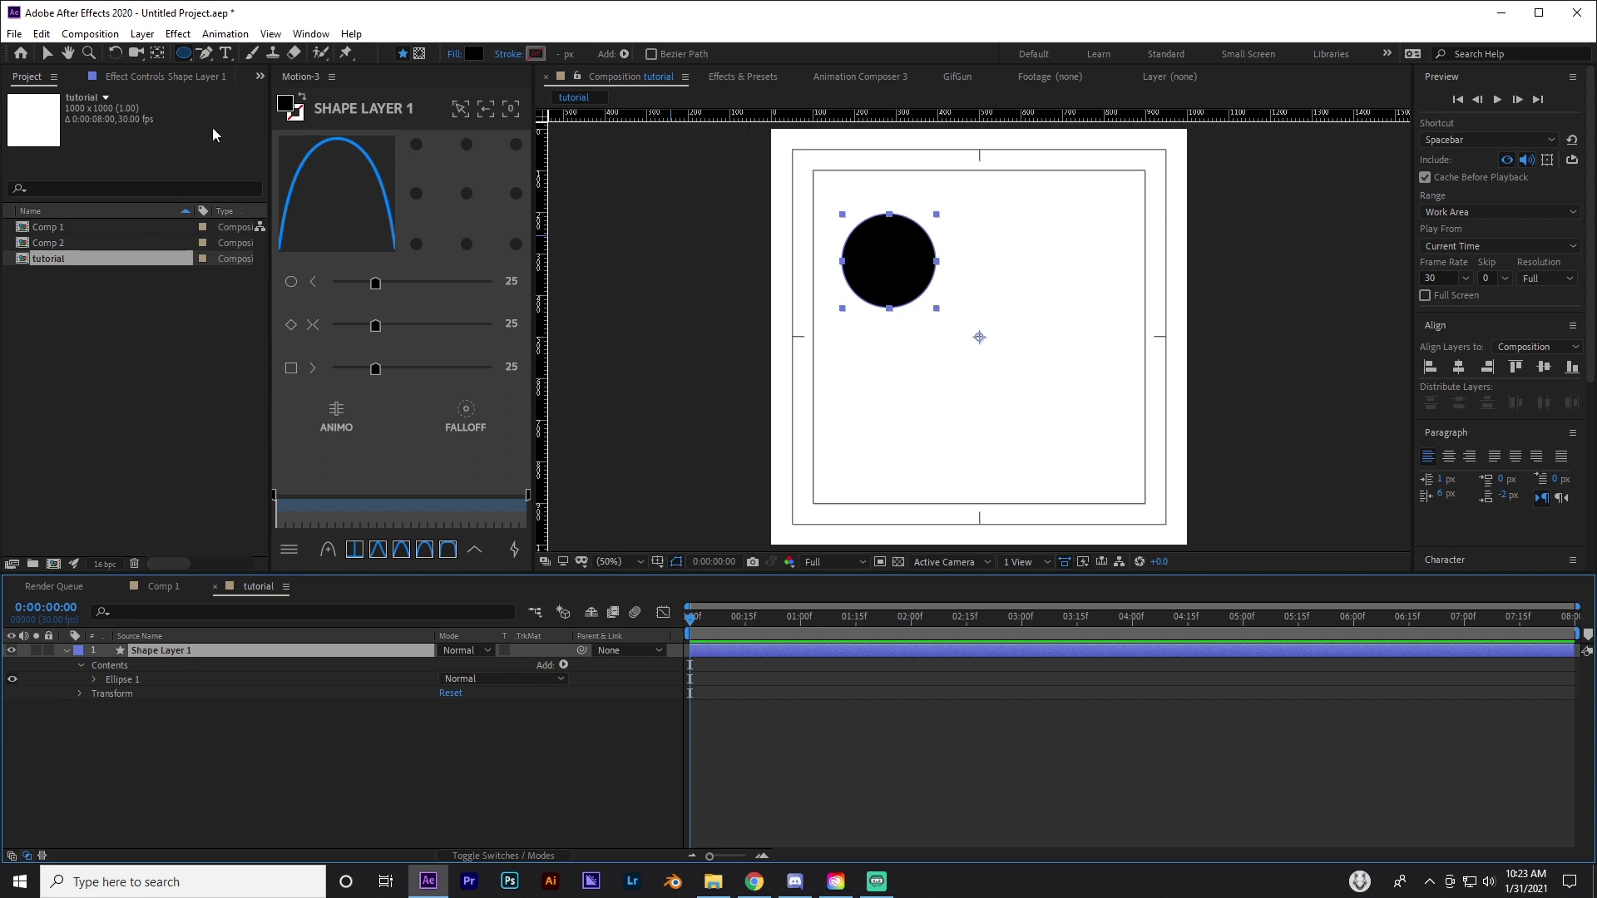
pyautogui.moveTo(190, 53); pyautogui.dragTo(237, 58)
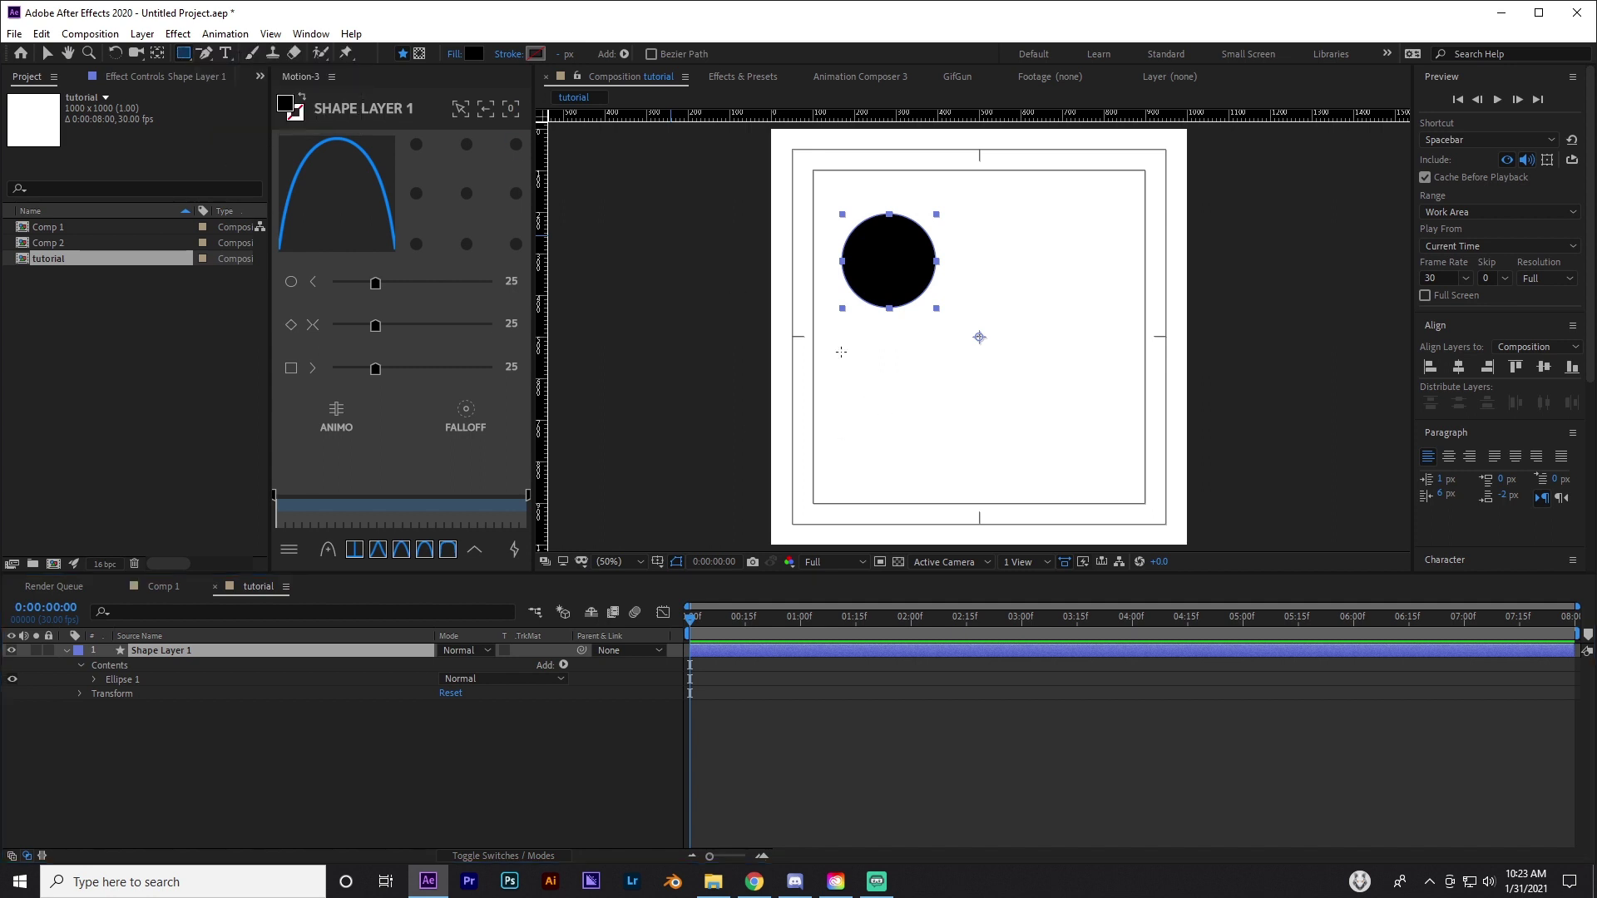
pyautogui.moveTo(843, 420)
pyautogui.mouseDown()
pyautogui.moveTo(923, 499)
pyautogui.moveTo(906, 482)
pyautogui.mouseUp()
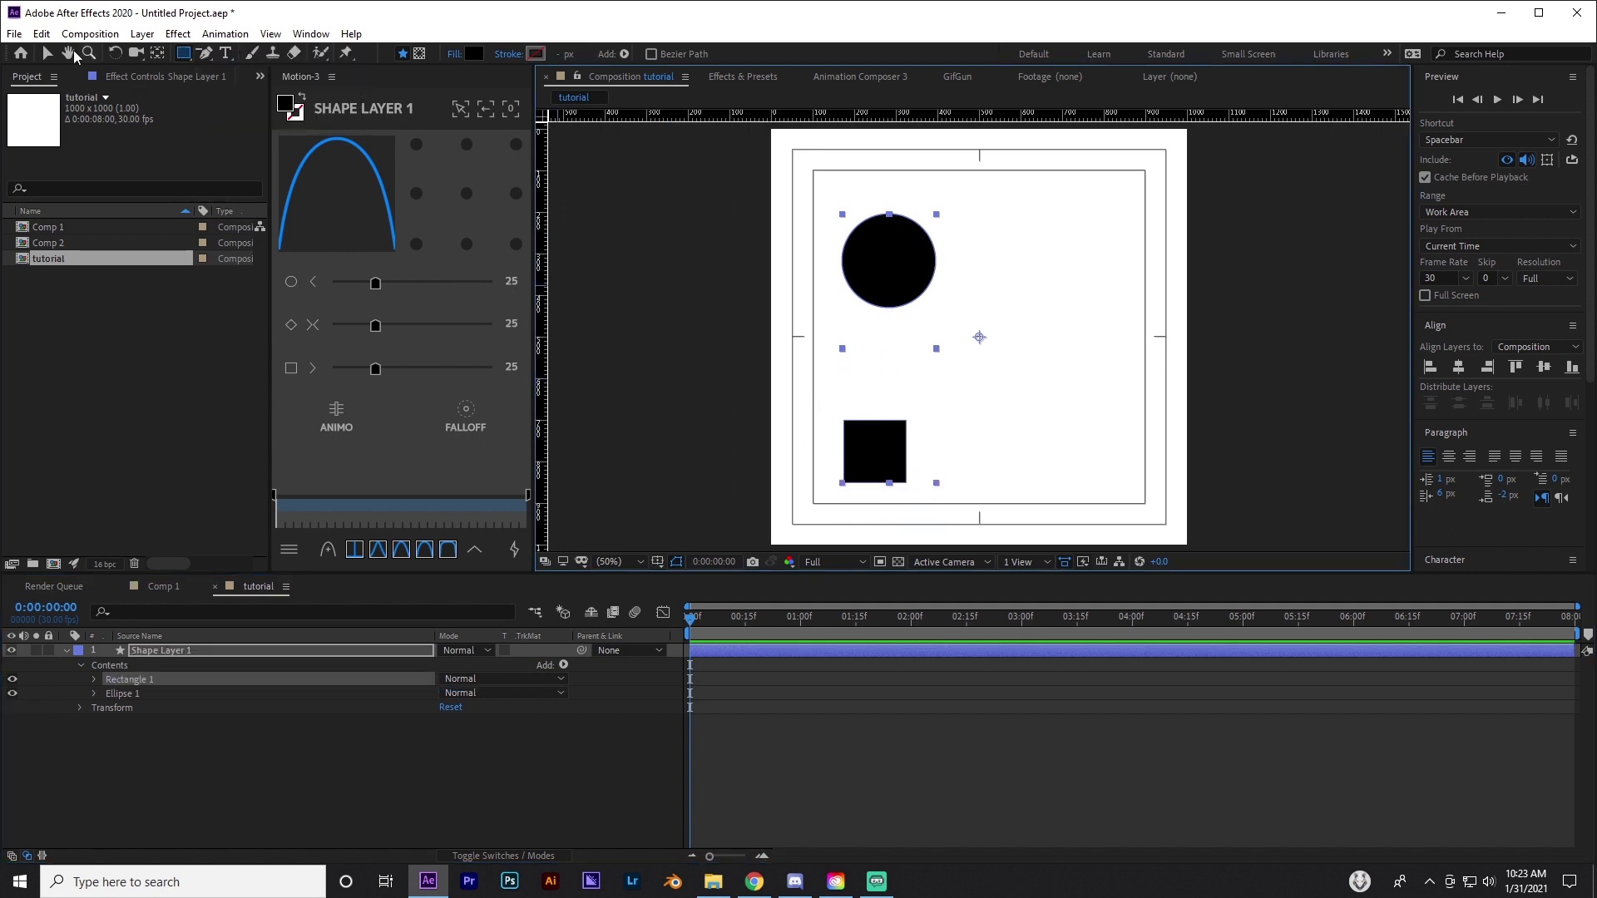
pyautogui.click(48, 54)
pyautogui.click(707, 730)
pyautogui.hotkey('ctrl', 'z')
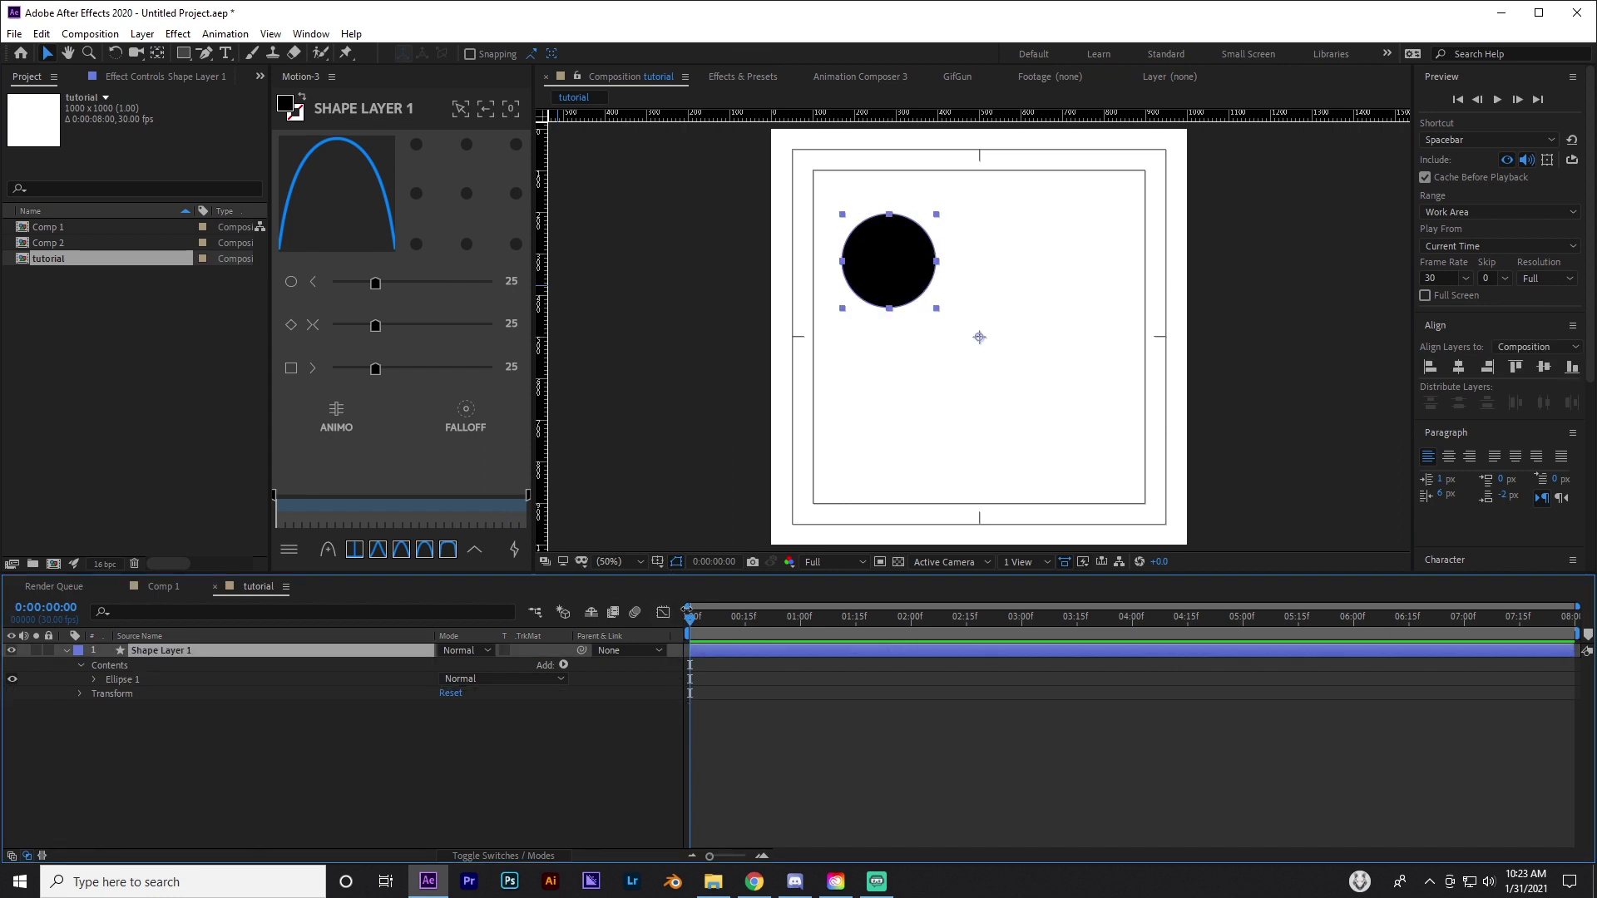
pyautogui.click(770, 724)
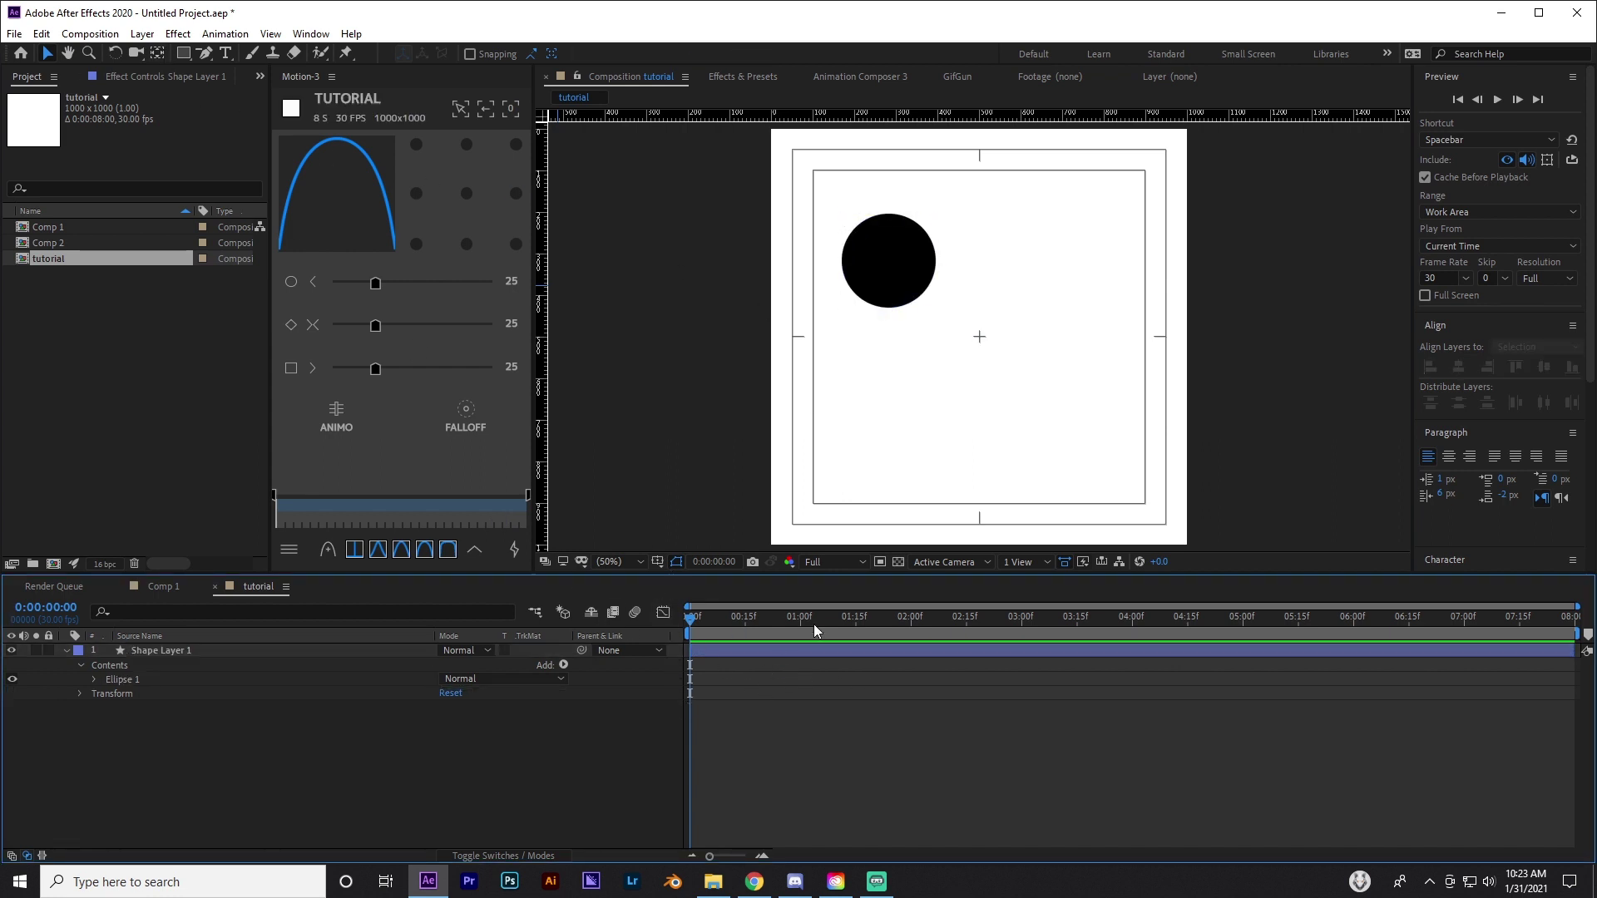
# Draw a black square below the circle on its own separate shape layer
pyautogui.click(183, 53)
pyautogui.moveTo(831, 411); pyautogui.dragTo(901, 481)
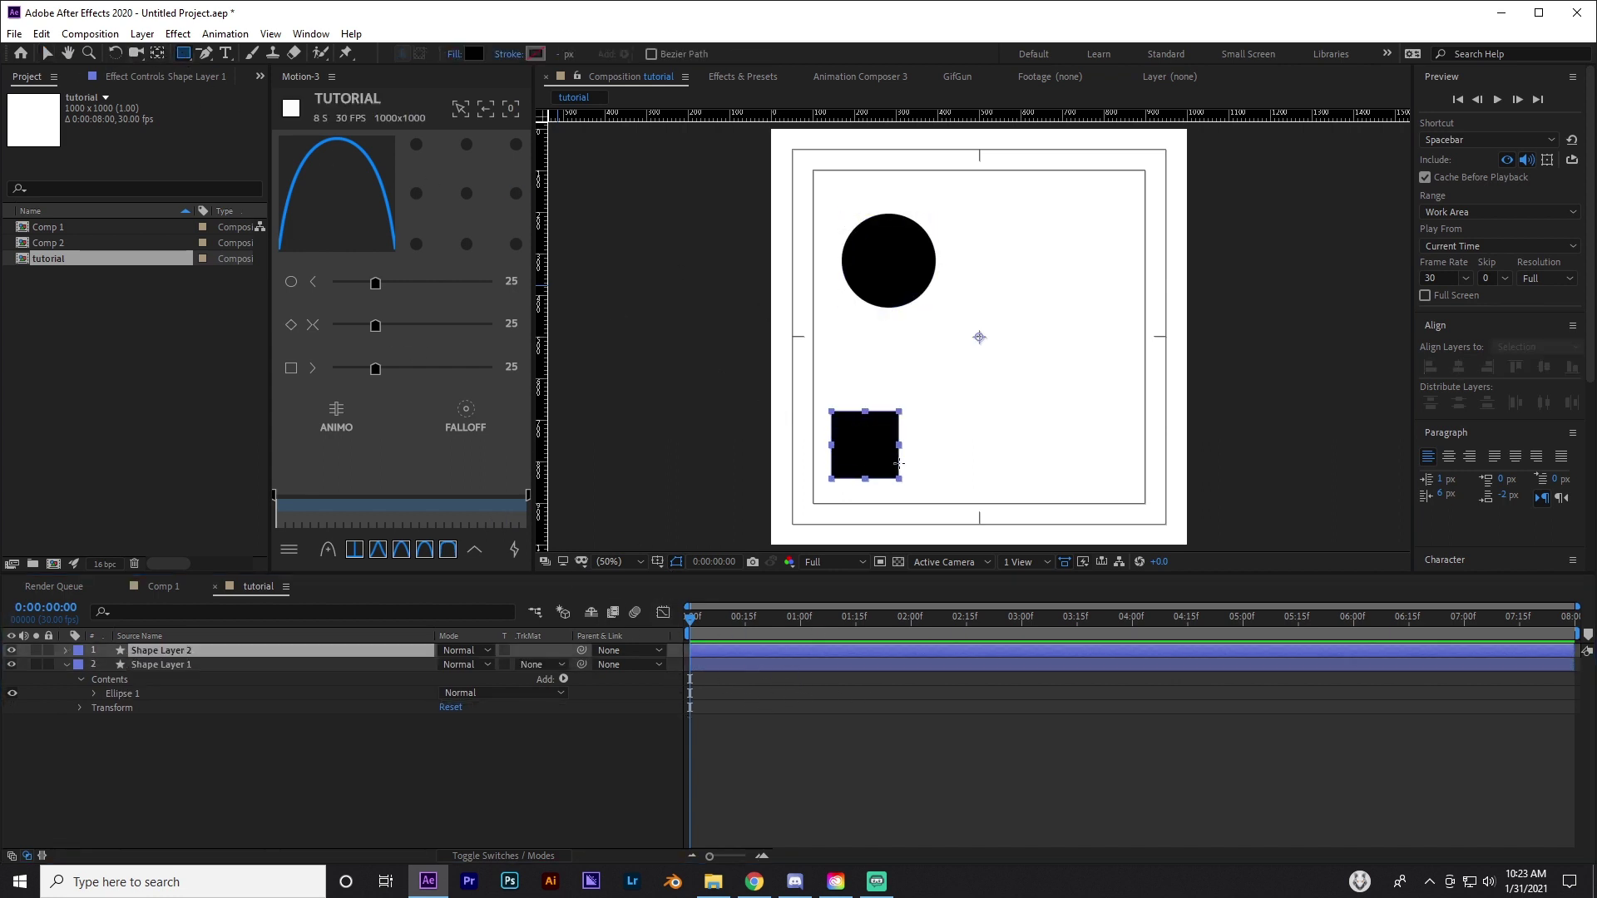
pyautogui.click(47, 54)
pyautogui.click(751, 711)
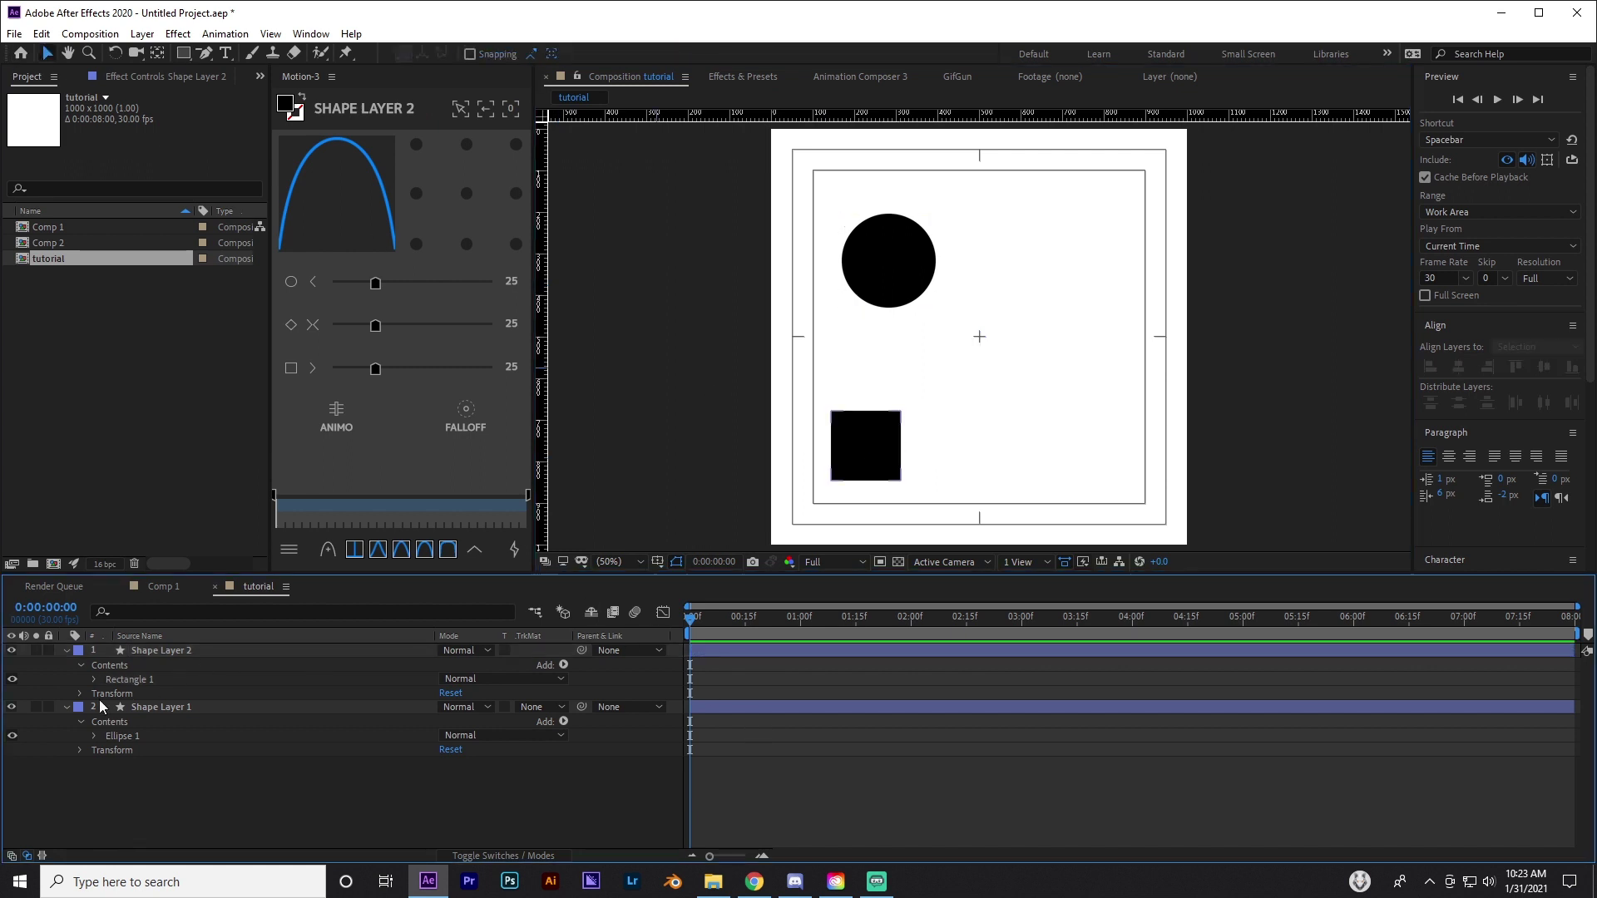
# Expand the Transform properties of both shape layers to examine their anchor points and positions
pyautogui.click(80, 750)
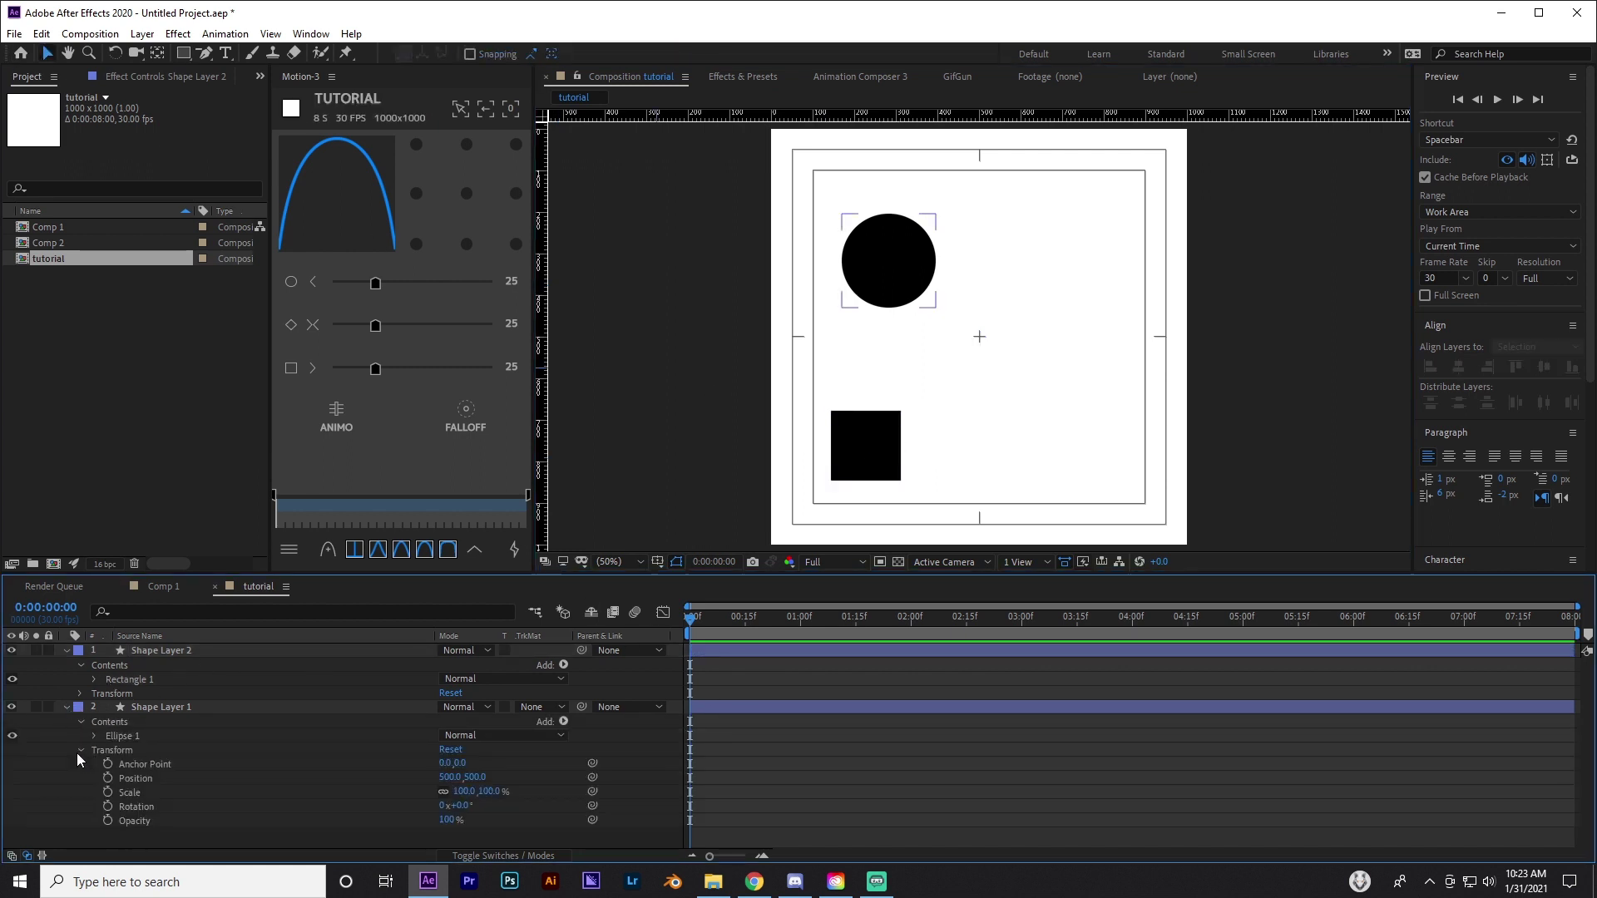
pyautogui.click(82, 666)
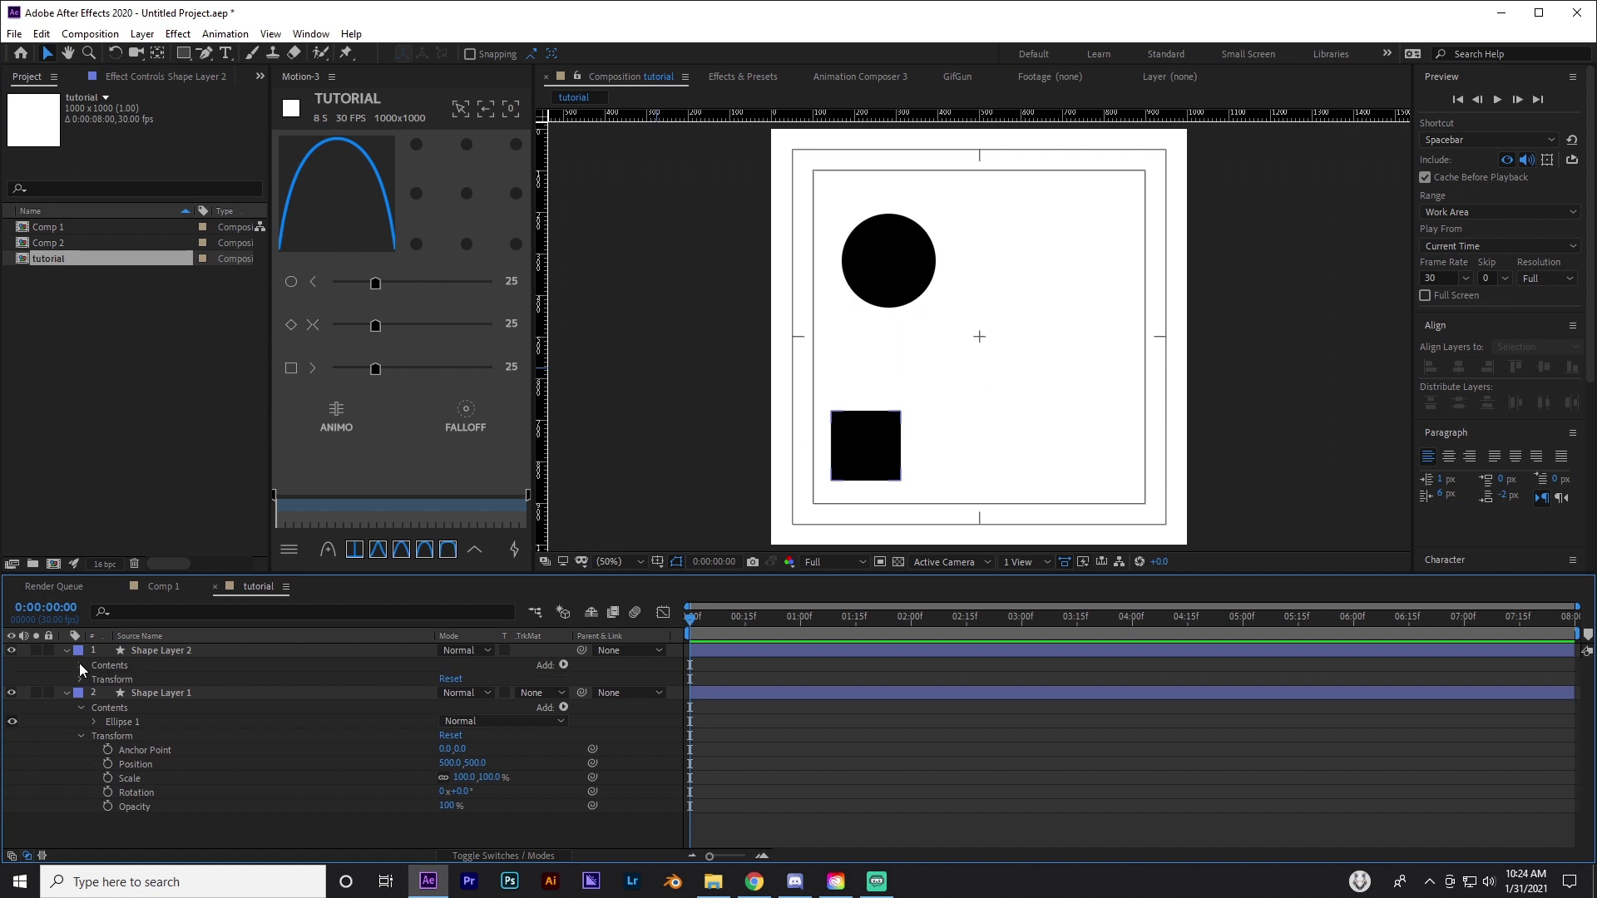
pyautogui.click(82, 666)
pyautogui.click(80, 695)
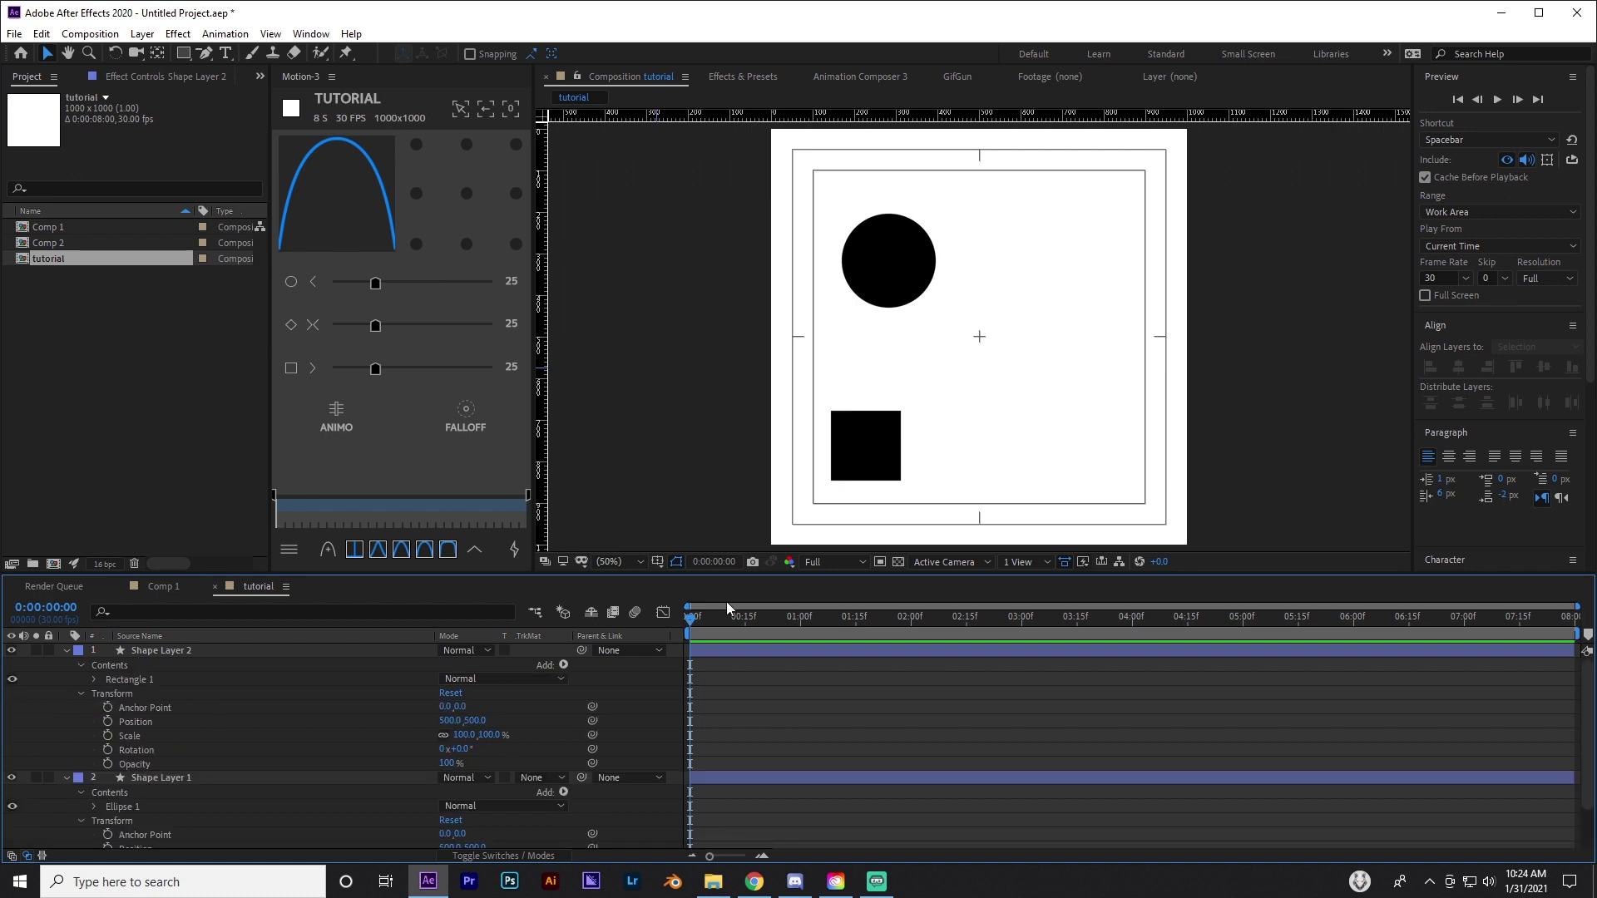
# Align the circle and the square to the horizontal and vertical centre of the composition
pyautogui.click(920, 257)
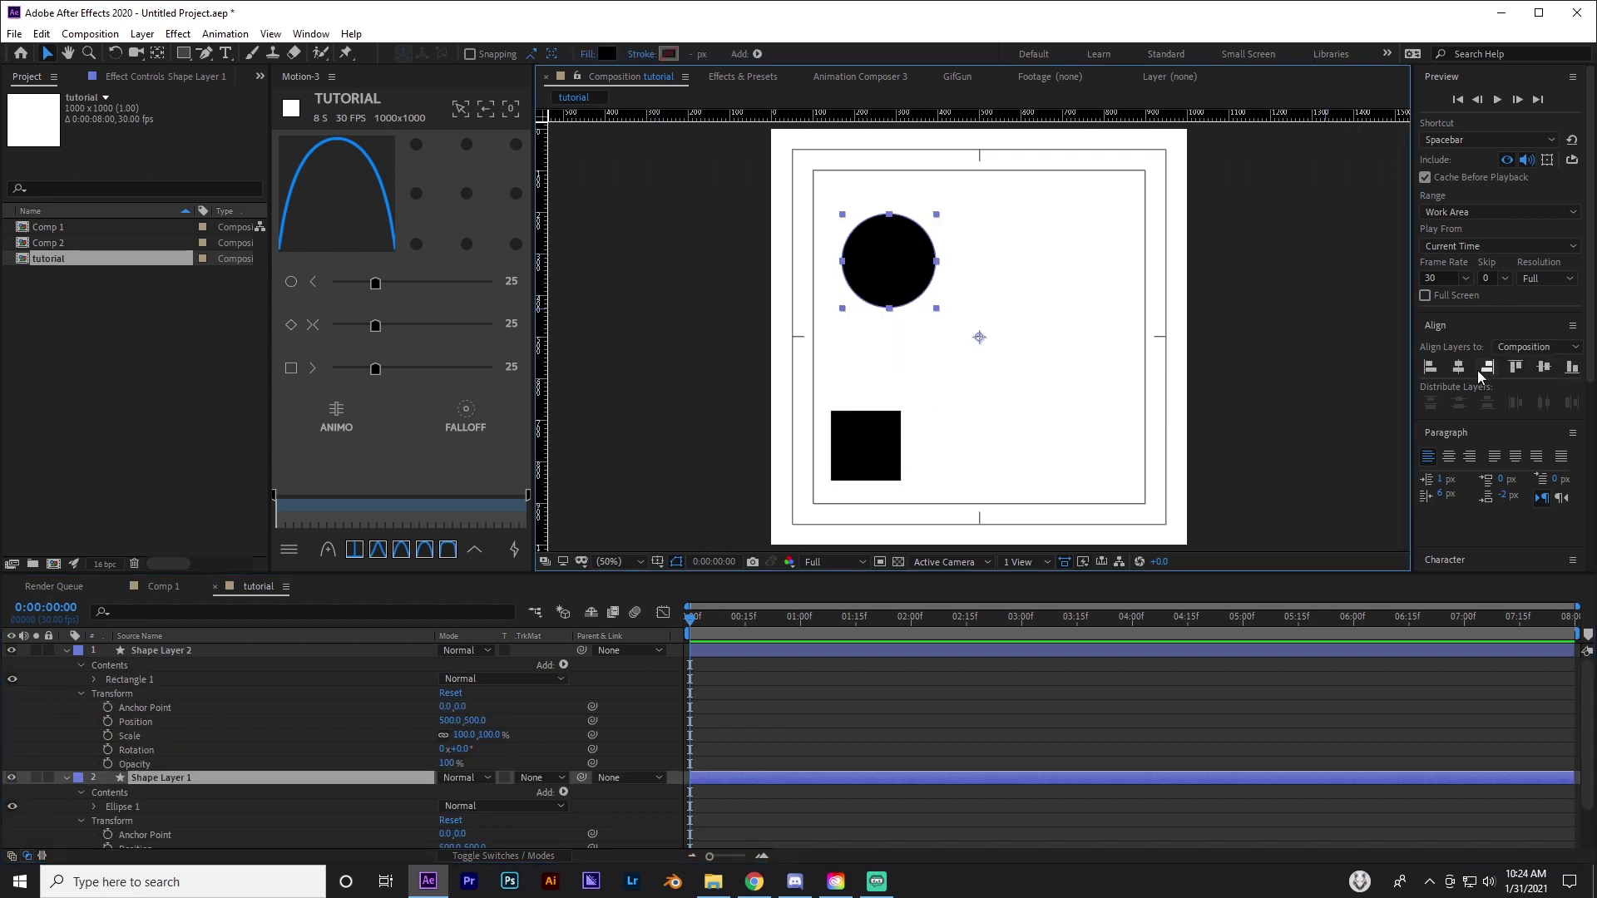
pyautogui.click(1458, 367)
pyautogui.click(1544, 367)
pyautogui.click(888, 464)
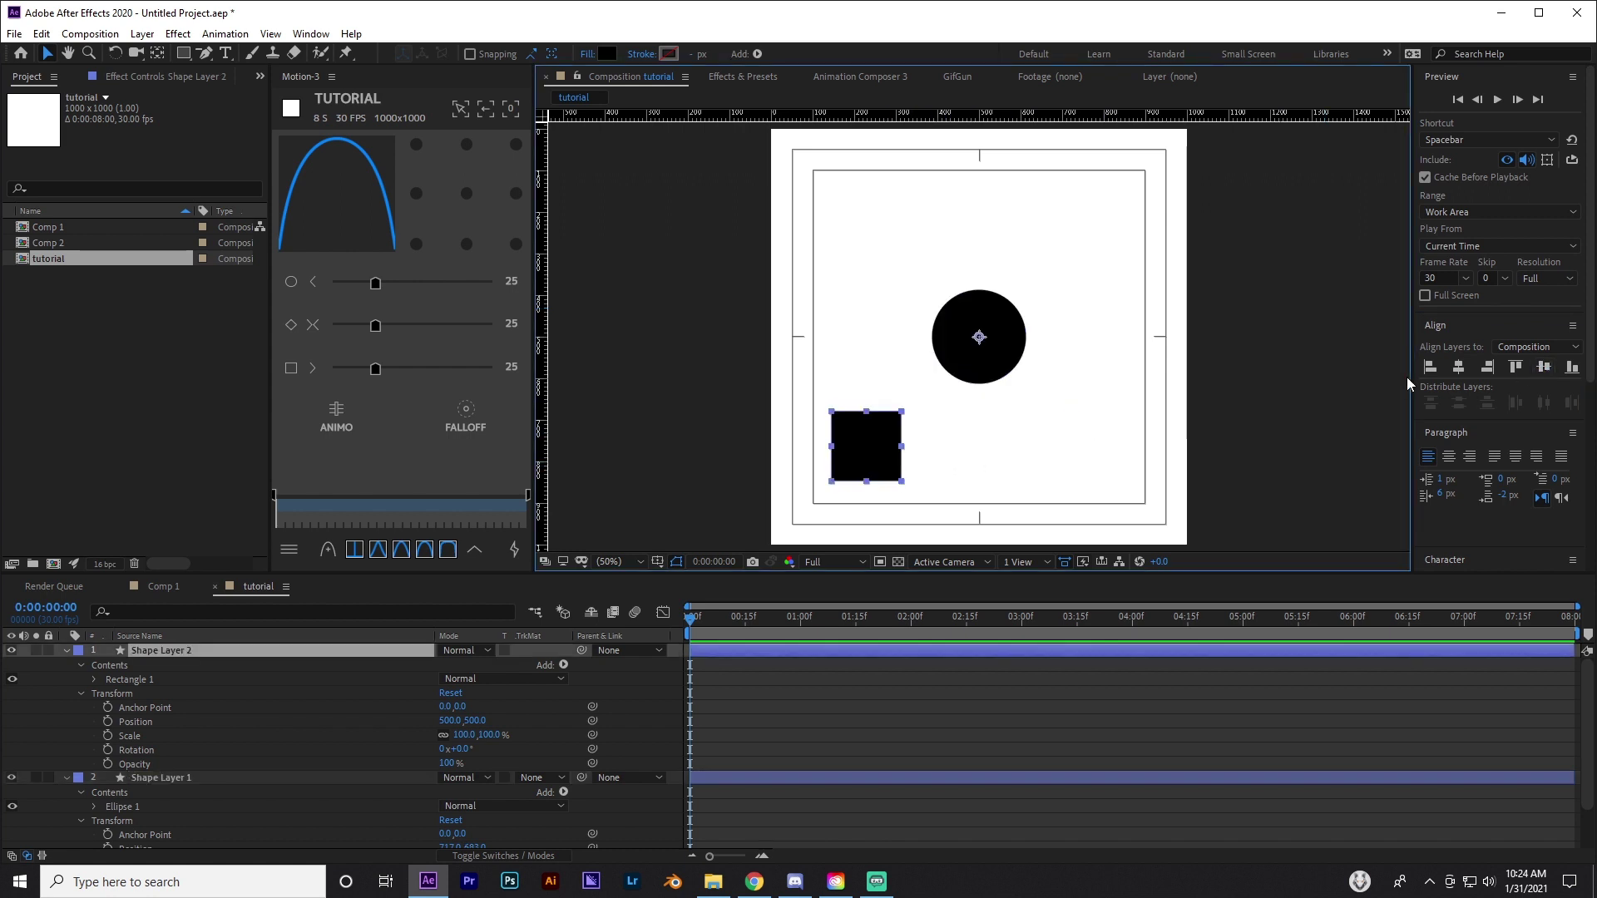
pyautogui.click(1458, 366)
pyautogui.click(1544, 366)
pyautogui.click(1207, 393)
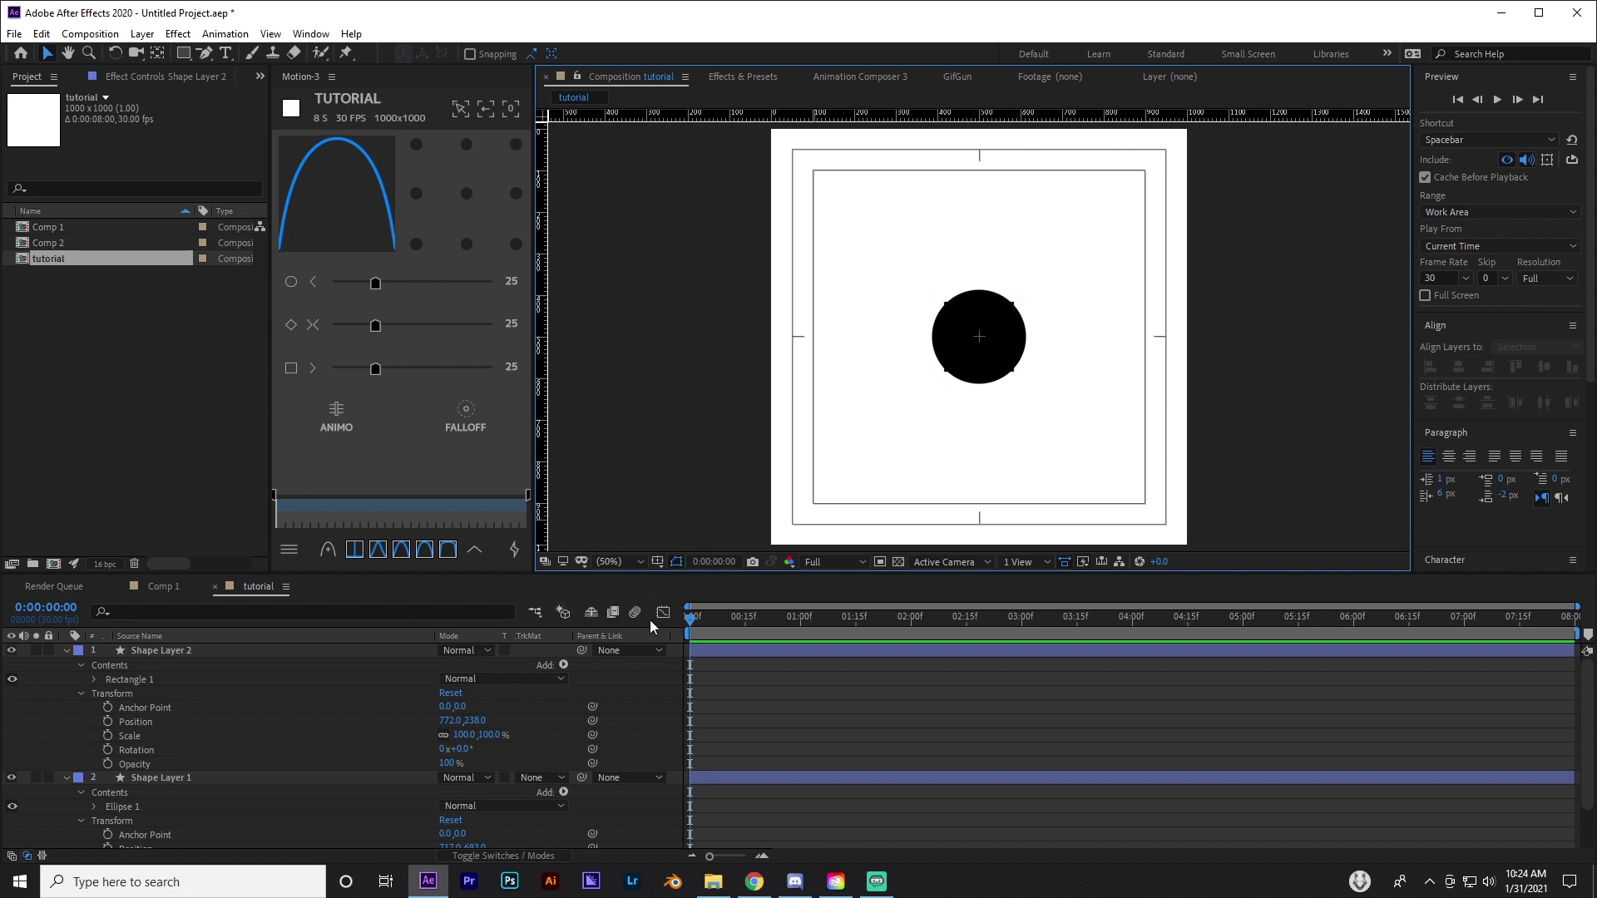
# Undo the centre alignments of the circle and square
pyautogui.click(981, 292)
pyautogui.moveTo(981, 292); pyautogui.dragTo(939, 258)
pyautogui.hotkey('ctrl', 'z')
pyautogui.hotkey('ctrl', 'z')
pyautogui.hotkey('ctrl', 'z')
pyautogui.hotkey('ctrl', 'z')
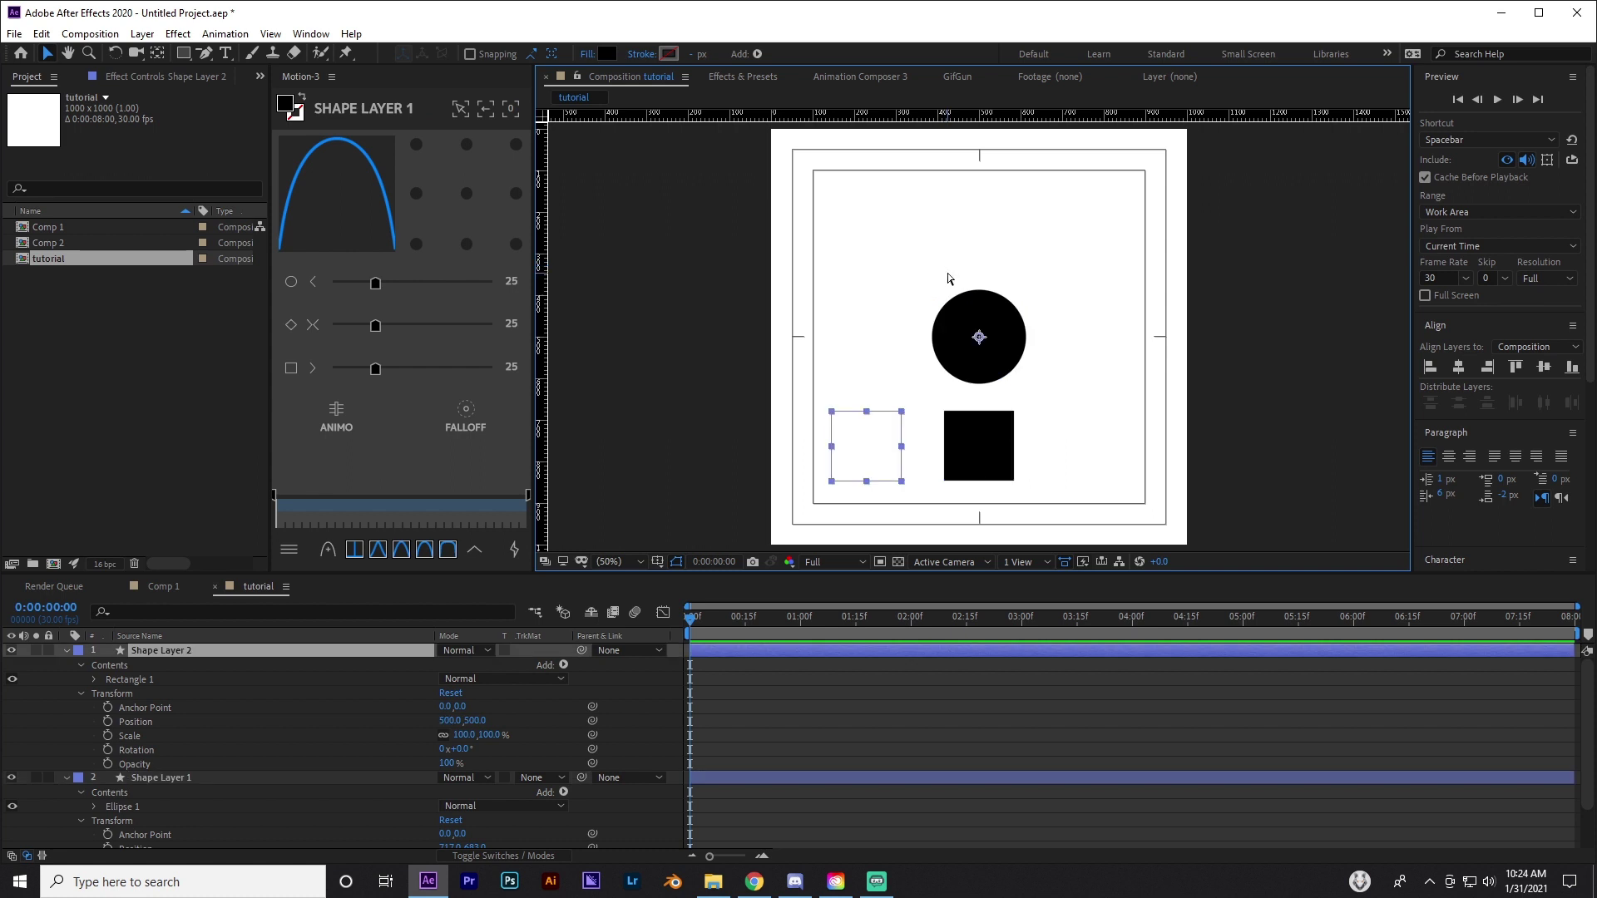
pyautogui.hotkey('ctrl', 'z')
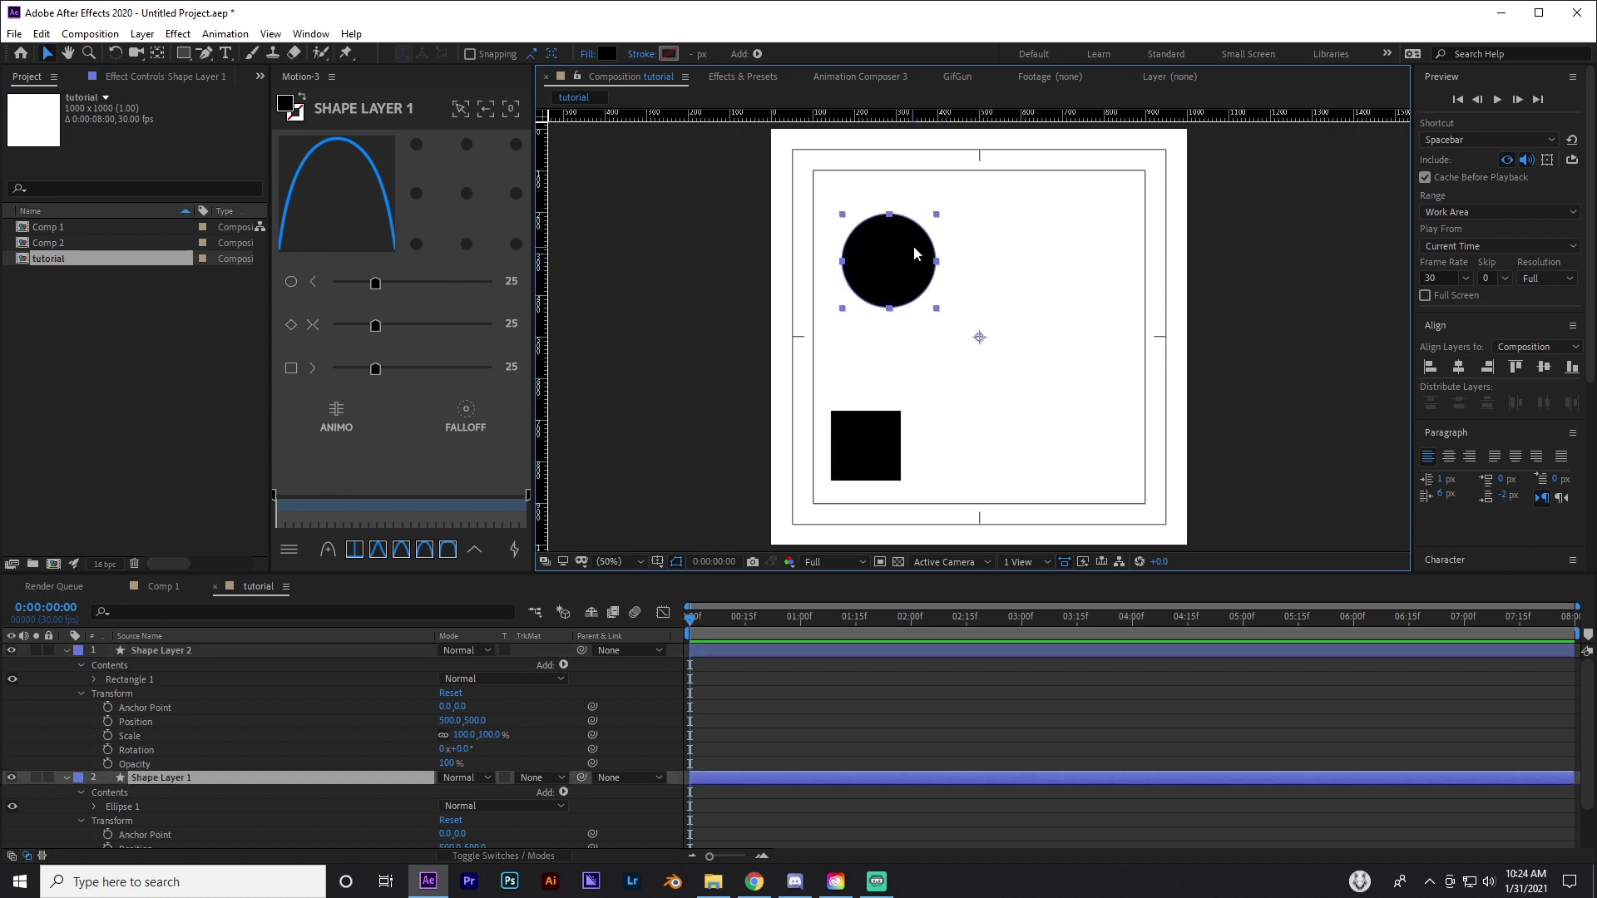
# Delete both shape layers, the square and the circle, from the tutorial composition
pyautogui.click(284, 680)
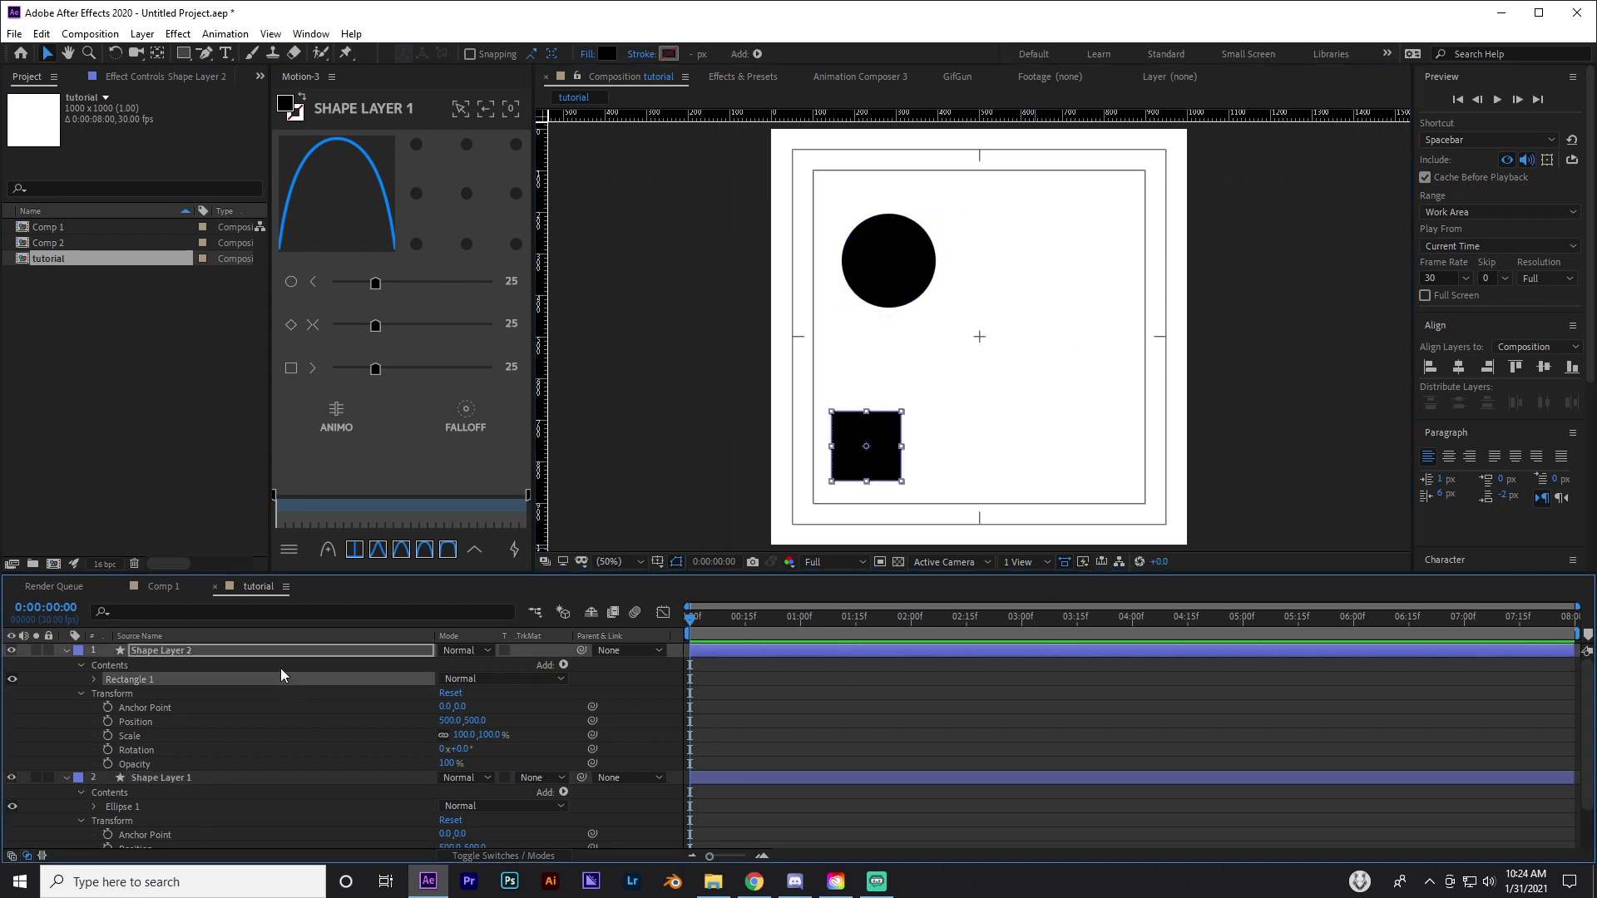
pyautogui.click(153, 652)
pyautogui.press('Delete')
pyautogui.click(166, 652)
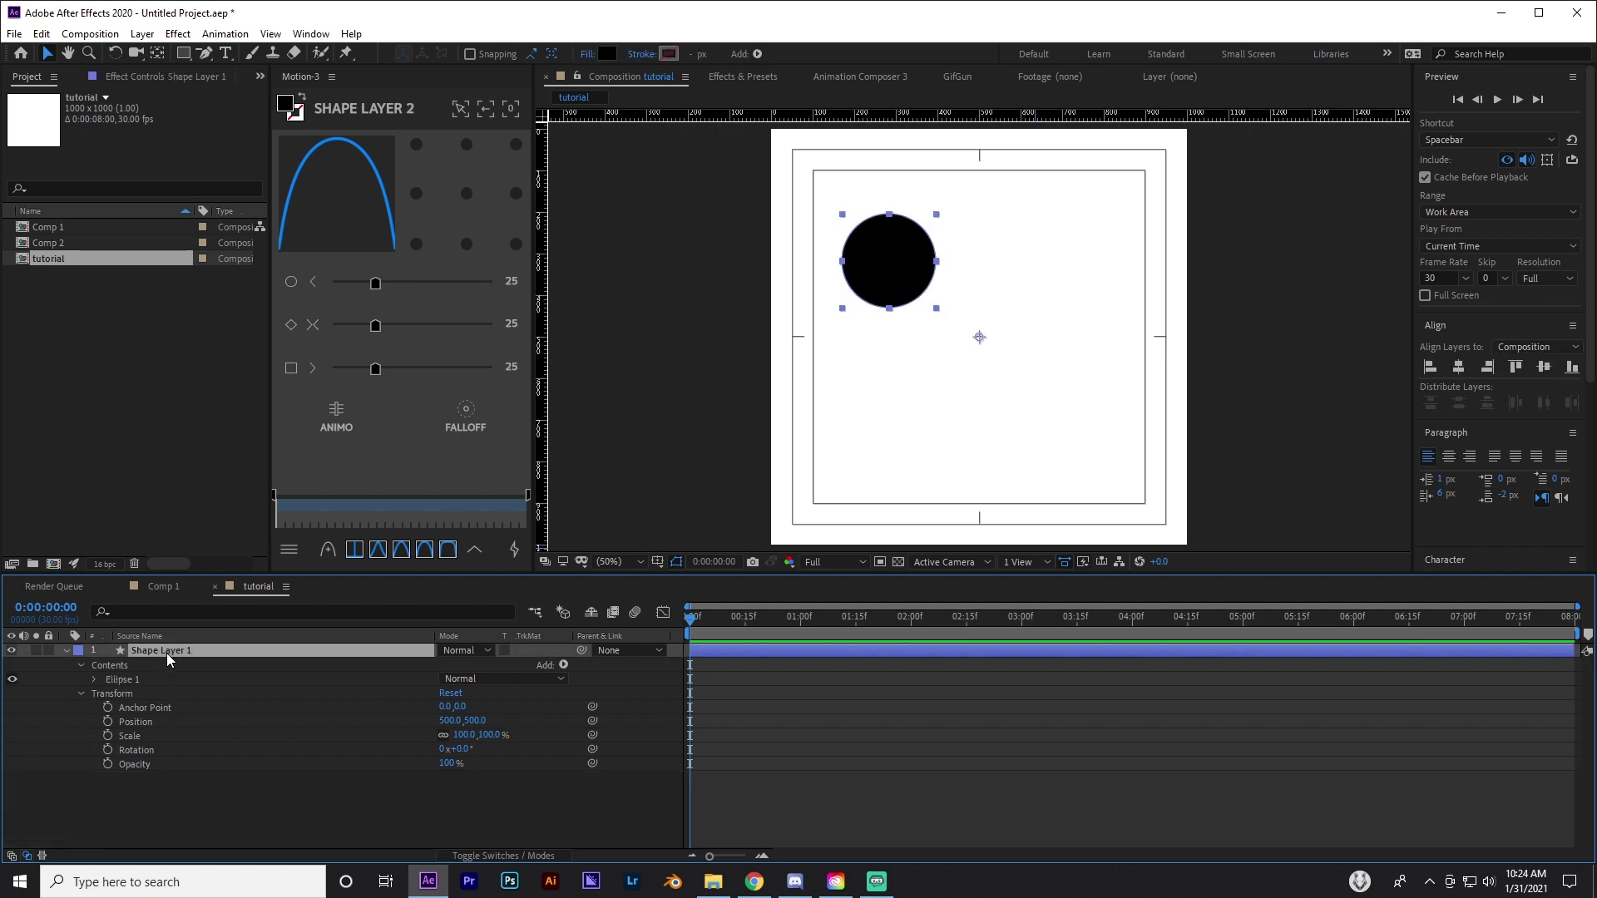
pyautogui.press('Delete')
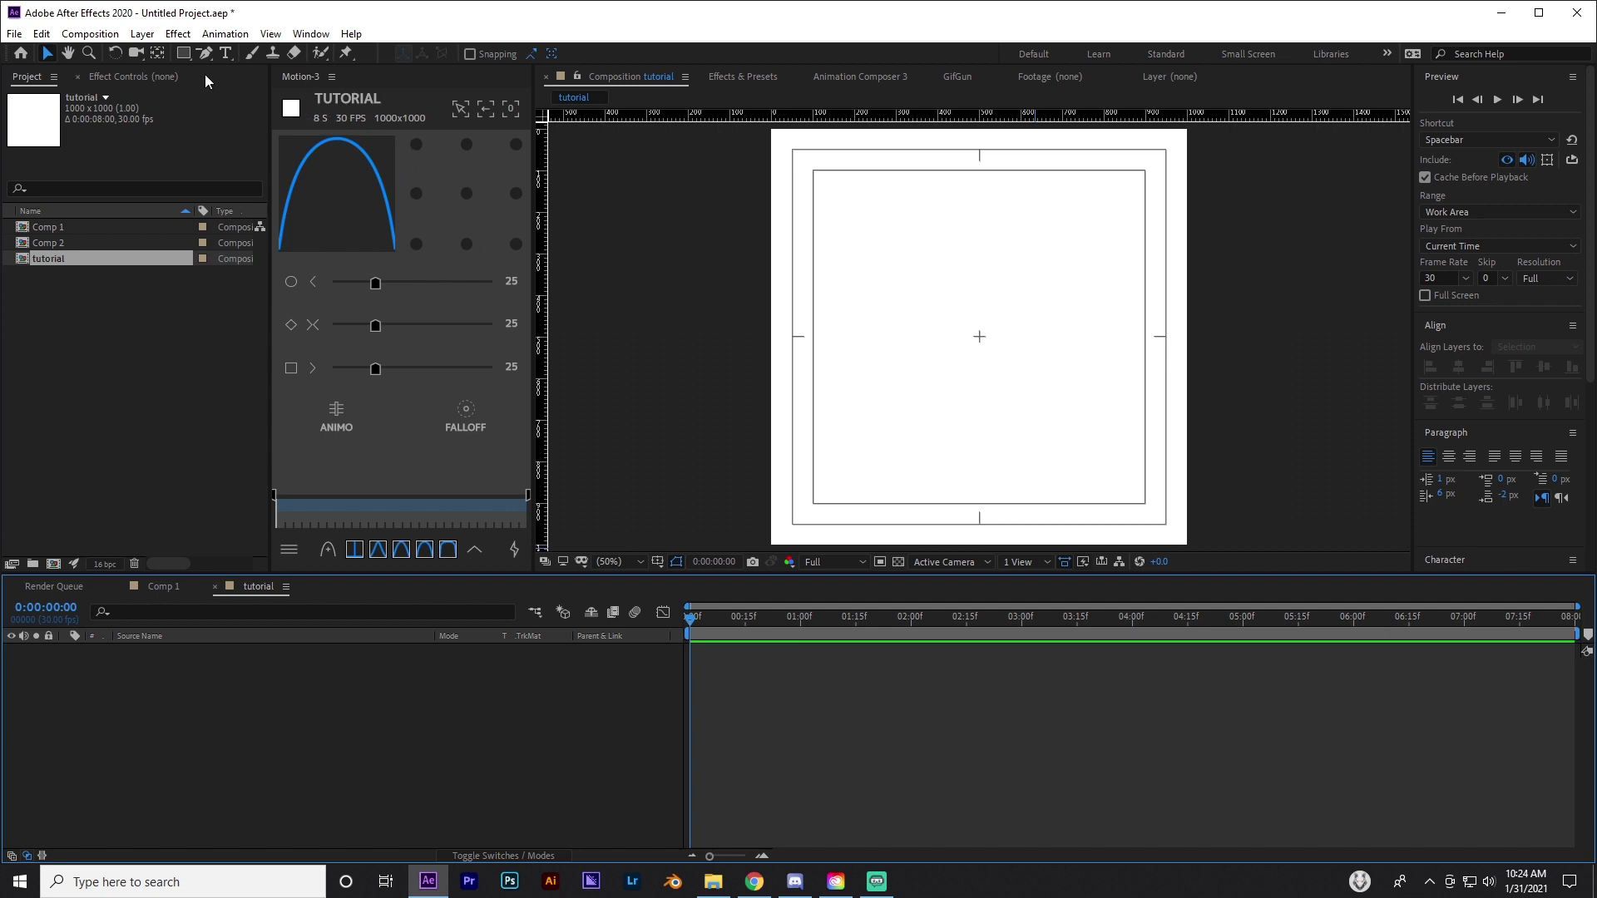
# Draw a black square outward from the exact centre of the composition on a new shape layer
pyautogui.click(185, 53)
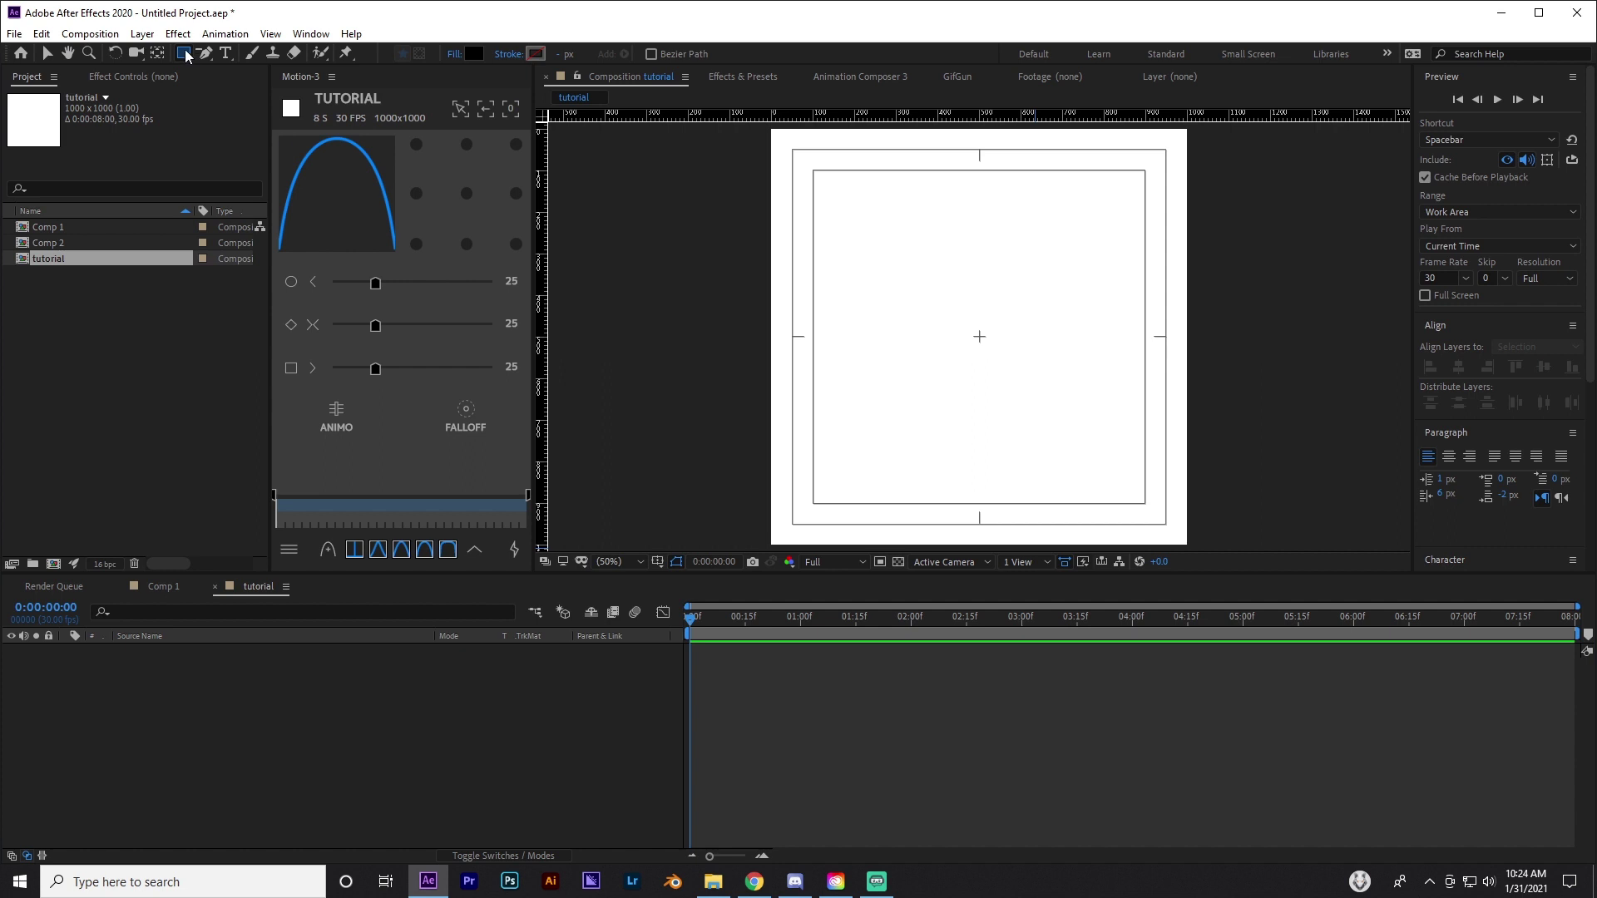
pyautogui.click(237, 55)
pyautogui.scroll(2, 984, 335)
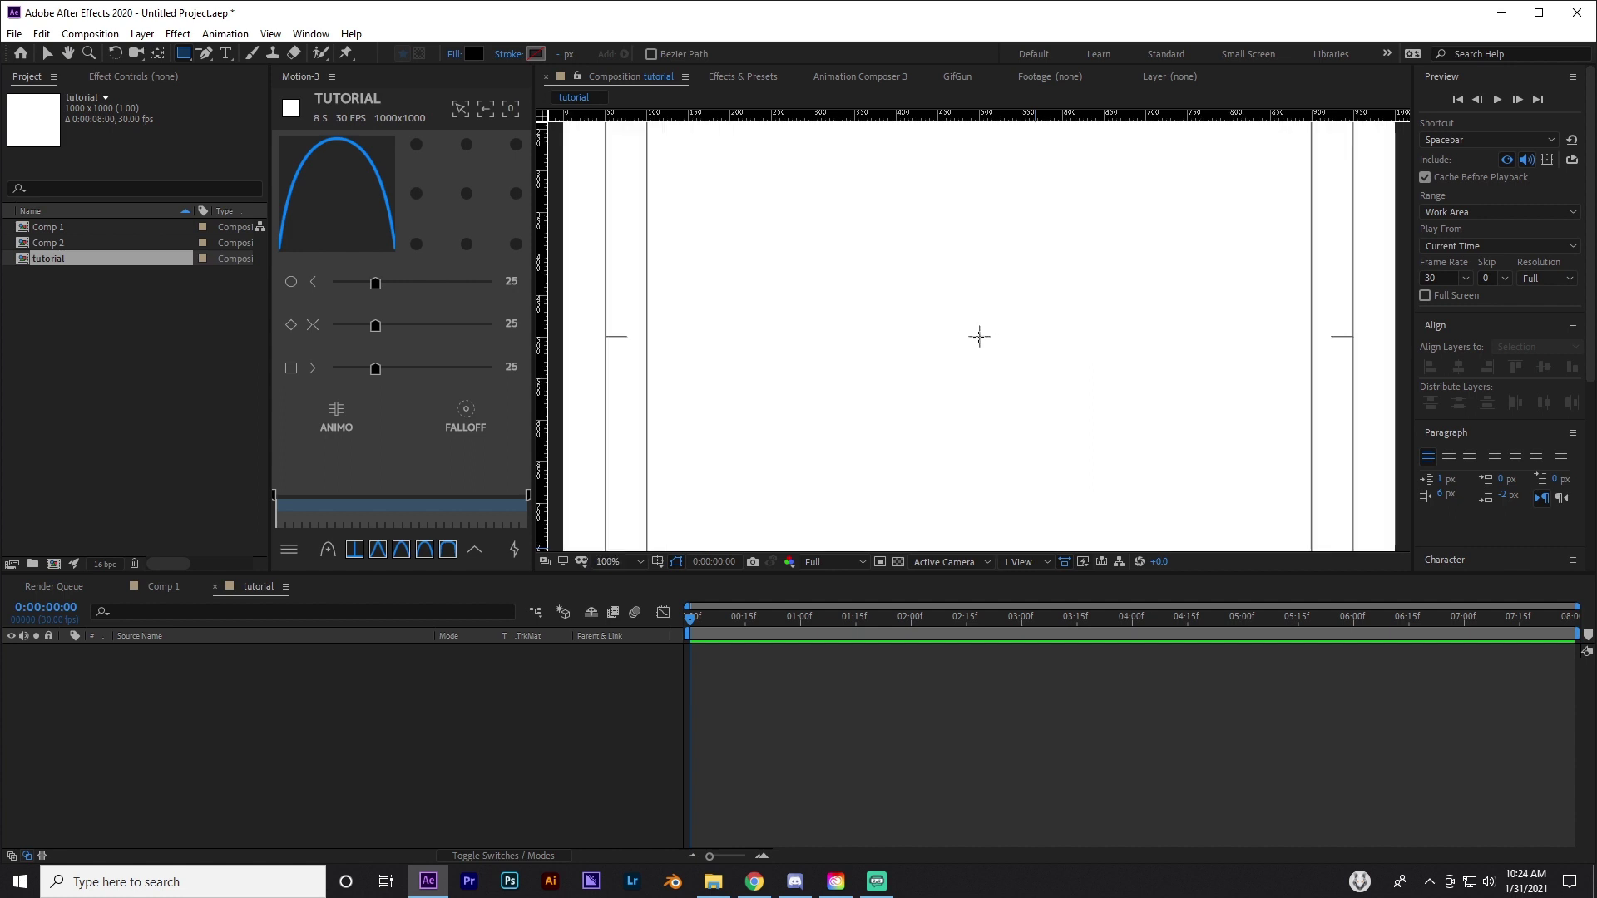
pyautogui.scroll(1, 980, 336)
pyautogui.scroll(-2, 981, 341)
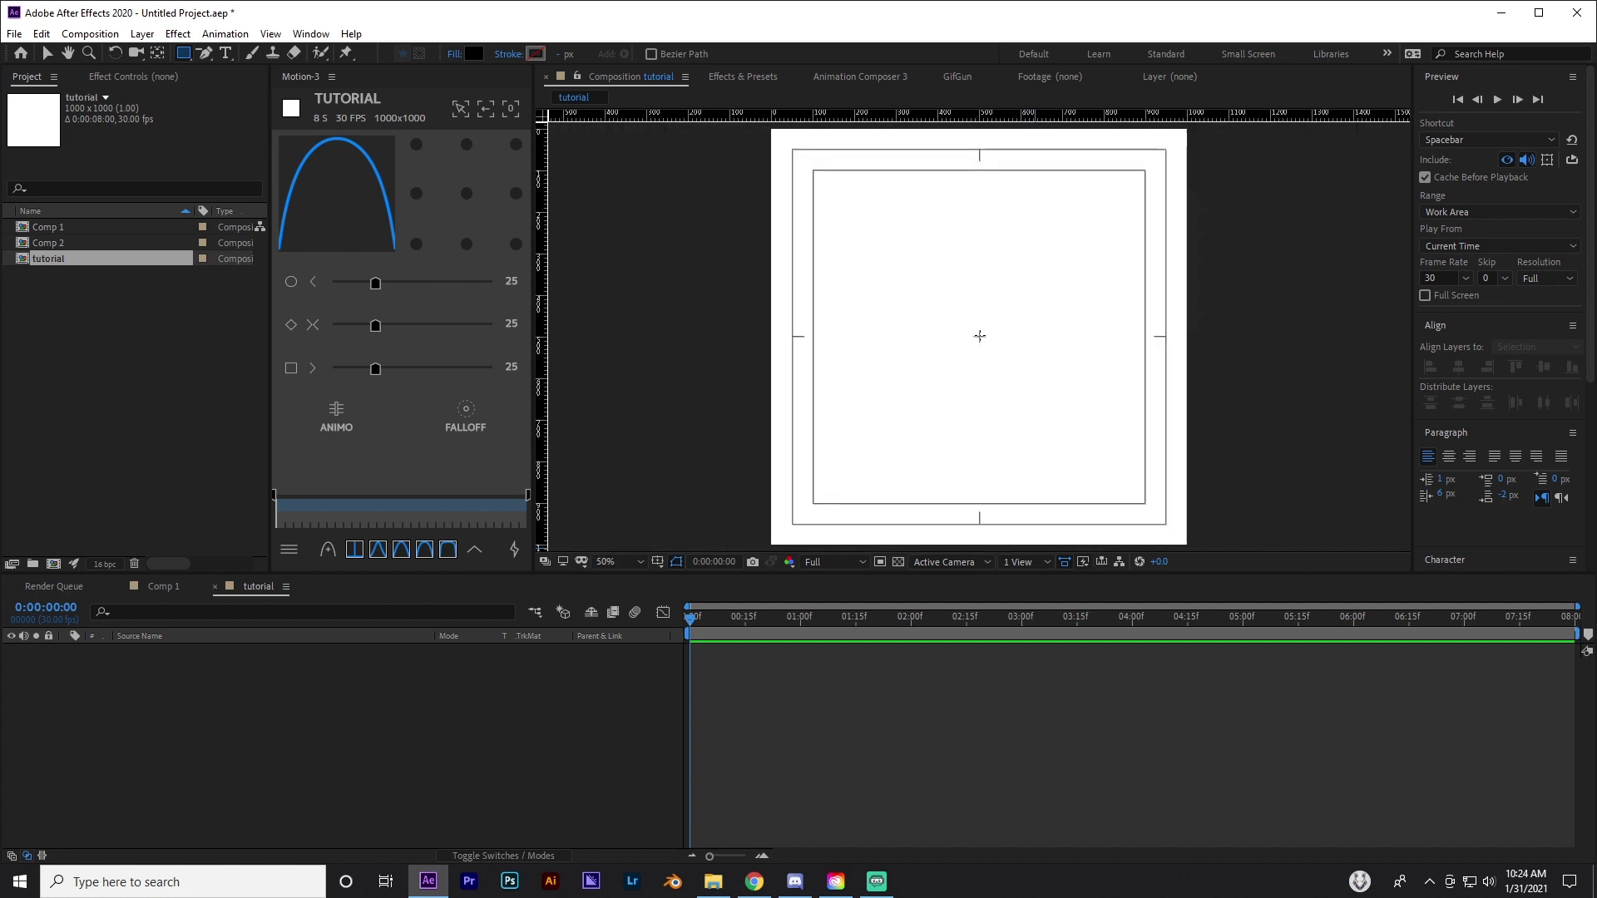
pyautogui.scroll(3, 980, 336)
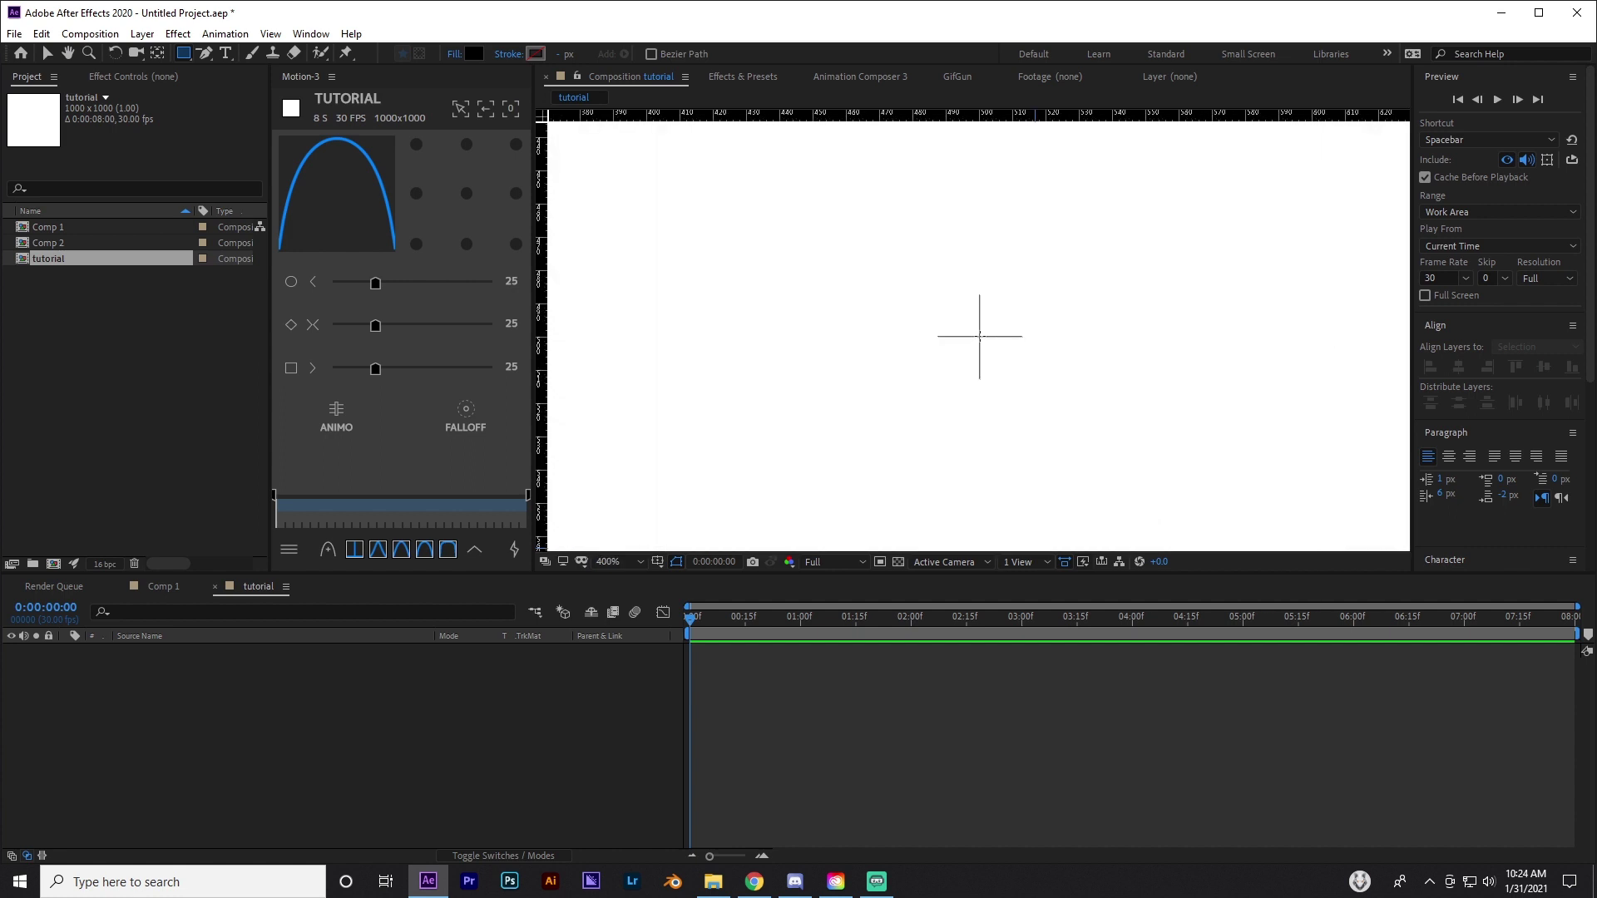
pyautogui.scroll(-2, 980, 336)
pyautogui.scroll(1, 979, 336)
pyautogui.scroll(-2, 979, 336)
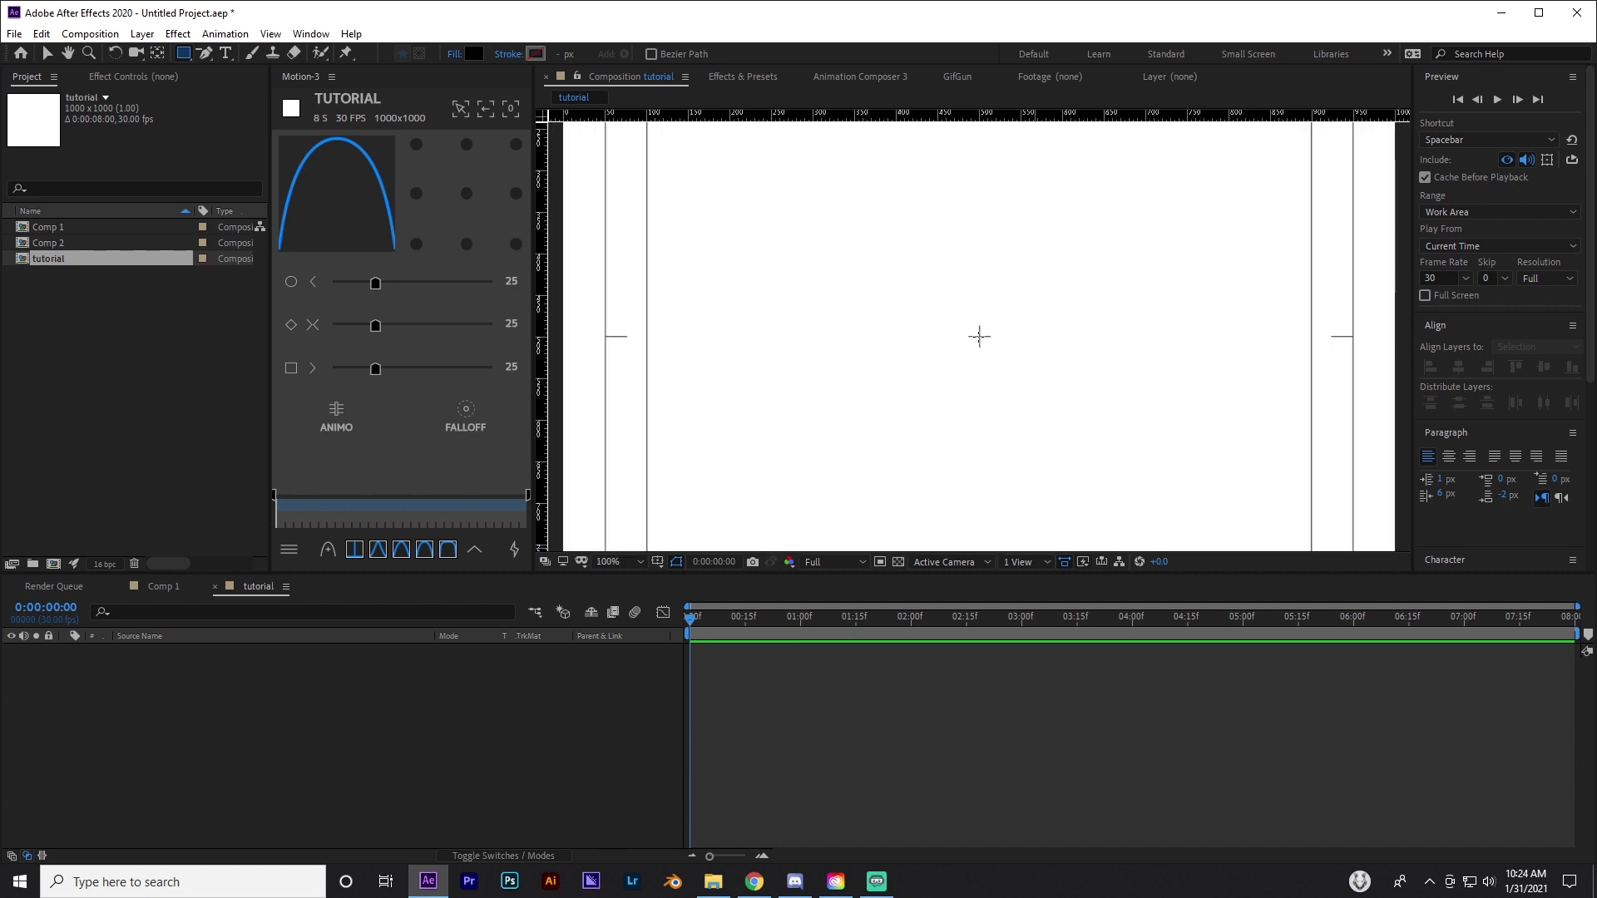
pyautogui.scroll(-1, 980, 336)
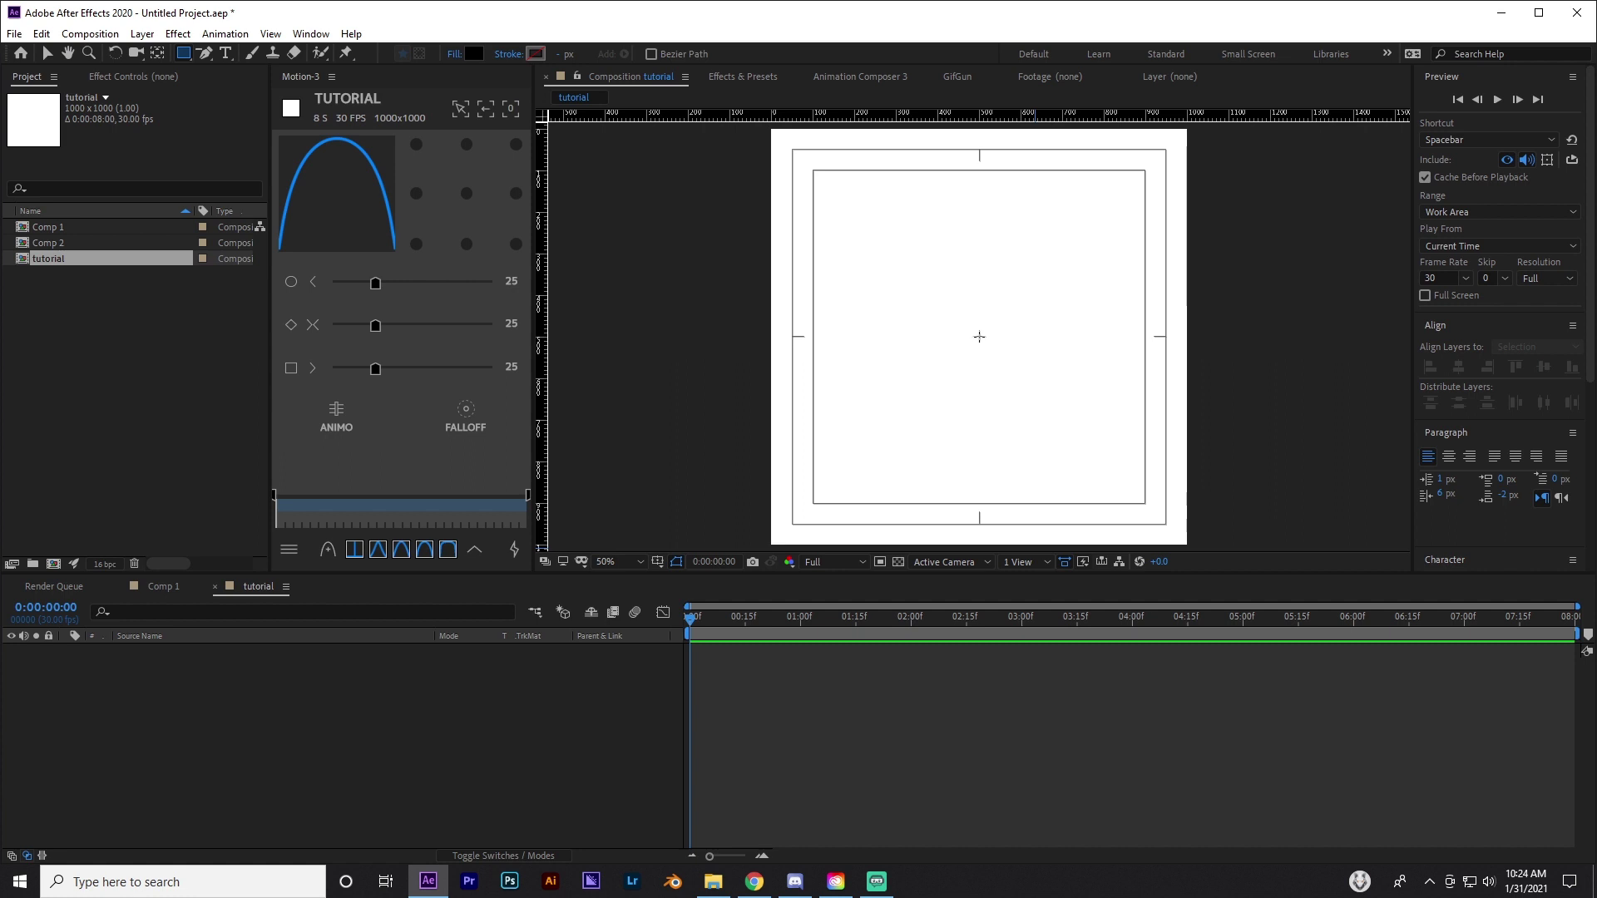
pyautogui.moveTo(979, 336)
pyautogui.mouseDown()
pyautogui.moveTo(1075, 430)
pyautogui.moveTo(1029, 392)
pyautogui.mouseUp()
pyautogui.click(47, 52)
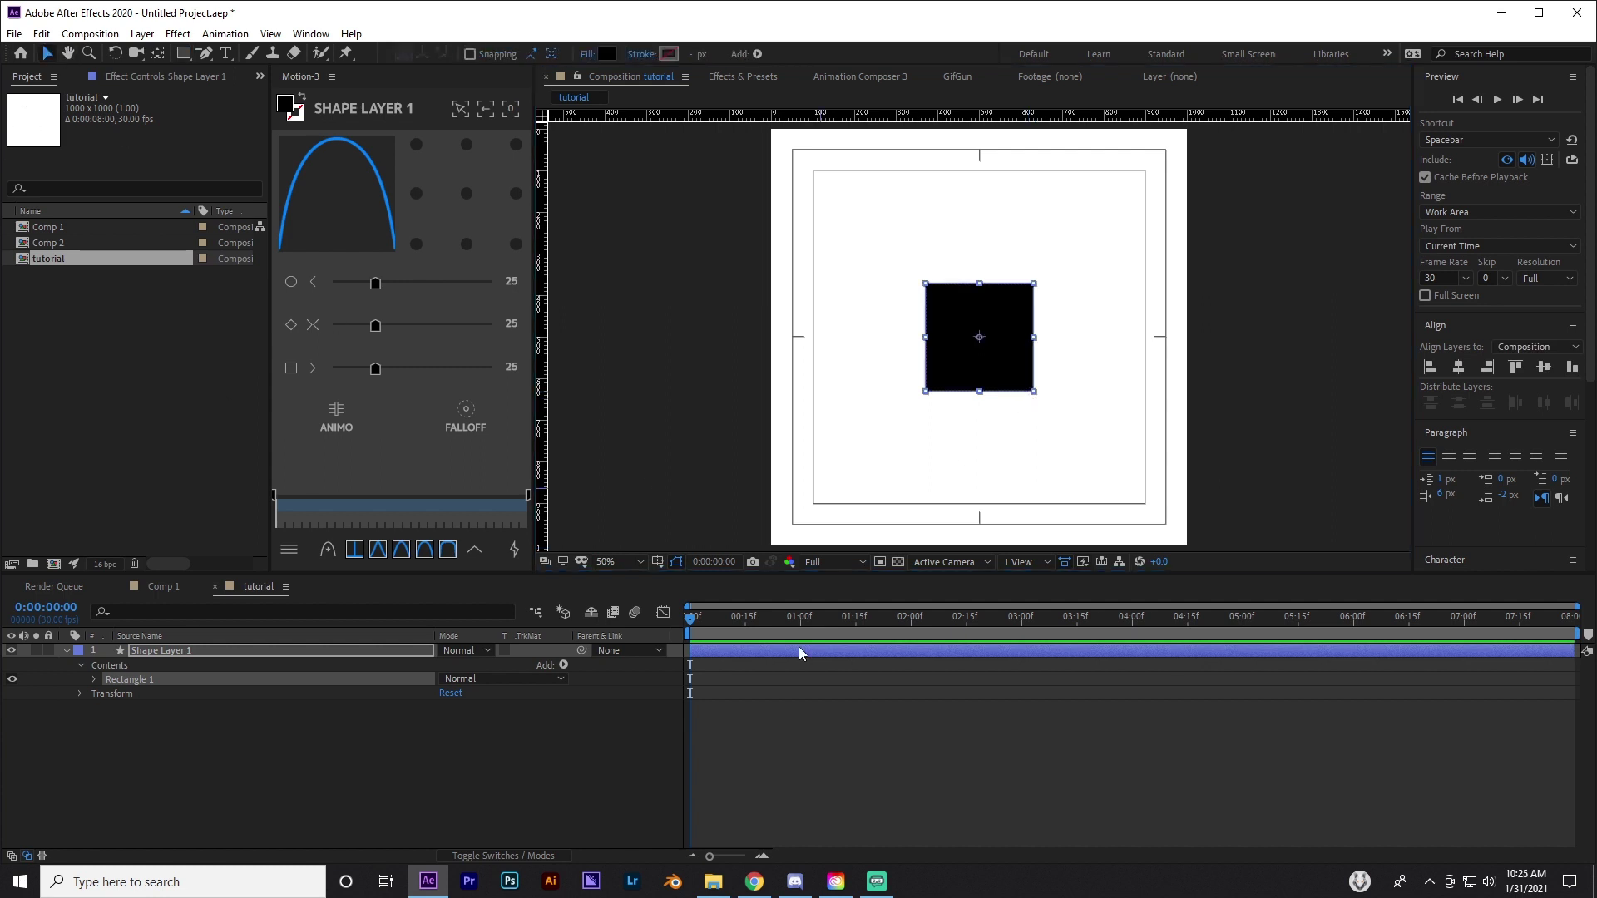
# Rename the shape layer holding the rectangle as square
pyautogui.click(822, 705)
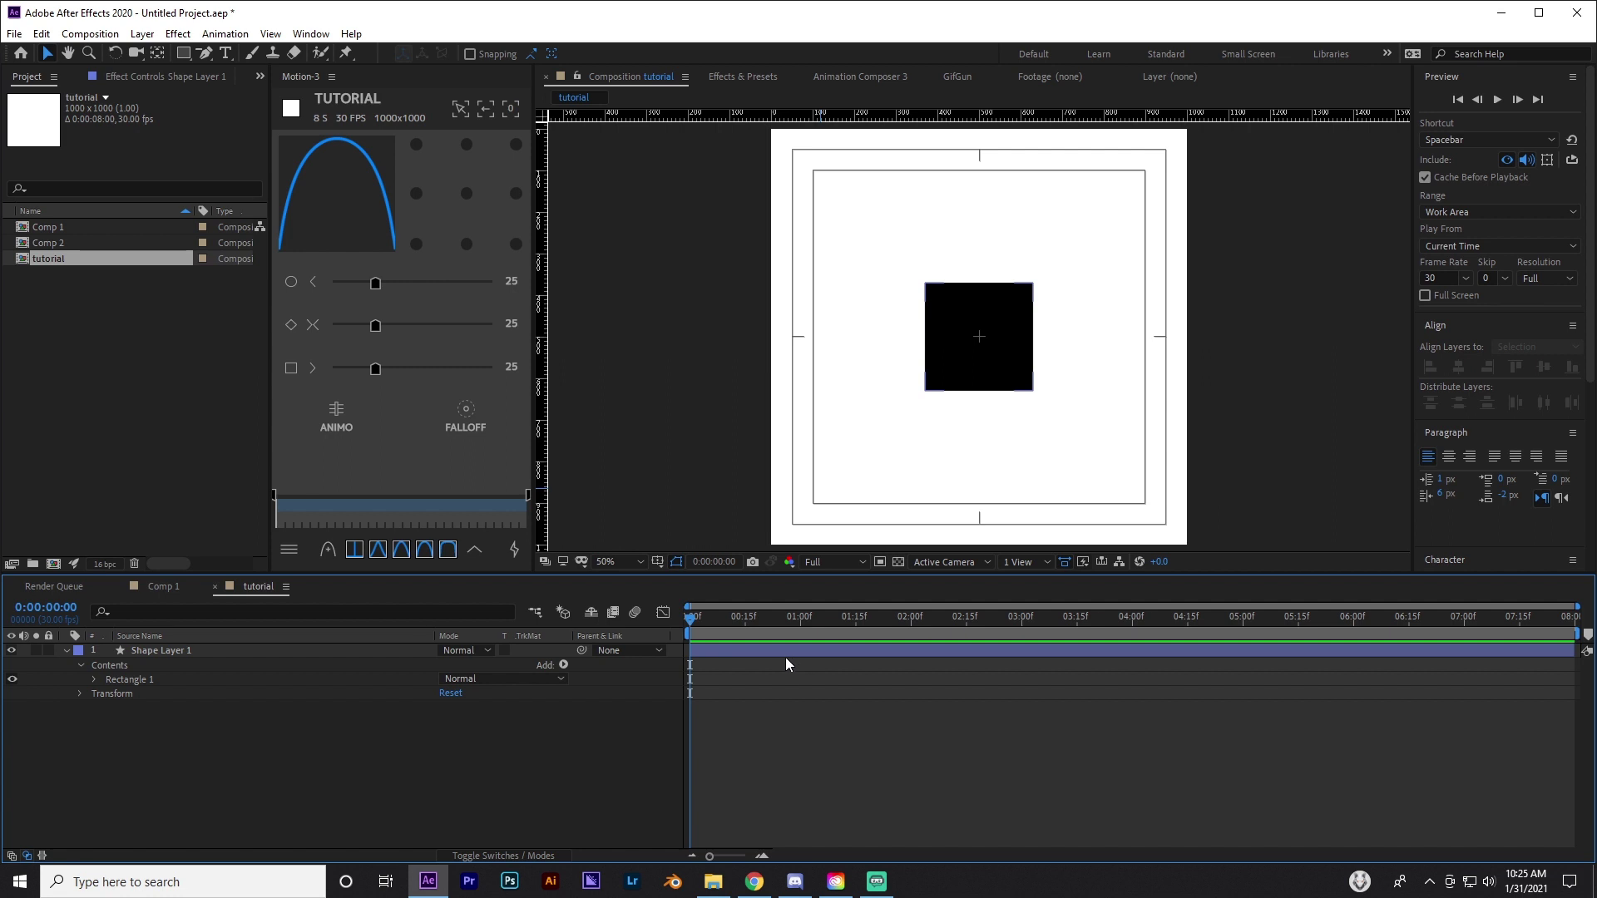
pyautogui.click(186, 648)
pyautogui.press('Return')
pyautogui.write('square')
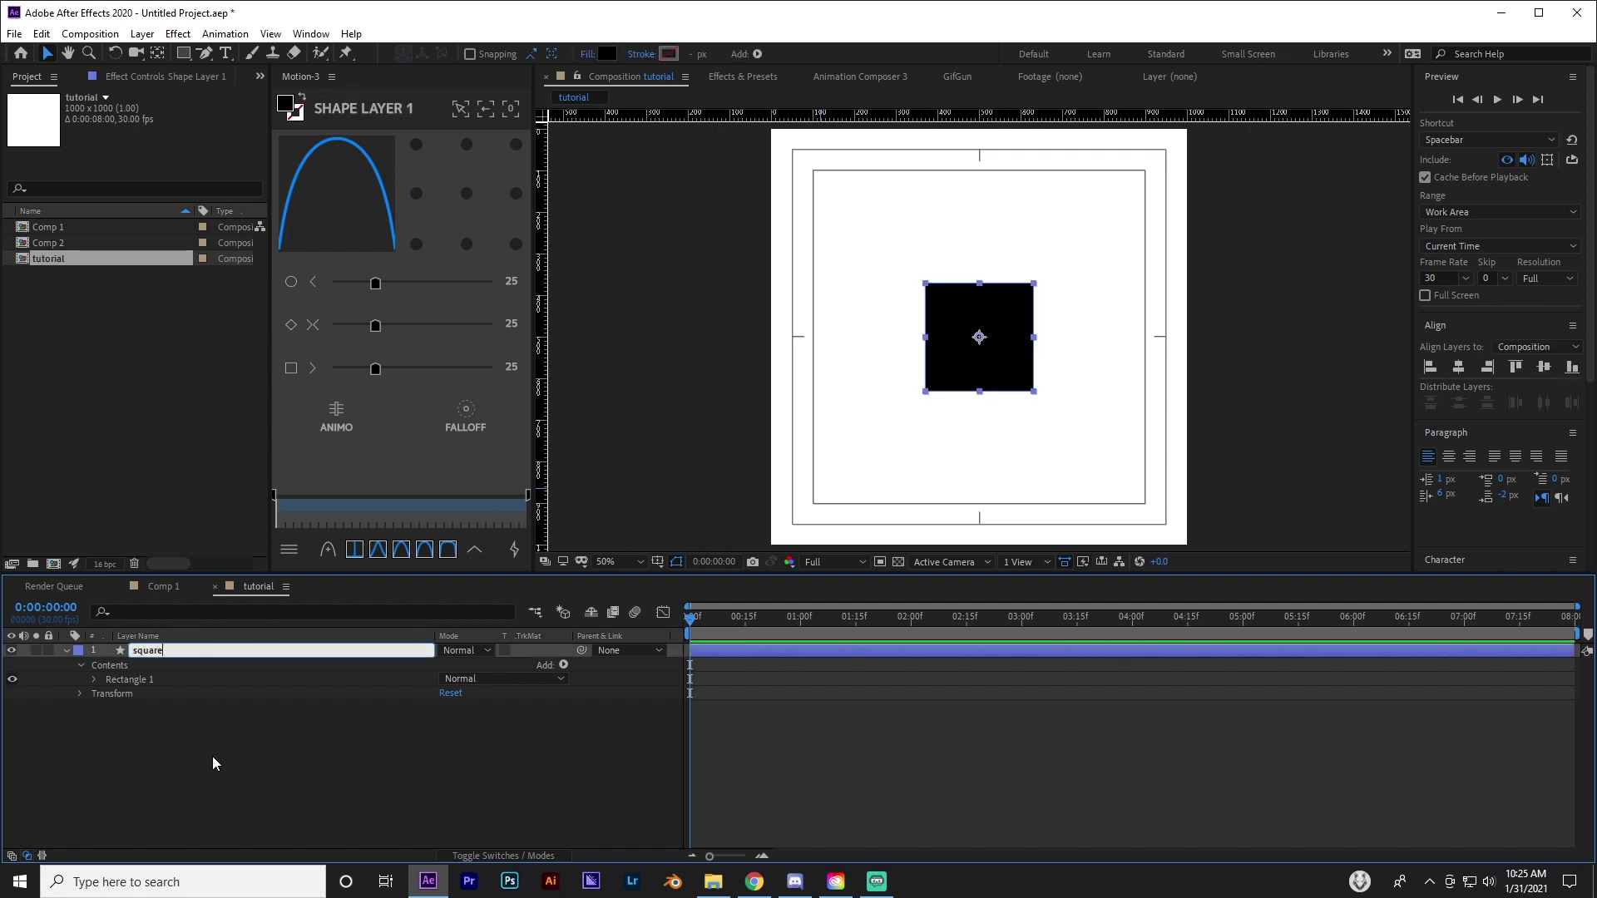
pyautogui.click(327, 739)
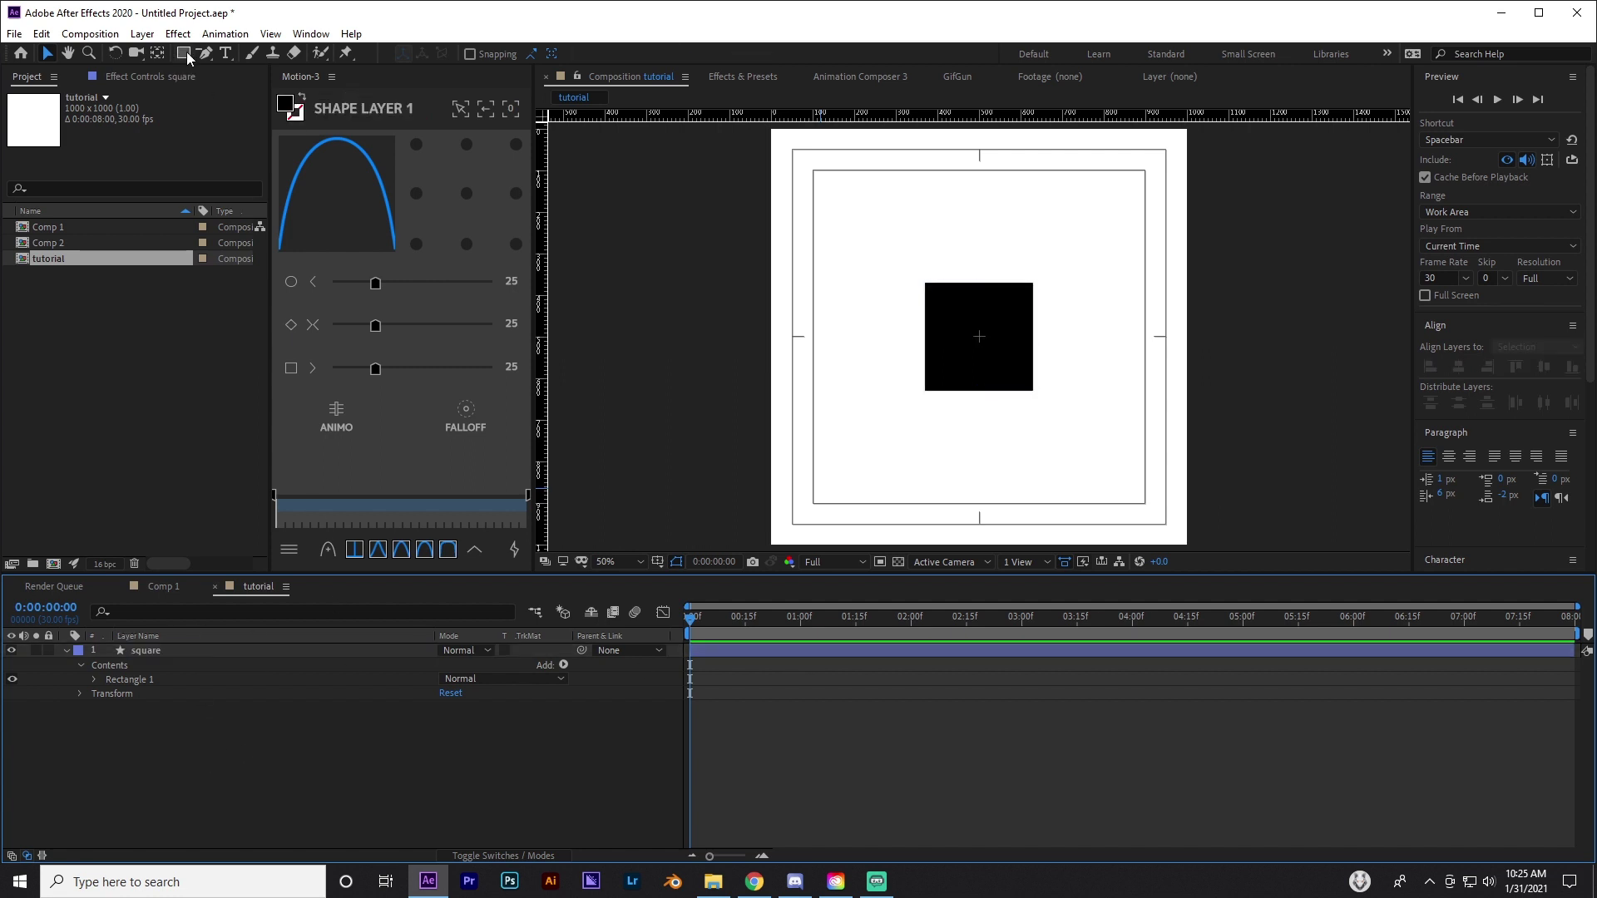
# Draw a black circle outward from the composition's centre with the Ellipse tool, as wide as the square, on a new shape layer
pyautogui.moveTo(184, 53); pyautogui.dragTo(247, 88)
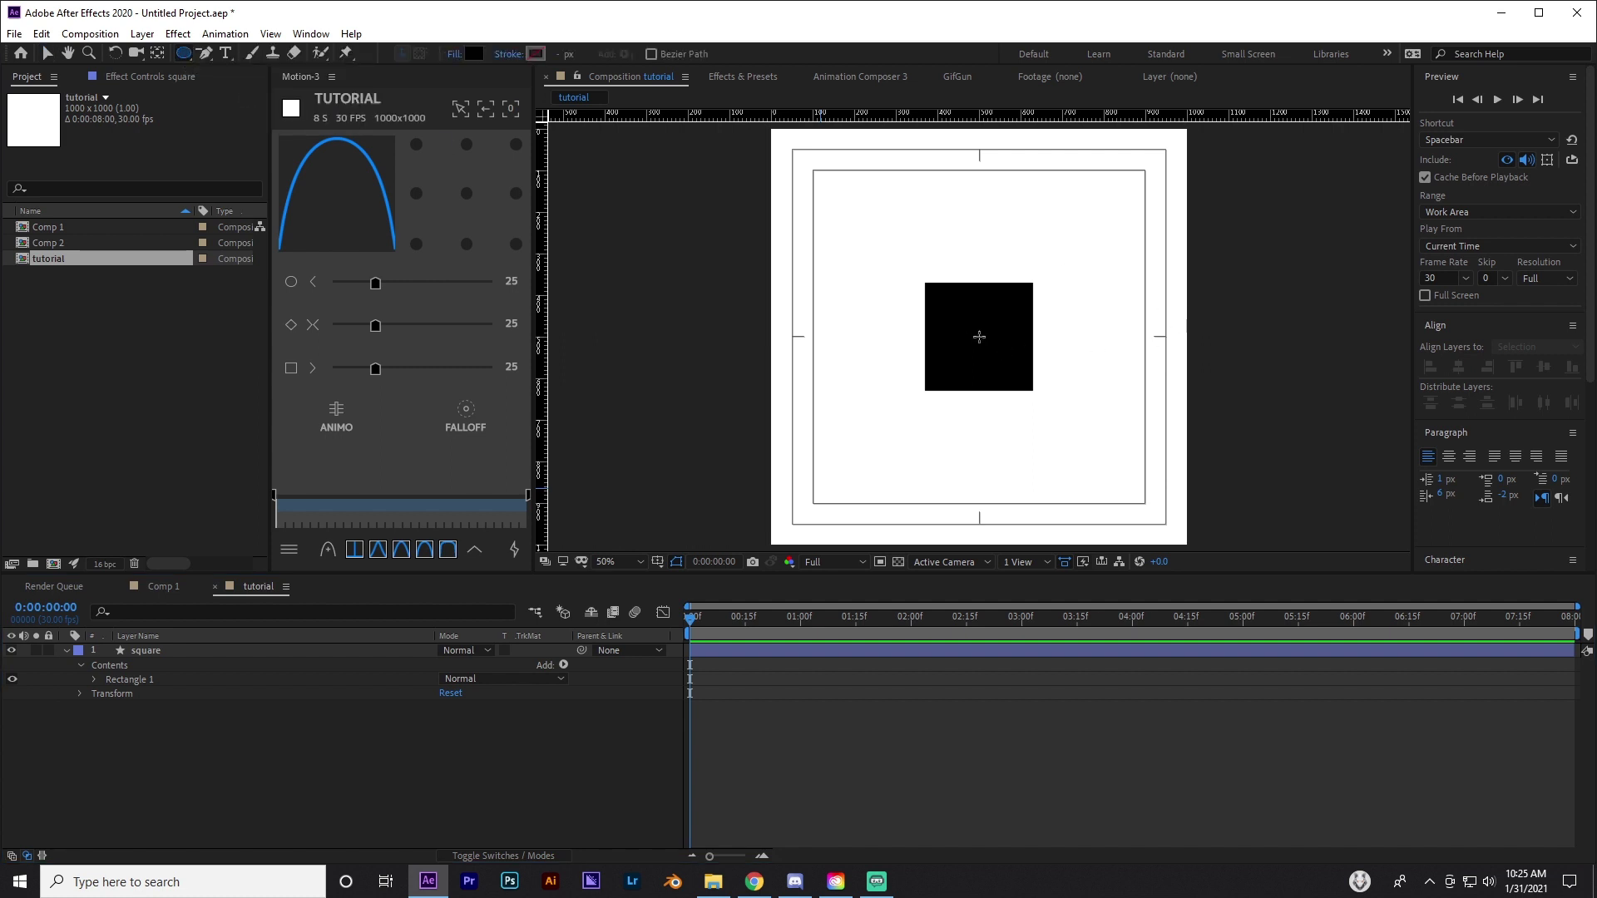
pyautogui.moveTo(979, 336)
pyautogui.mouseDown()
pyautogui.moveTo(1043, 380)
pyautogui.moveTo(1032, 372)
pyautogui.mouseUp()
pyautogui.click(741, 776)
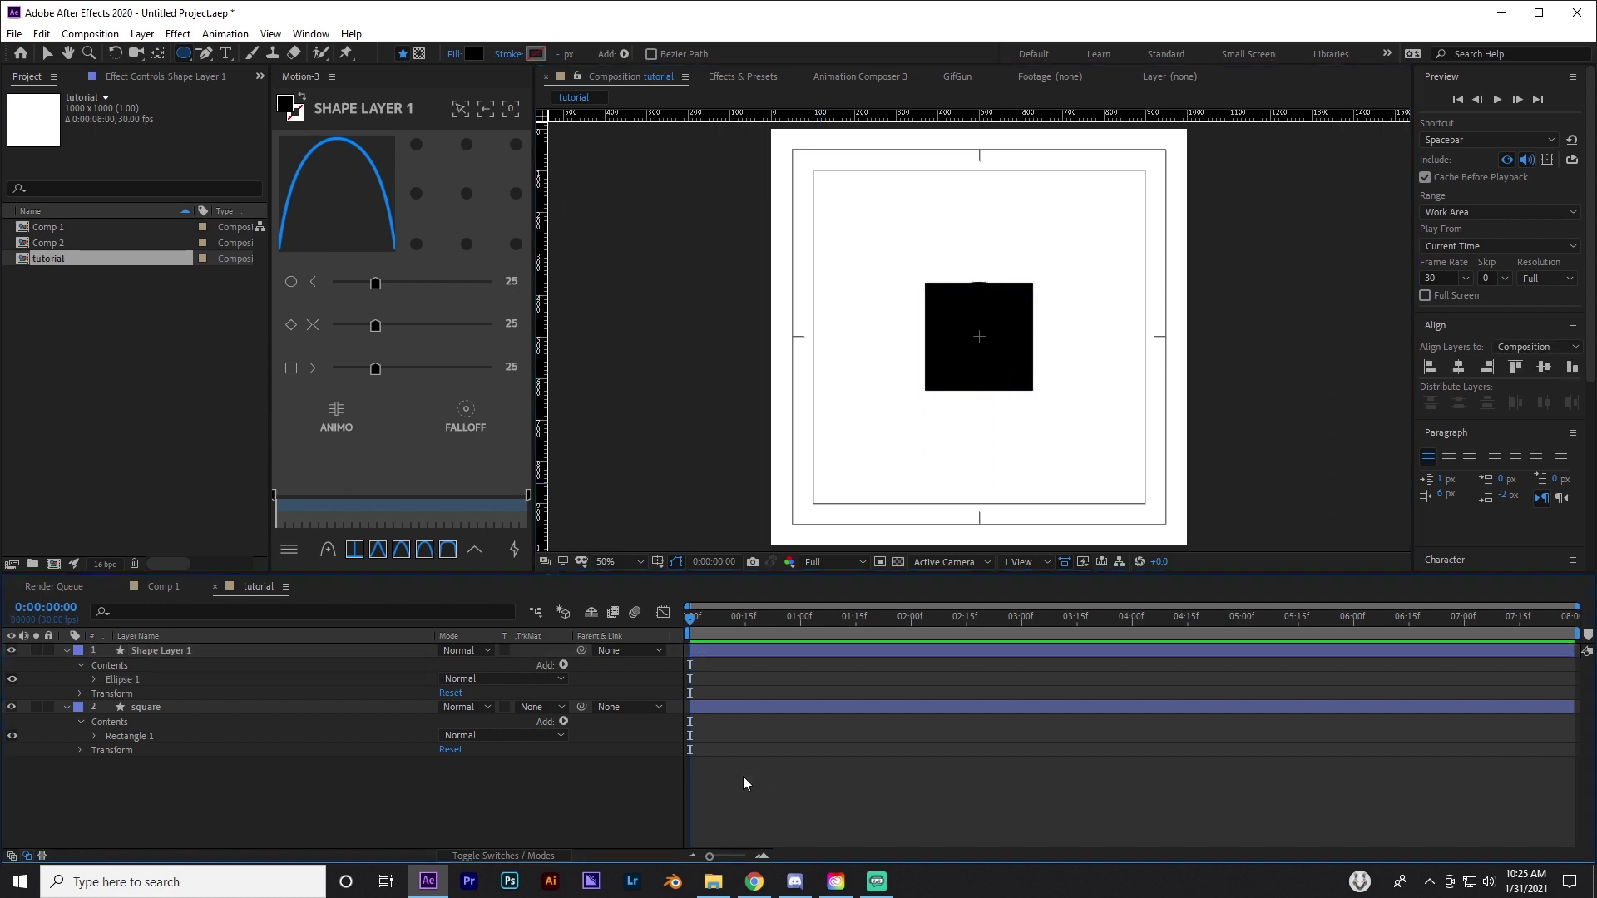
# Rename the new ellipse shape layer as circle
pyautogui.click(178, 648)
pyautogui.press('Return')
pyautogui.write('circle')
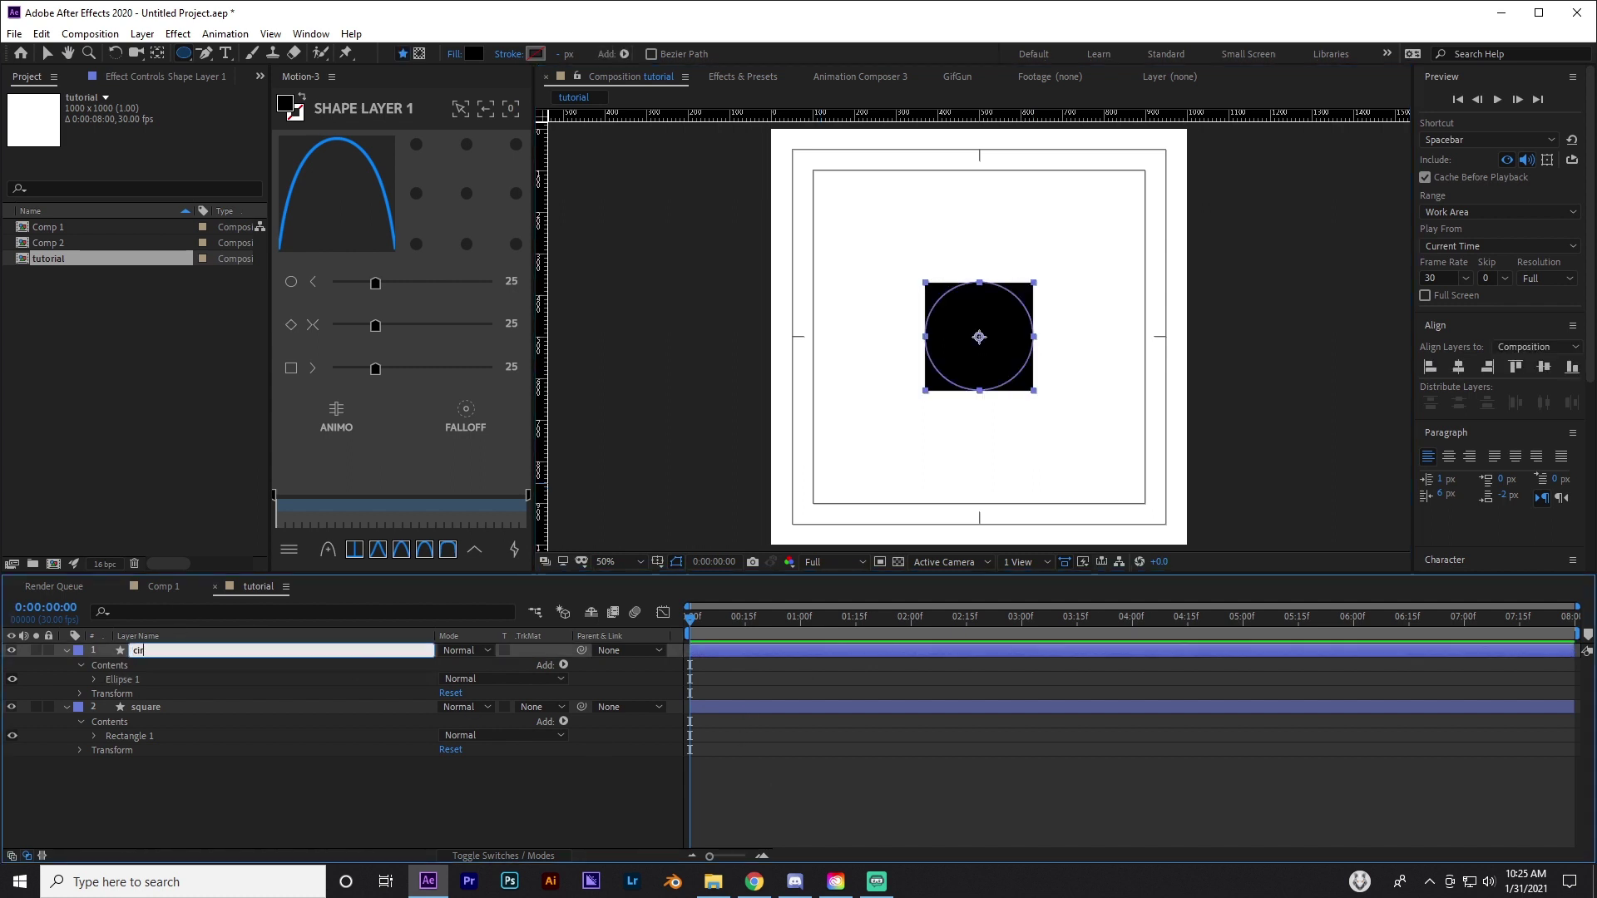
pyautogui.click(233, 798)
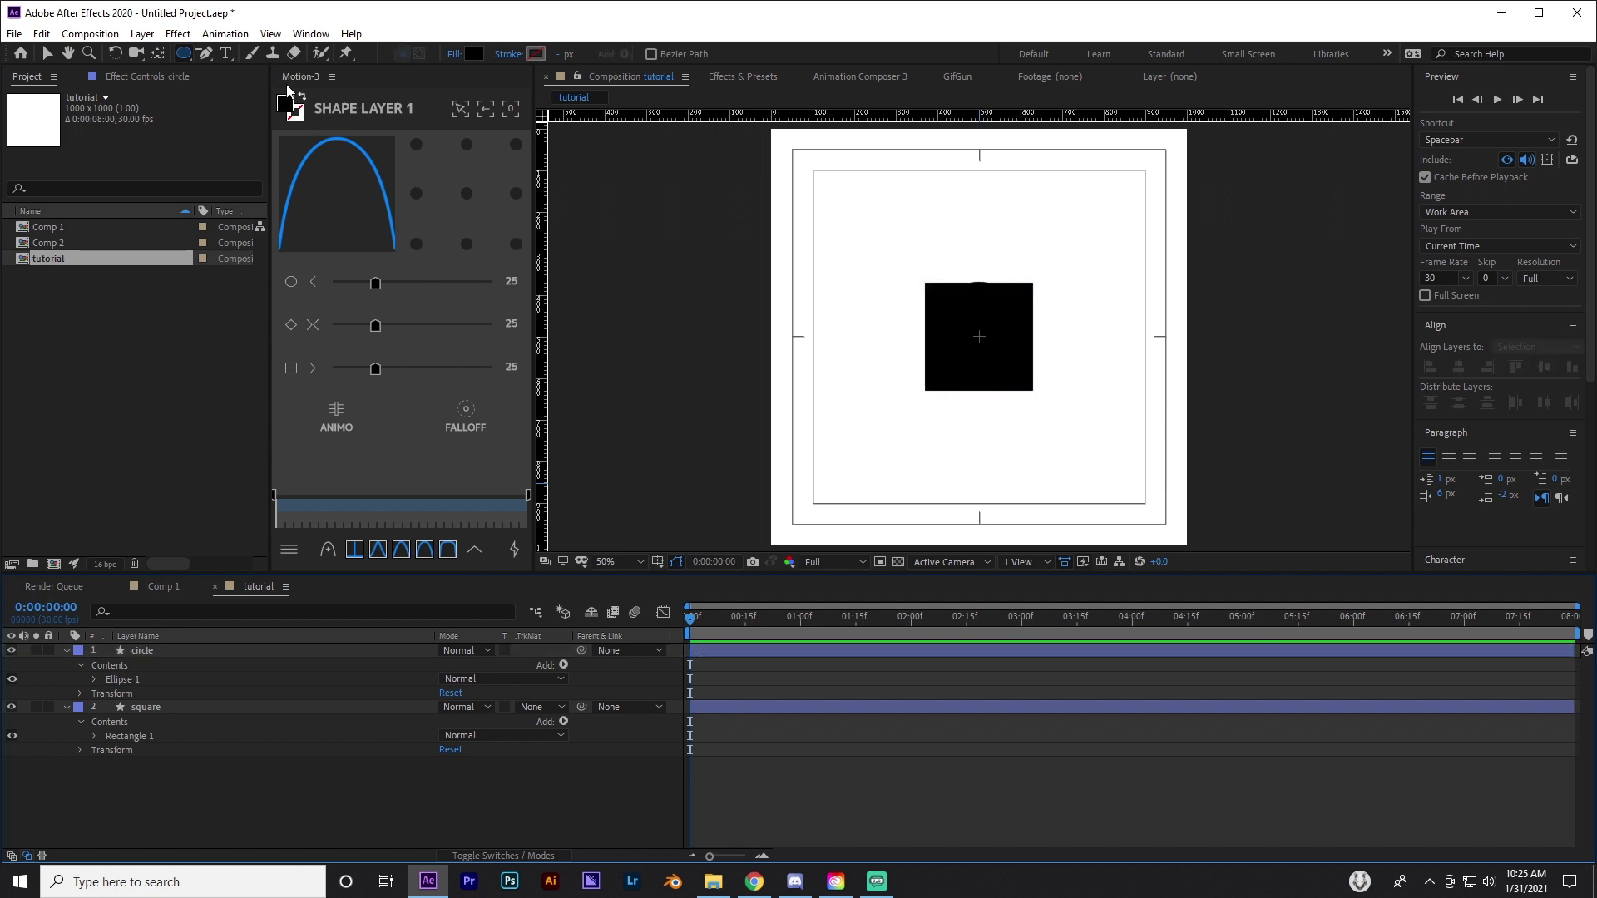
pyautogui.click(184, 53)
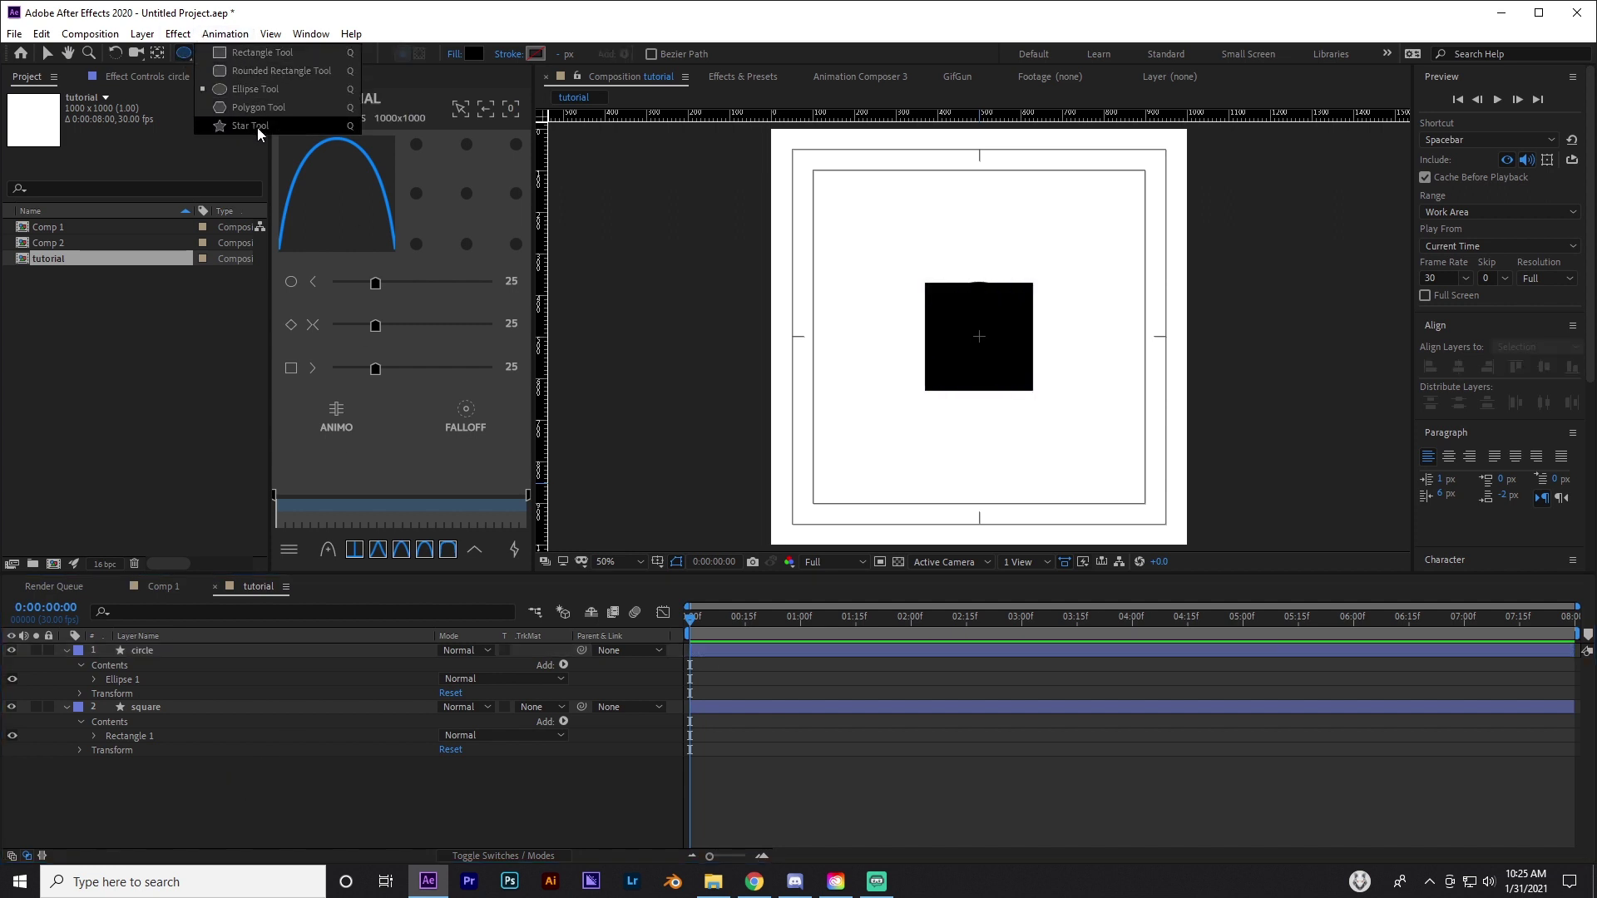
pyautogui.click(282, 71)
pyautogui.click(693, 740)
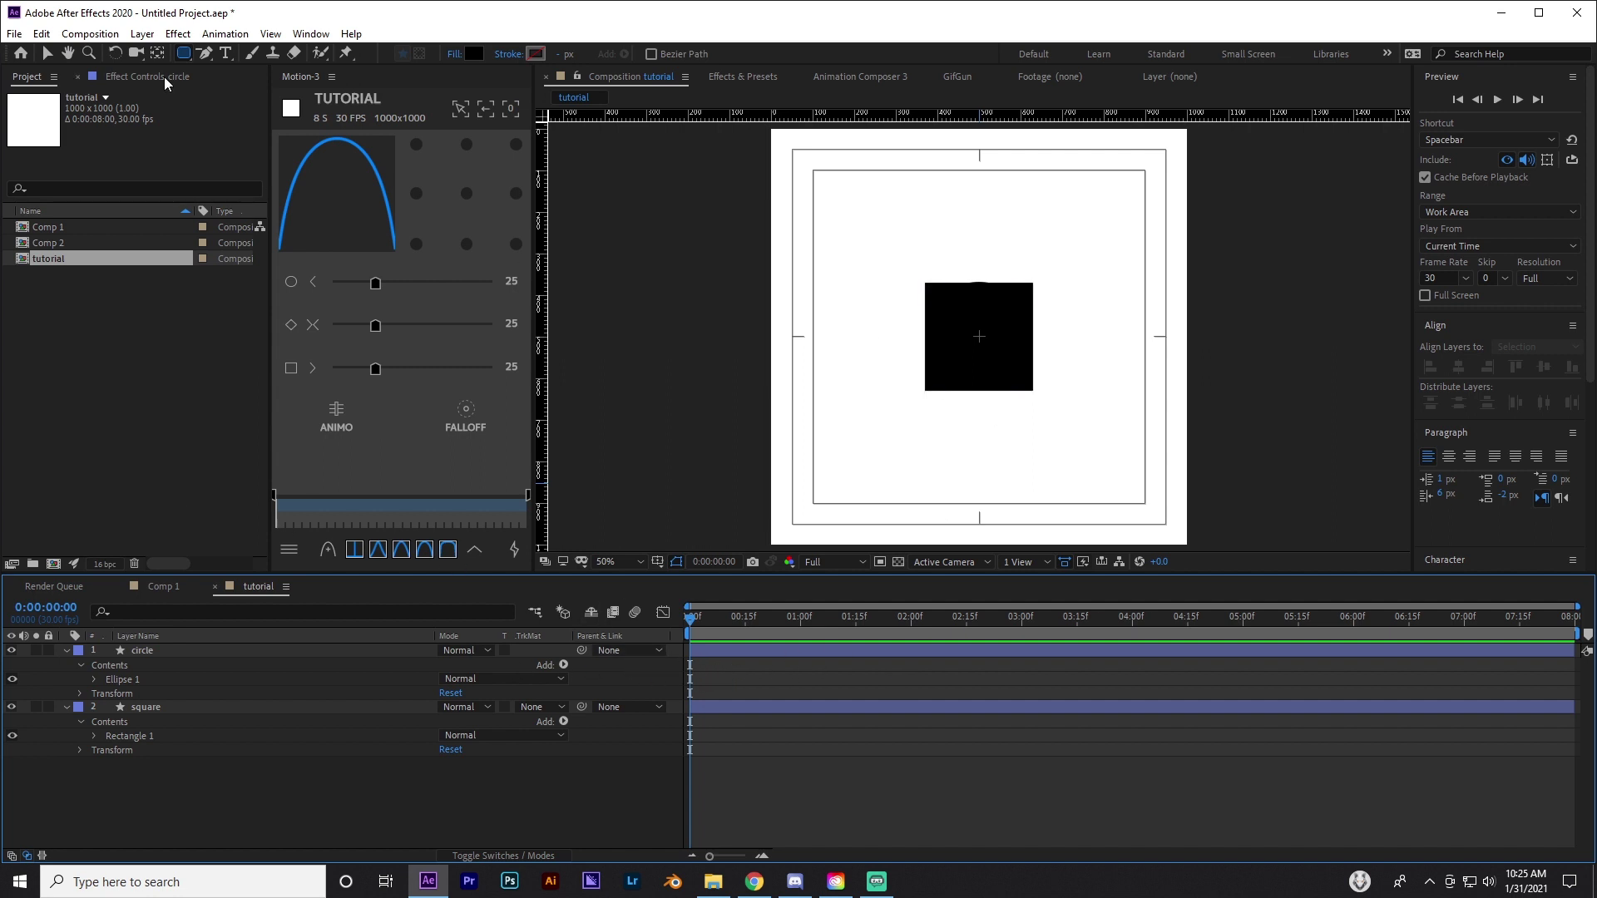
# Draw a closed triangle with the Pen tool from the square's top-edge midpoint to its two lower corners on a new shape layer
pyautogui.click(204, 53)
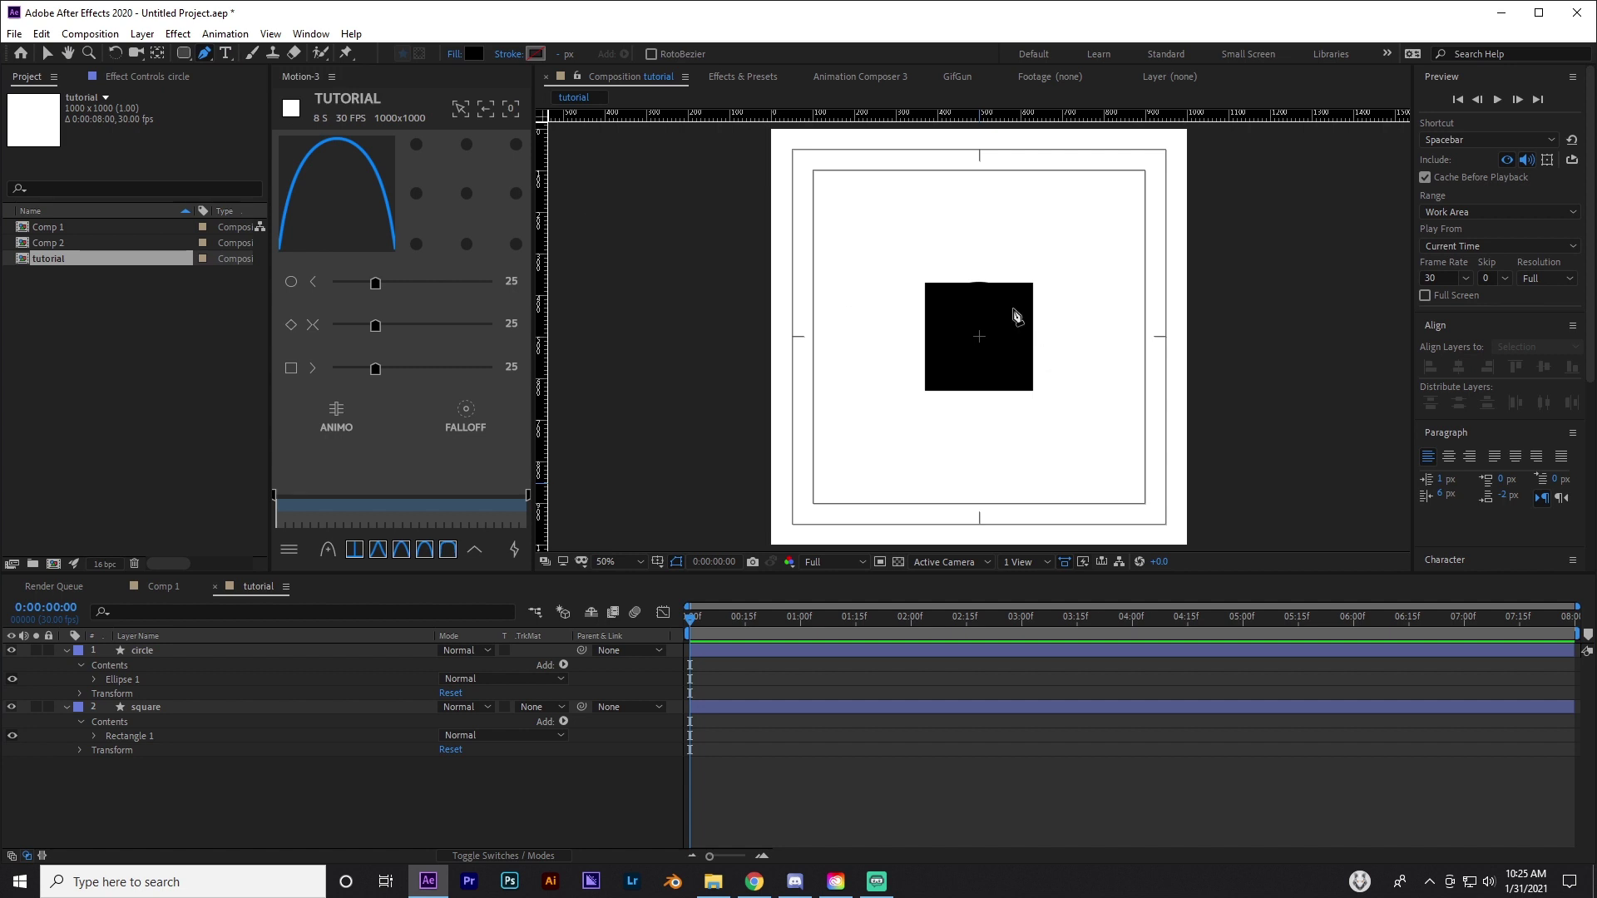
pyautogui.click(978, 284)
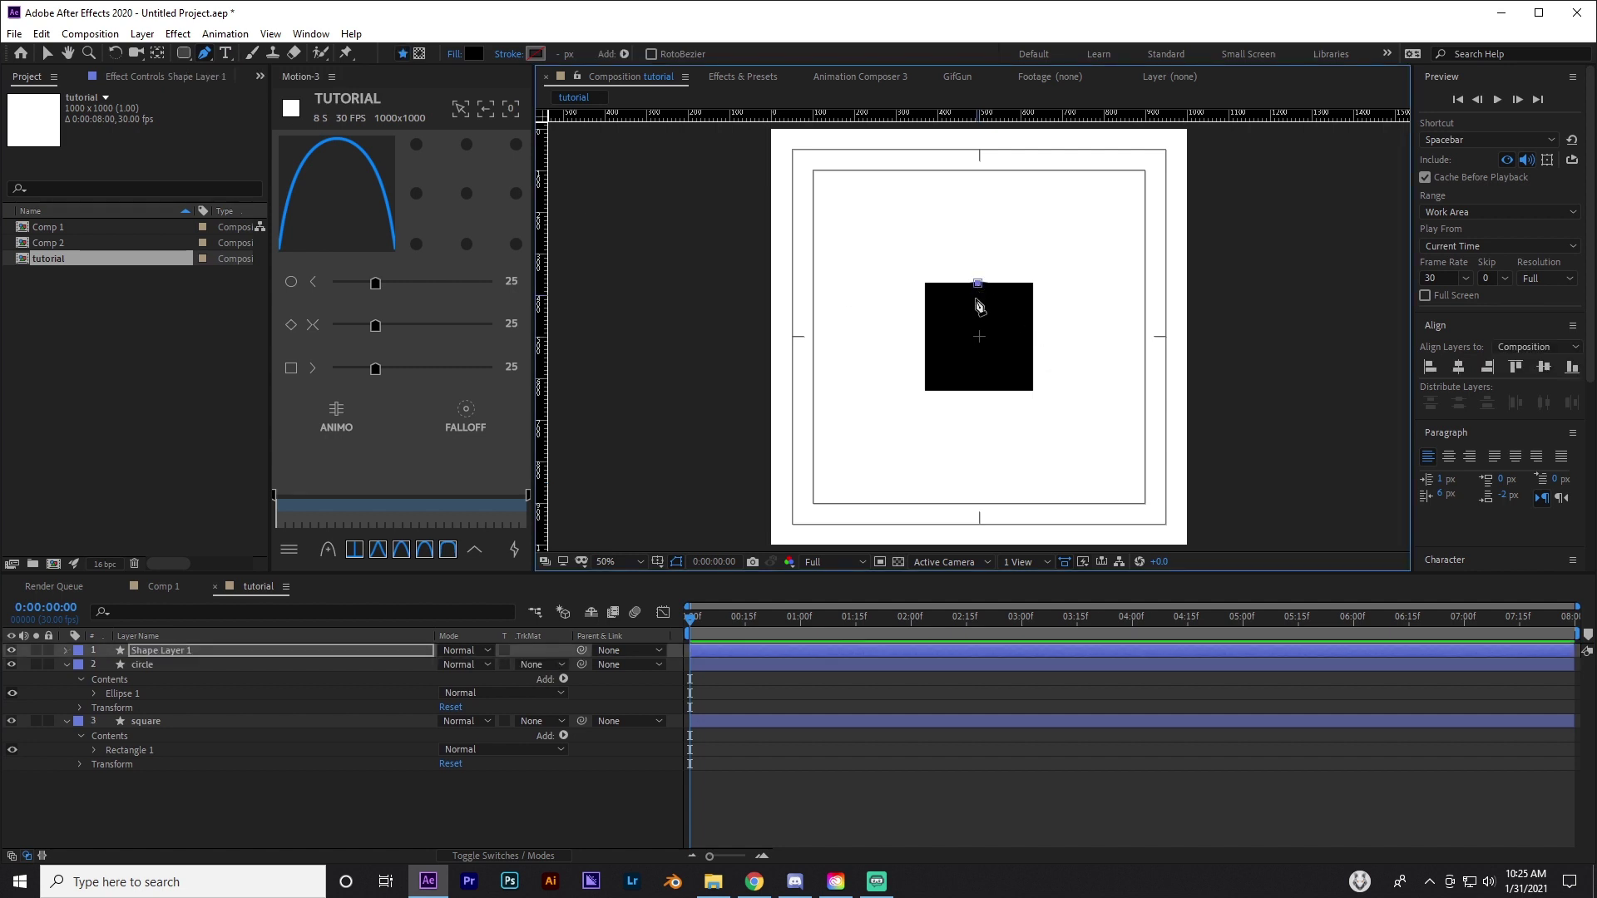
pyautogui.click(926, 389)
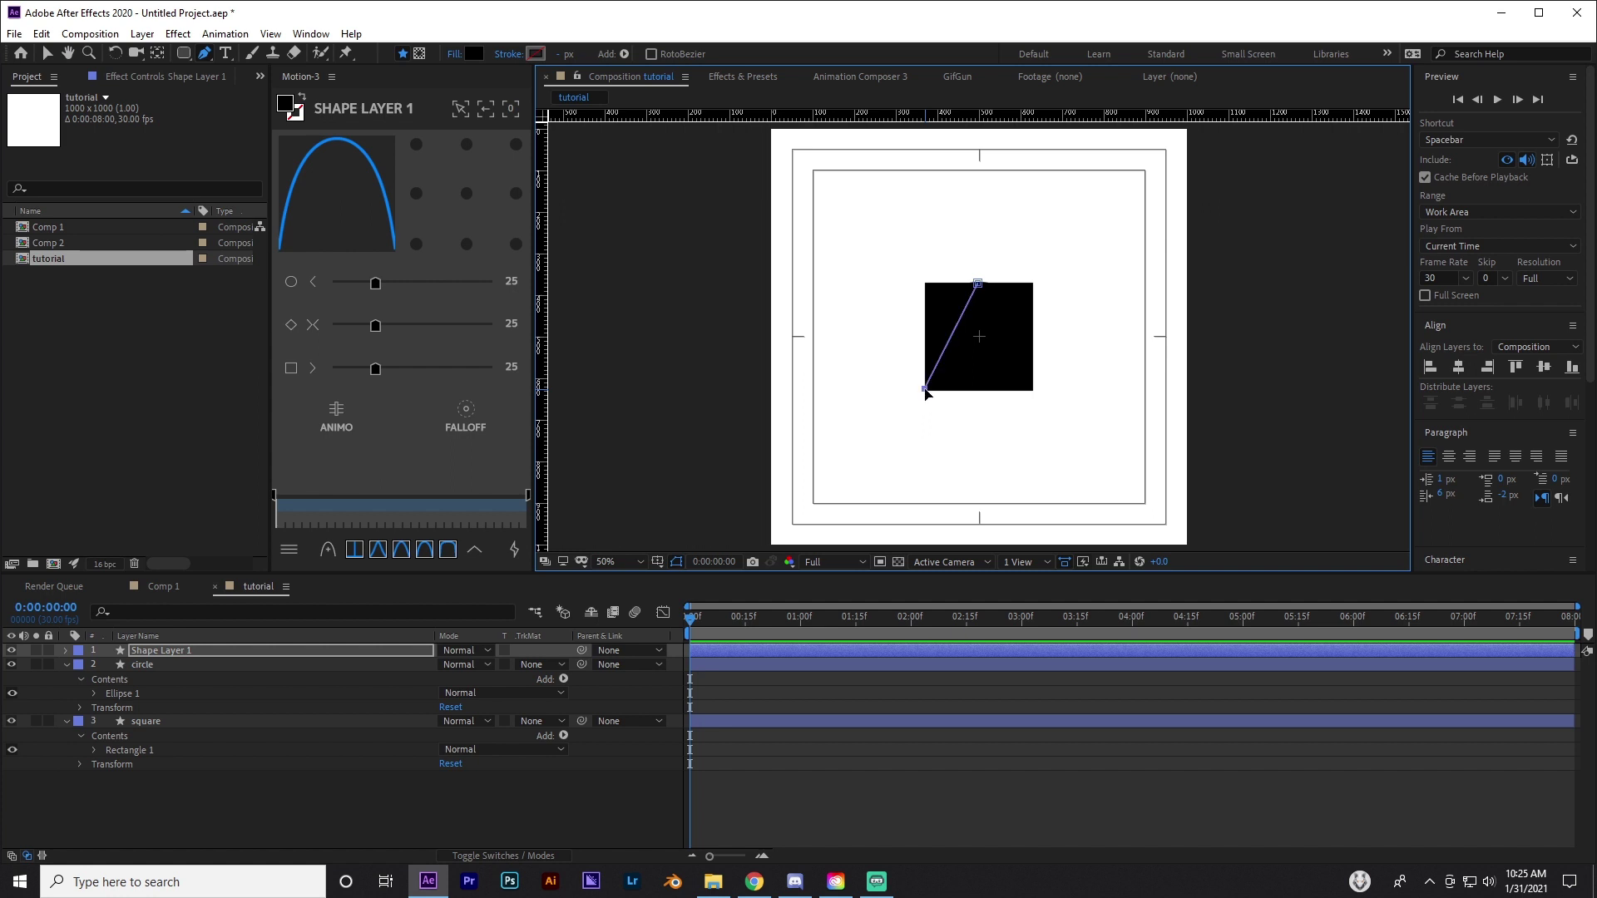
pyautogui.click(1032, 388)
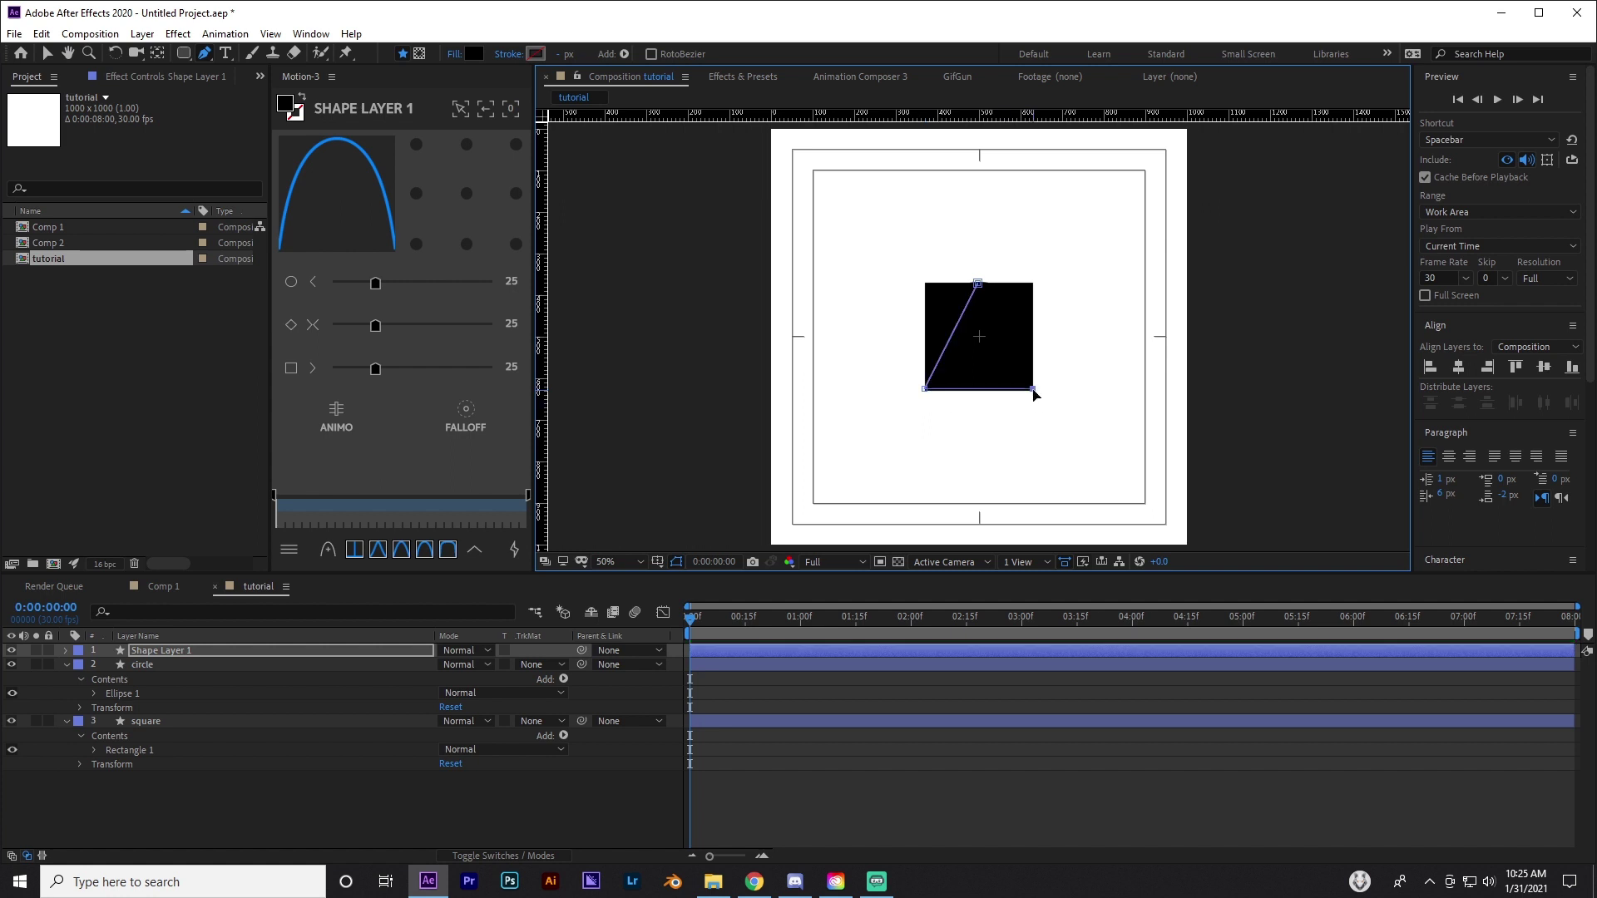
pyautogui.click(978, 284)
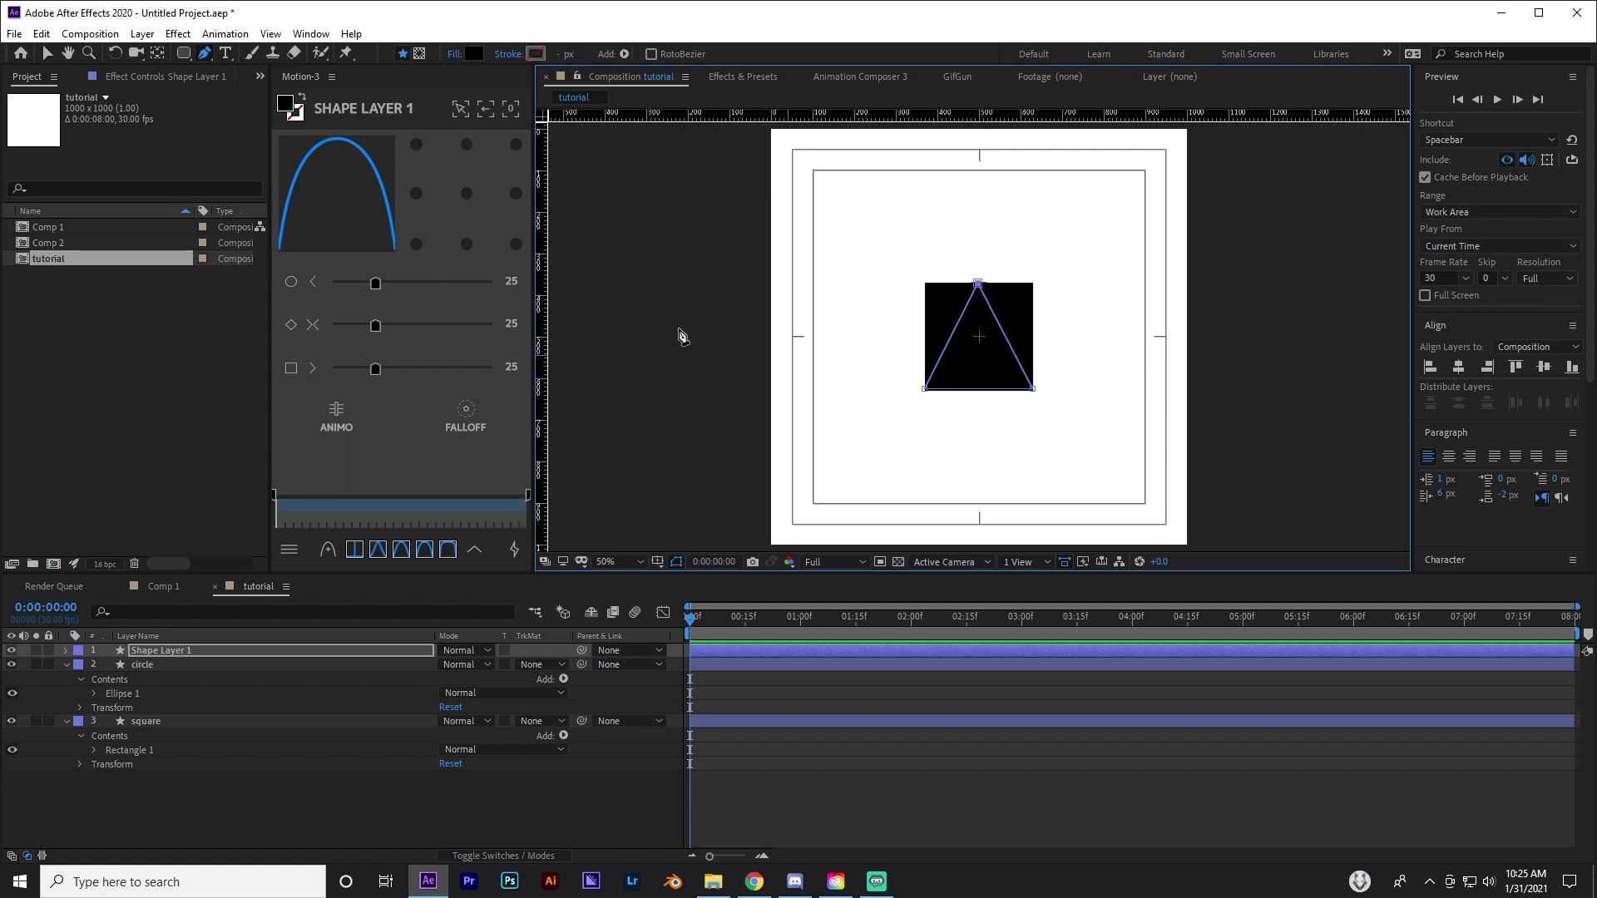
pyautogui.click(47, 55)
pyautogui.click(581, 771)
# Rename the pen-drawn shape layer as triangle
pyautogui.click(179, 650)
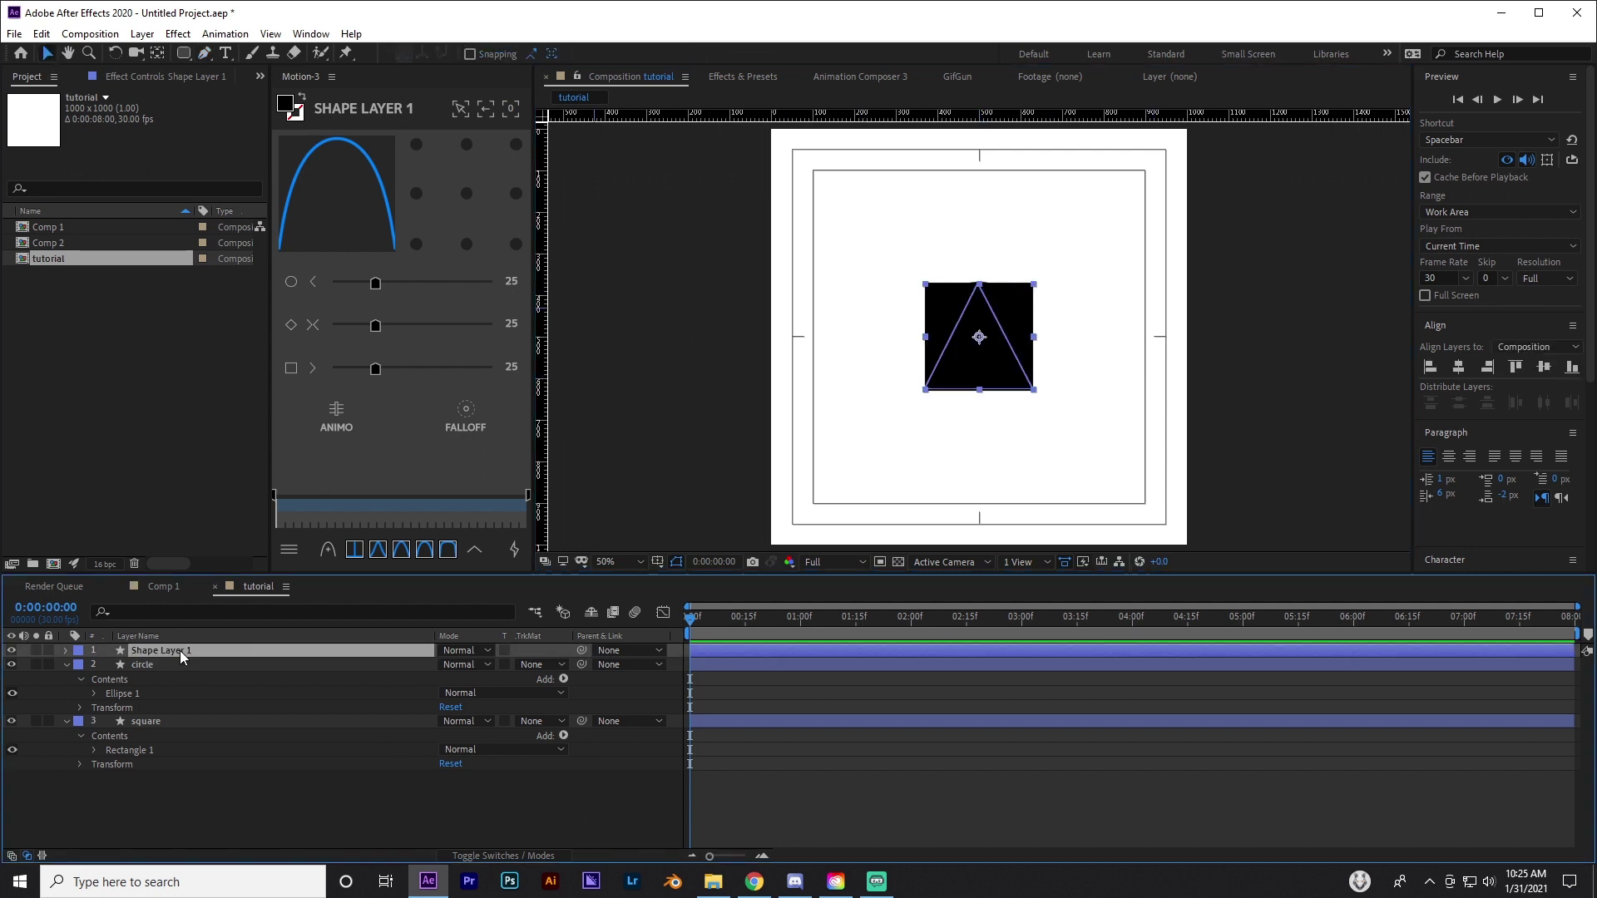
pyautogui.press('Return')
pyautogui.write('triangle')
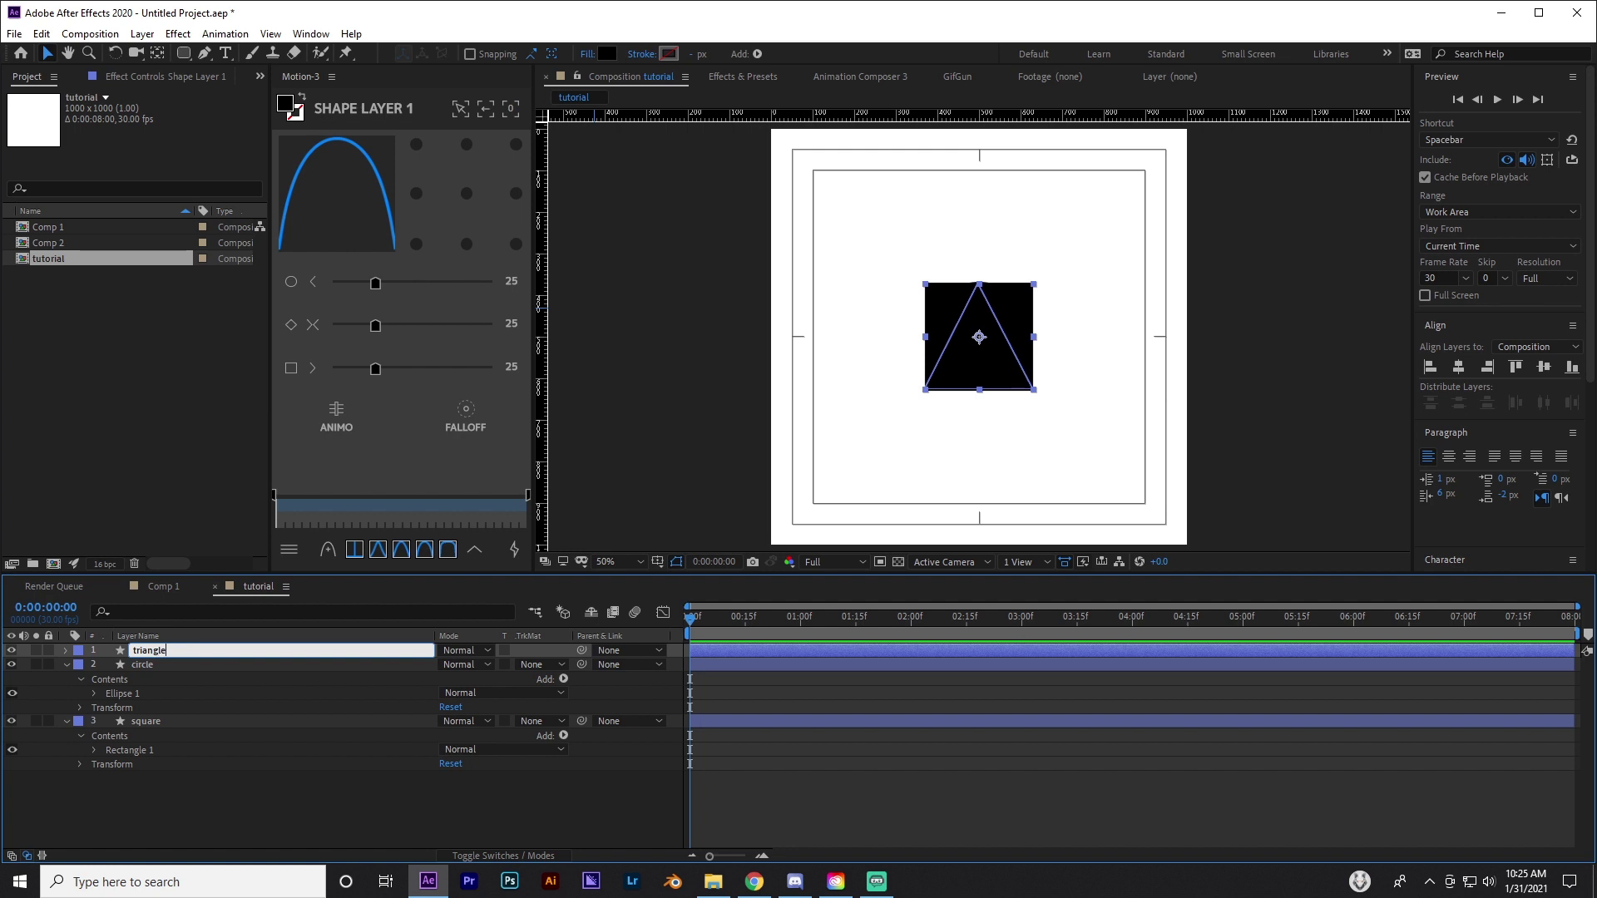
pyautogui.click(214, 791)
# Reorder the layers from top to bottom as square, circle, triangle, and collapse their properties
pyautogui.moveTo(149, 652); pyautogui.dragTo(164, 695)
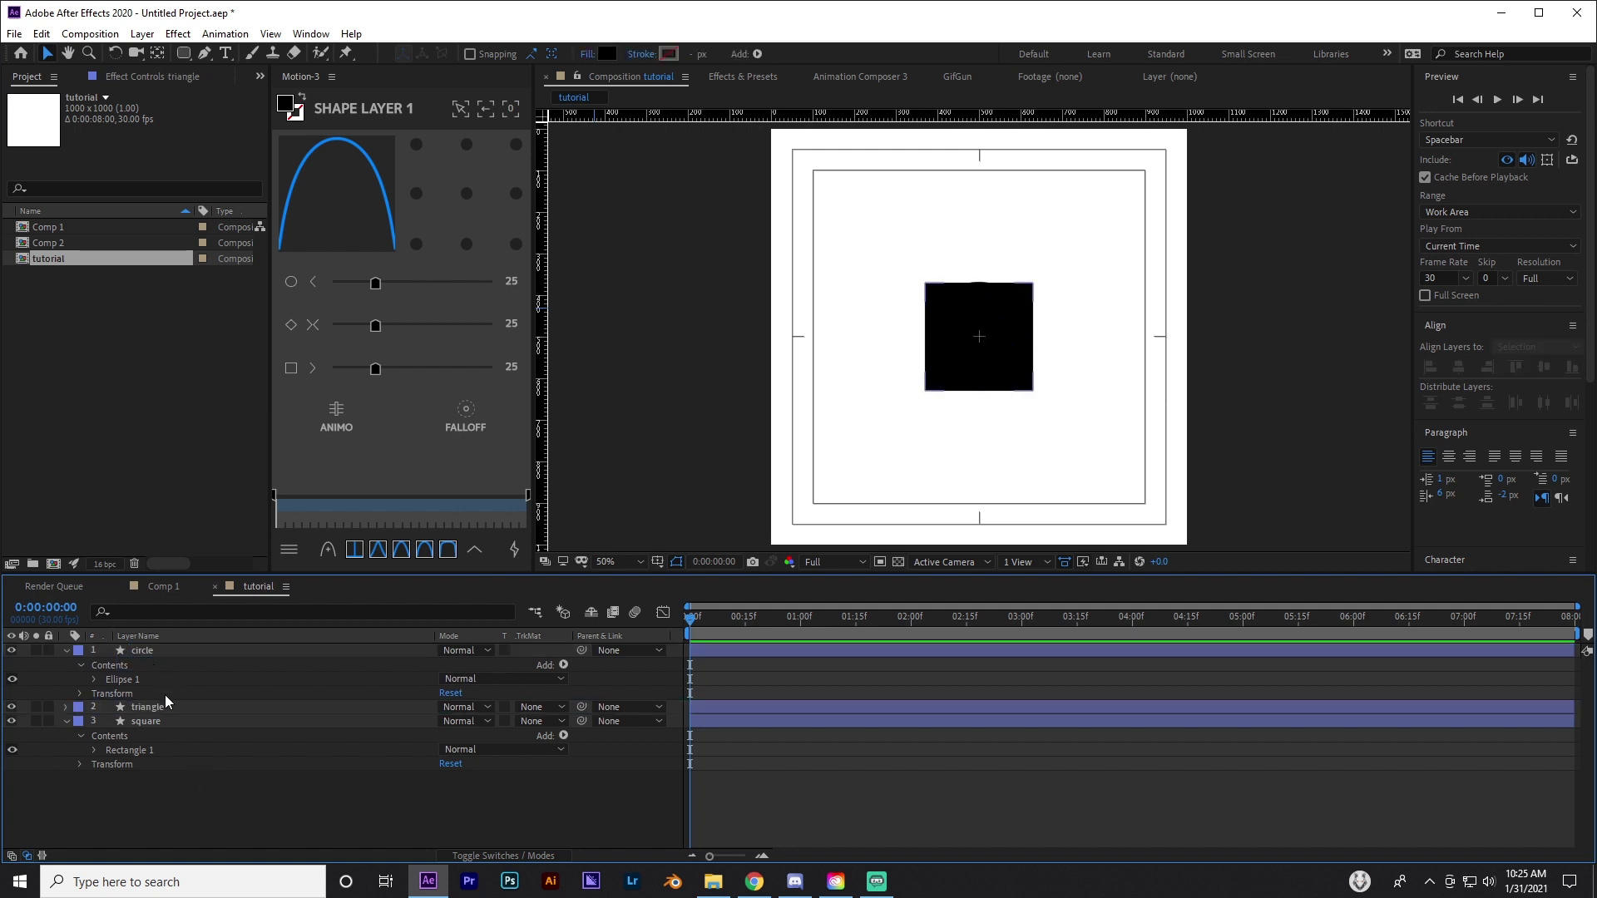
pyautogui.click(148, 655)
pyautogui.click(168, 705)
pyautogui.click(166, 720)
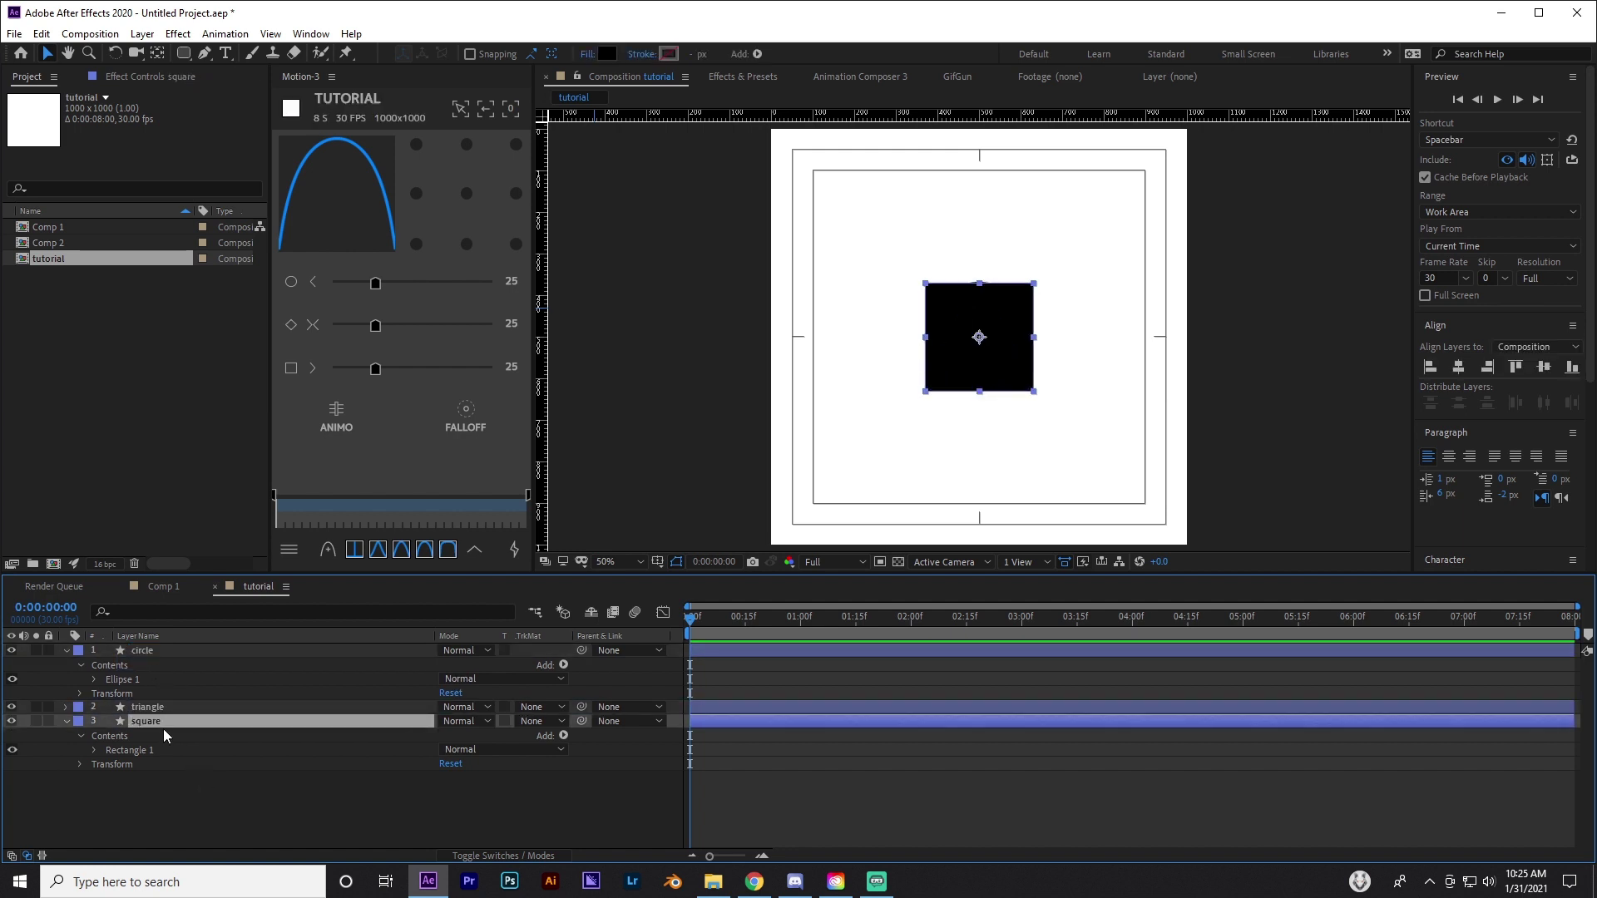
pyautogui.moveTo(162, 721); pyautogui.dragTo(175, 644)
pyautogui.click(226, 820)
pyautogui.click(551, 771)
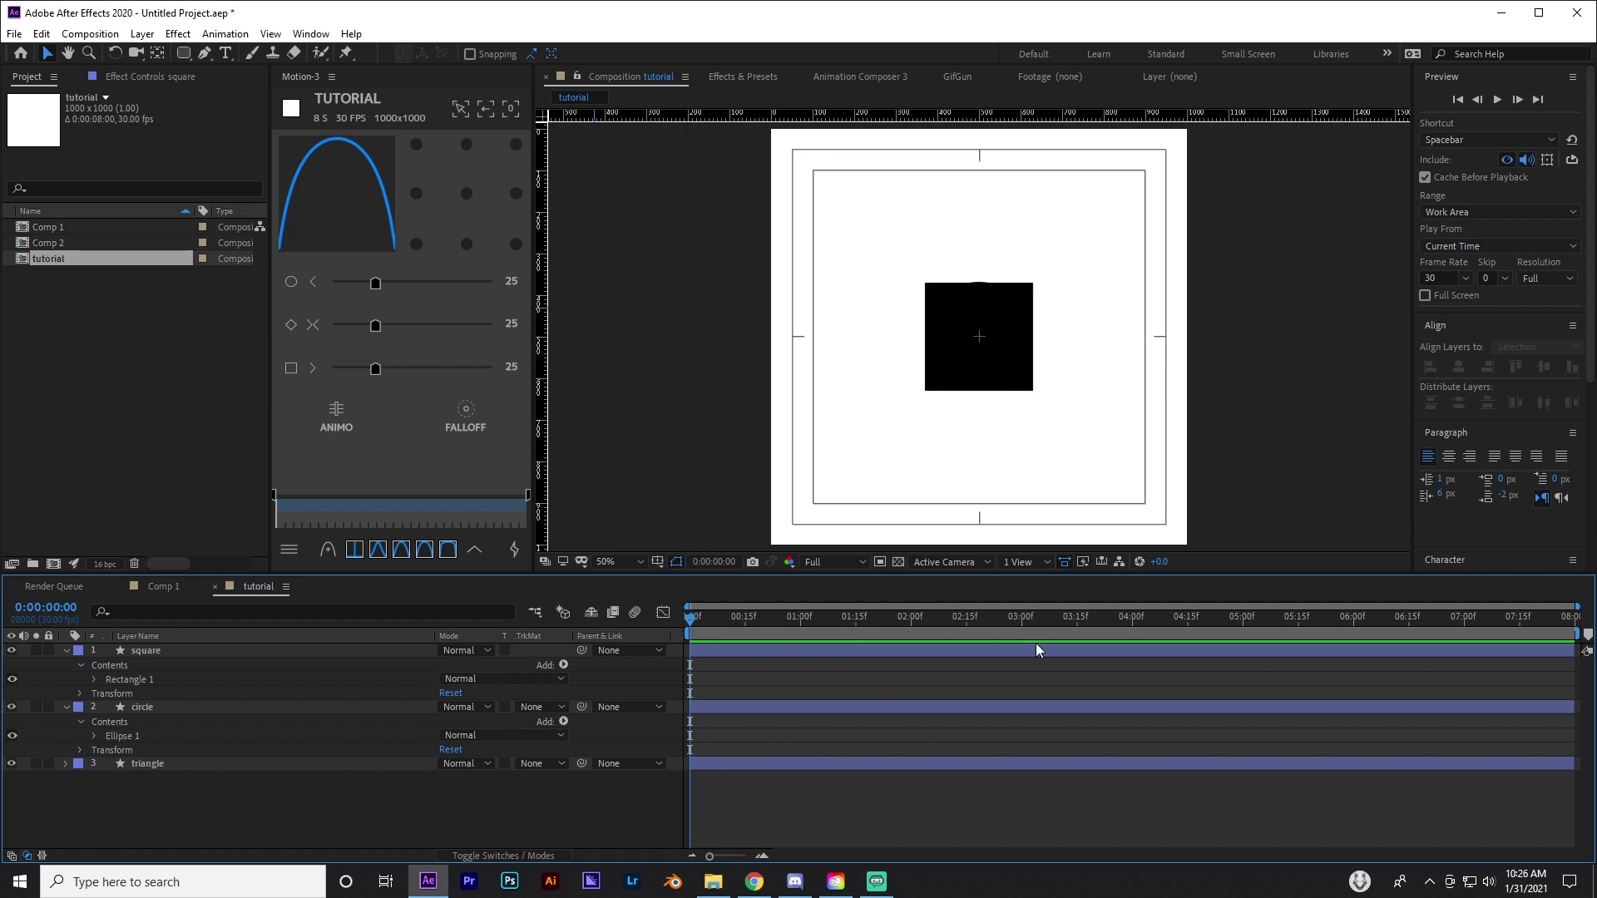
pyautogui.click(67, 650)
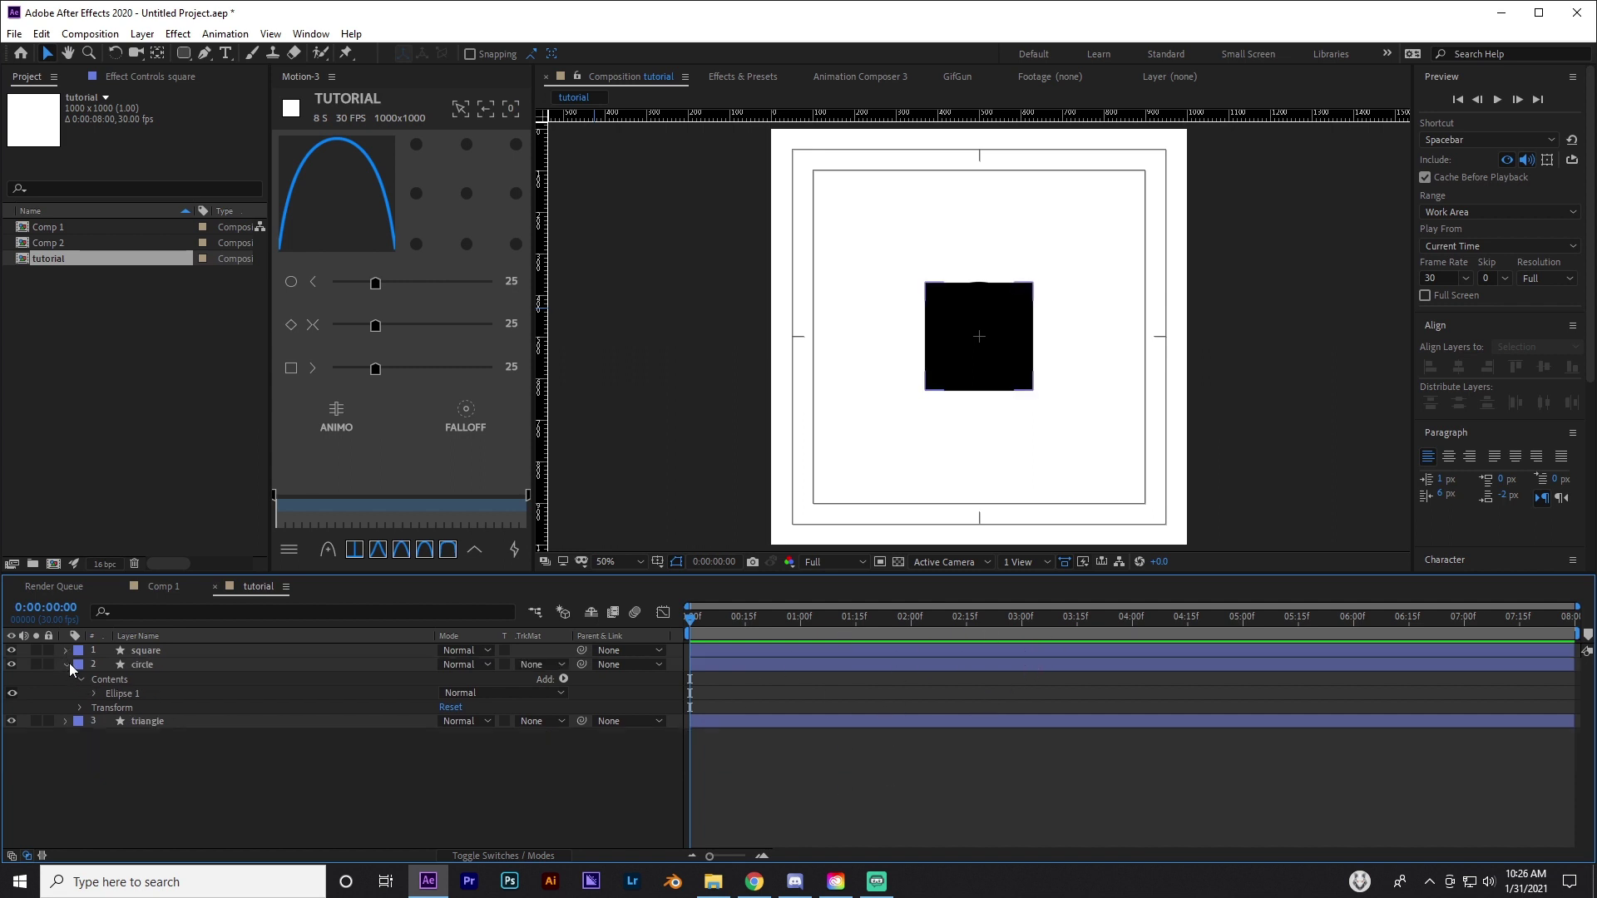
pyautogui.click(67, 665)
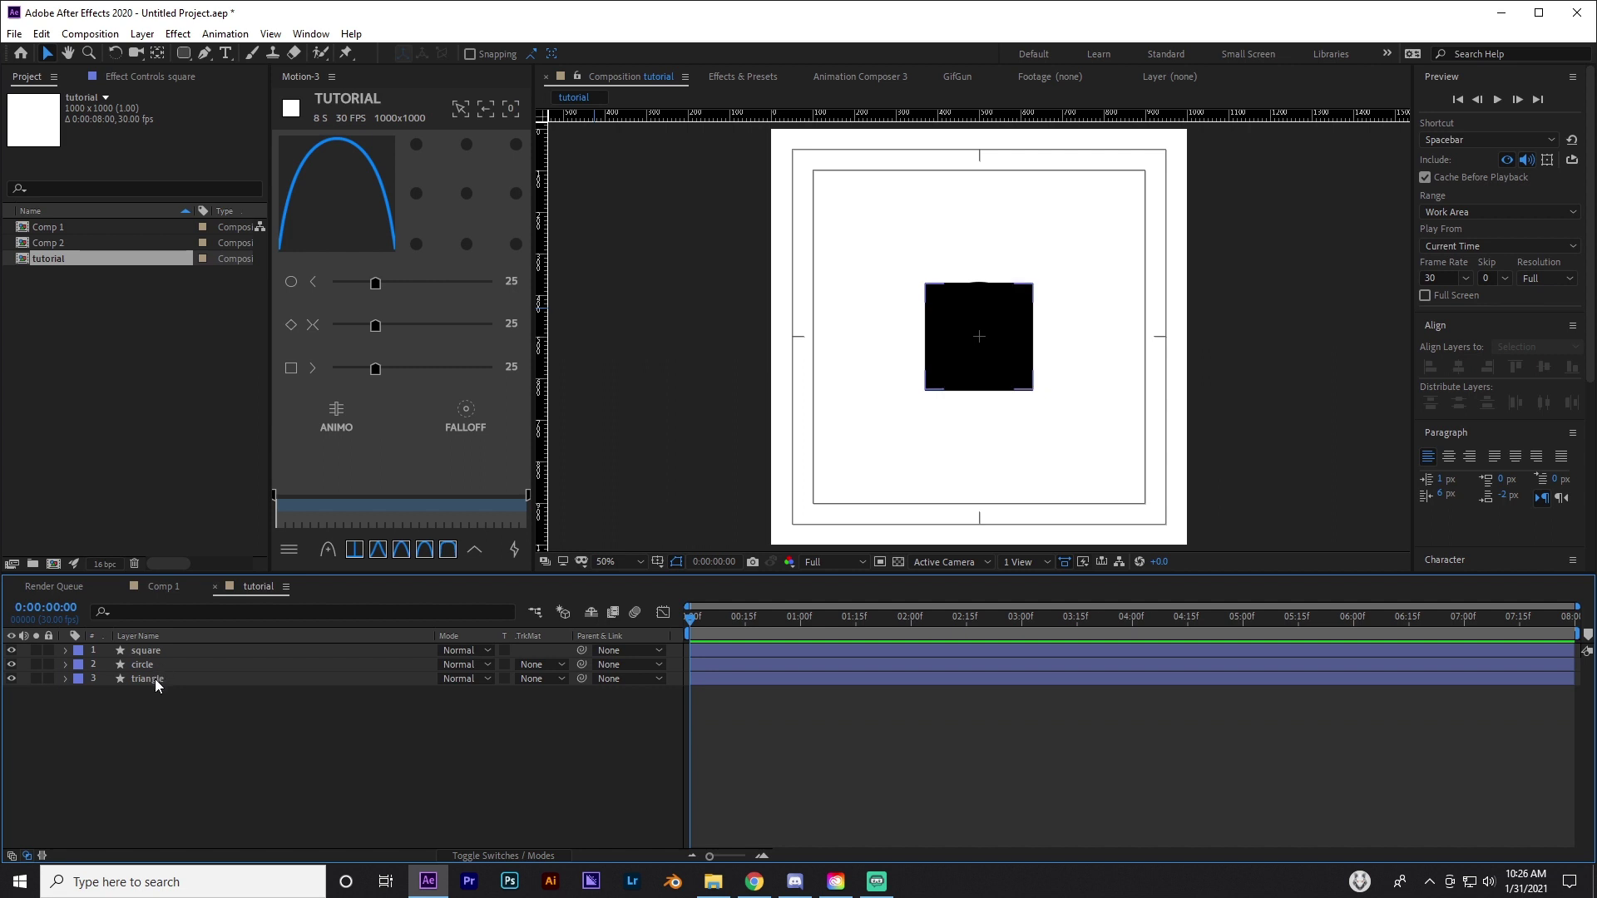
pyautogui.click(152, 679)
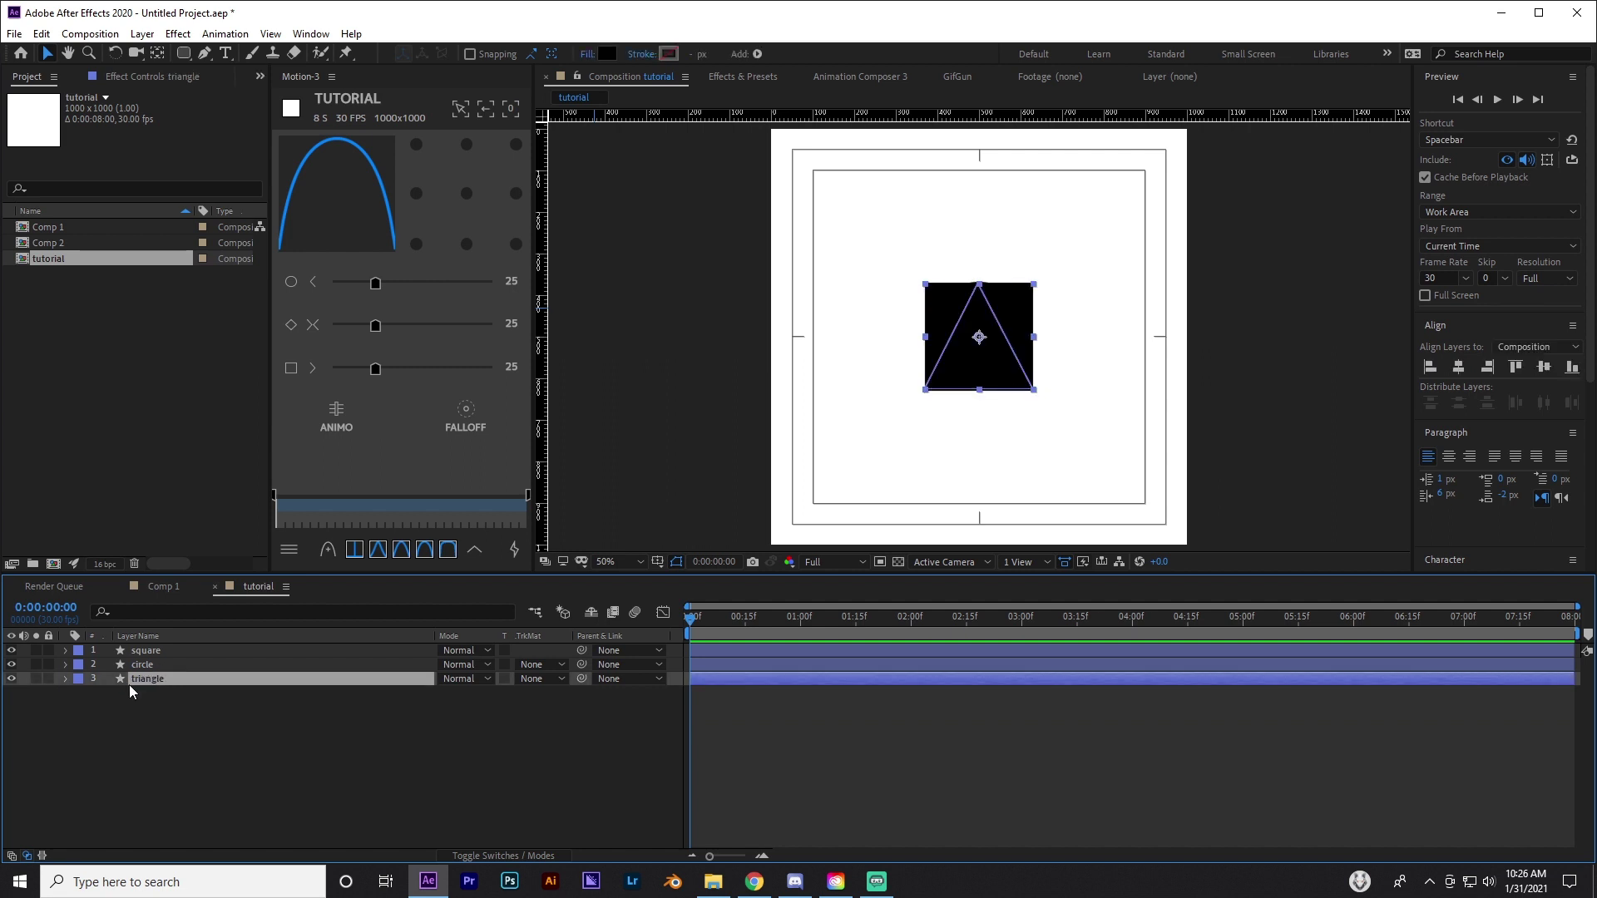
# Convert the square layer's rectangle path to a Bezier path
pyautogui.click(65, 651)
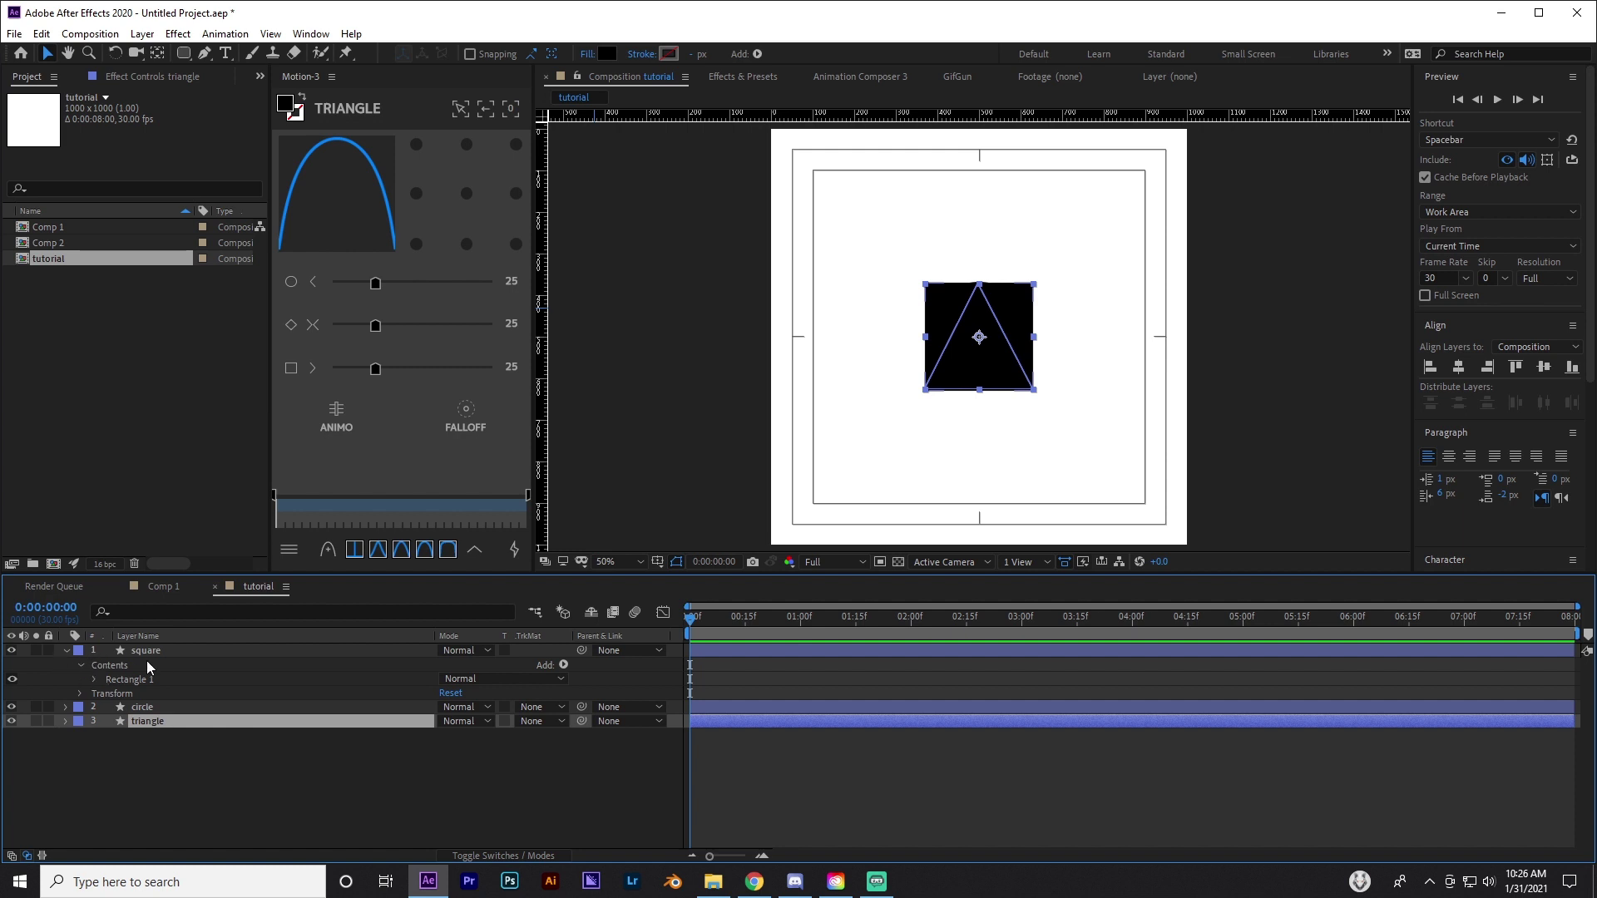
pyautogui.click(94, 680)
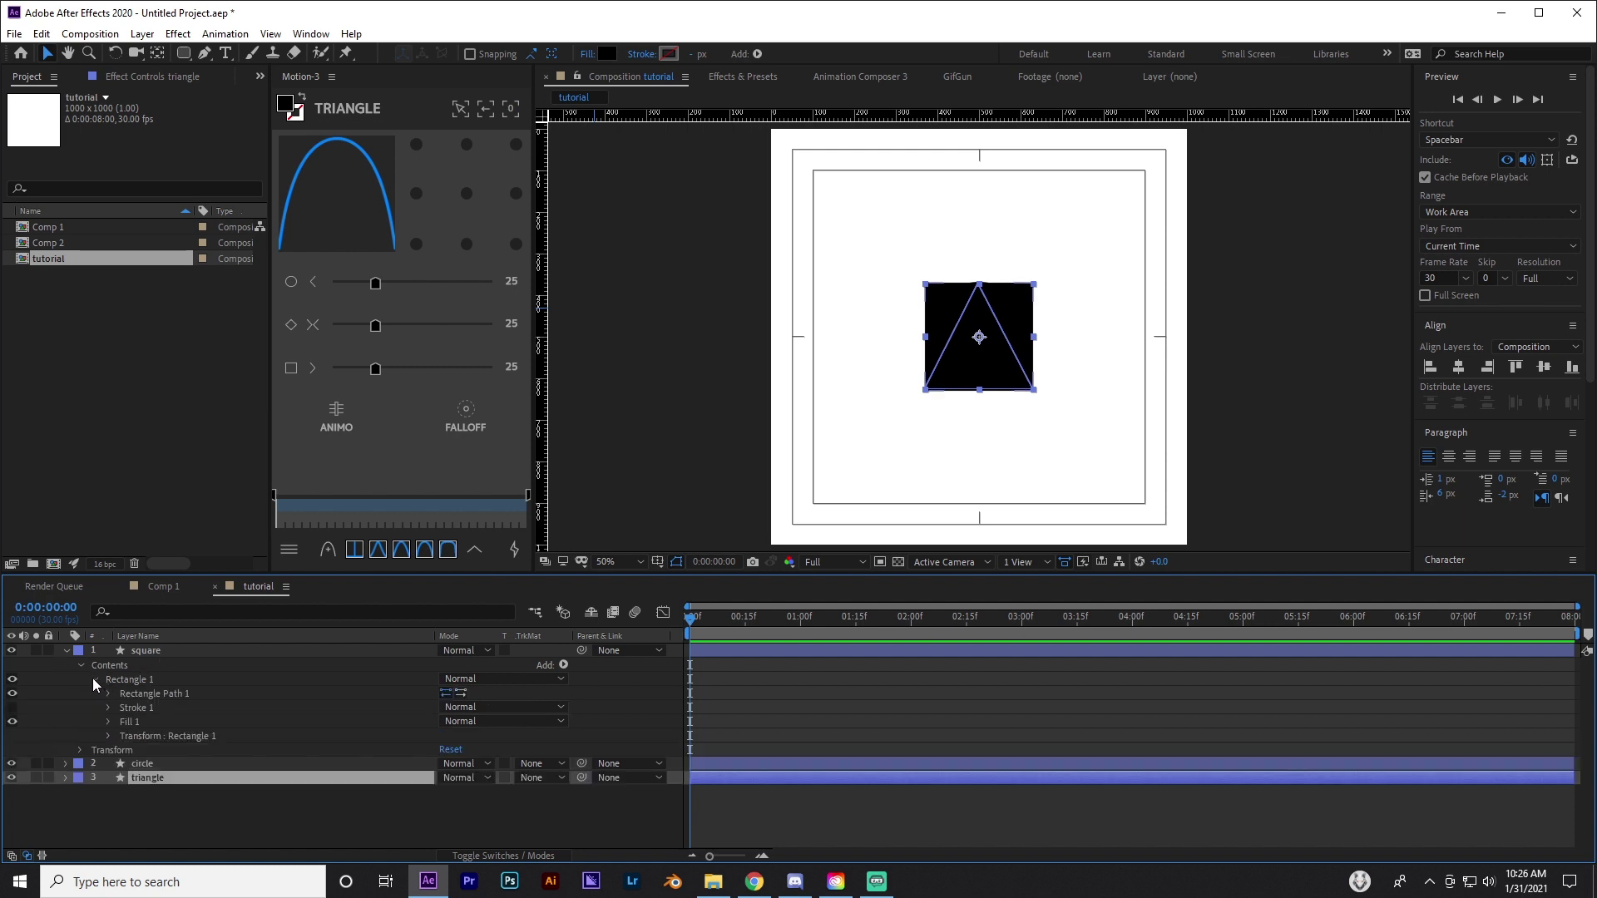
pyautogui.rightClick(171, 697)
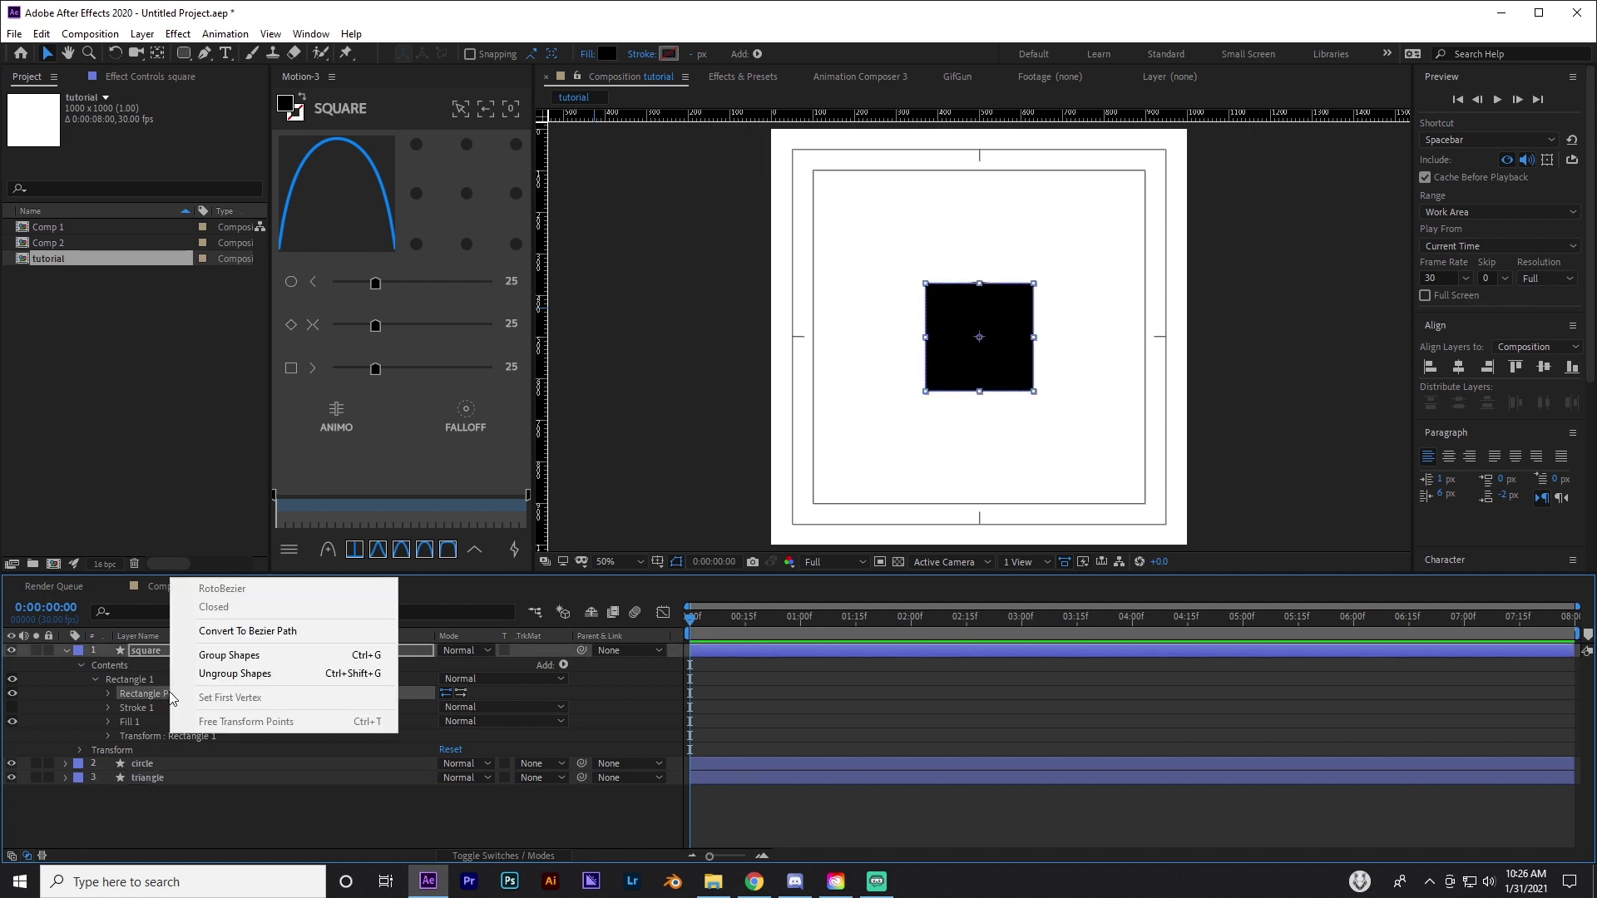
pyautogui.click(277, 634)
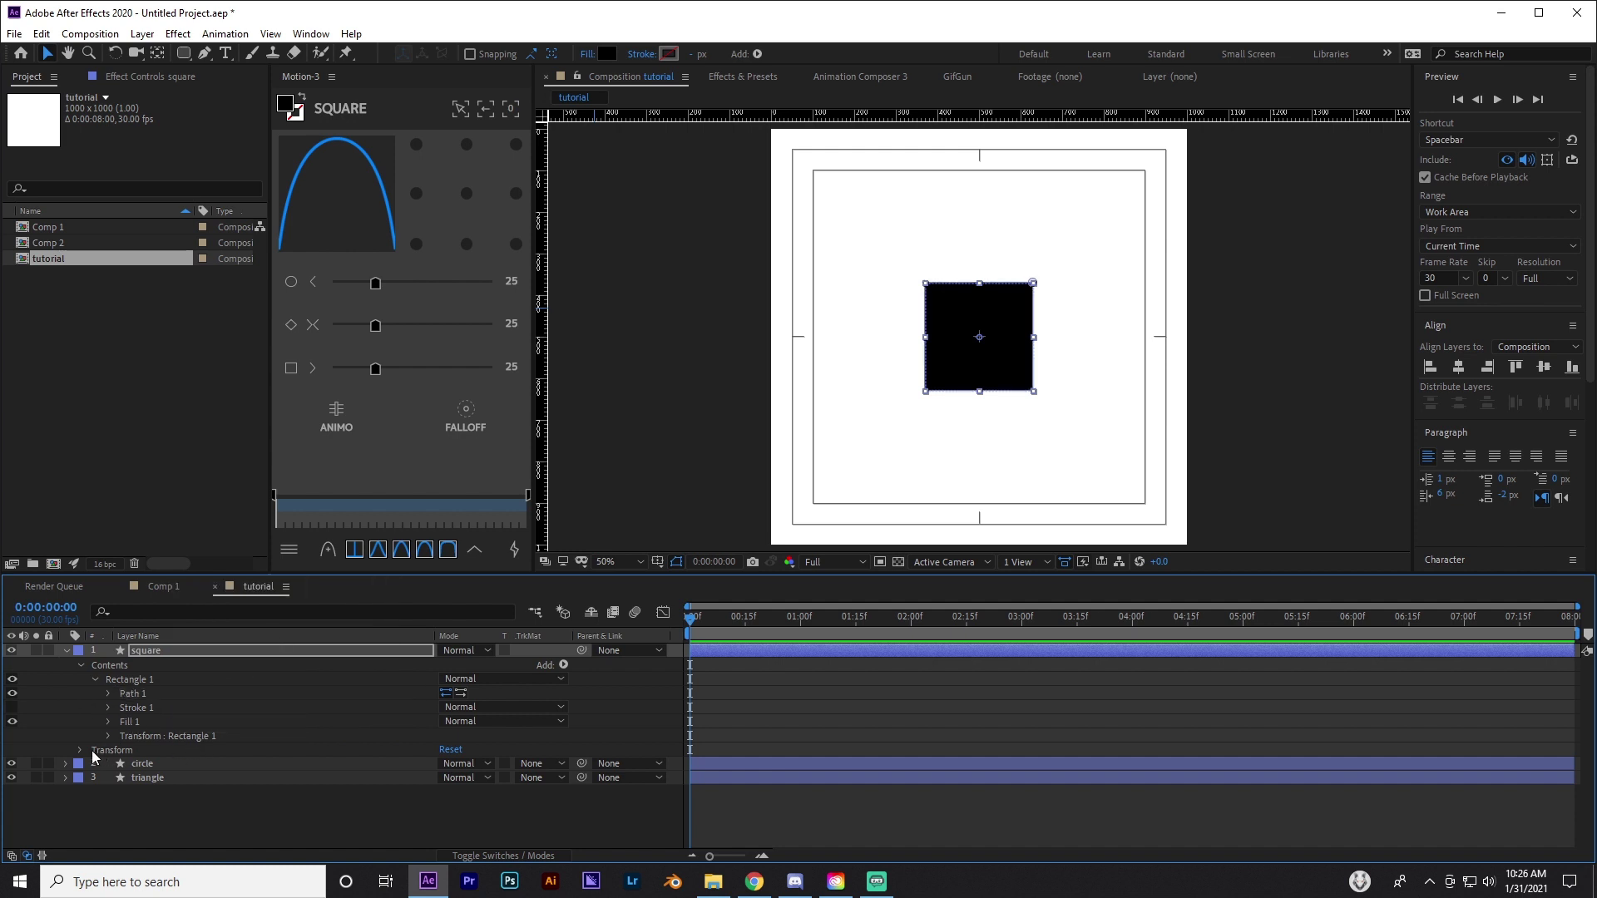
# Convert the circle layer's ellipse path to a Bezier path and collapse the circle and square layers
pyautogui.click(66, 763)
pyautogui.click(93, 790)
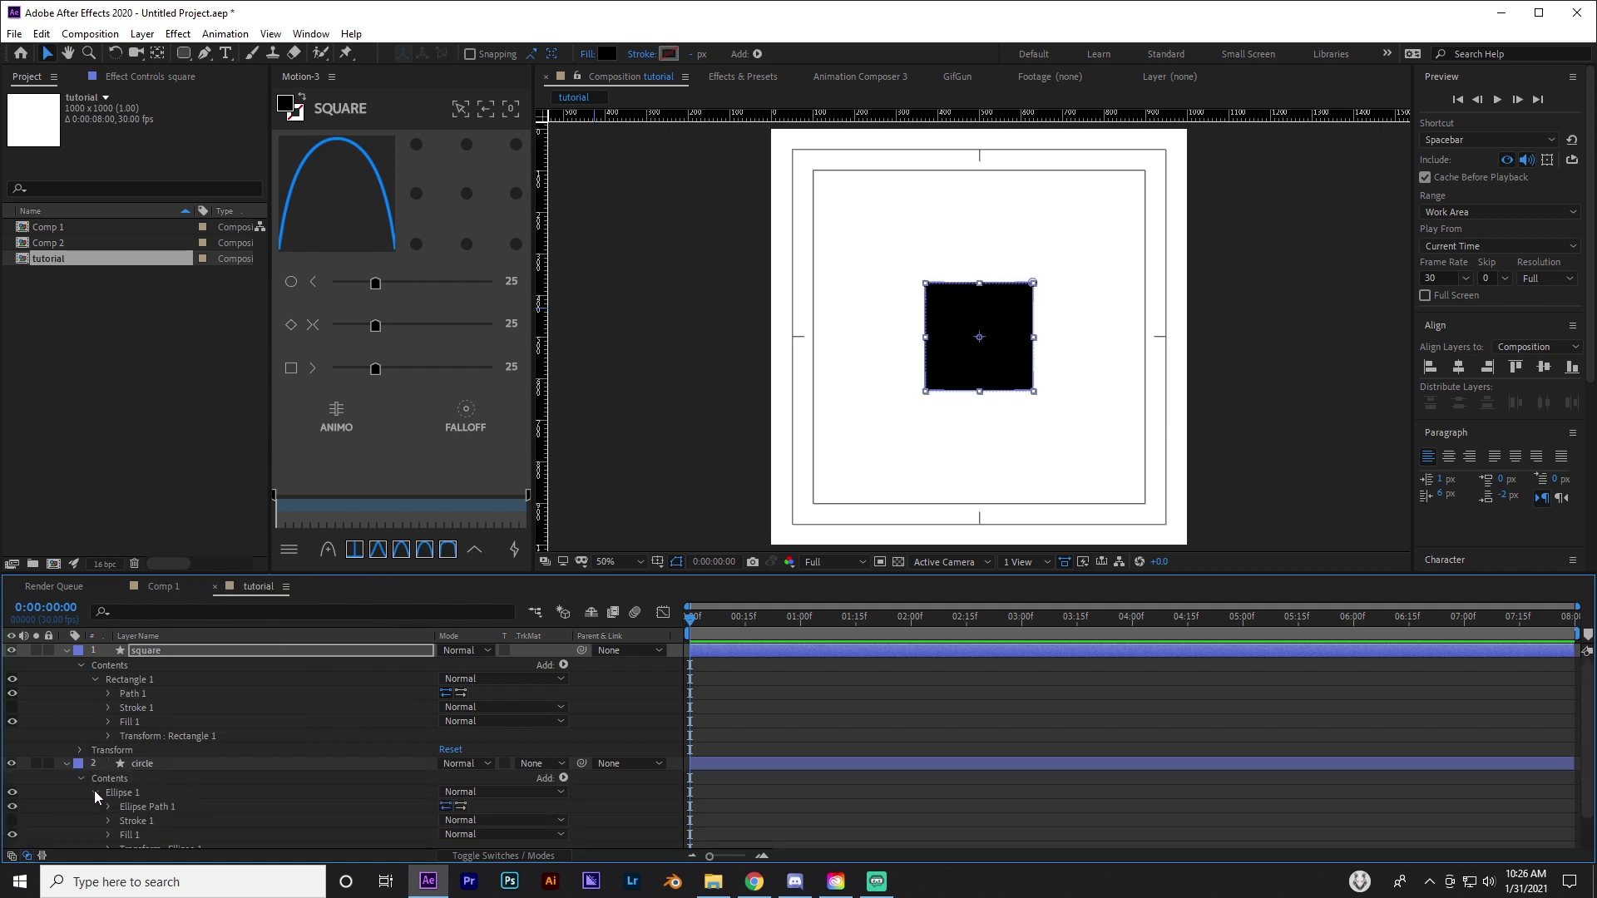
pyautogui.rightClick(133, 795)
pyautogui.click(215, 740)
pyautogui.scroll(-2, 178, 795)
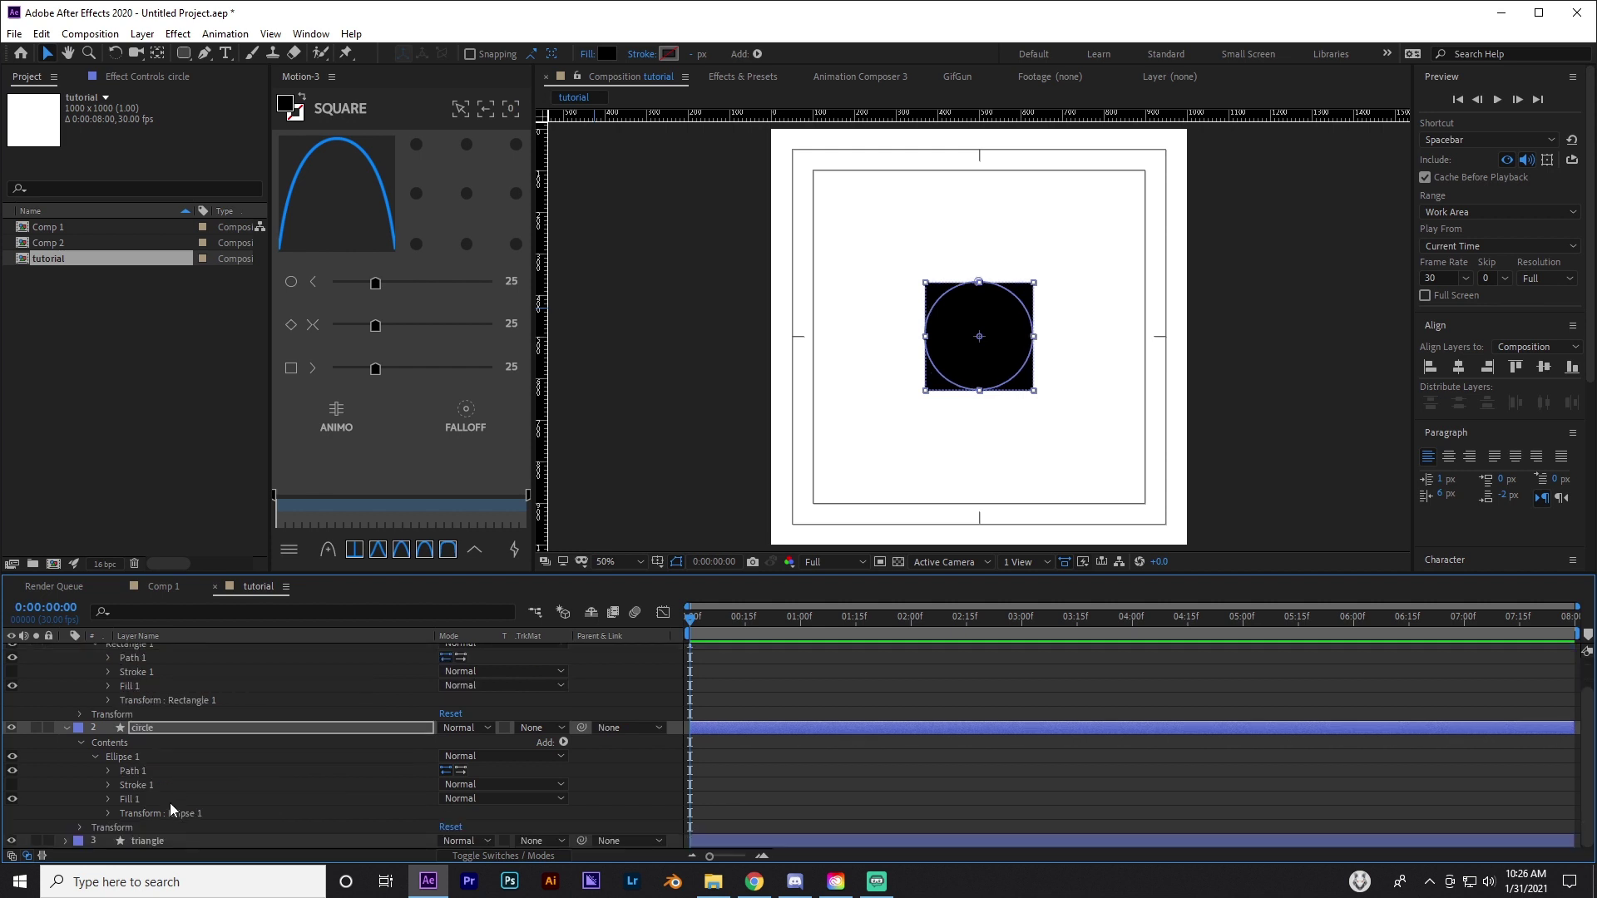
pyautogui.click(65, 728)
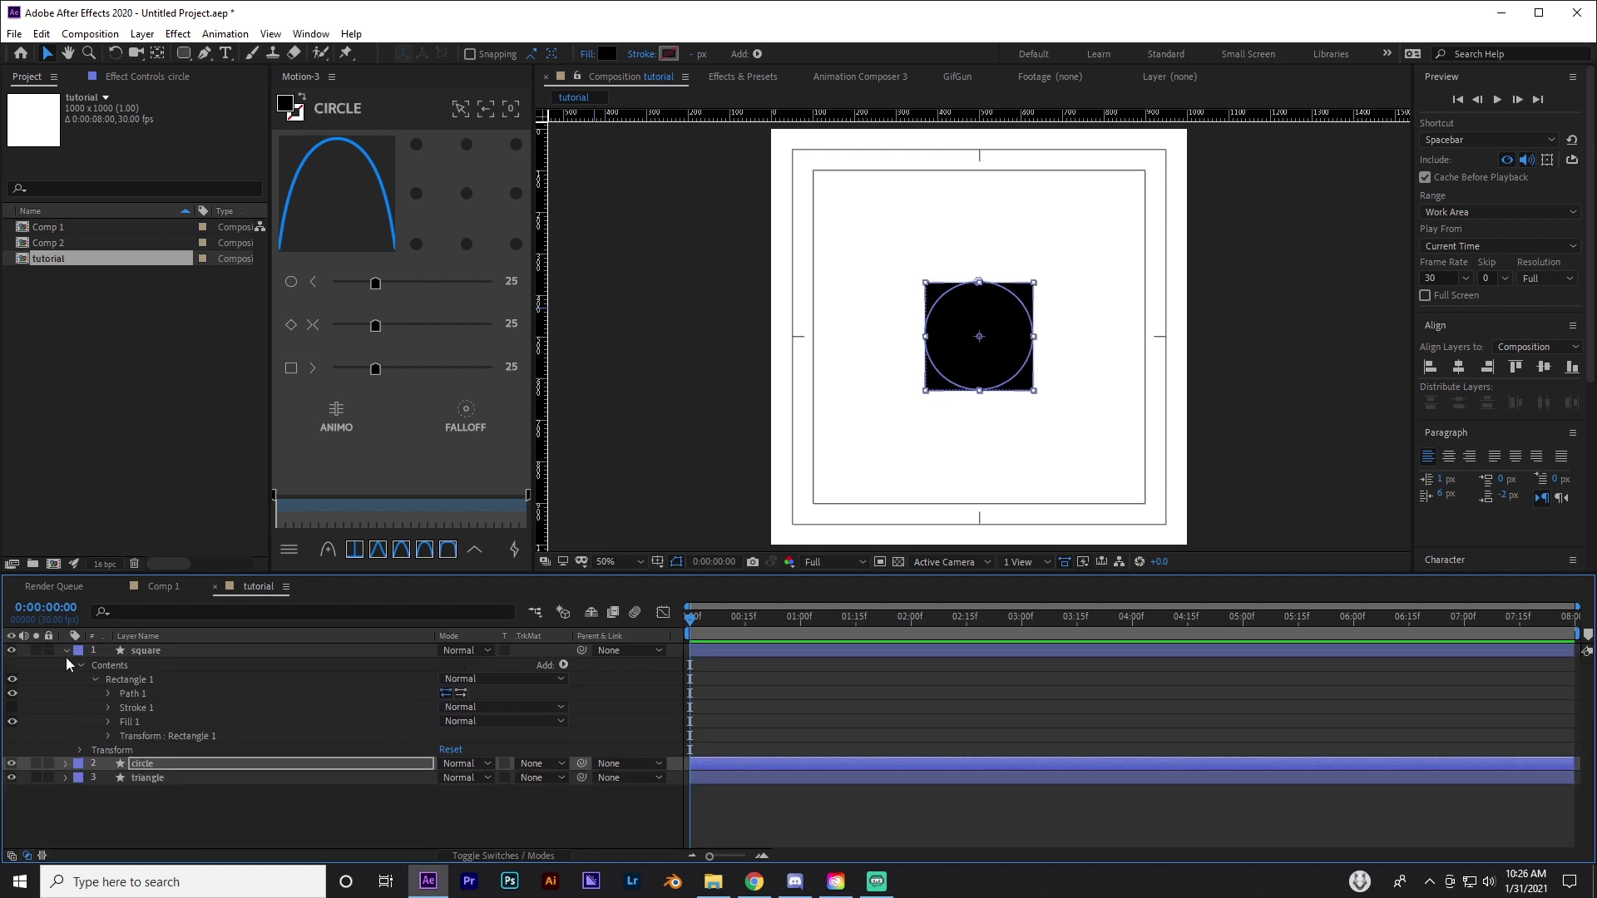
pyautogui.click(65, 651)
pyautogui.click(138, 712)
# Set a Path keyframe at 0:00:00:00 on the square layer's Path 1
pyautogui.click(148, 651)
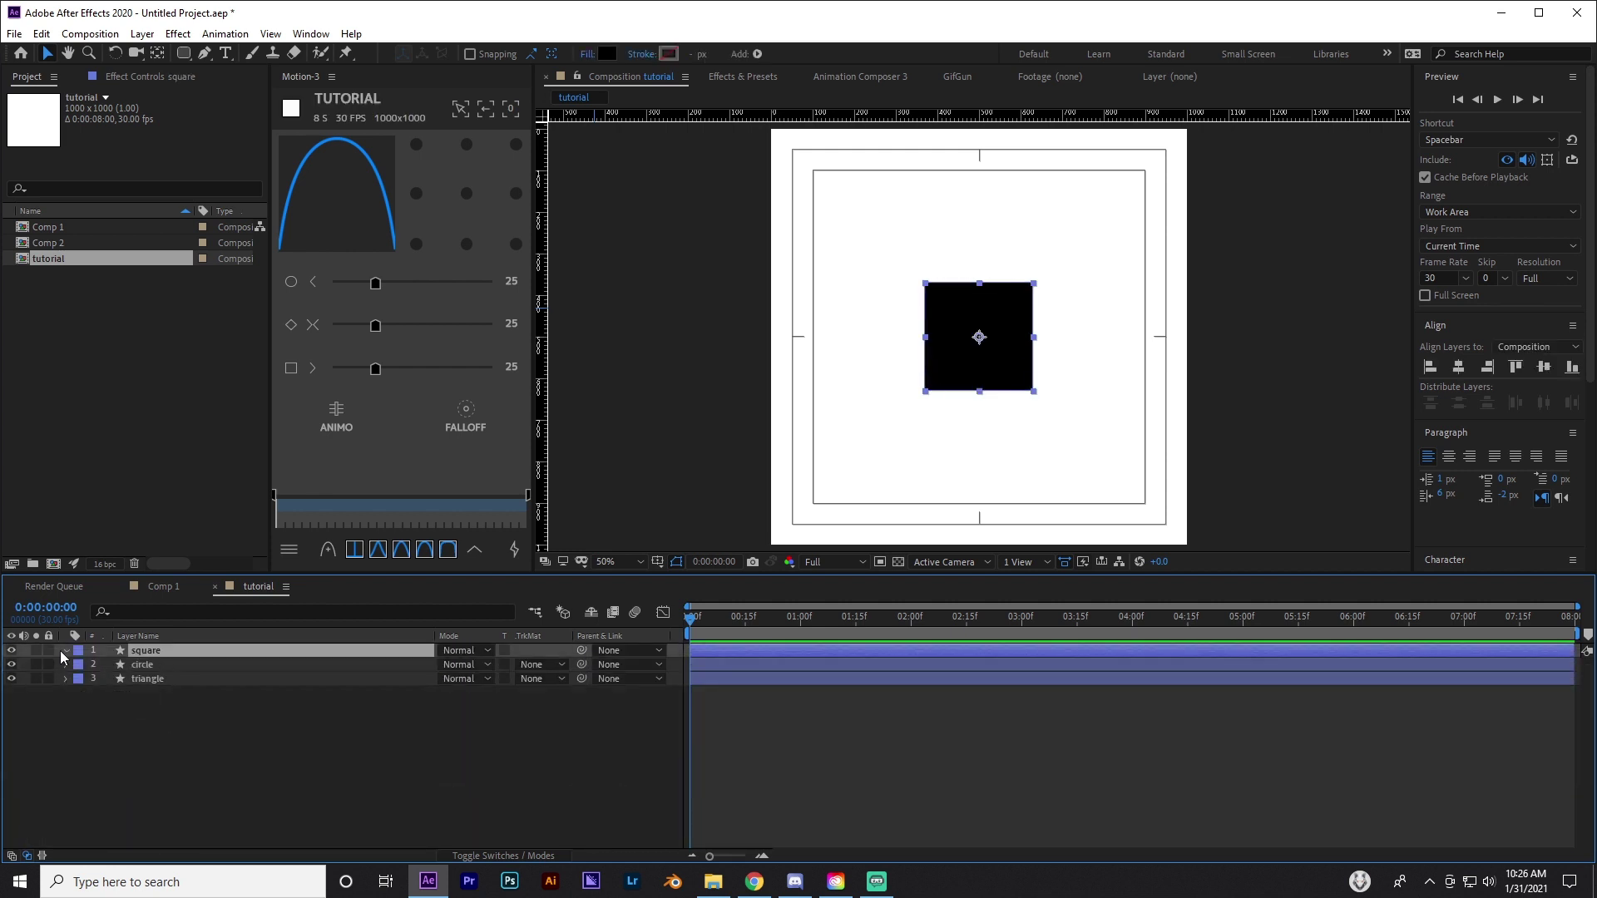
pyautogui.click(63, 650)
pyautogui.click(109, 693)
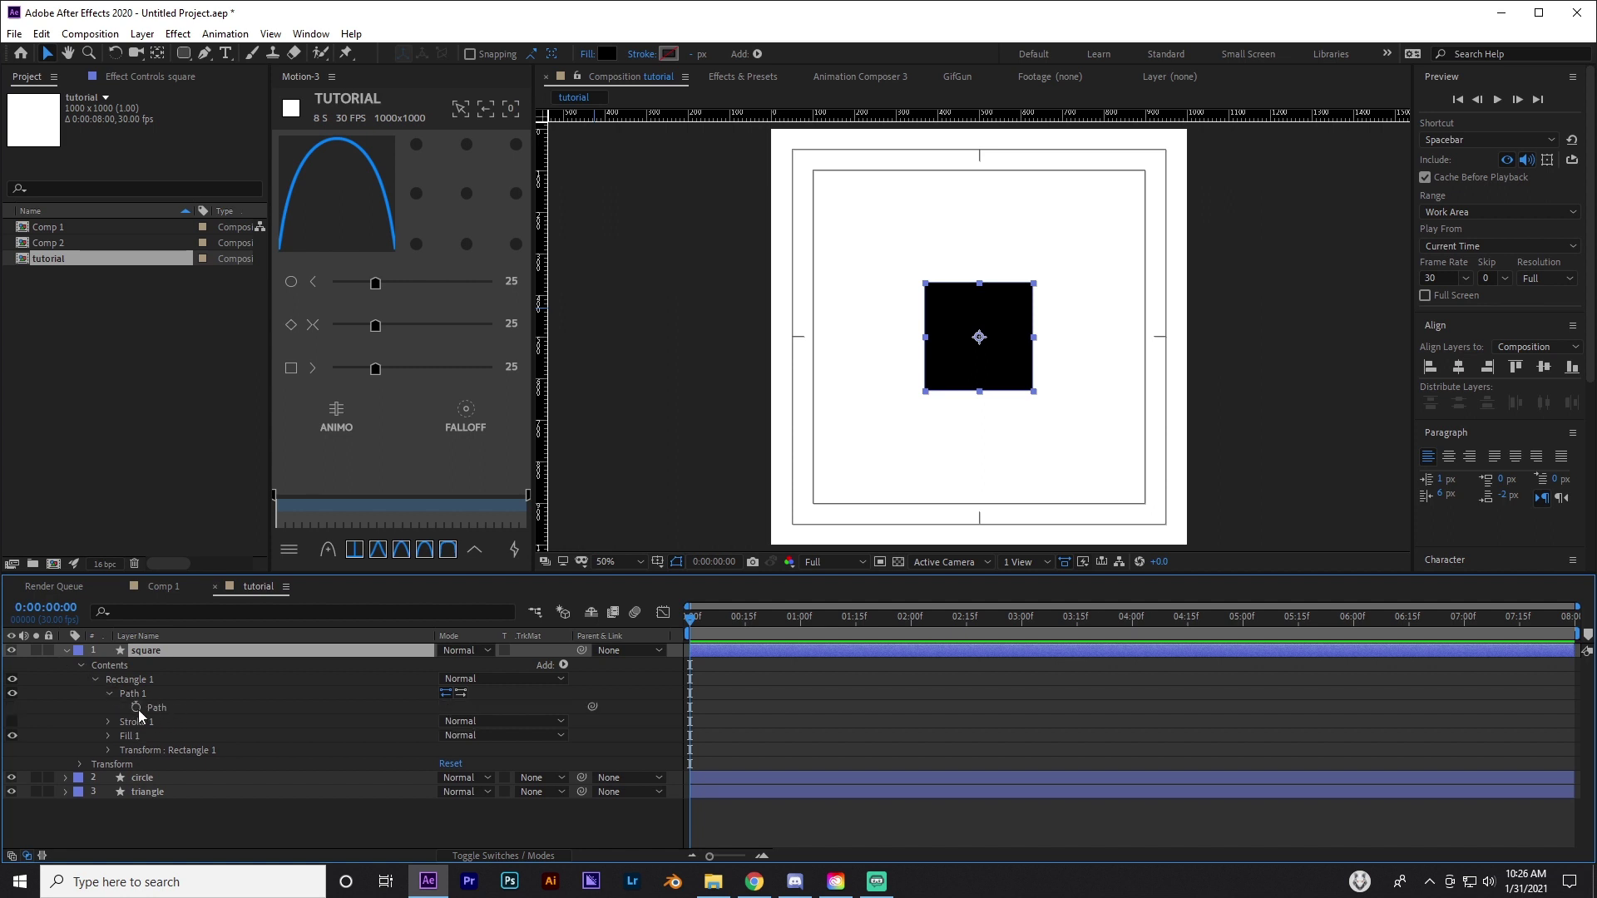
pyautogui.click(137, 708)
# Set a Path keyframe at 0:00:00:00 on the circle layer's Path 1
pyautogui.click(71, 781)
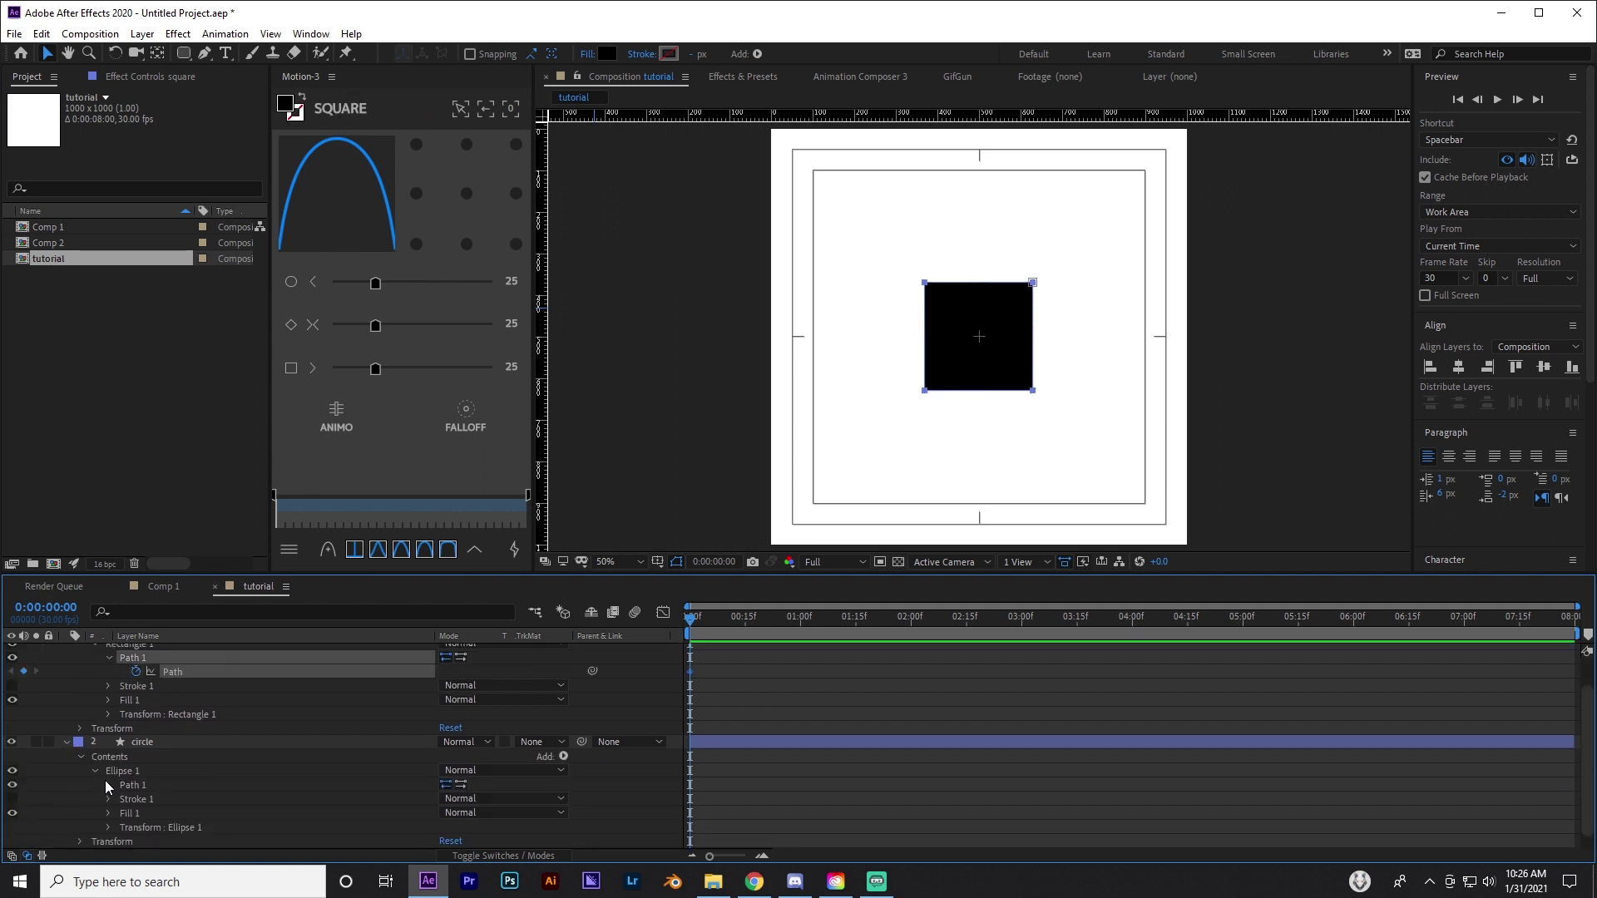
pyautogui.click(109, 784)
pyautogui.click(136, 799)
# Expand the triangle layer down to Shape 1's Path 1 and set a Path keyframe at 0:00:00:00
pyautogui.scroll(-1, 100, 824)
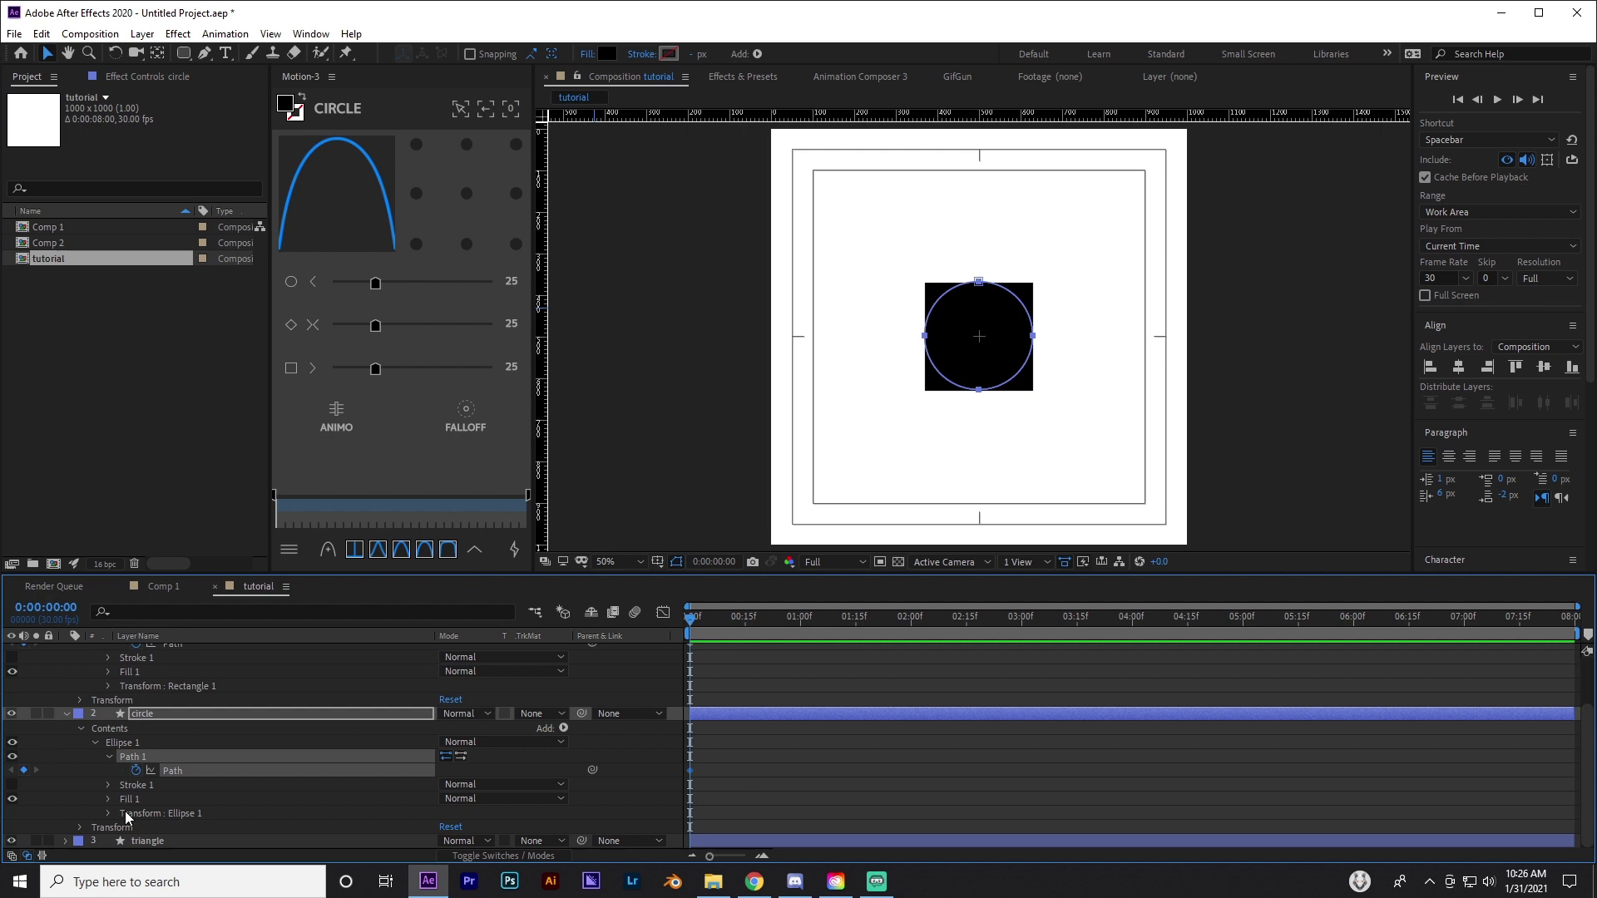
pyautogui.click(67, 840)
pyautogui.click(80, 827)
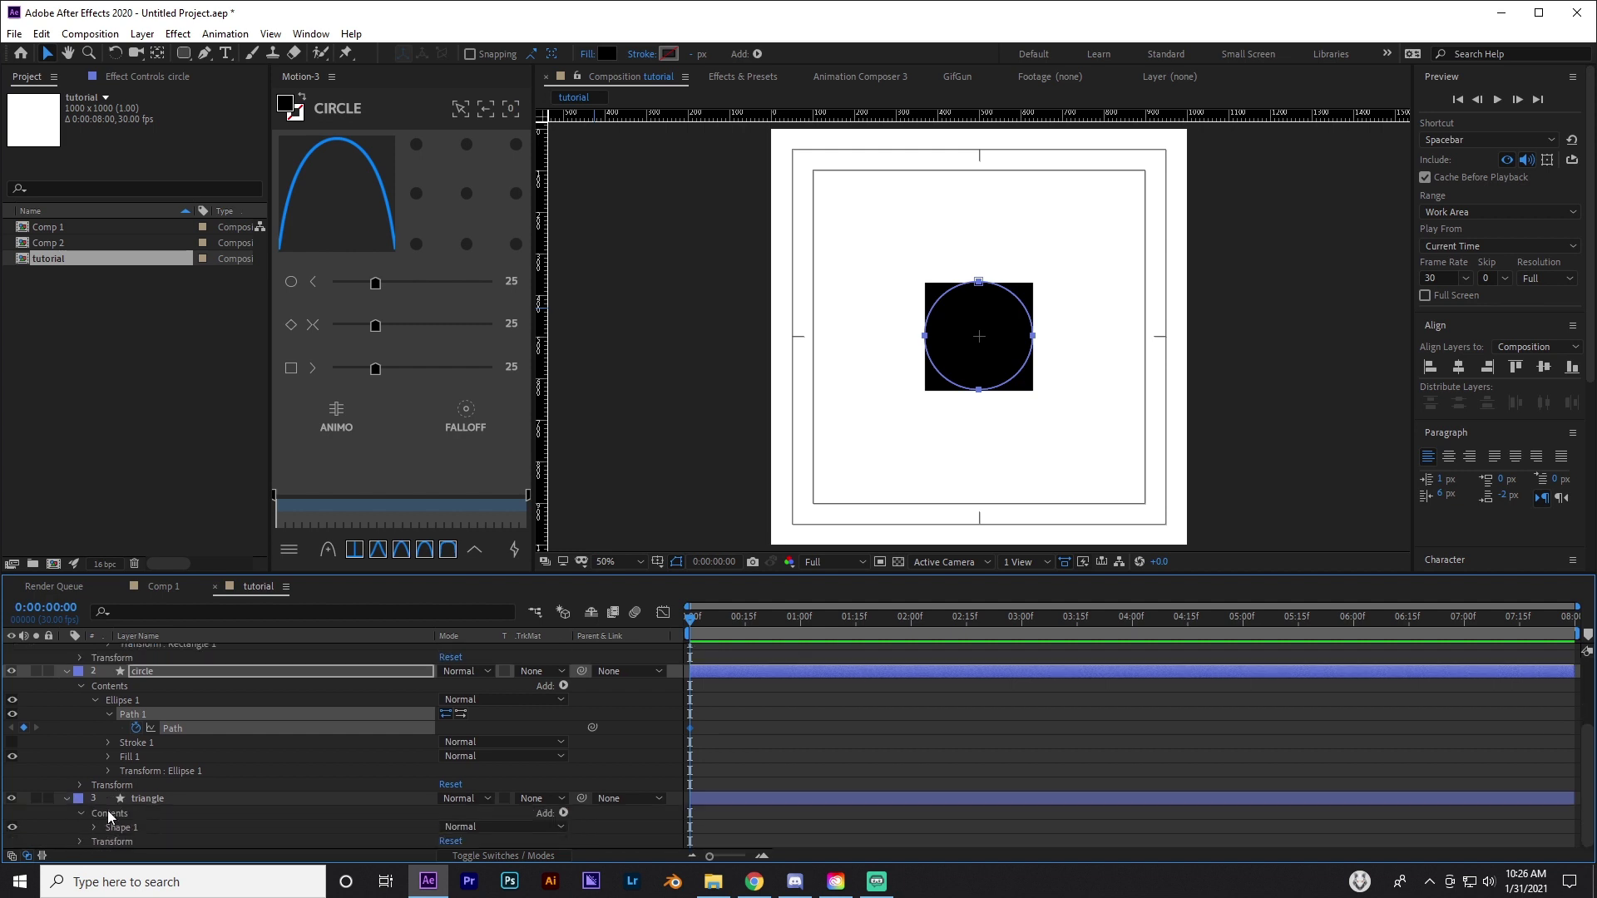
pyautogui.click(95, 827)
pyautogui.click(108, 785)
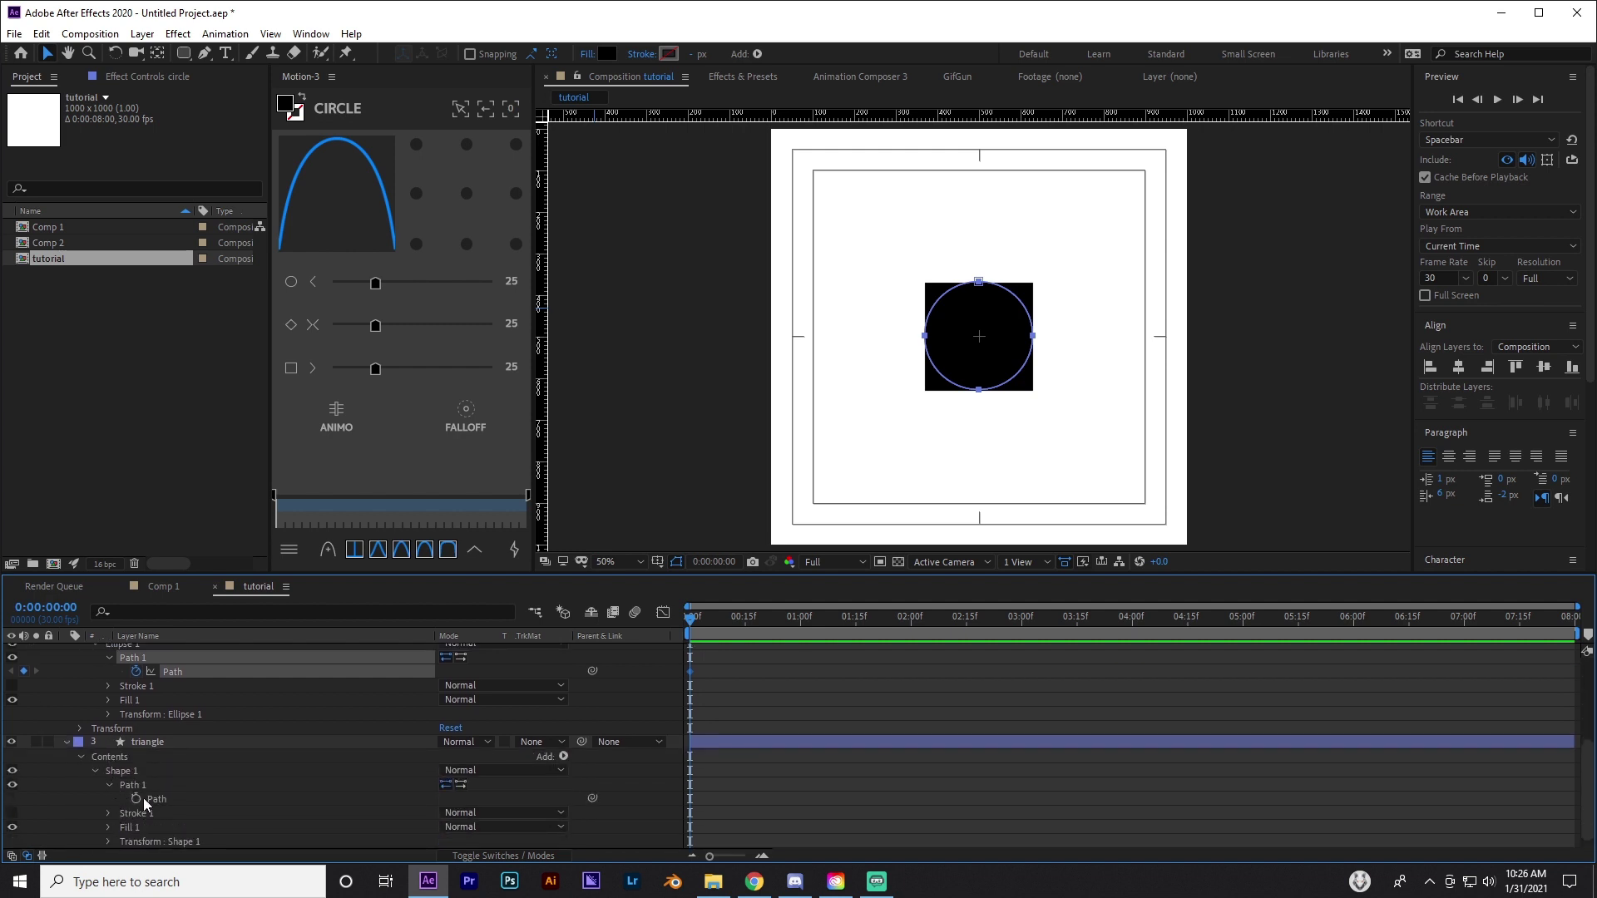
pyautogui.click(137, 798)
# Reveal only the keyframed Path properties of all three layers, and hide the triangle and circle layers
pyautogui.click(726, 682)
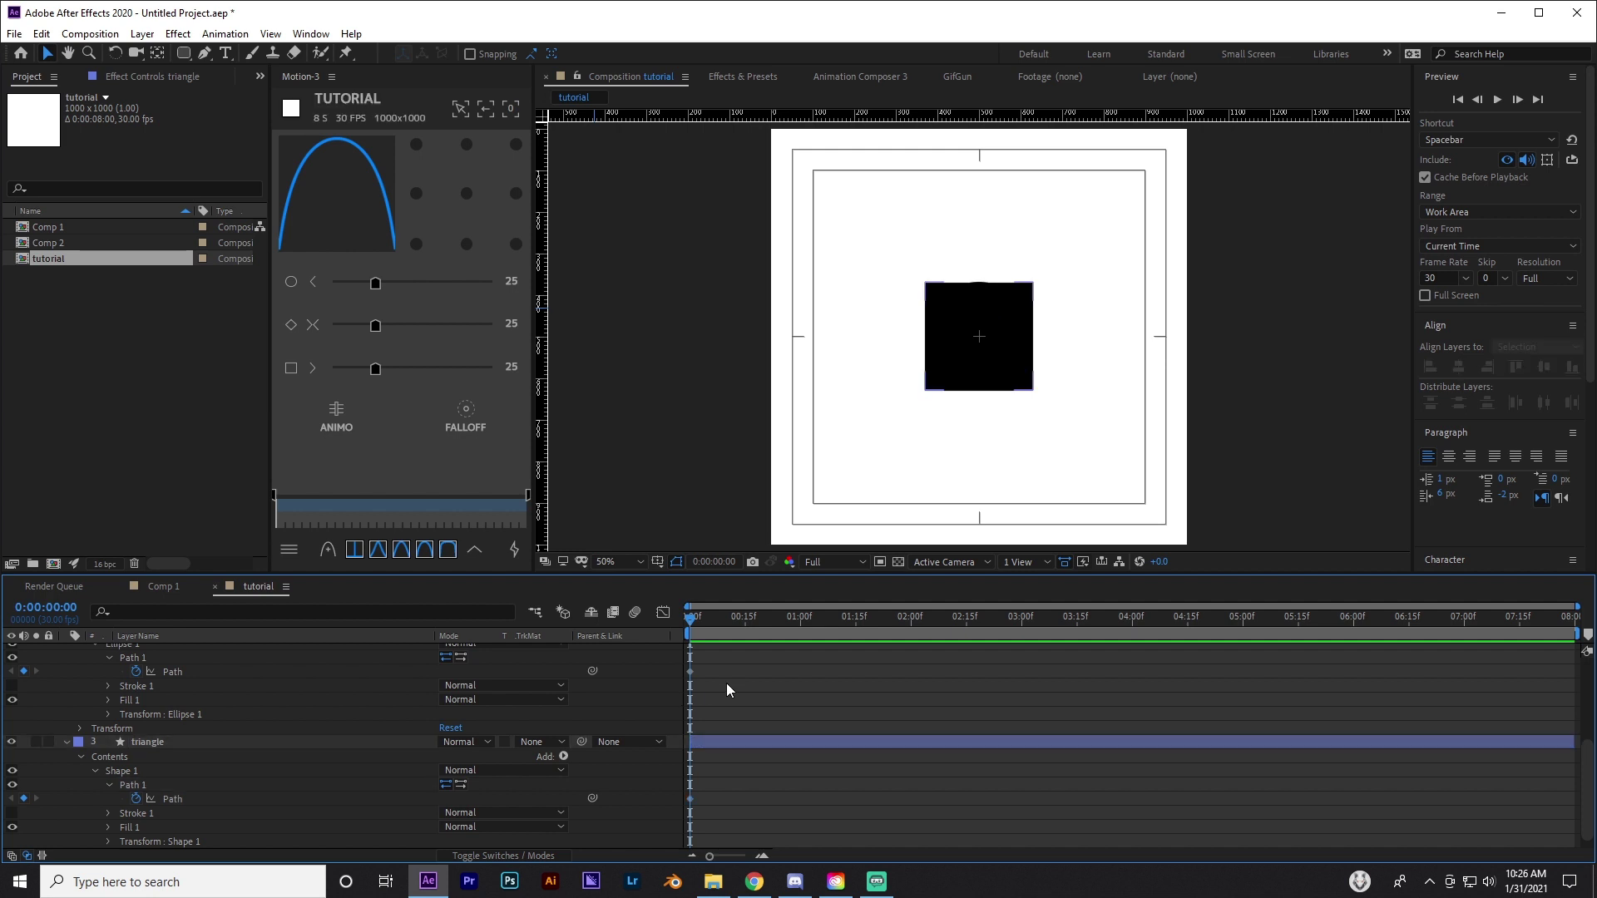
pyautogui.press('u')
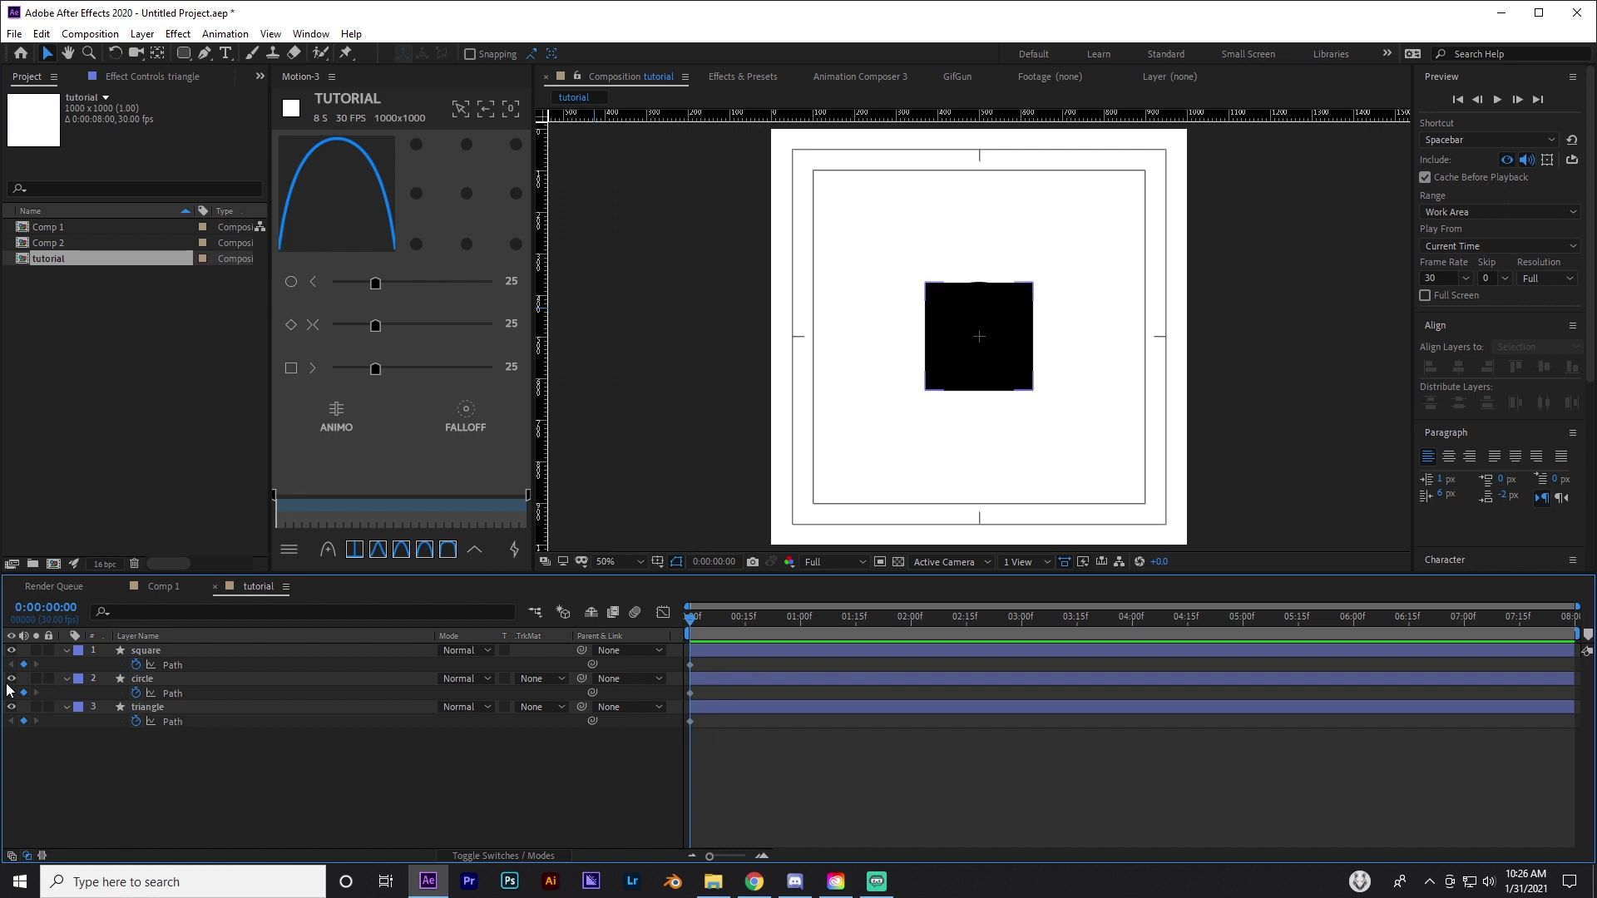
pyautogui.click(145, 680)
pyautogui.click(11, 707)
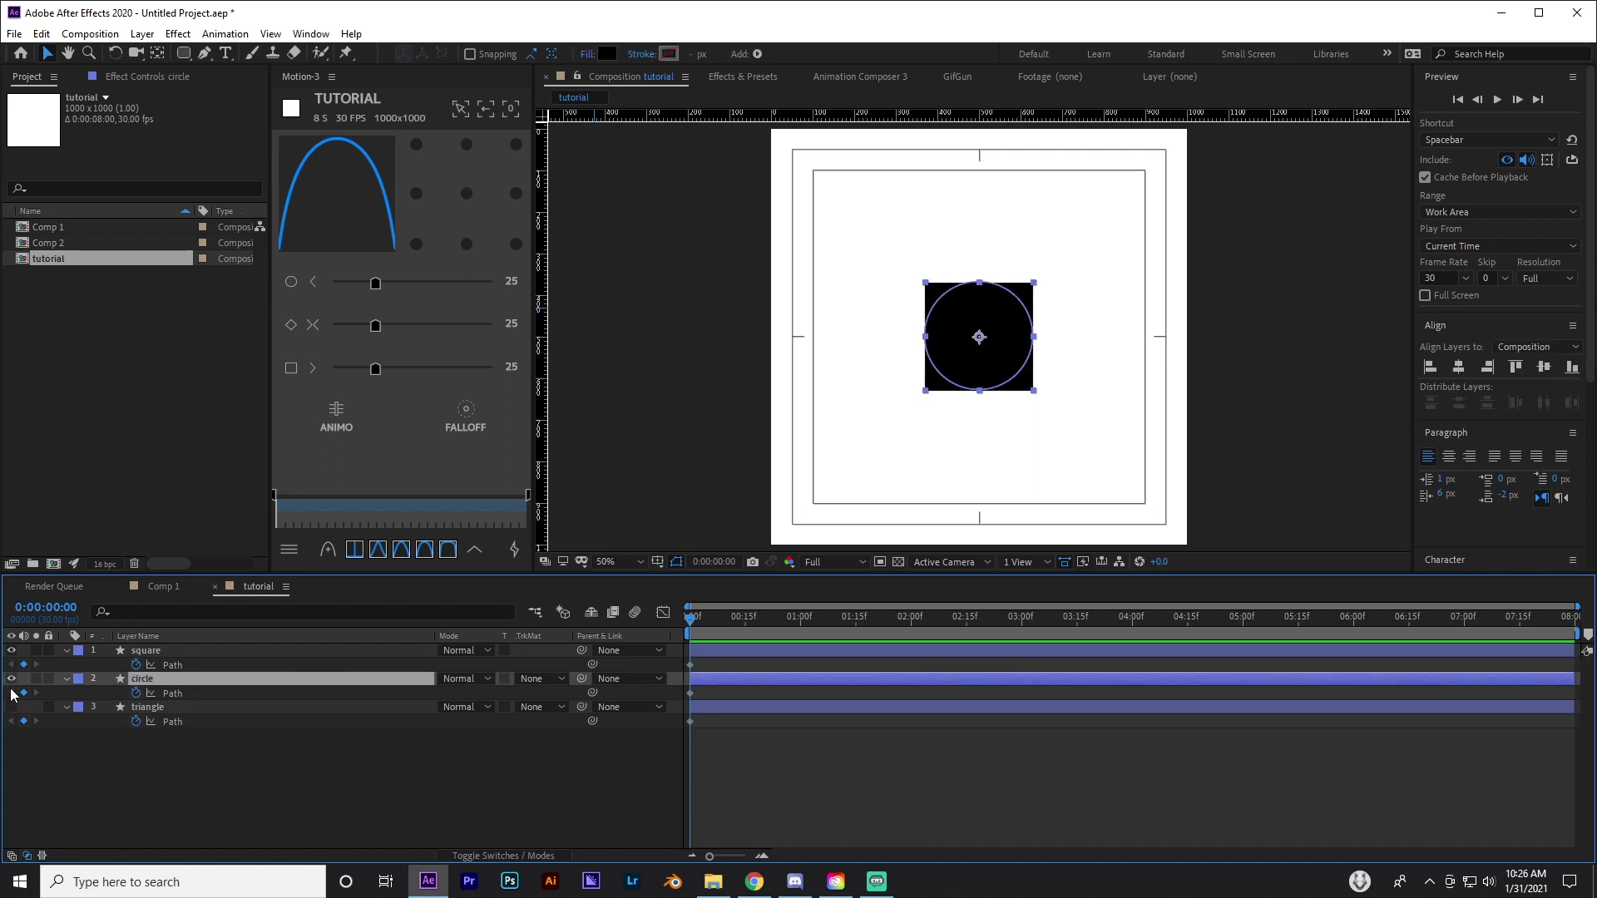
pyautogui.click(11, 679)
pyautogui.click(455, 810)
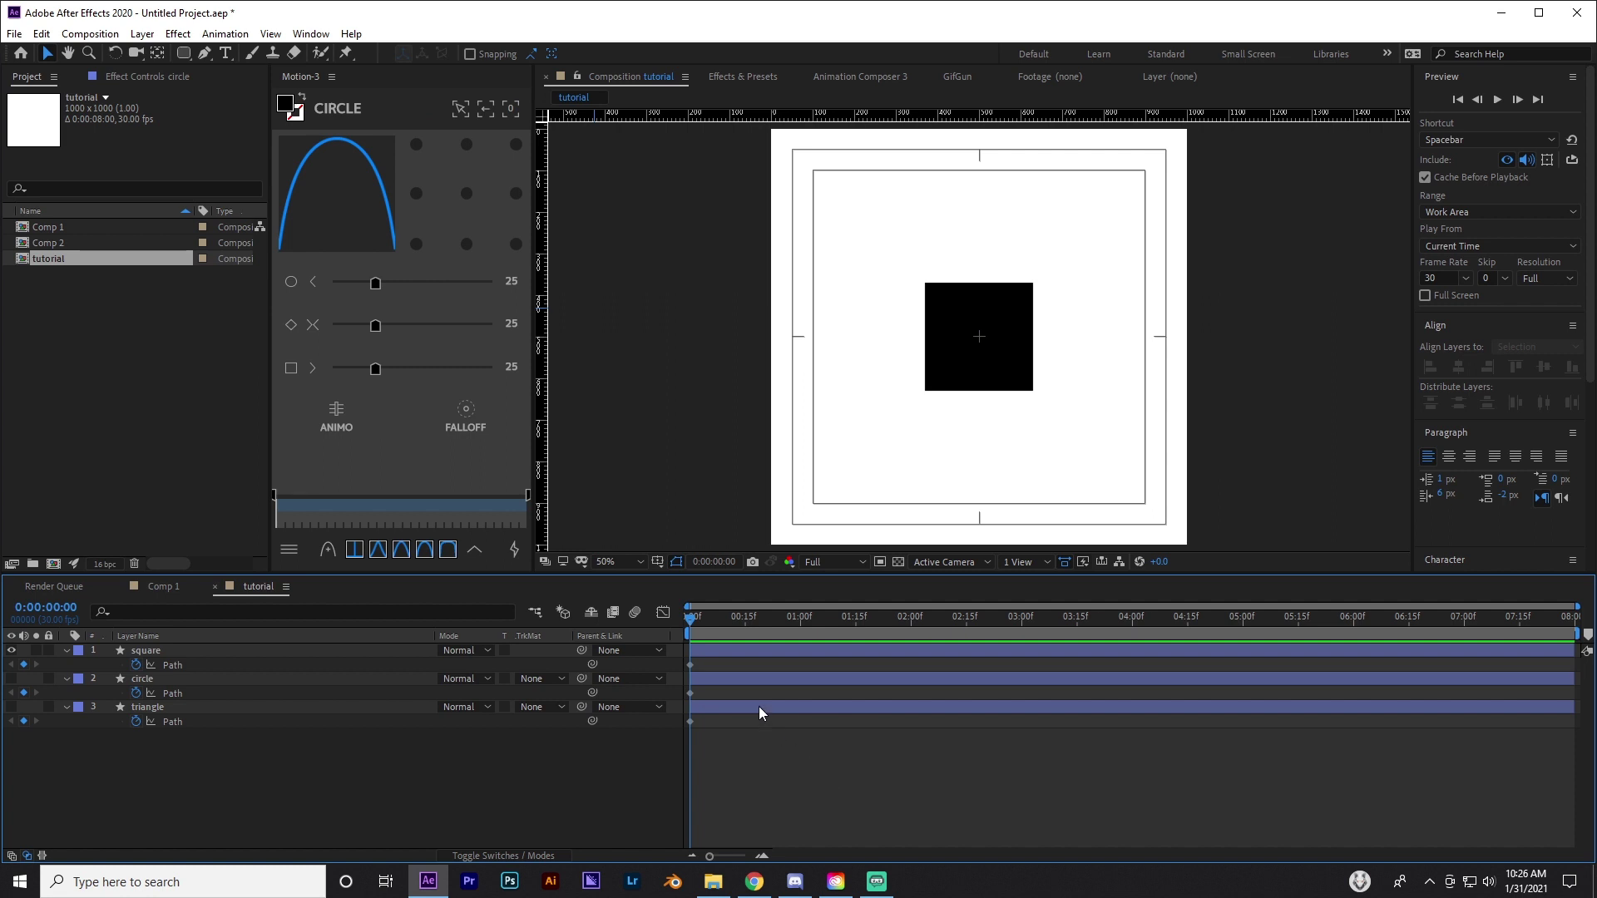
# Move the square layer's Path keyframe to 0:00:01:00
pyautogui.moveTo(691, 664); pyautogui.dragTo(799, 667)
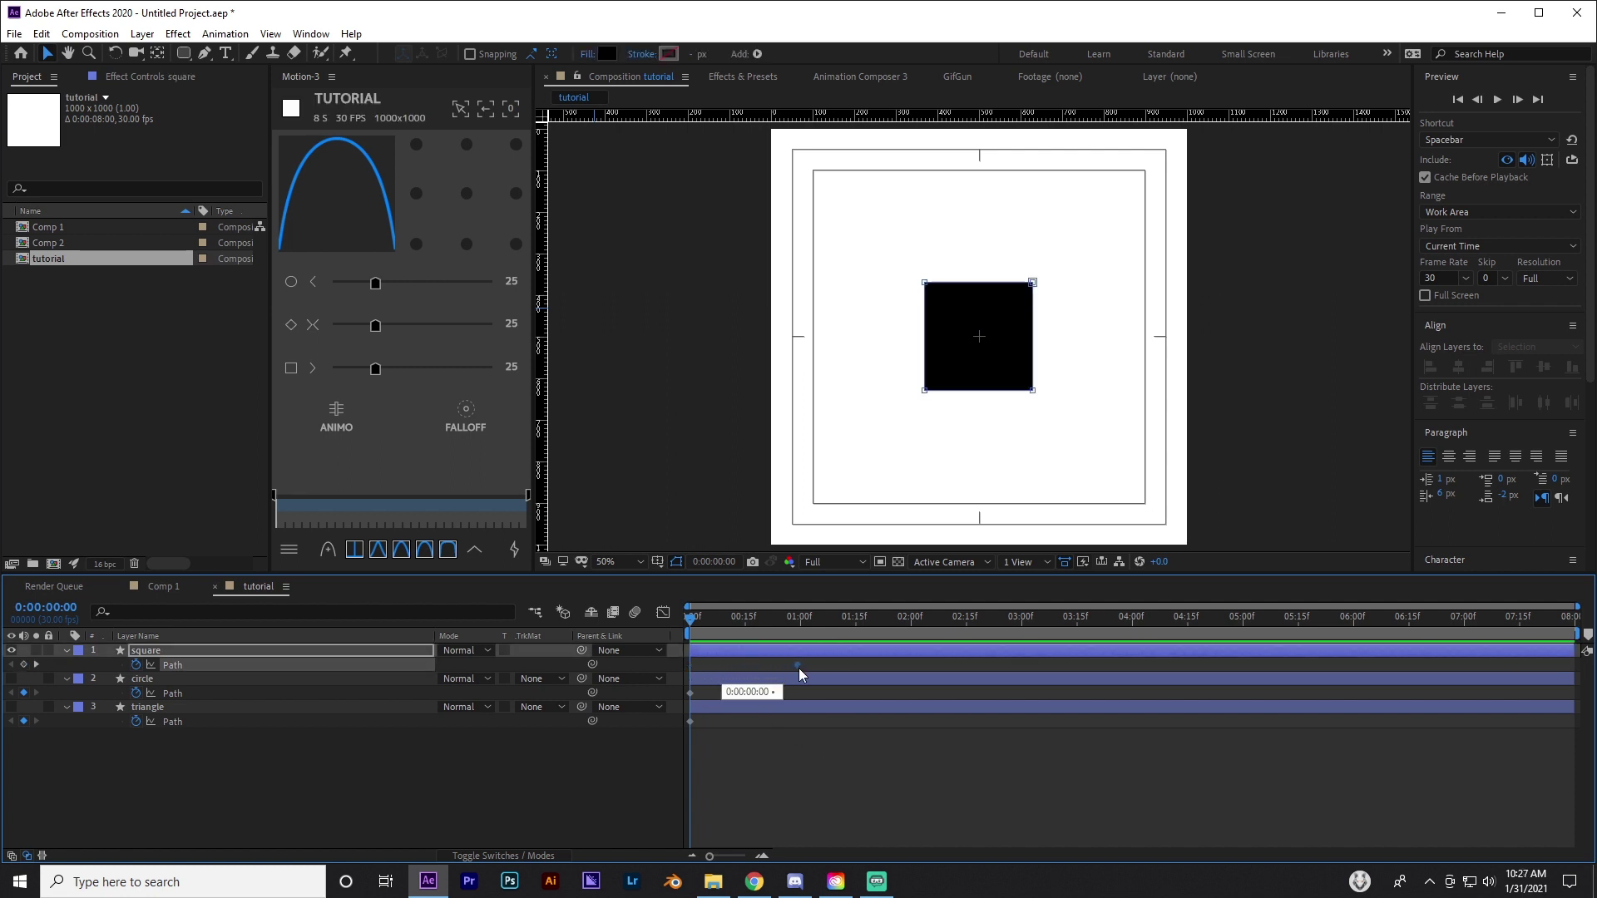
pyautogui.click(801, 625)
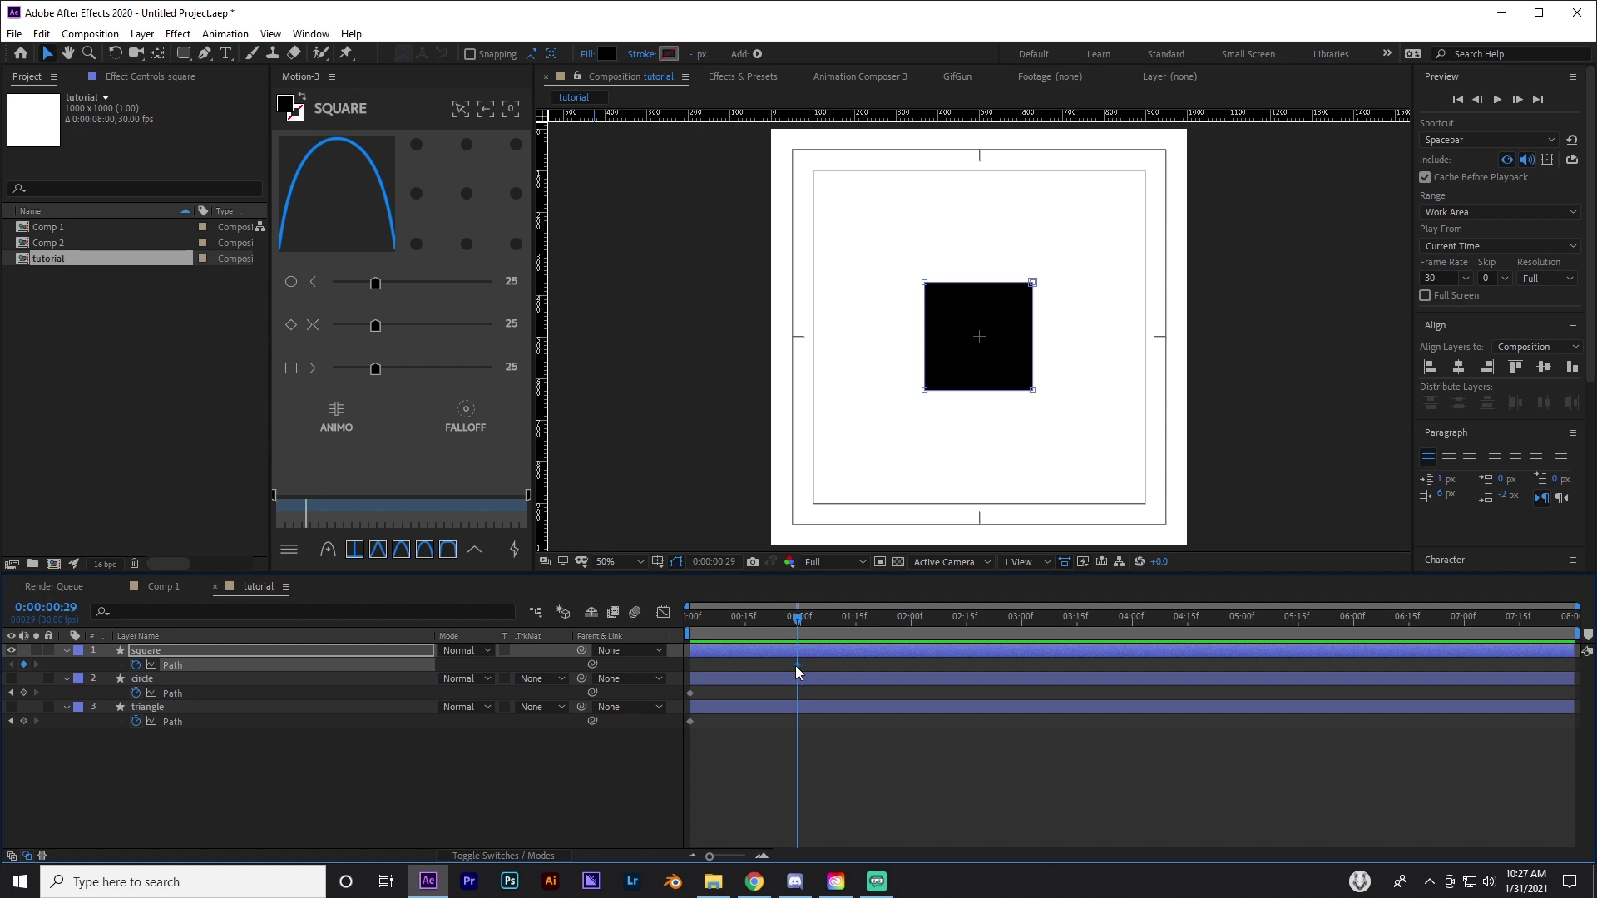
# Copy the circle layer's Path keyframe and paste it into the square layer's Path at 0:00:02:00
pyautogui.moveTo(803, 620); pyautogui.dragTo(910, 624)
pyautogui.click(703, 745)
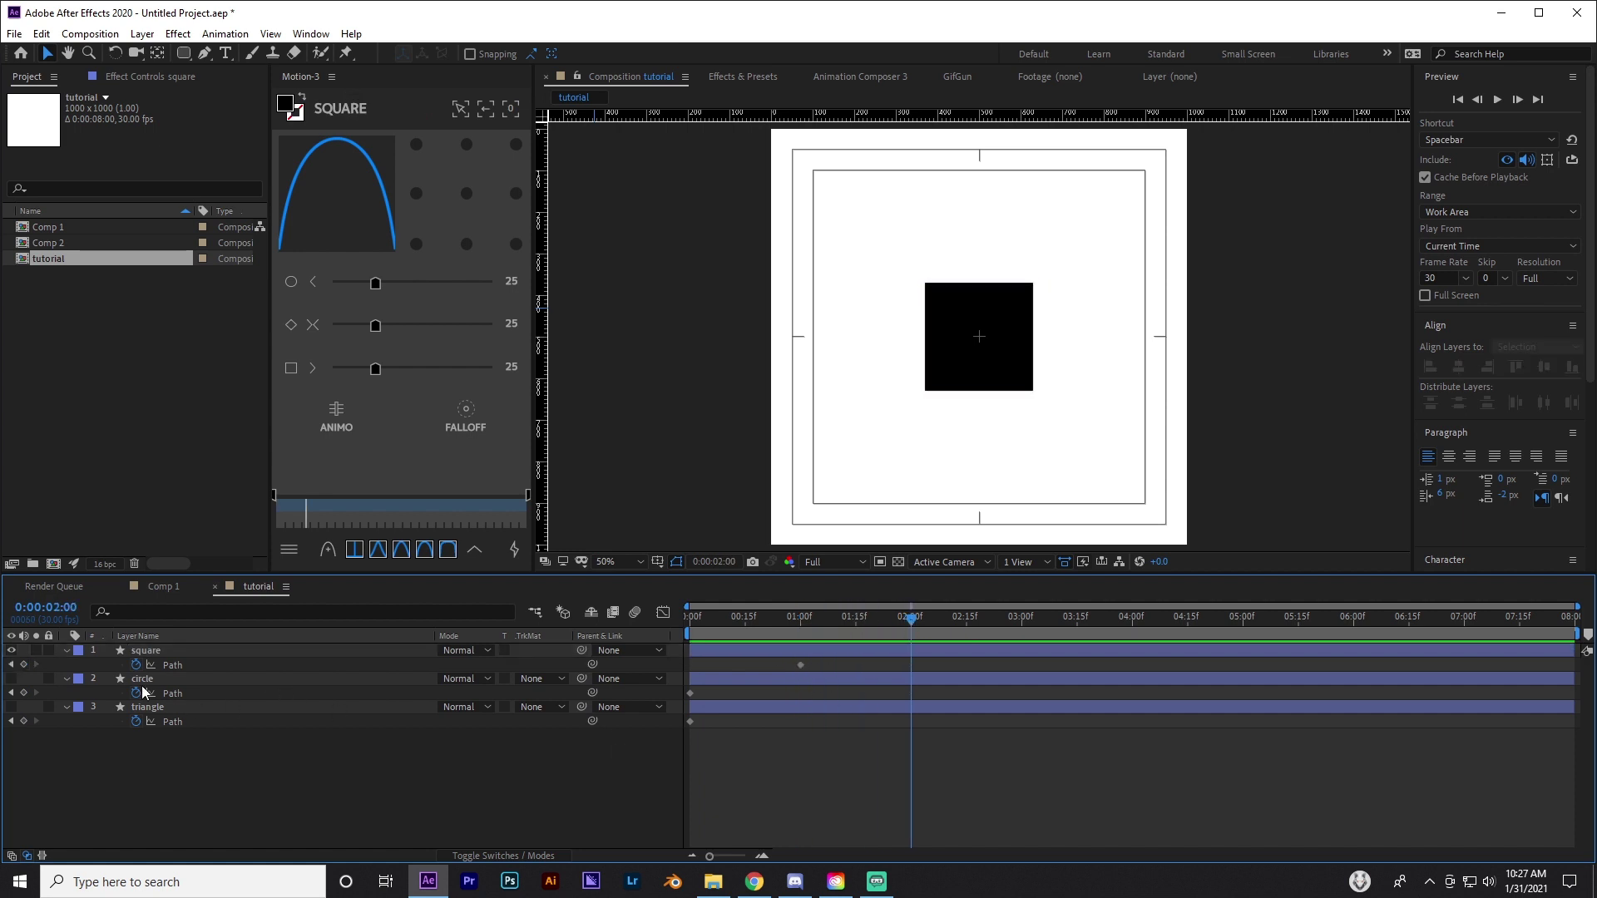
pyautogui.click(325, 681)
pyautogui.click(691, 694)
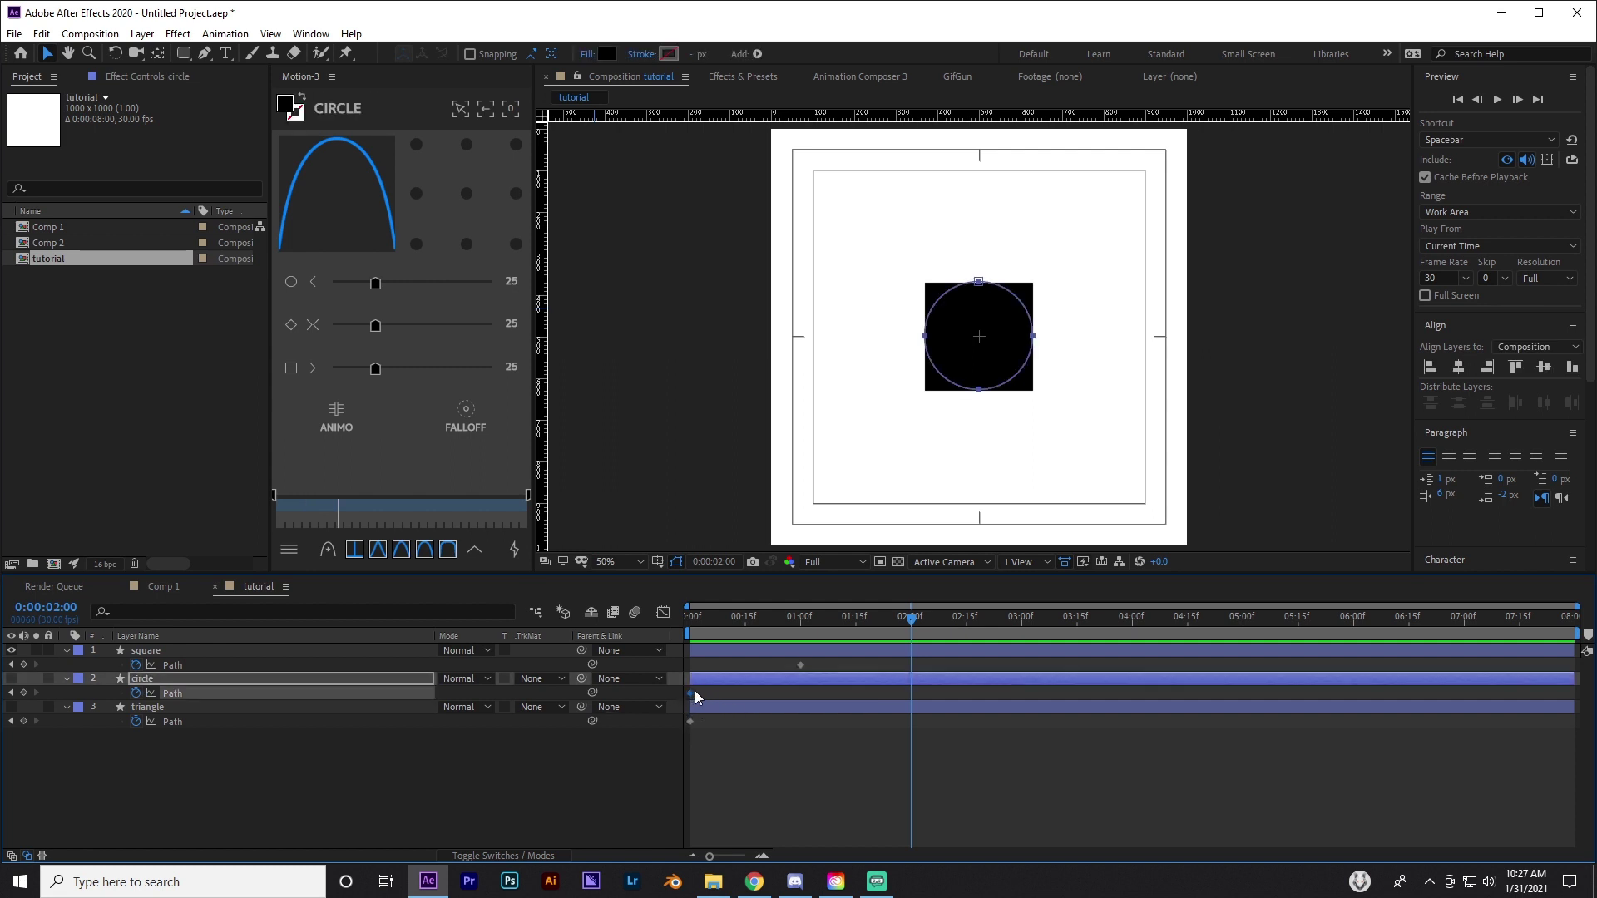
pyautogui.click(815, 752)
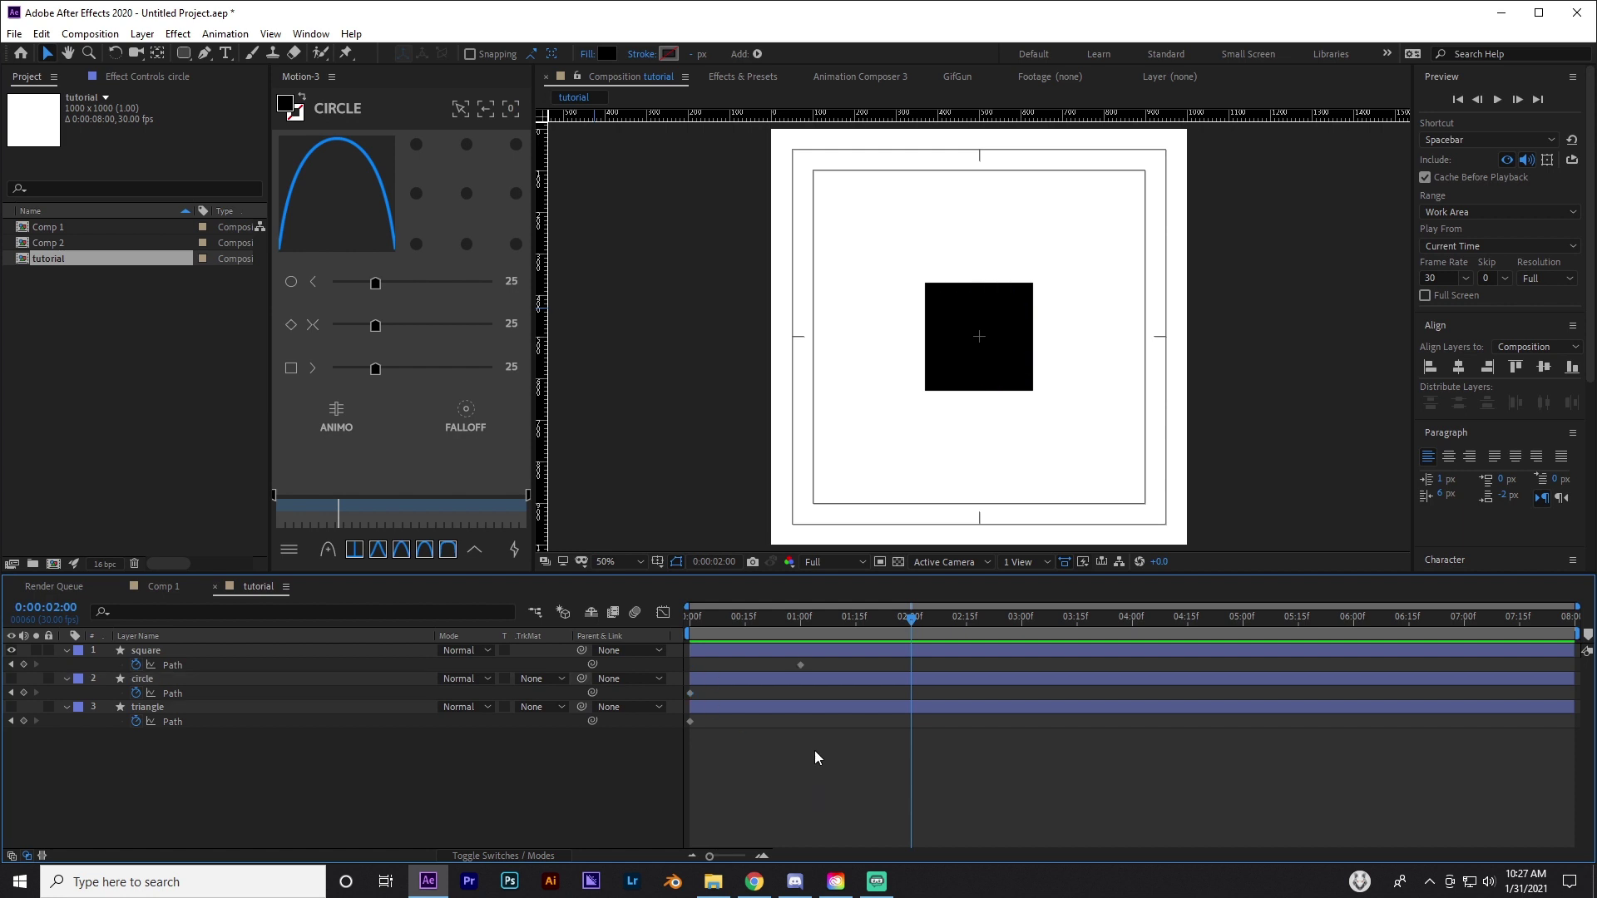
pyautogui.click(177, 665)
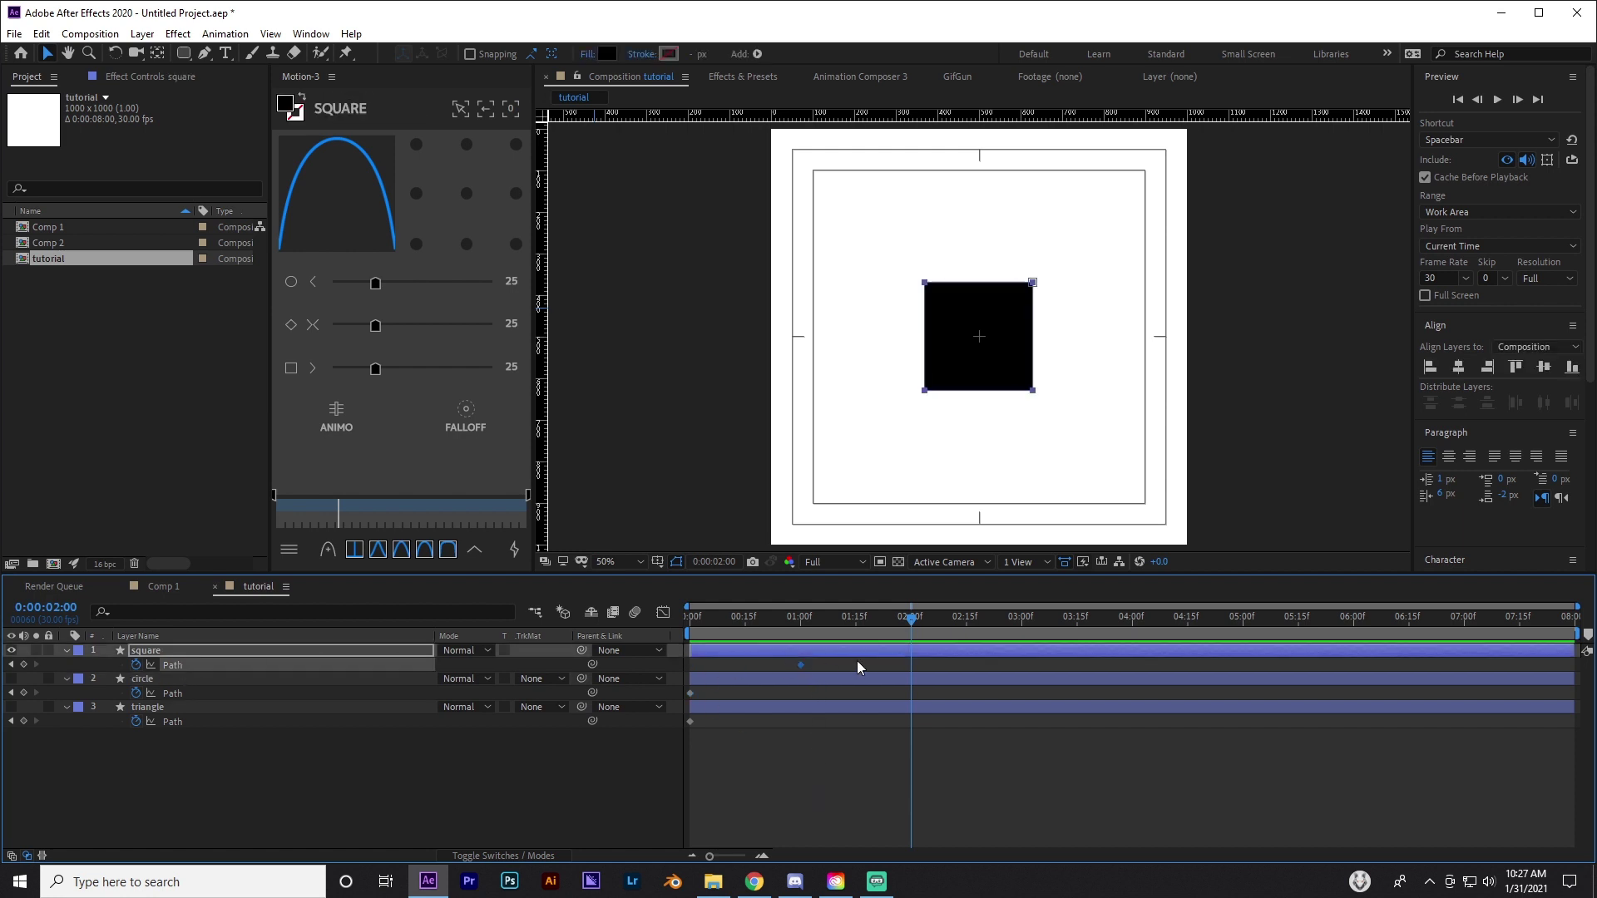
pyautogui.hotkey('ctrl', 'v')
# Copy the triangle layer's Path keyframe and paste it into the square layer's Path at 0:00:03:04
pyautogui.moveTo(796, 621); pyautogui.dragTo(1035, 637)
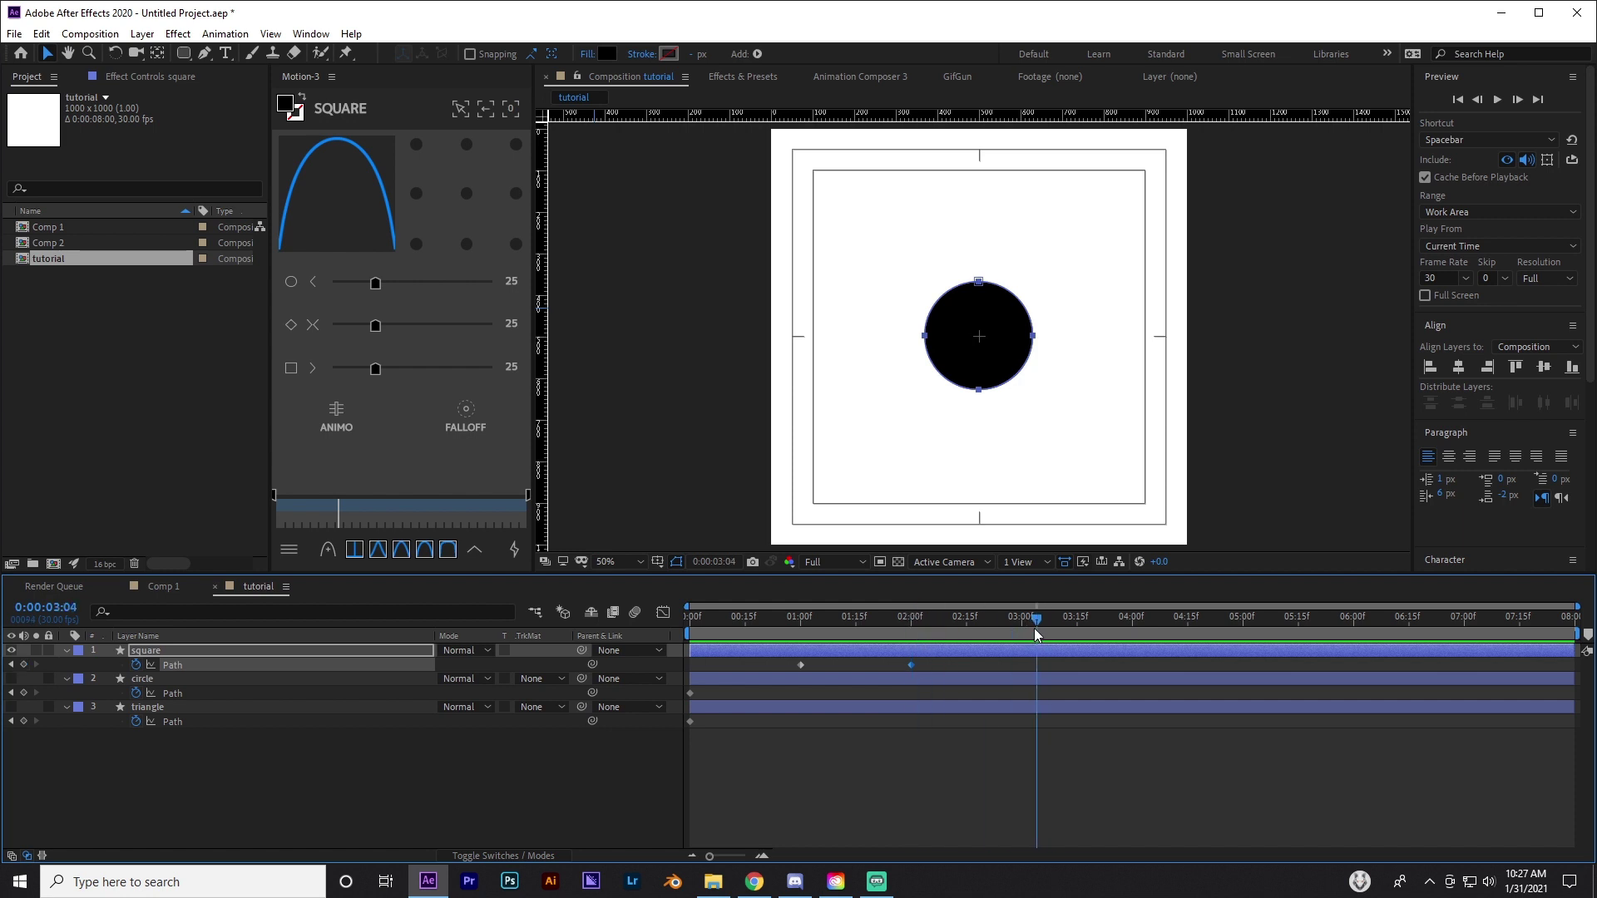
pyautogui.click(689, 721)
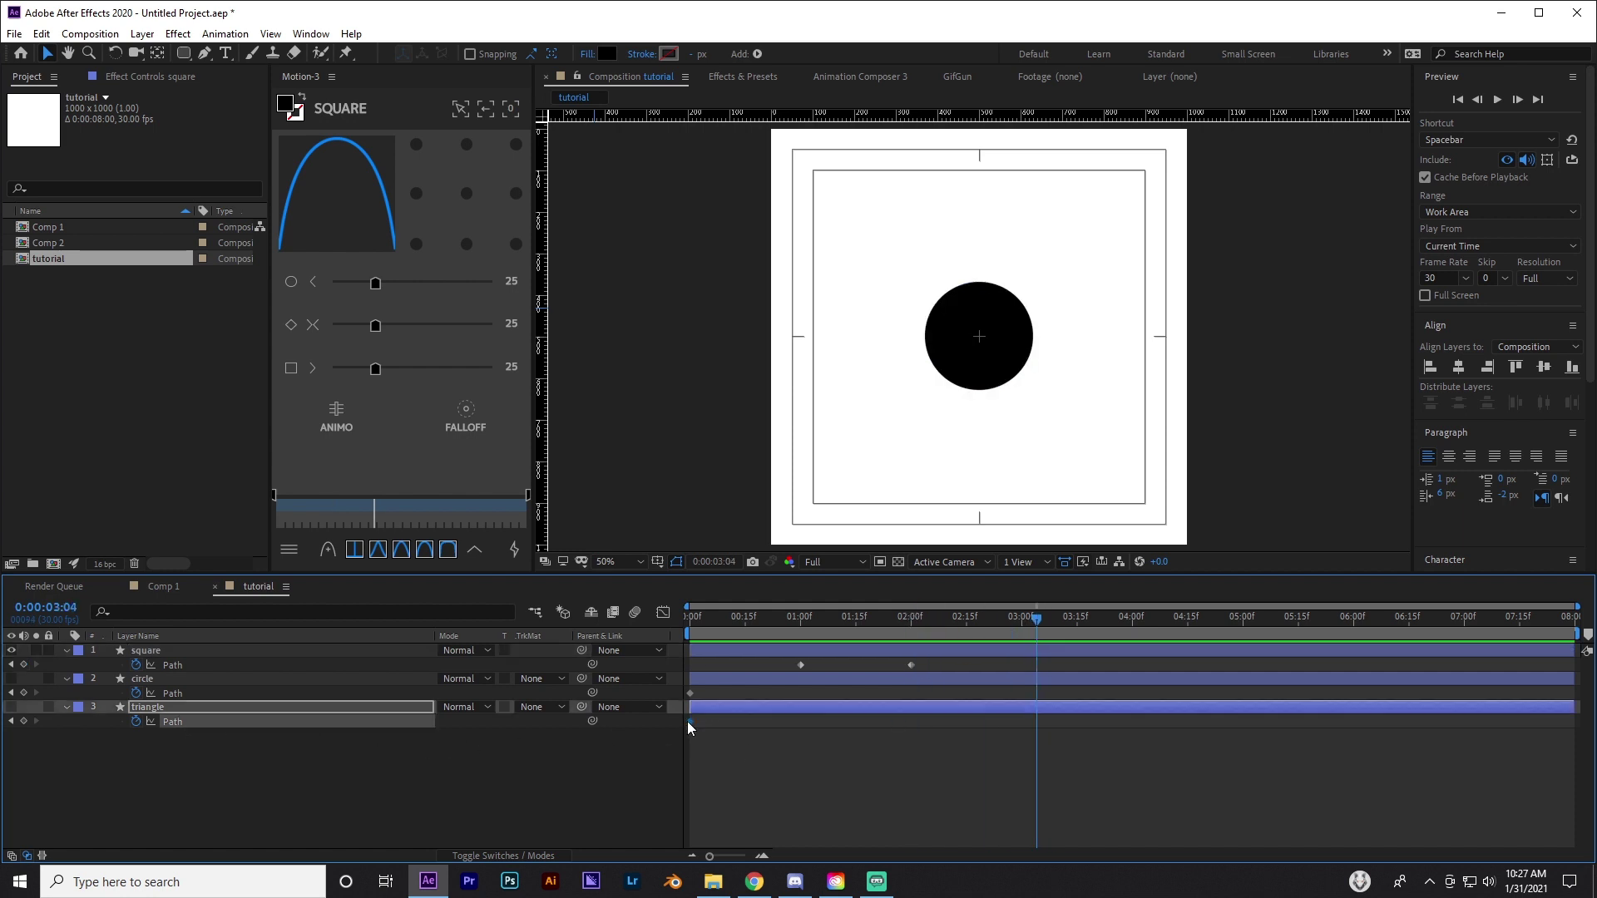
pyautogui.click(168, 666)
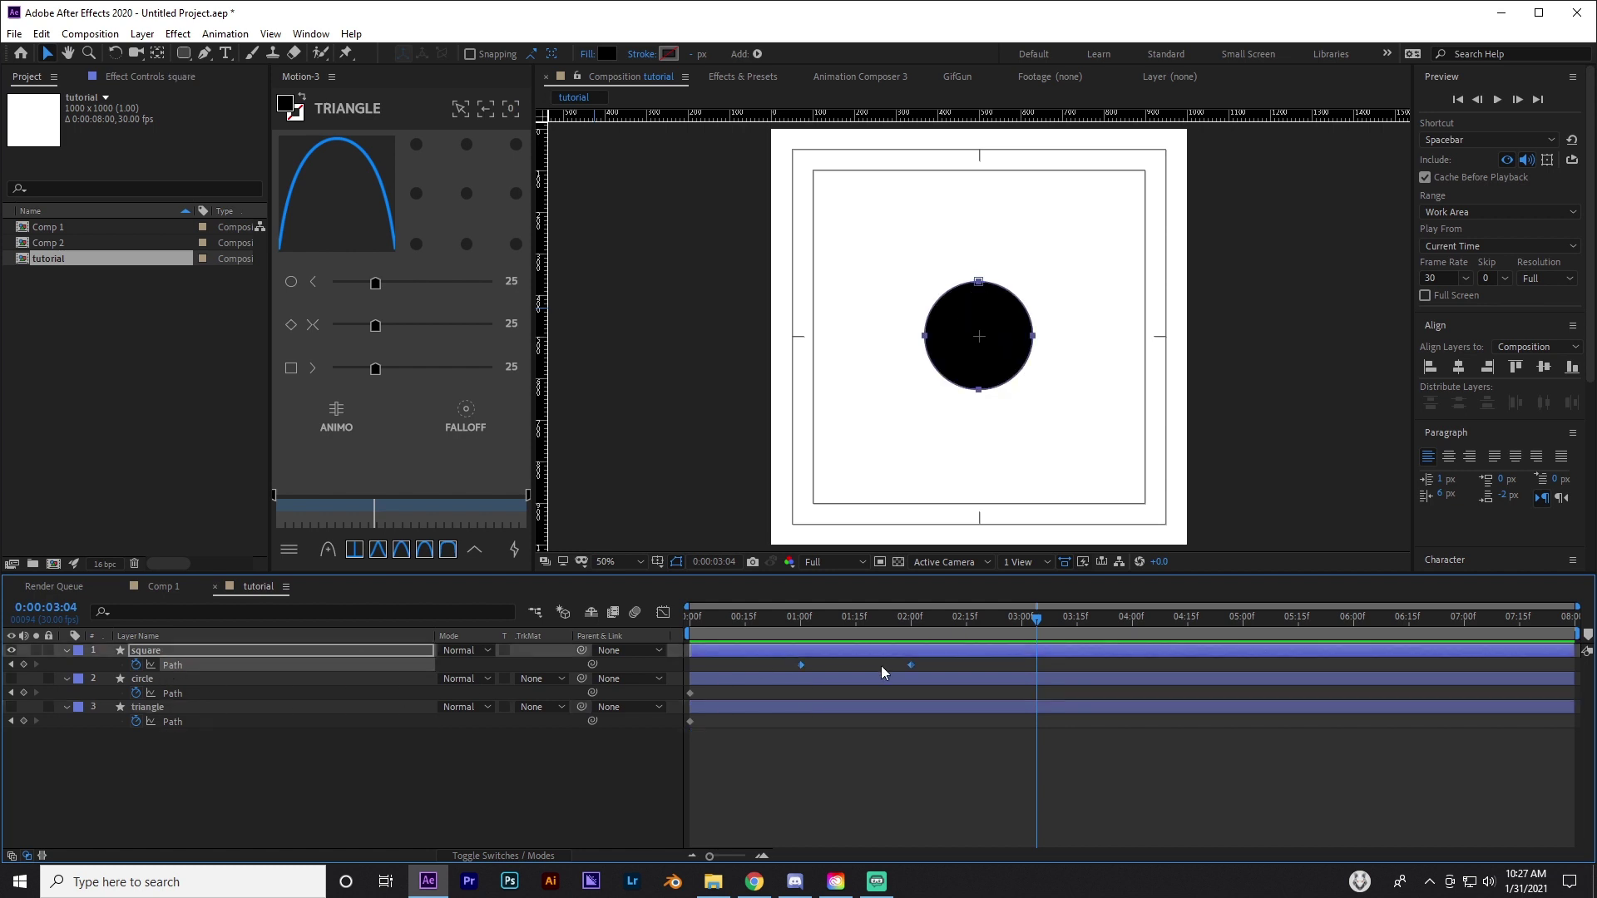
pyautogui.hotkey('ctrl', 'v')
# Scrub through the square-to-circle morph between 0:00:00:00 and 0:00:02:00 and examine how the shape twists up close
pyautogui.moveTo(926, 621)
pyautogui.mouseDown()
pyautogui.moveTo(1058, 634)
pyautogui.moveTo(898, 620)
pyautogui.moveTo(1068, 631)
pyautogui.moveTo(963, 617)
pyautogui.moveTo(1016, 626)
pyautogui.moveTo(912, 634)
pyautogui.mouseUp()
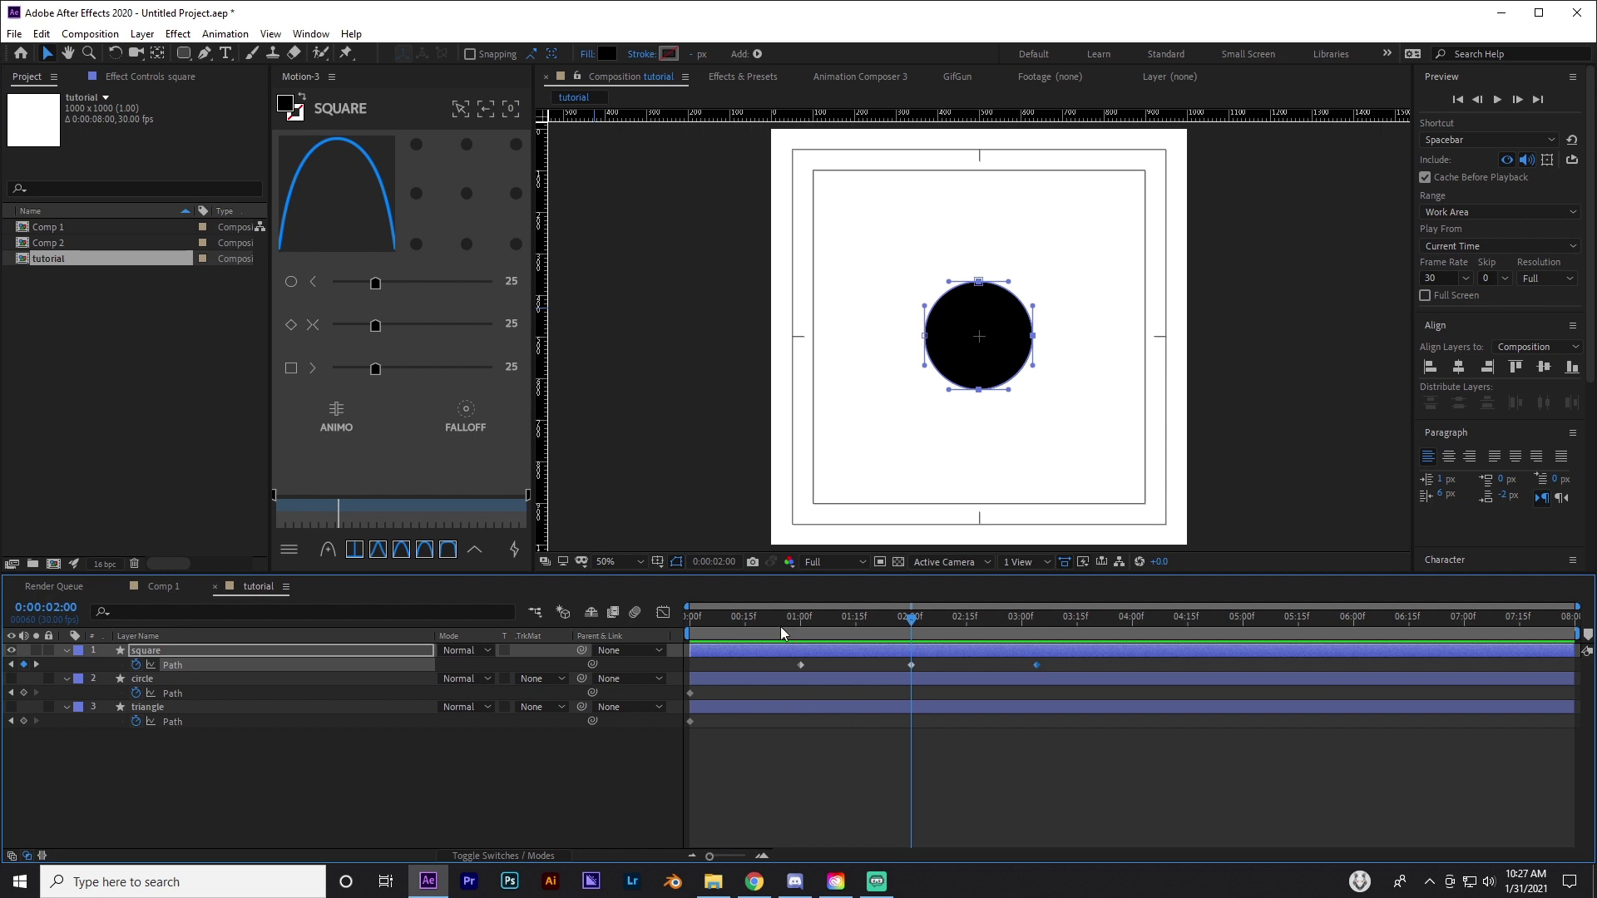
pyautogui.moveTo(778, 626); pyautogui.dragTo(730, 628)
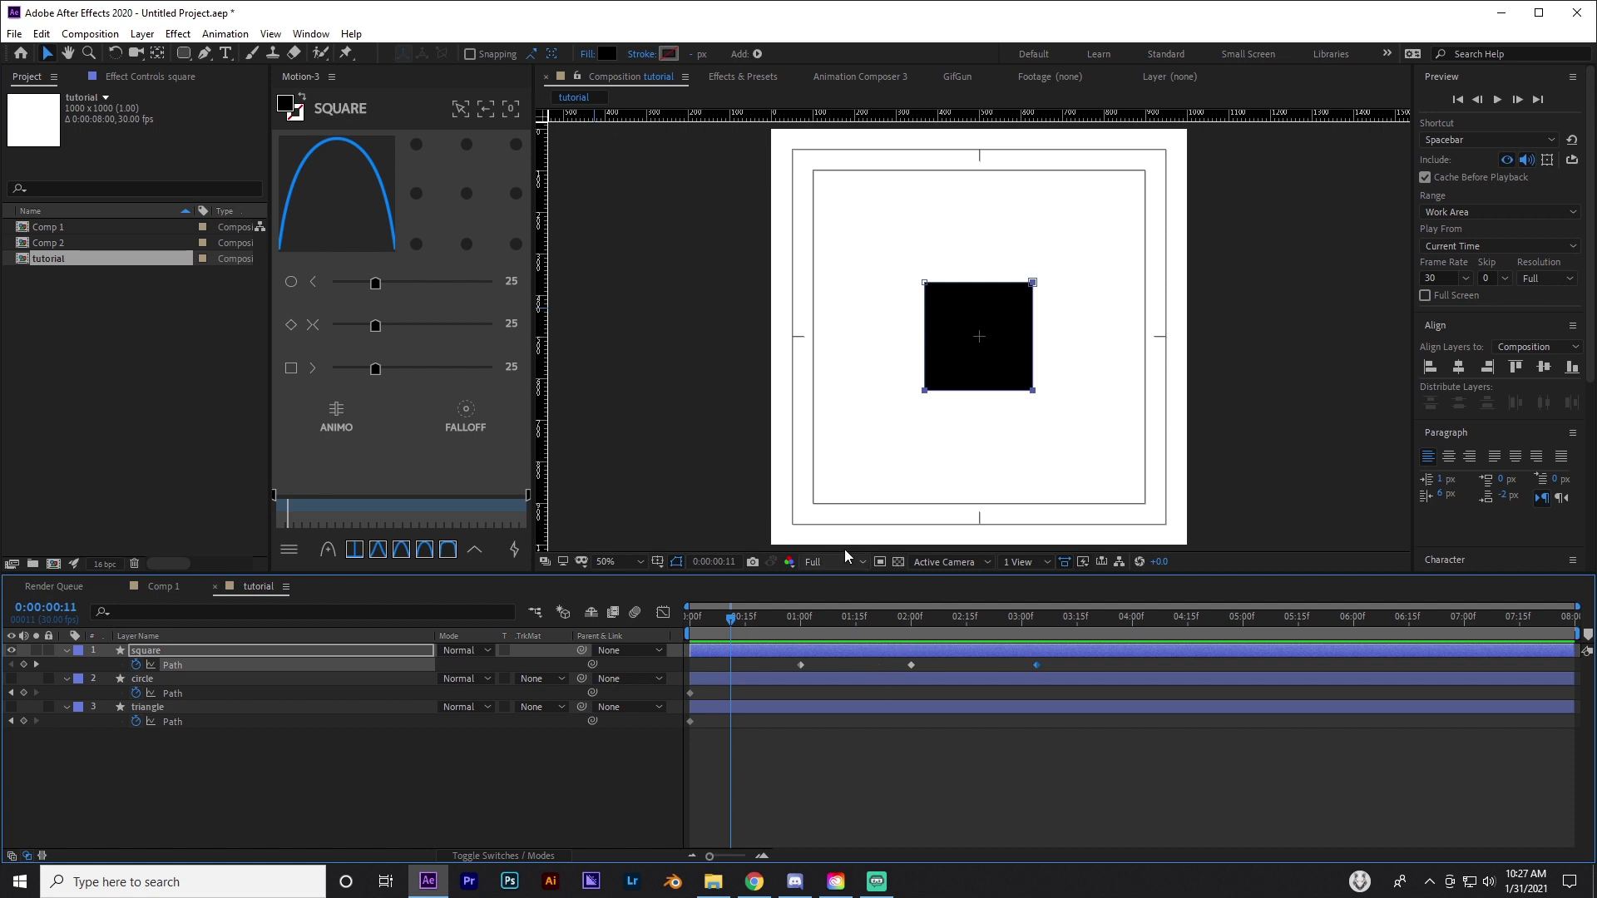
pyautogui.moveTo(800, 617); pyautogui.dragTo(913, 622)
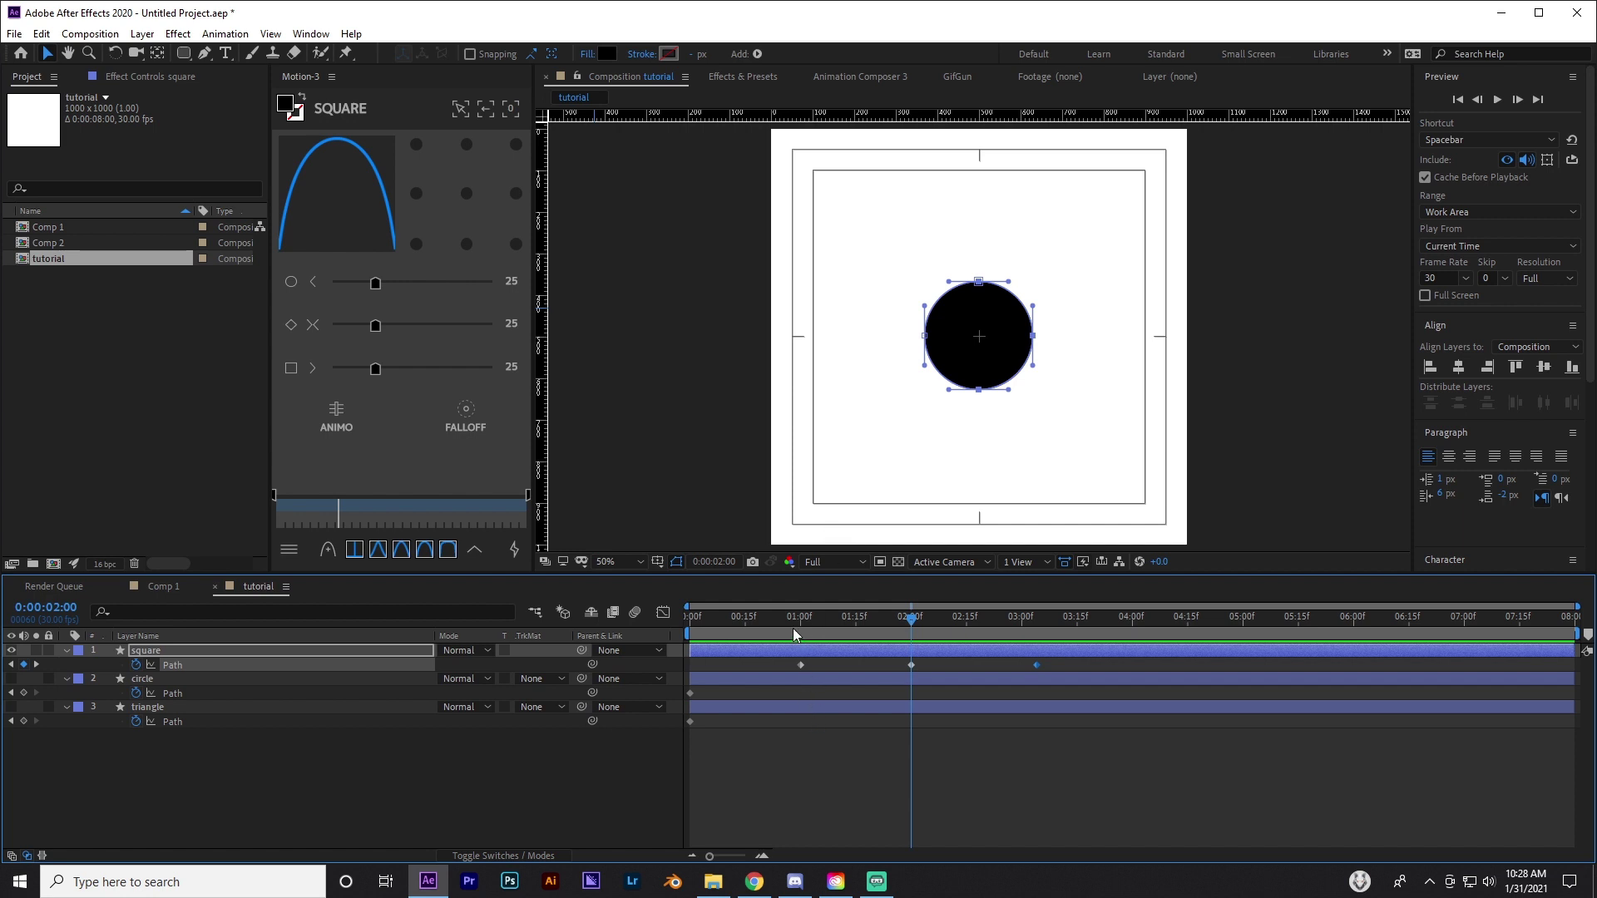
pyautogui.moveTo(795, 634); pyautogui.dragTo(699, 636)
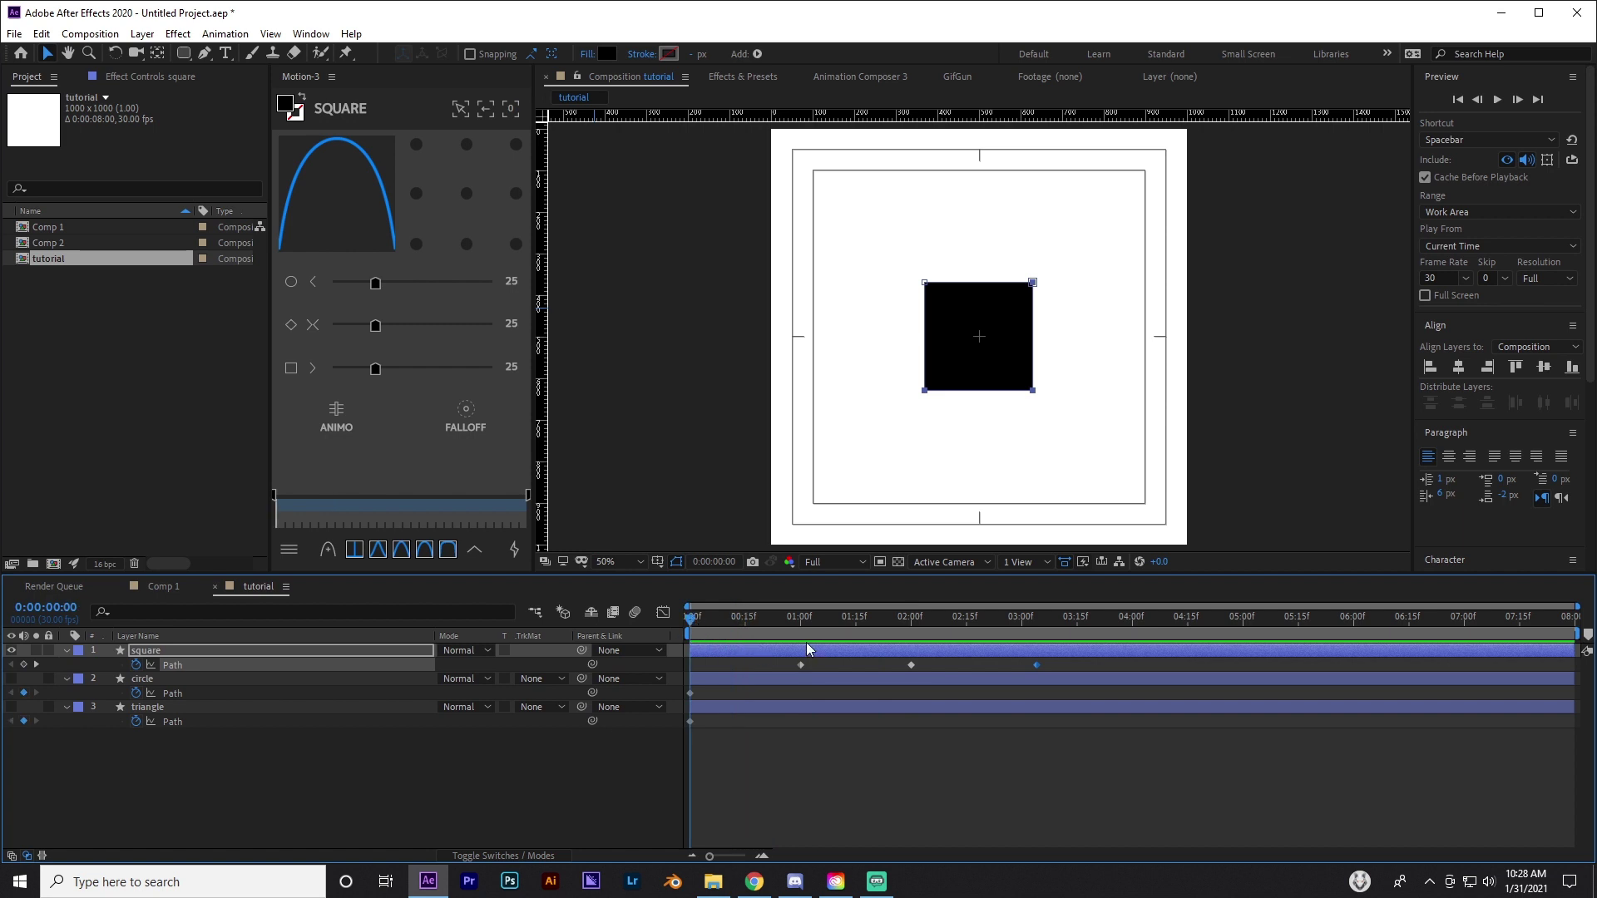
pyautogui.moveTo(717, 627); pyautogui.dragTo(833, 625)
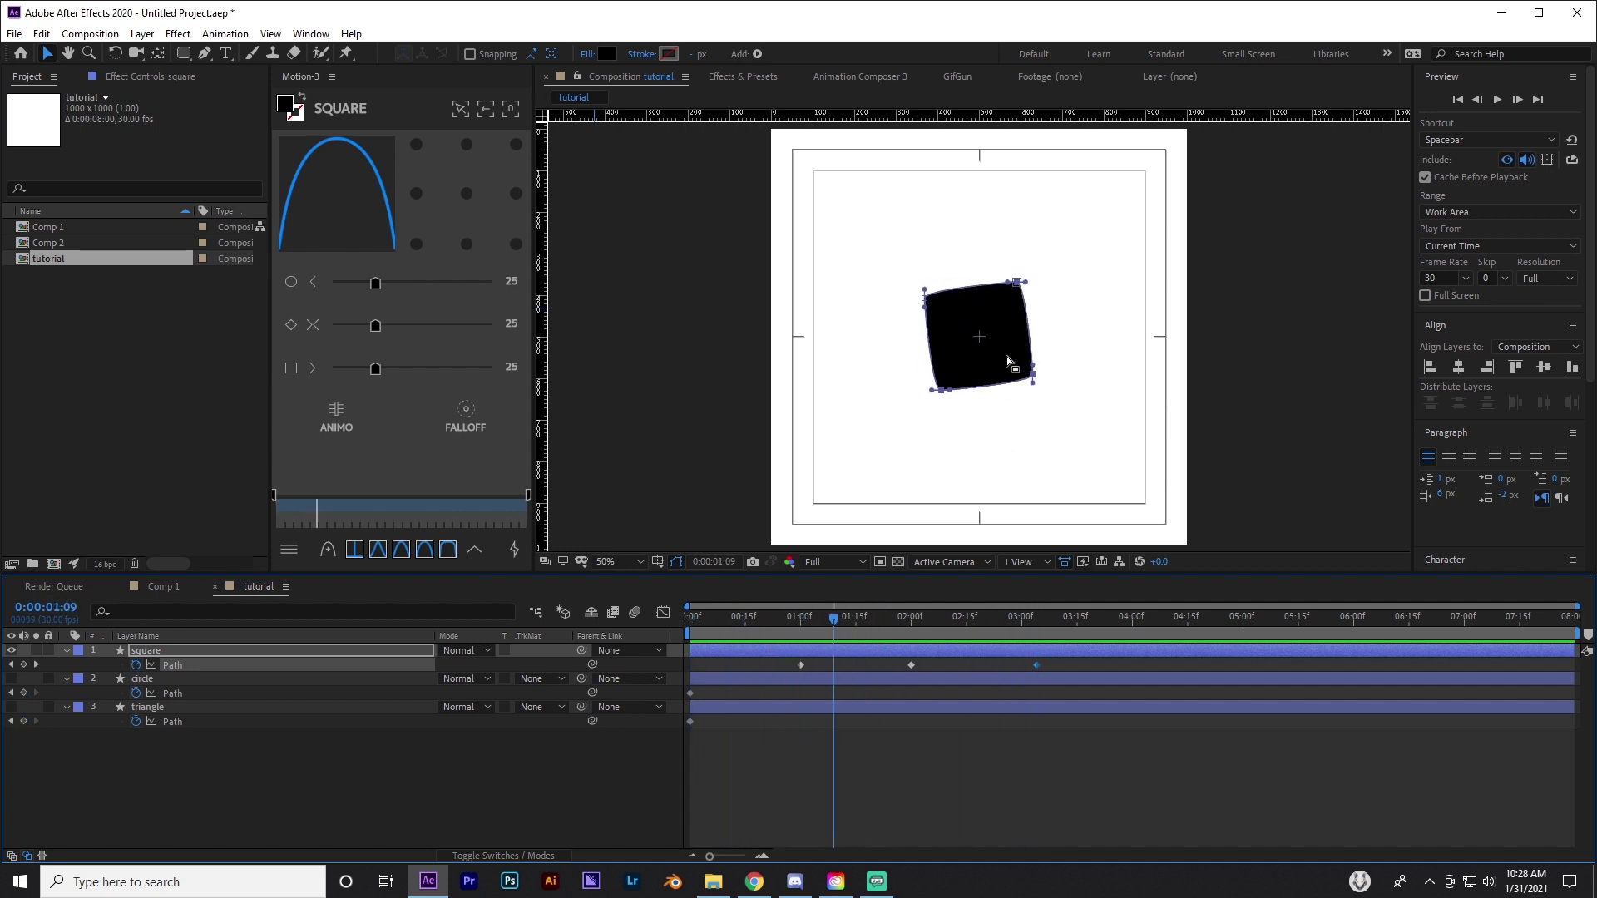
pyautogui.scroll(3, 981, 365)
pyautogui.scroll(-2, 981, 365)
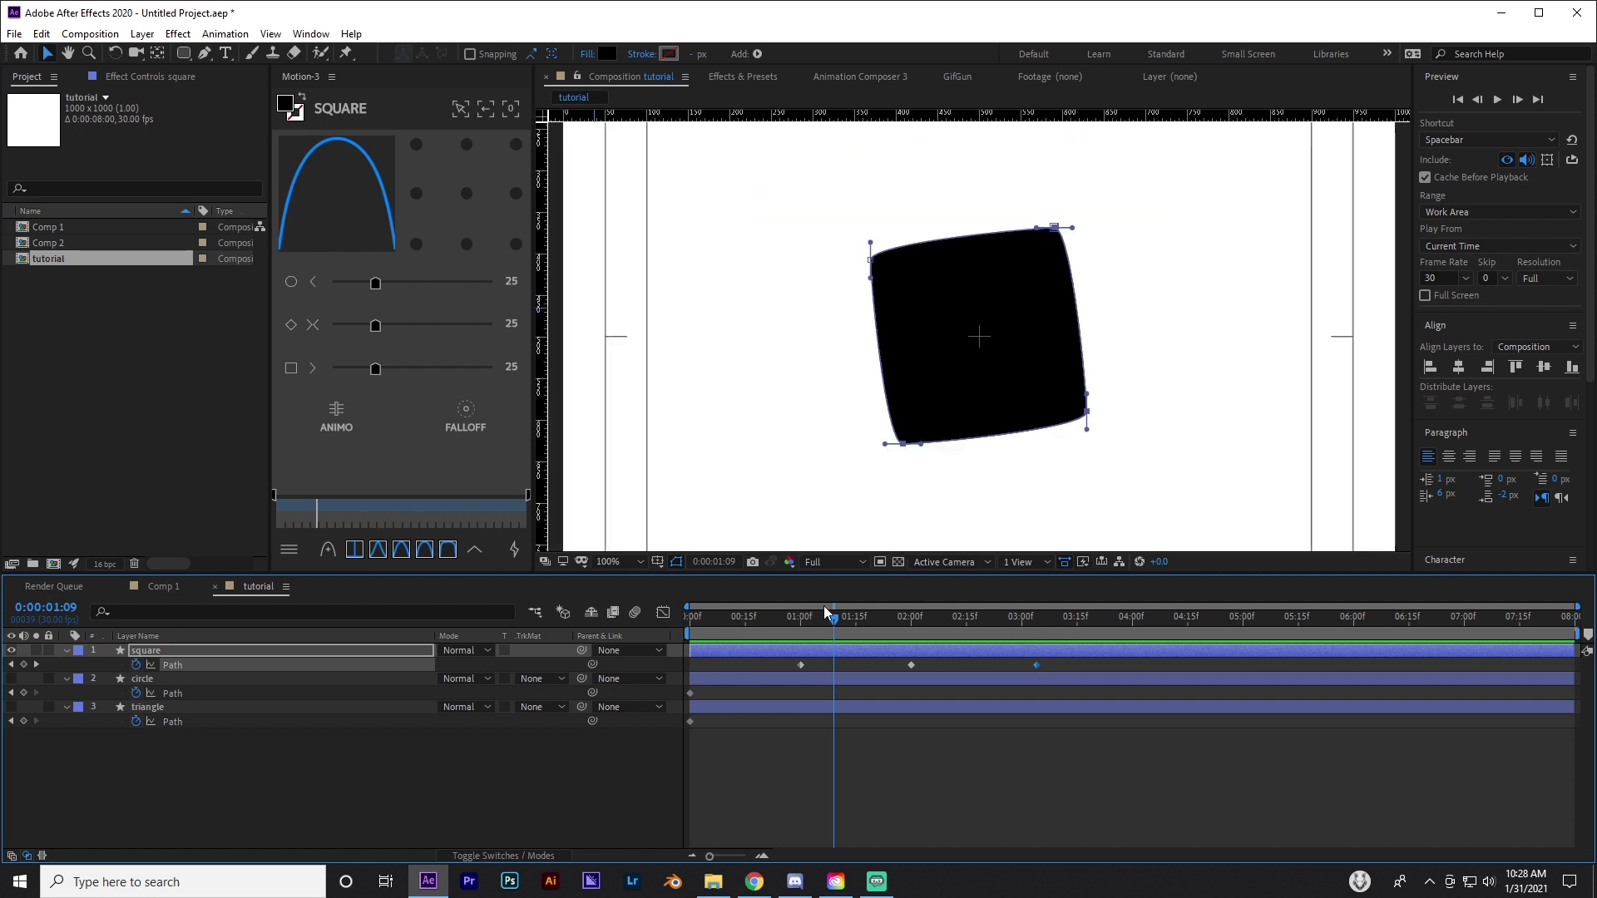
pyautogui.moveTo(801, 621)
pyautogui.mouseDown()
pyautogui.moveTo(923, 616)
pyautogui.moveTo(801, 599)
pyautogui.moveTo(822, 597)
pyautogui.mouseUp()
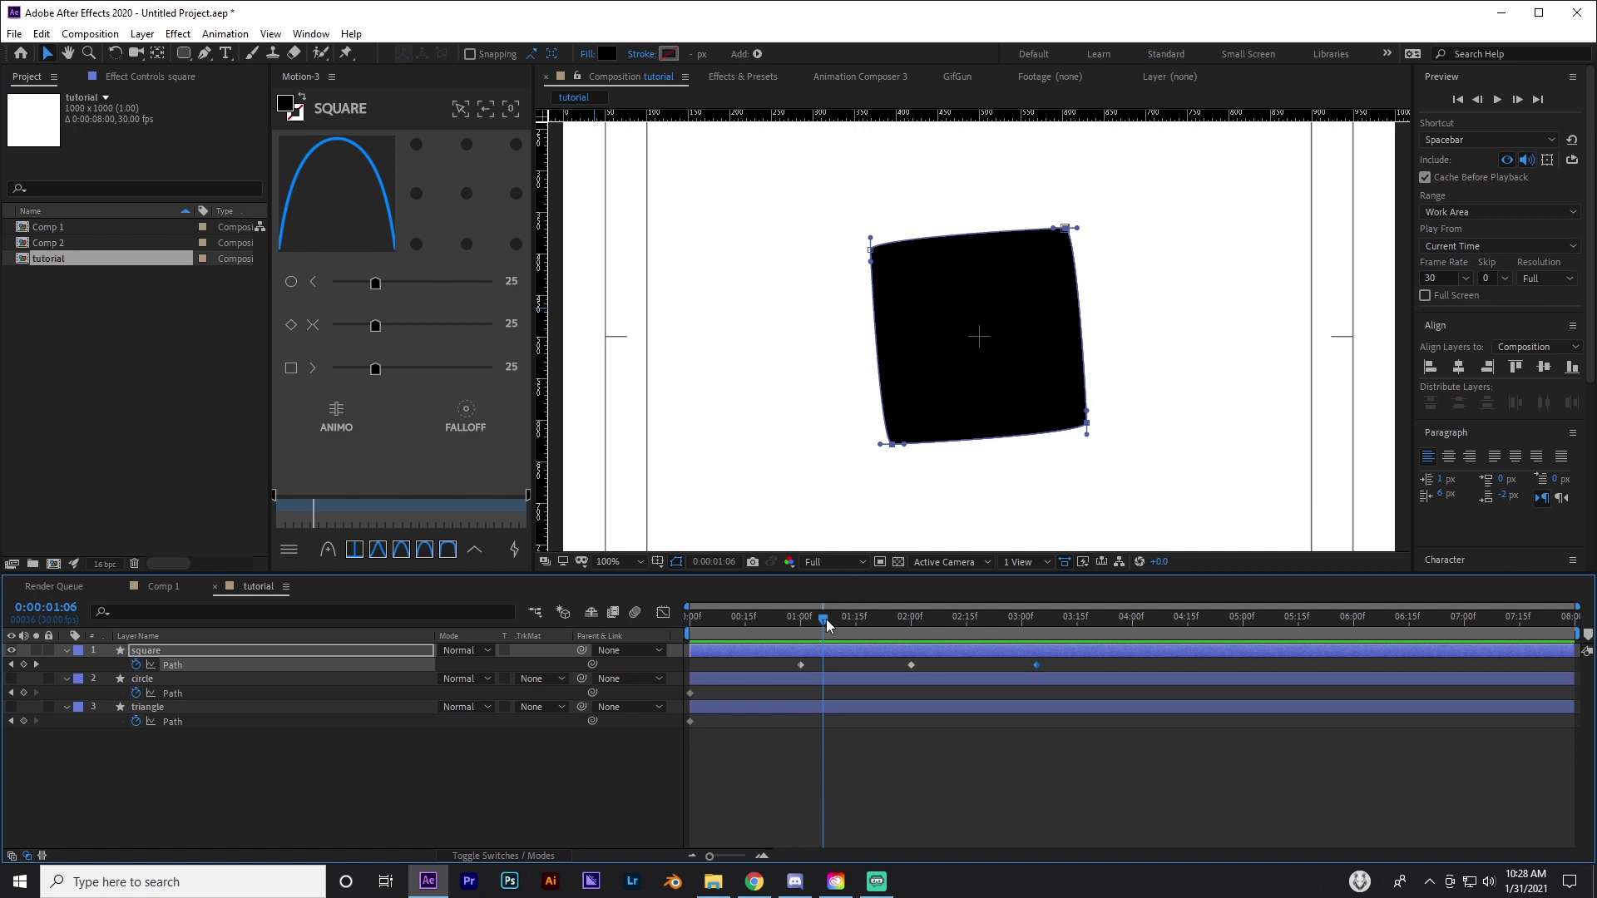
pyautogui.moveTo(826, 623); pyautogui.dragTo(867, 622)
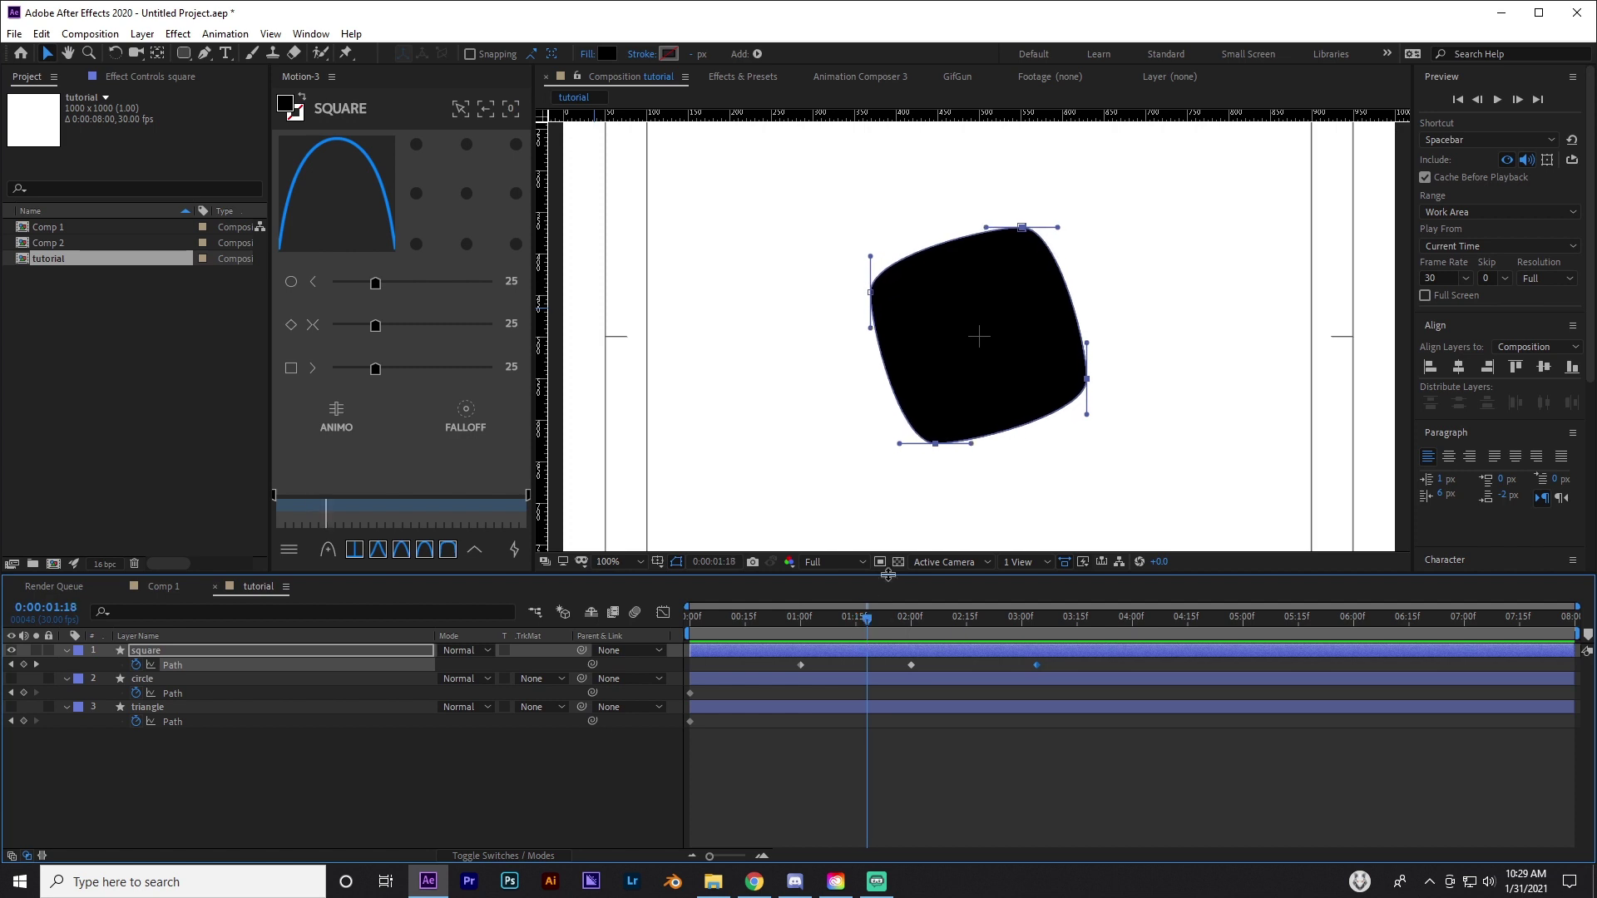
# Examine the first vertex of the square layer's path at 0:00:01:18 and compare its position at 0:00:01:00 and 0:00:02:00
pyautogui.click(217, 651)
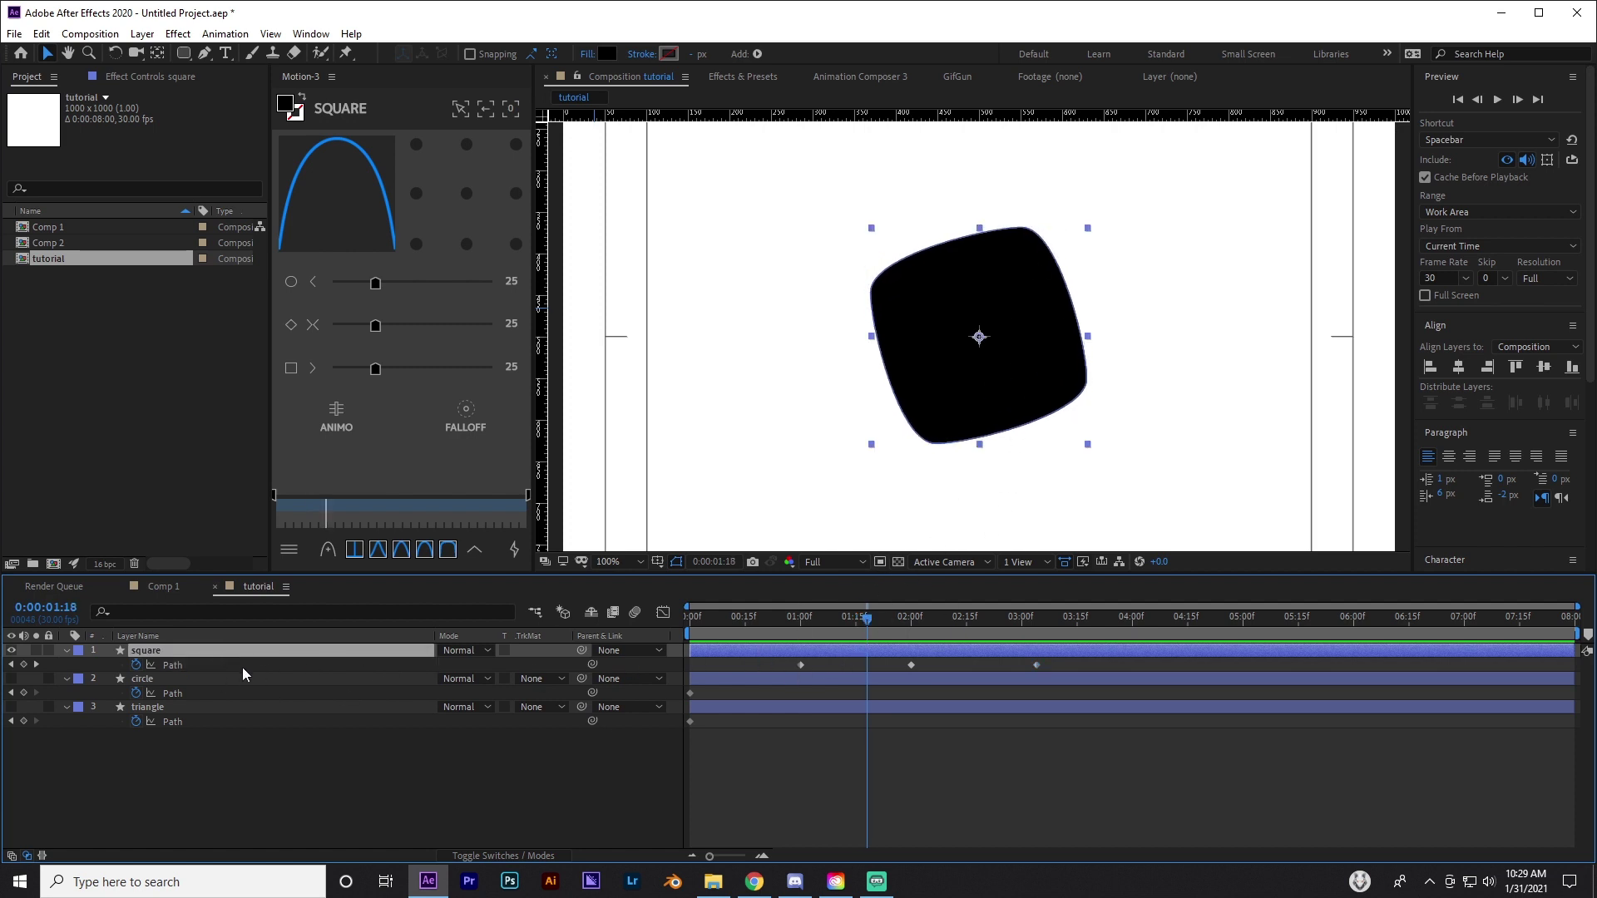
pyautogui.click(180, 666)
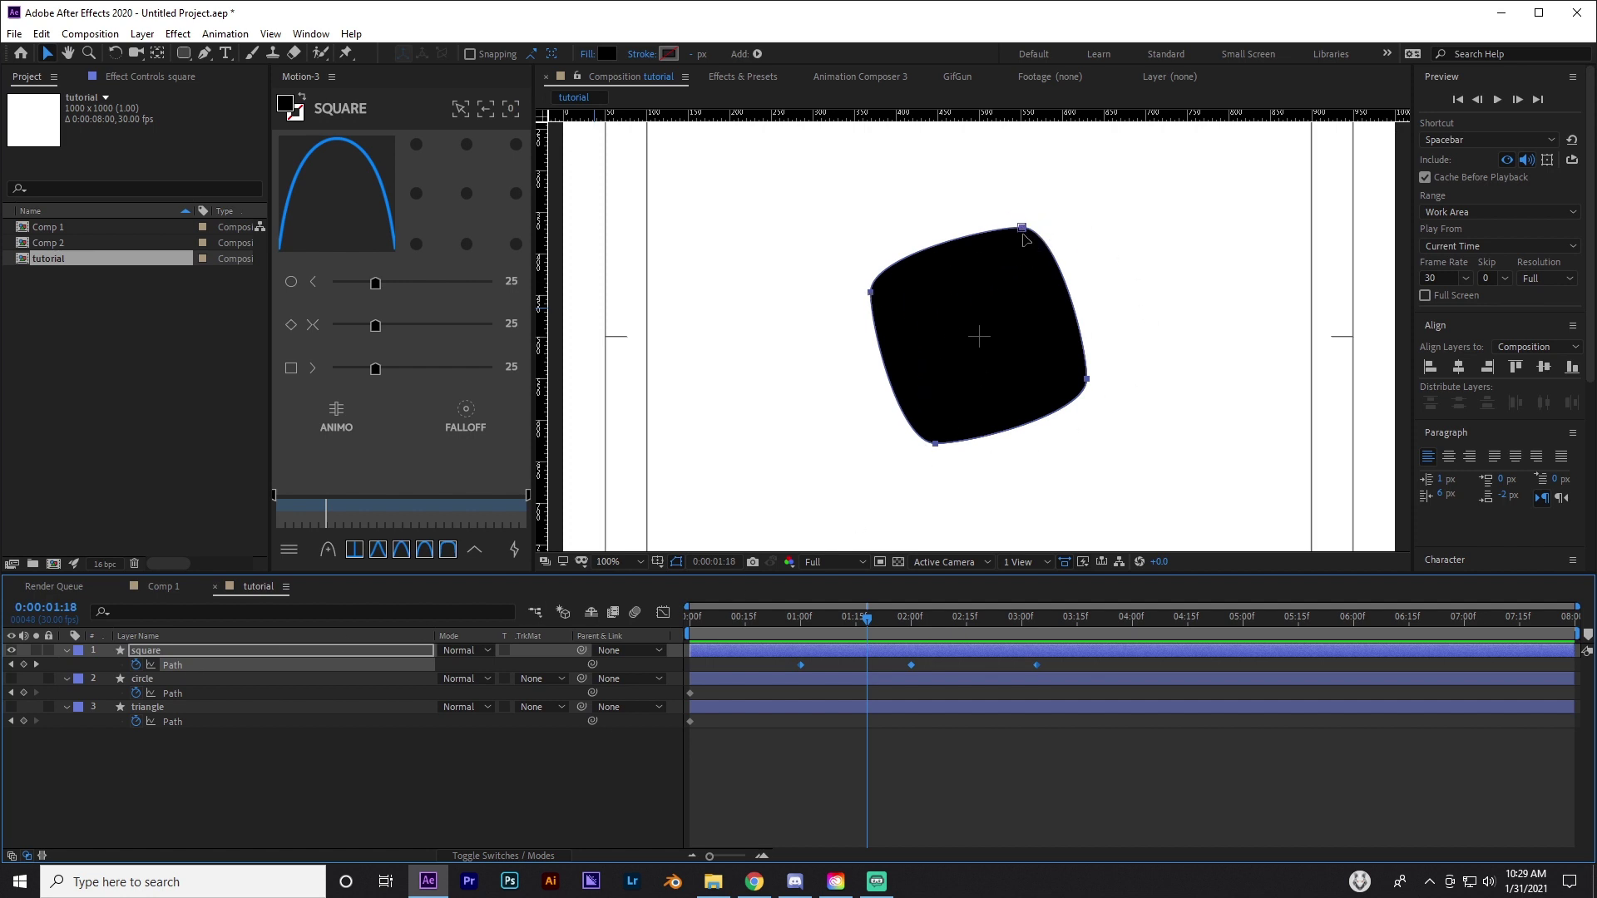
pyautogui.press('.')
pyautogui.press('.')
pyautogui.moveTo(1027, 225); pyautogui.dragTo(963, 483)
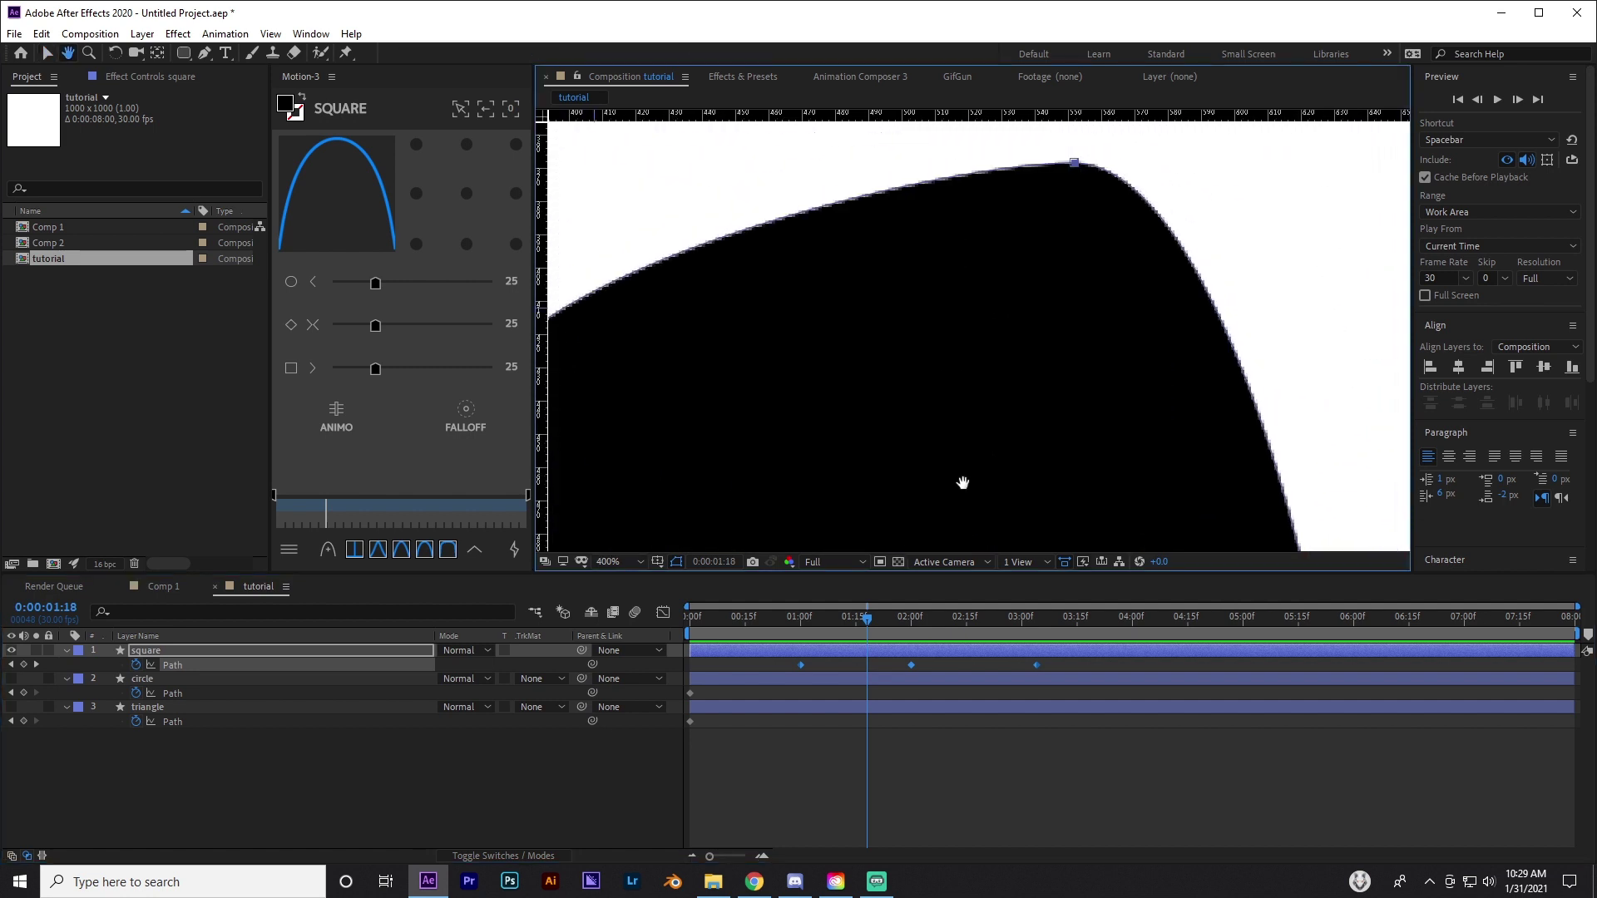
pyautogui.press(',')
pyautogui.press(',')
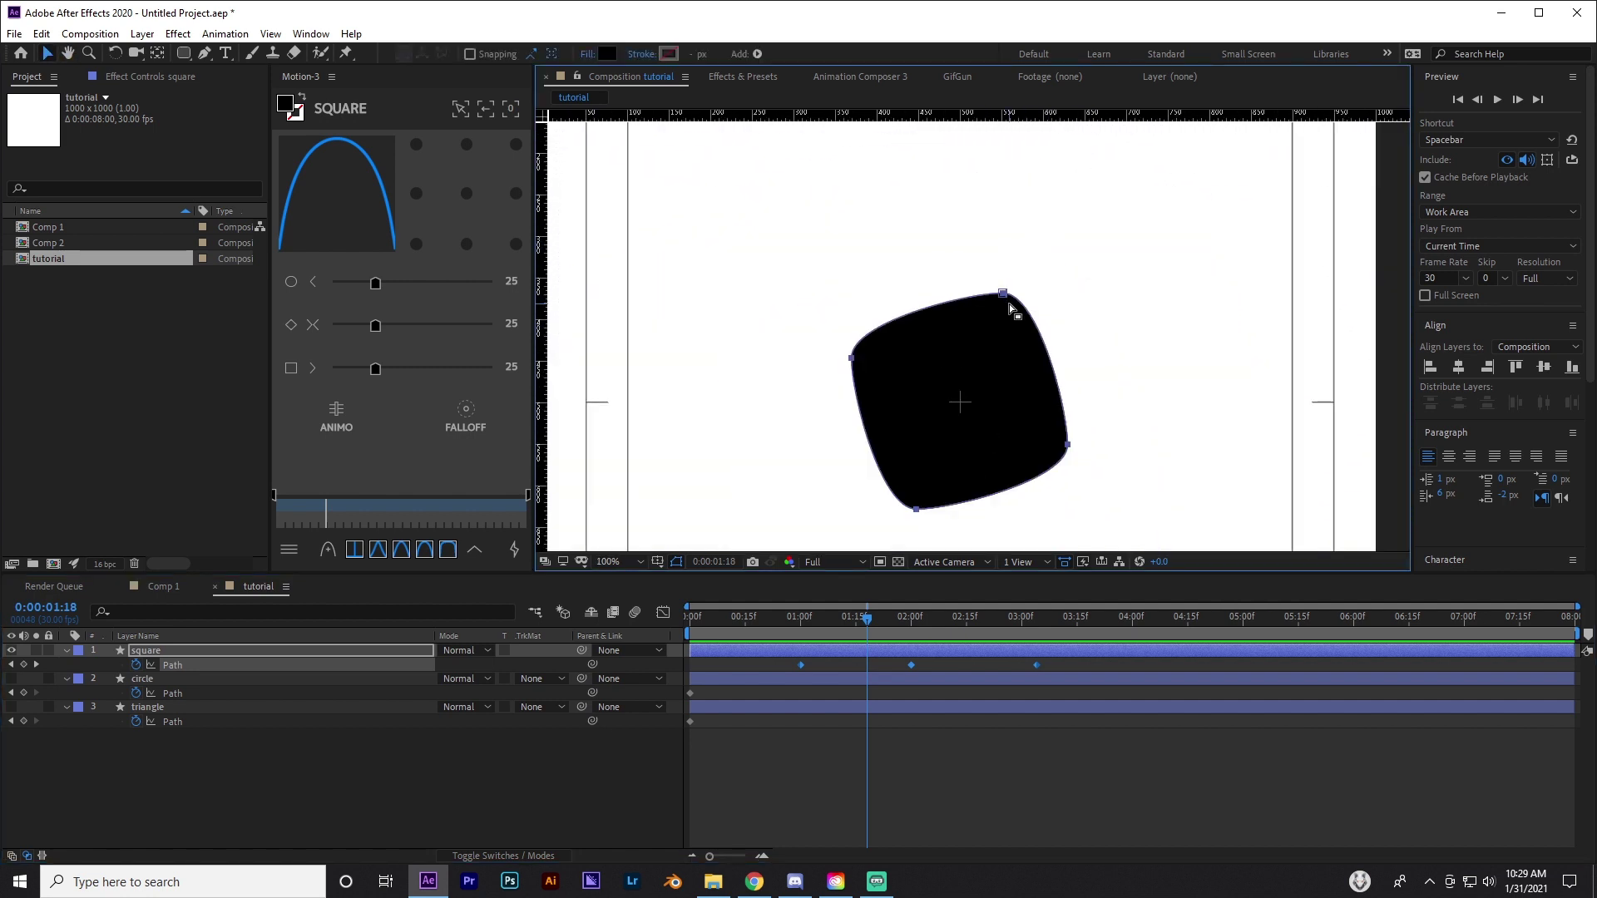
pyautogui.press('.')
pyautogui.scroll(-2, 898, 275)
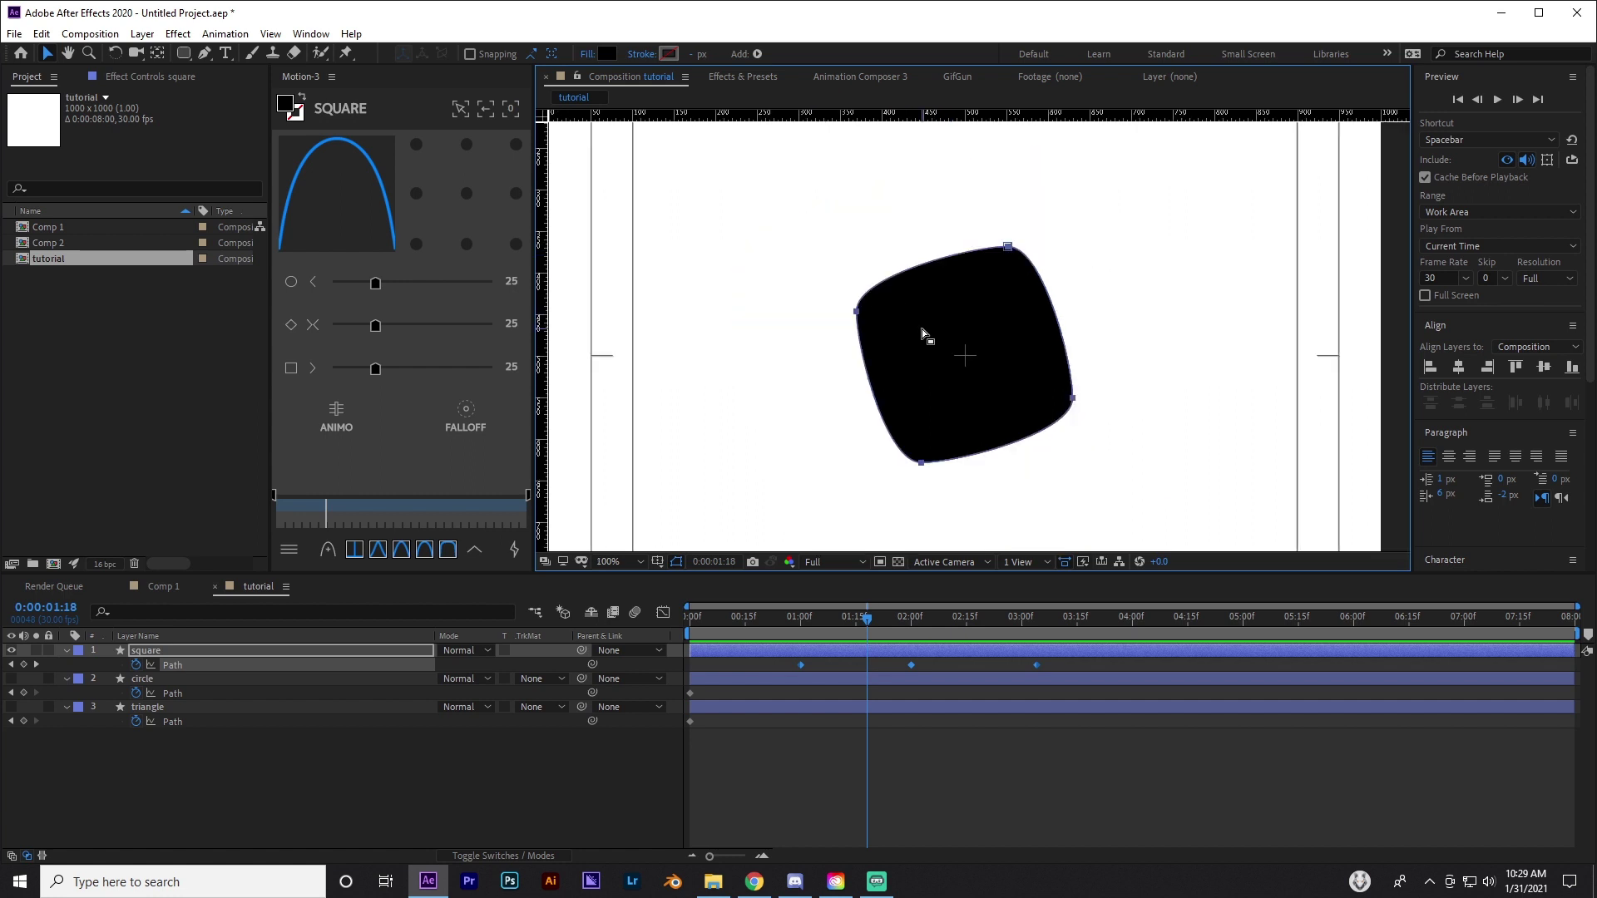
pyautogui.scroll(2, 996, 275)
pyautogui.scroll(2, 998, 262)
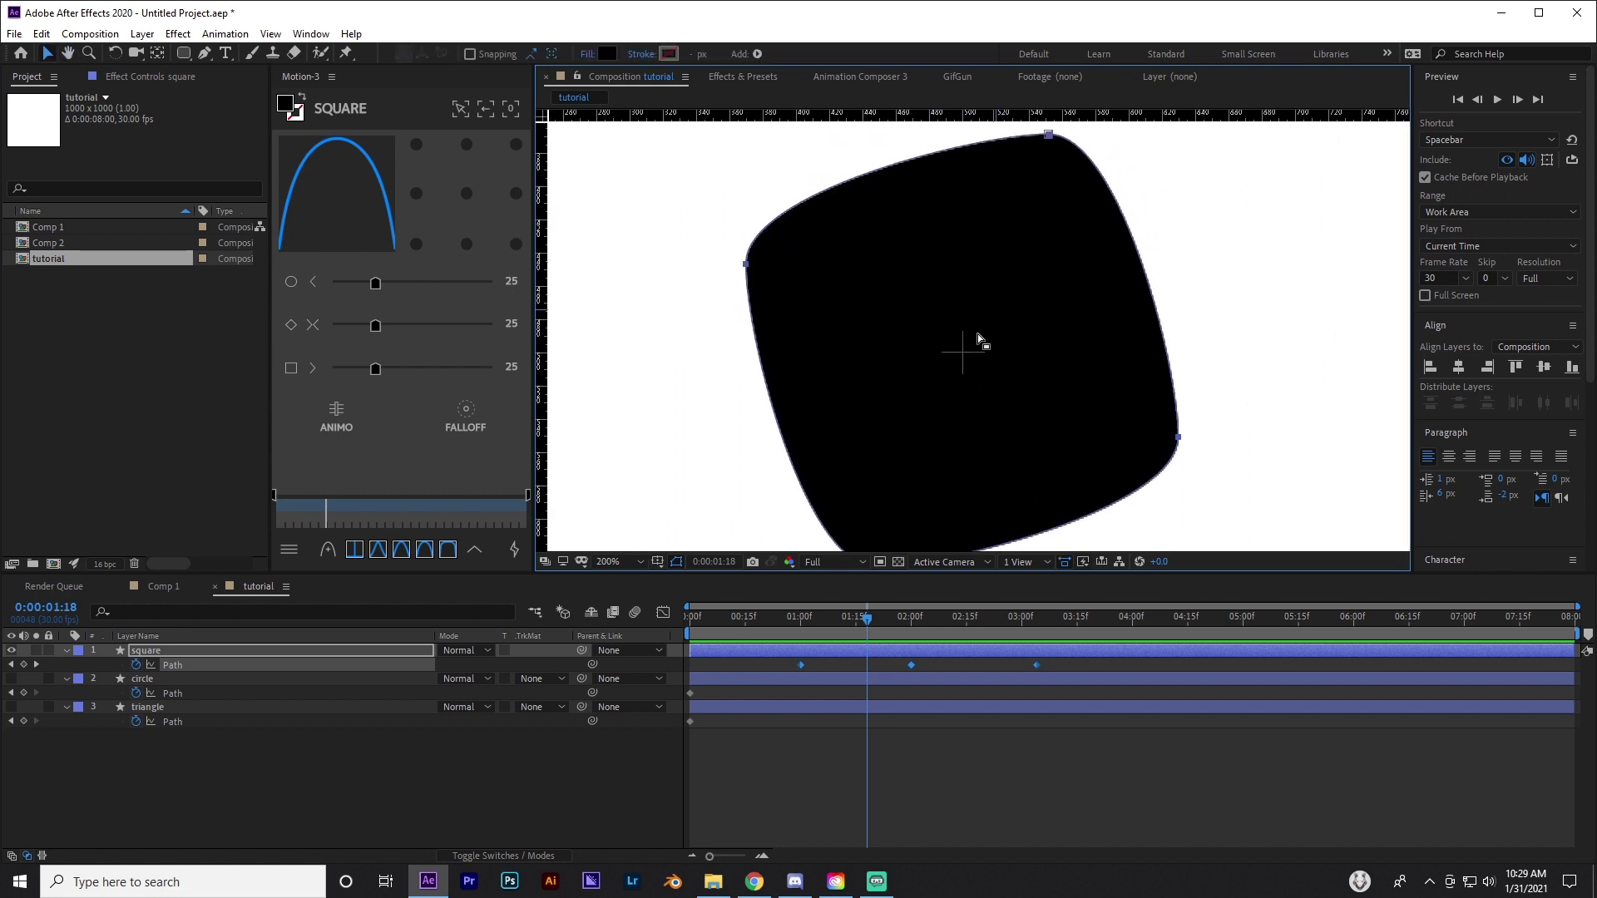
pyautogui.scroll(-1, 898, 395)
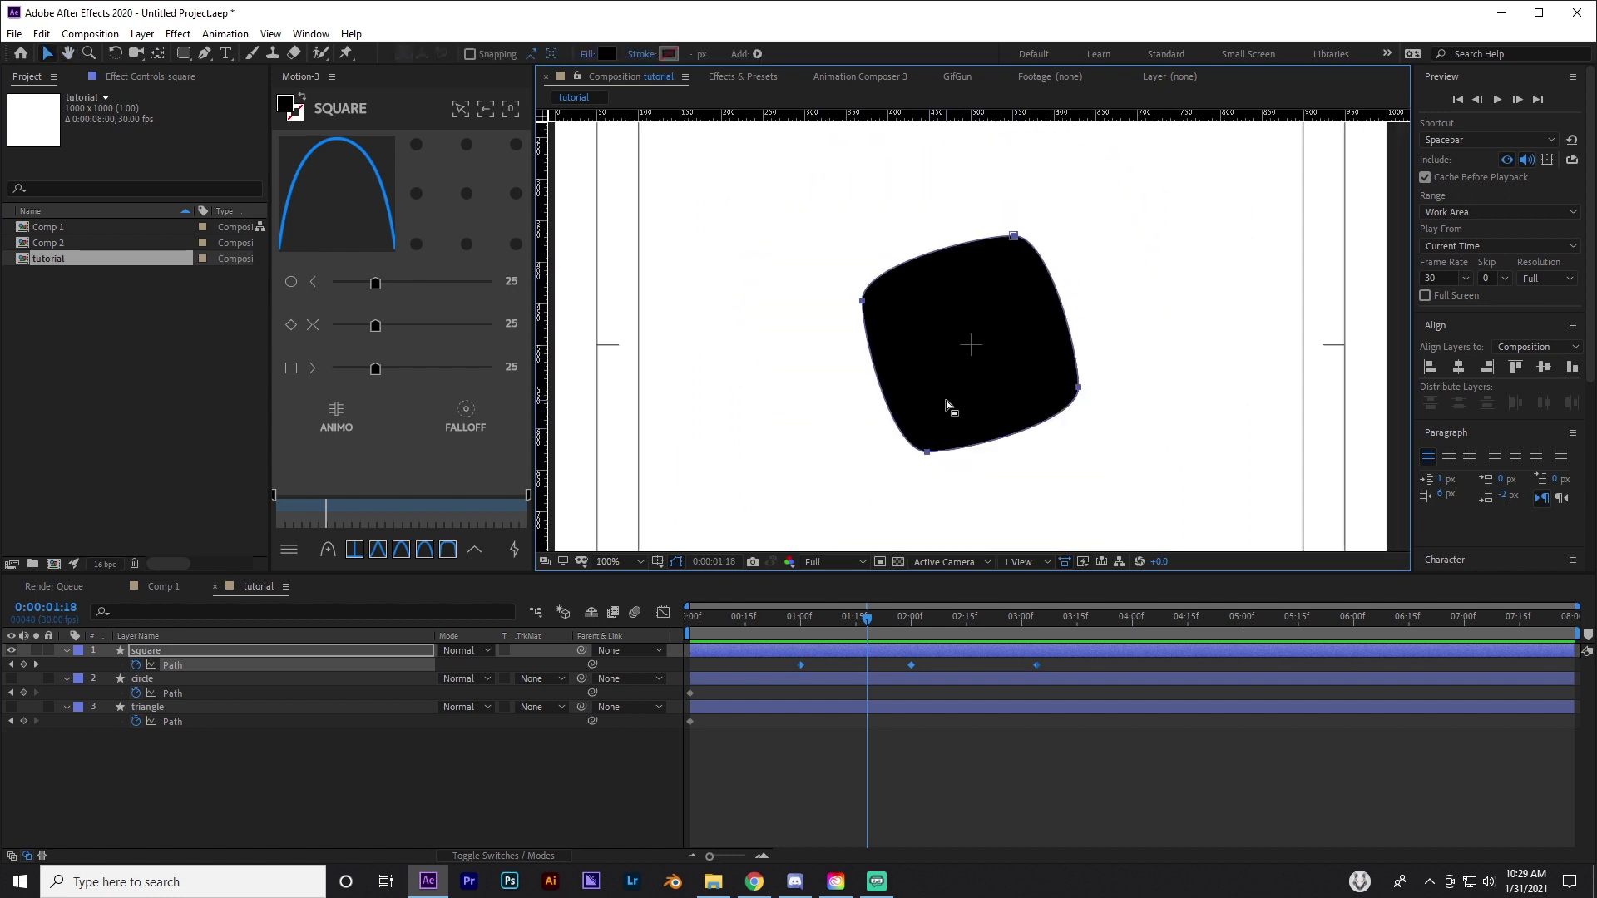
pyautogui.moveTo(872, 620); pyautogui.dragTo(801, 630)
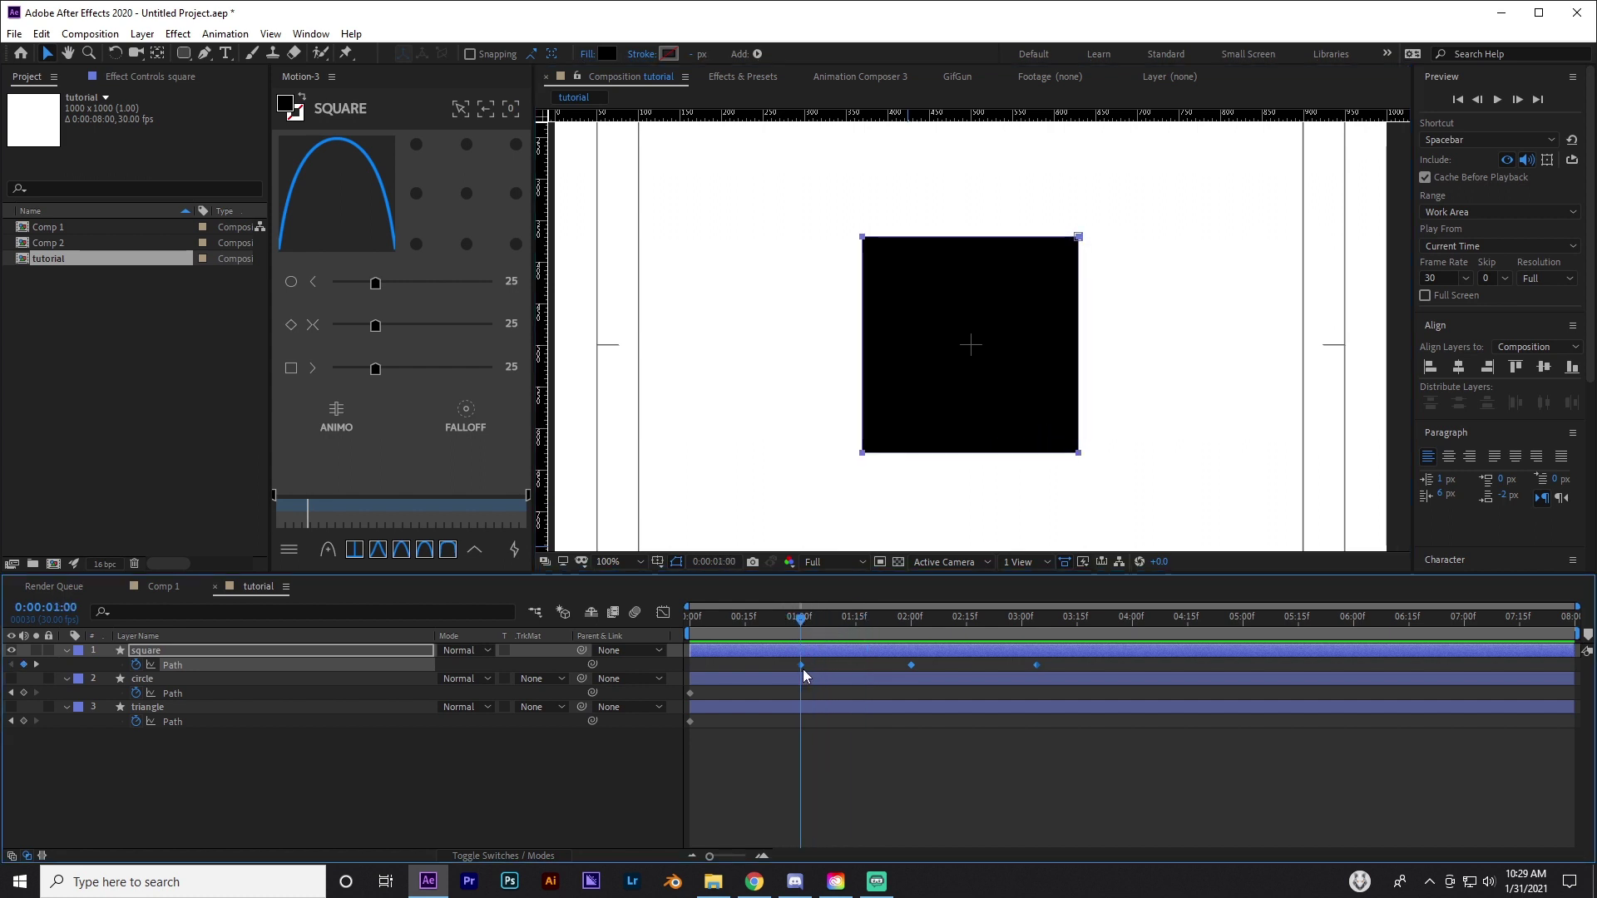
pyautogui.click(910, 622)
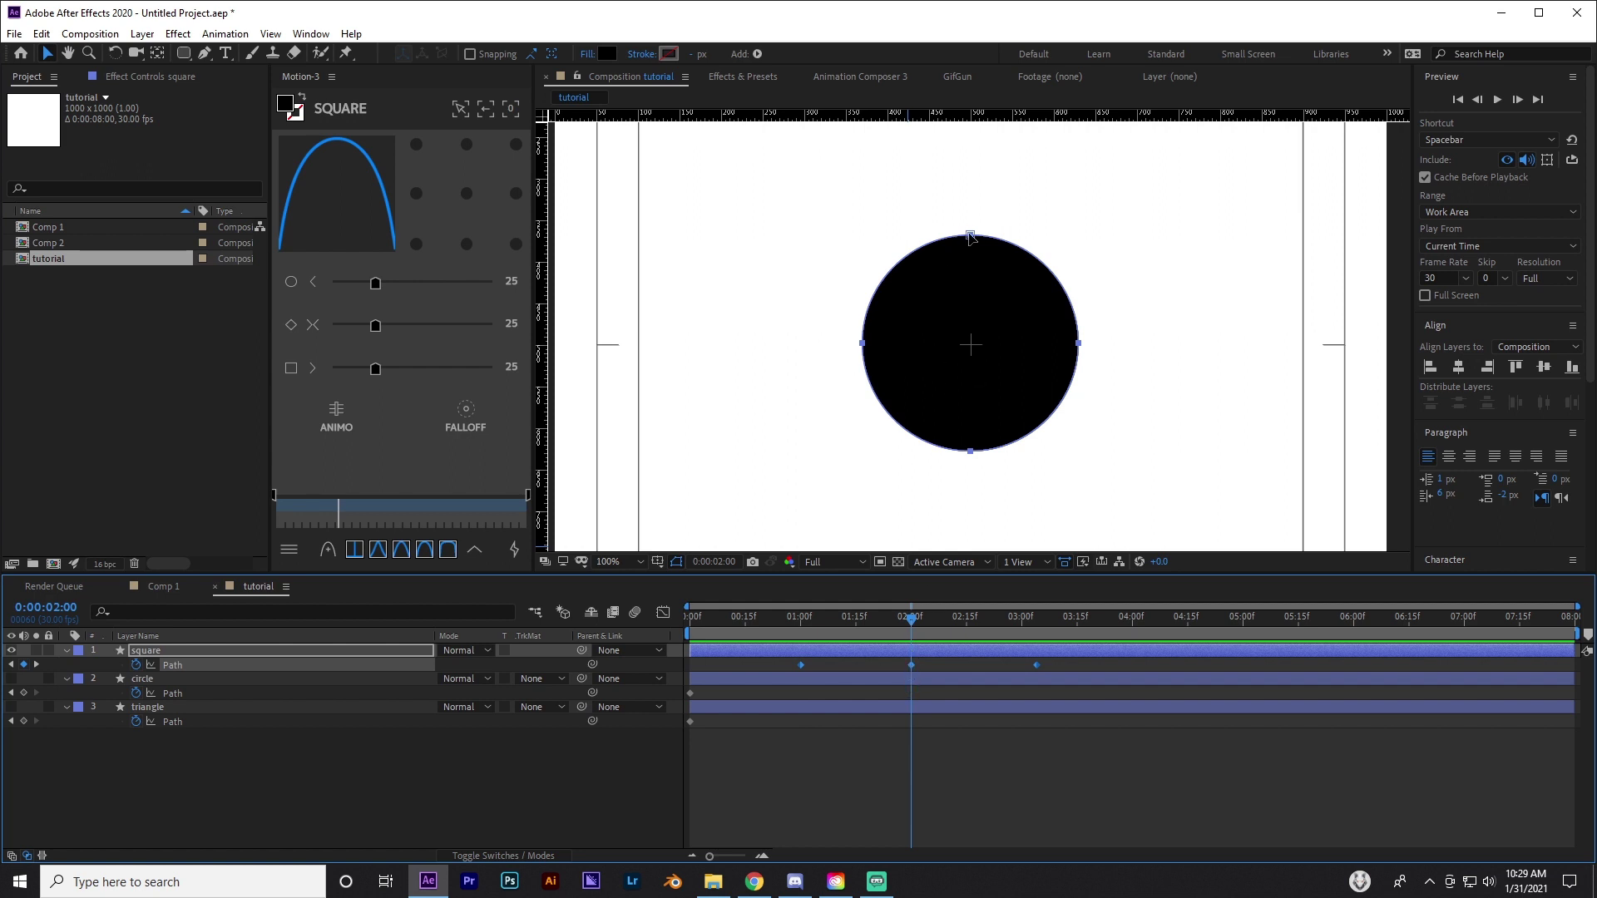
pyautogui.moveTo(840, 622); pyautogui.dragTo(800, 626)
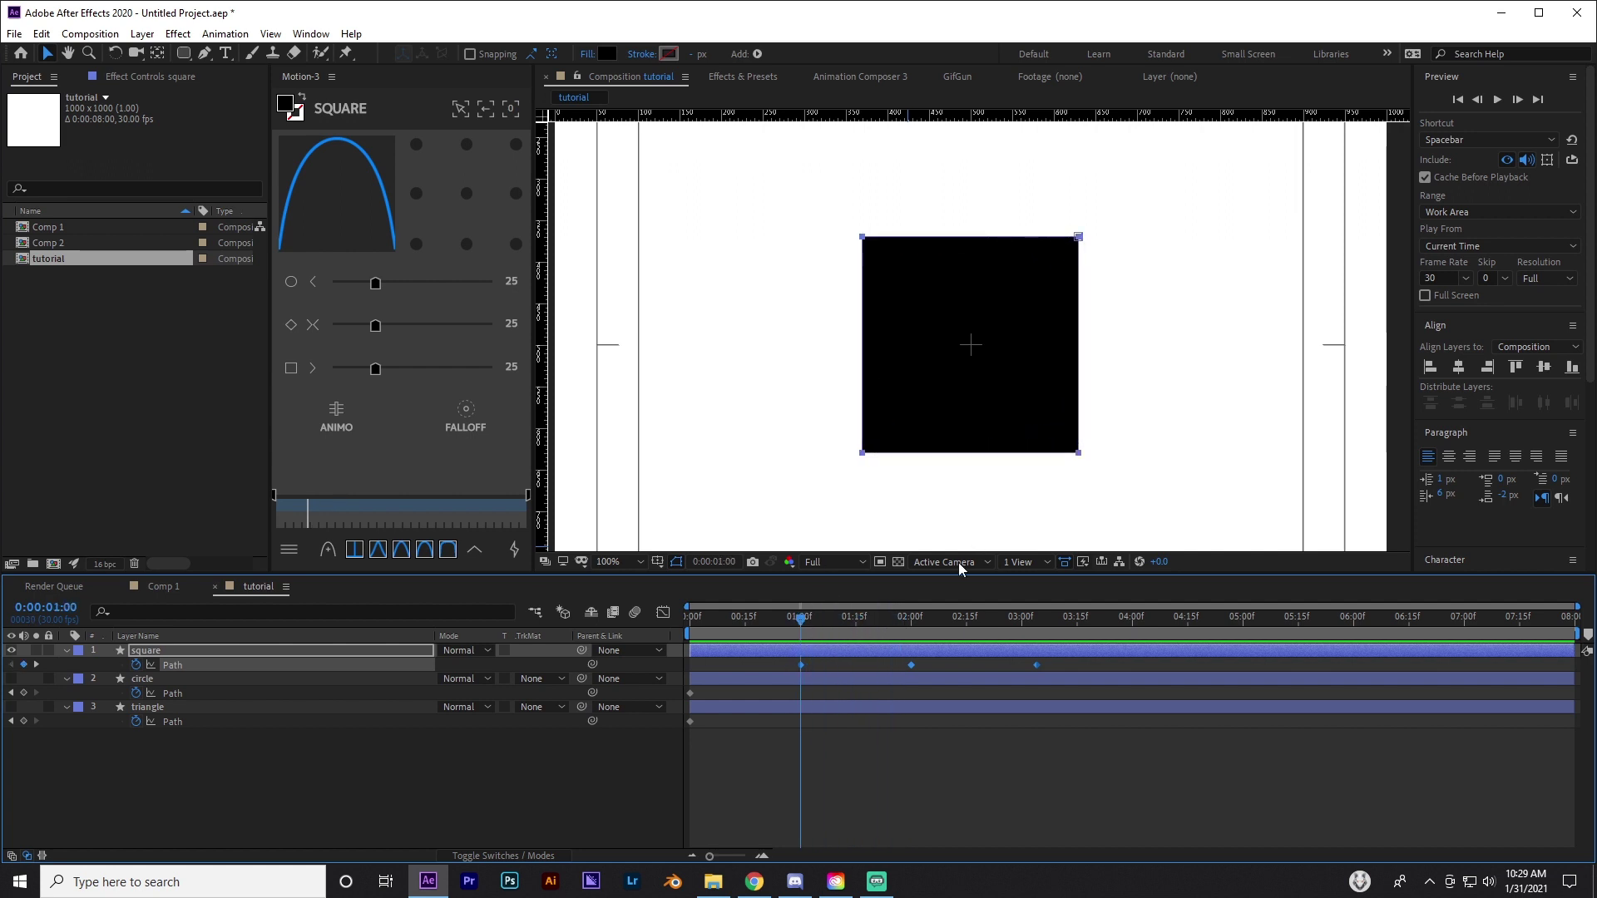
pyautogui.click(844, 665)
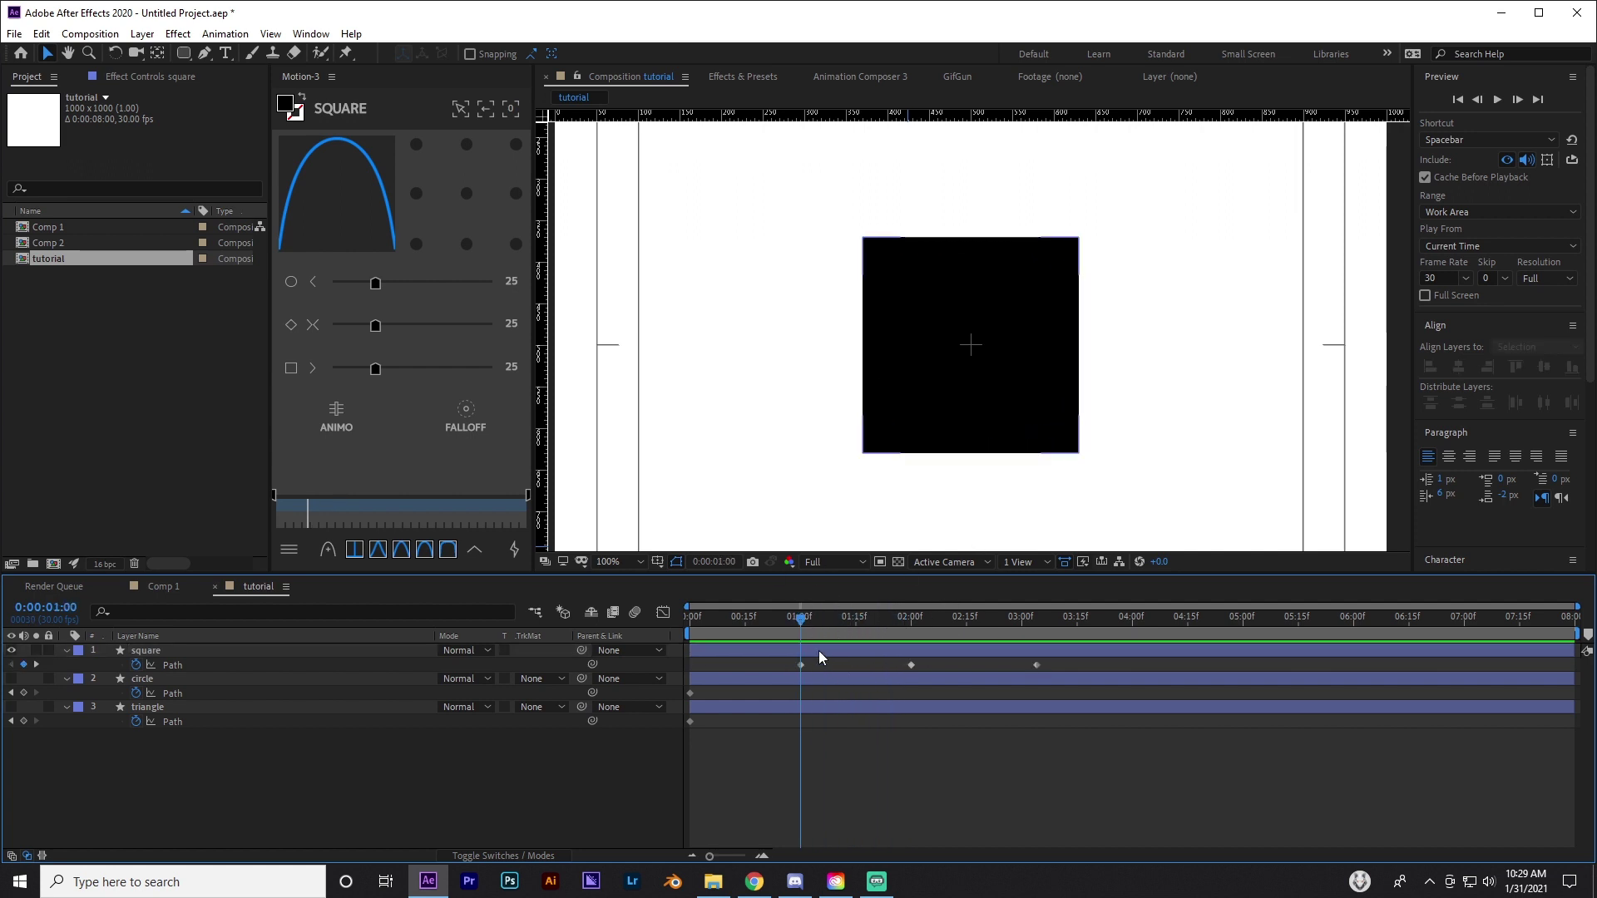
# Set the top-left corner as the first vertex of the square layer's path at the 0:00:01:00 keyframe
pyautogui.click(818, 651)
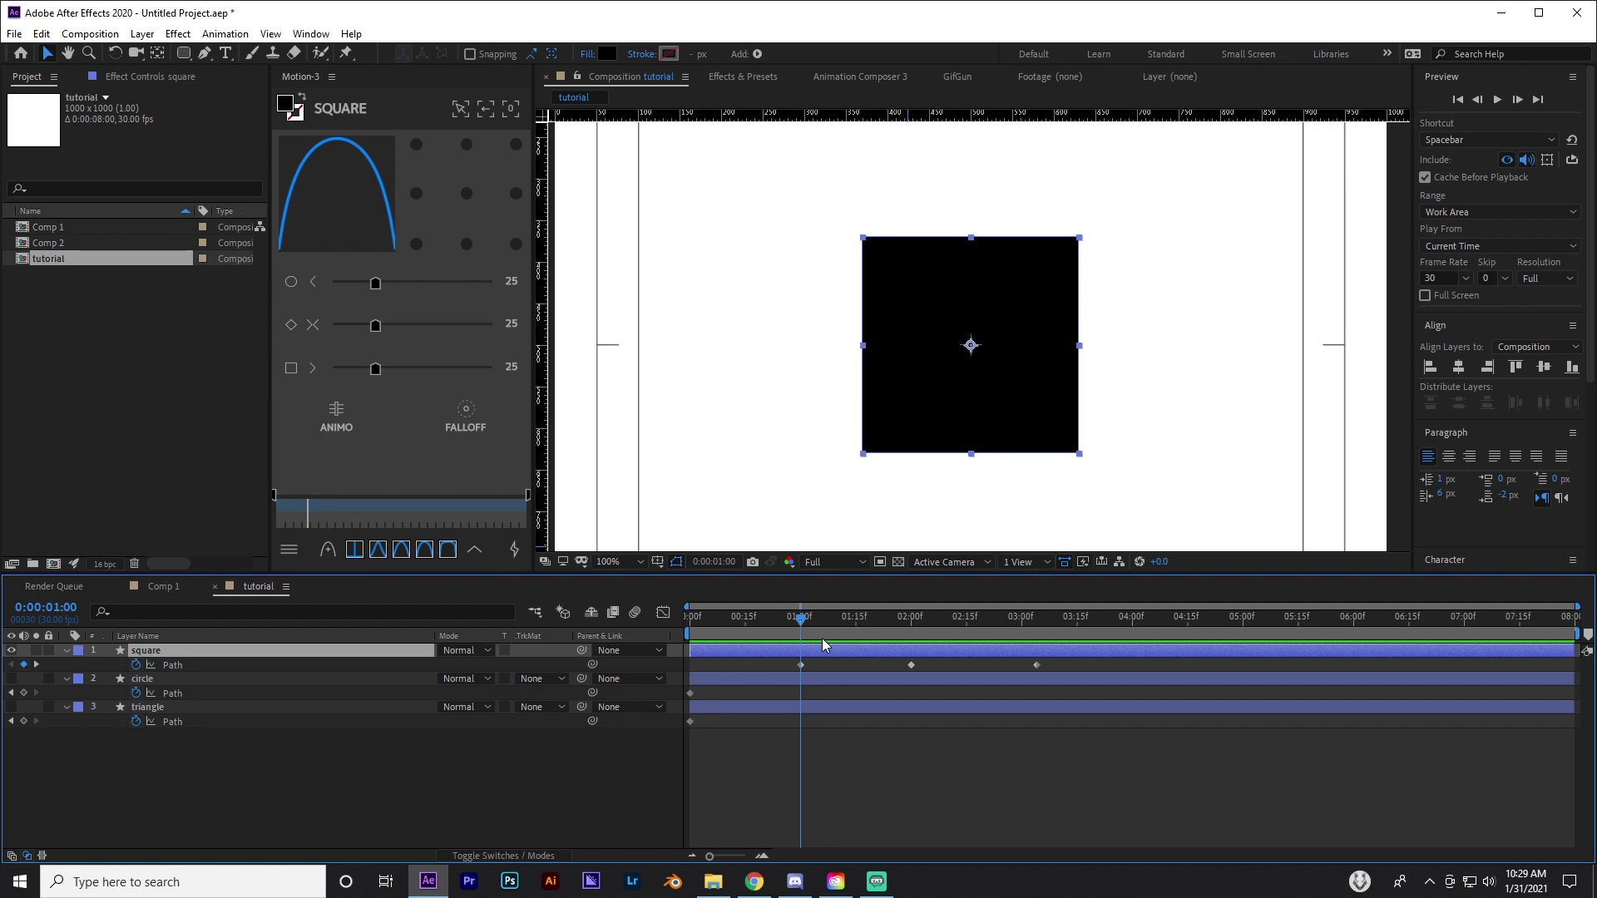
pyautogui.click(801, 666)
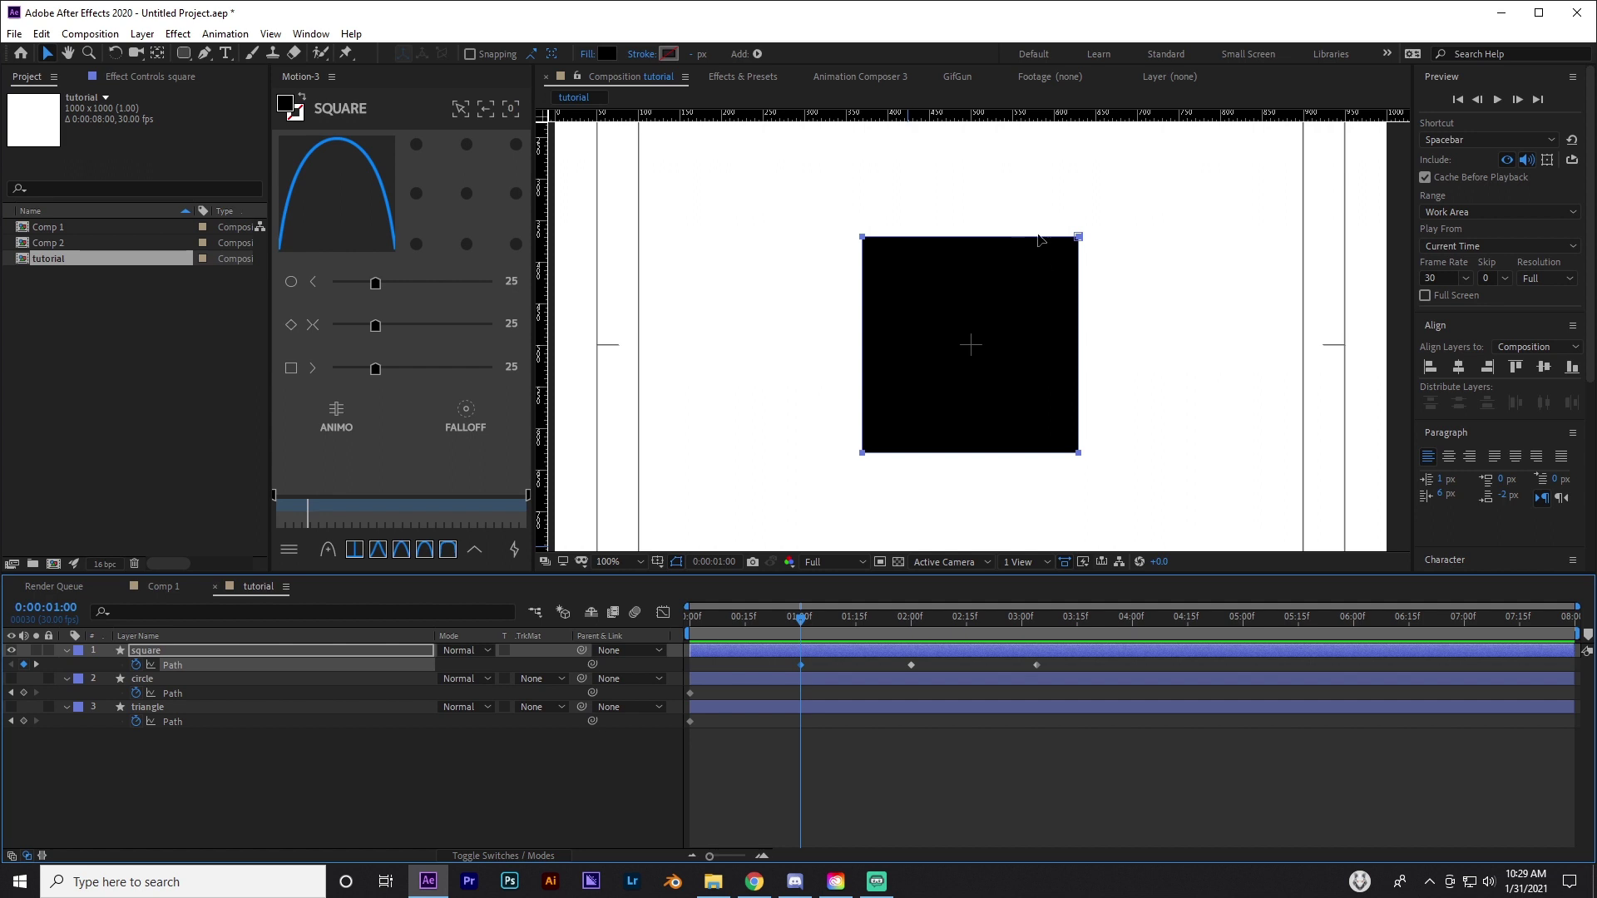
pyautogui.moveTo(835, 217); pyautogui.dragTo(883, 251)
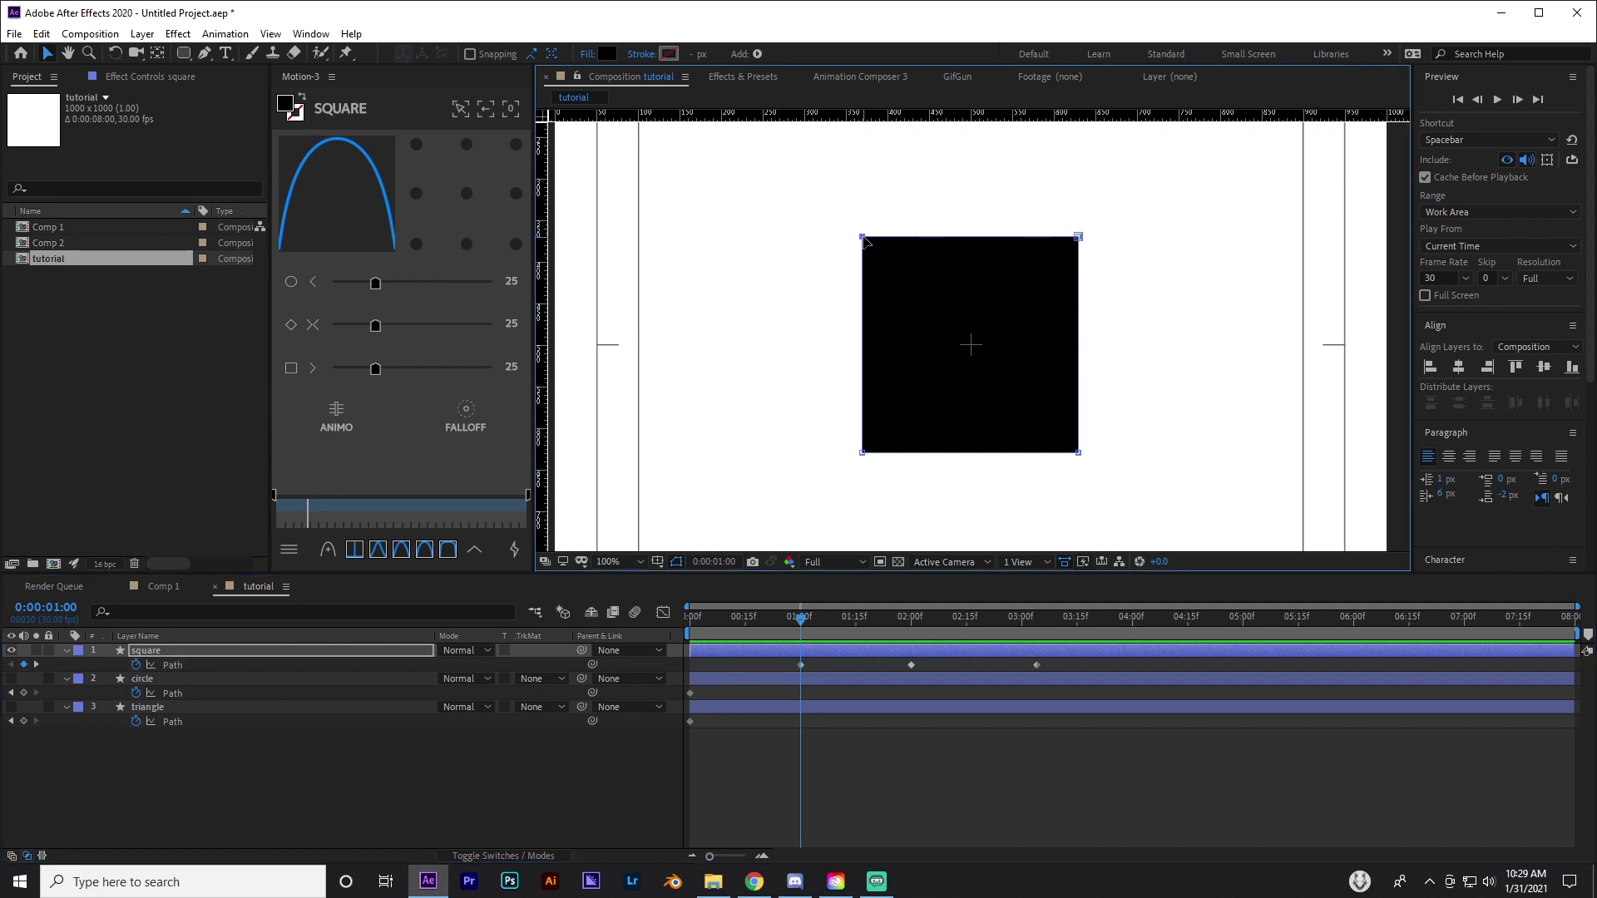
pyautogui.rightClick(866, 243)
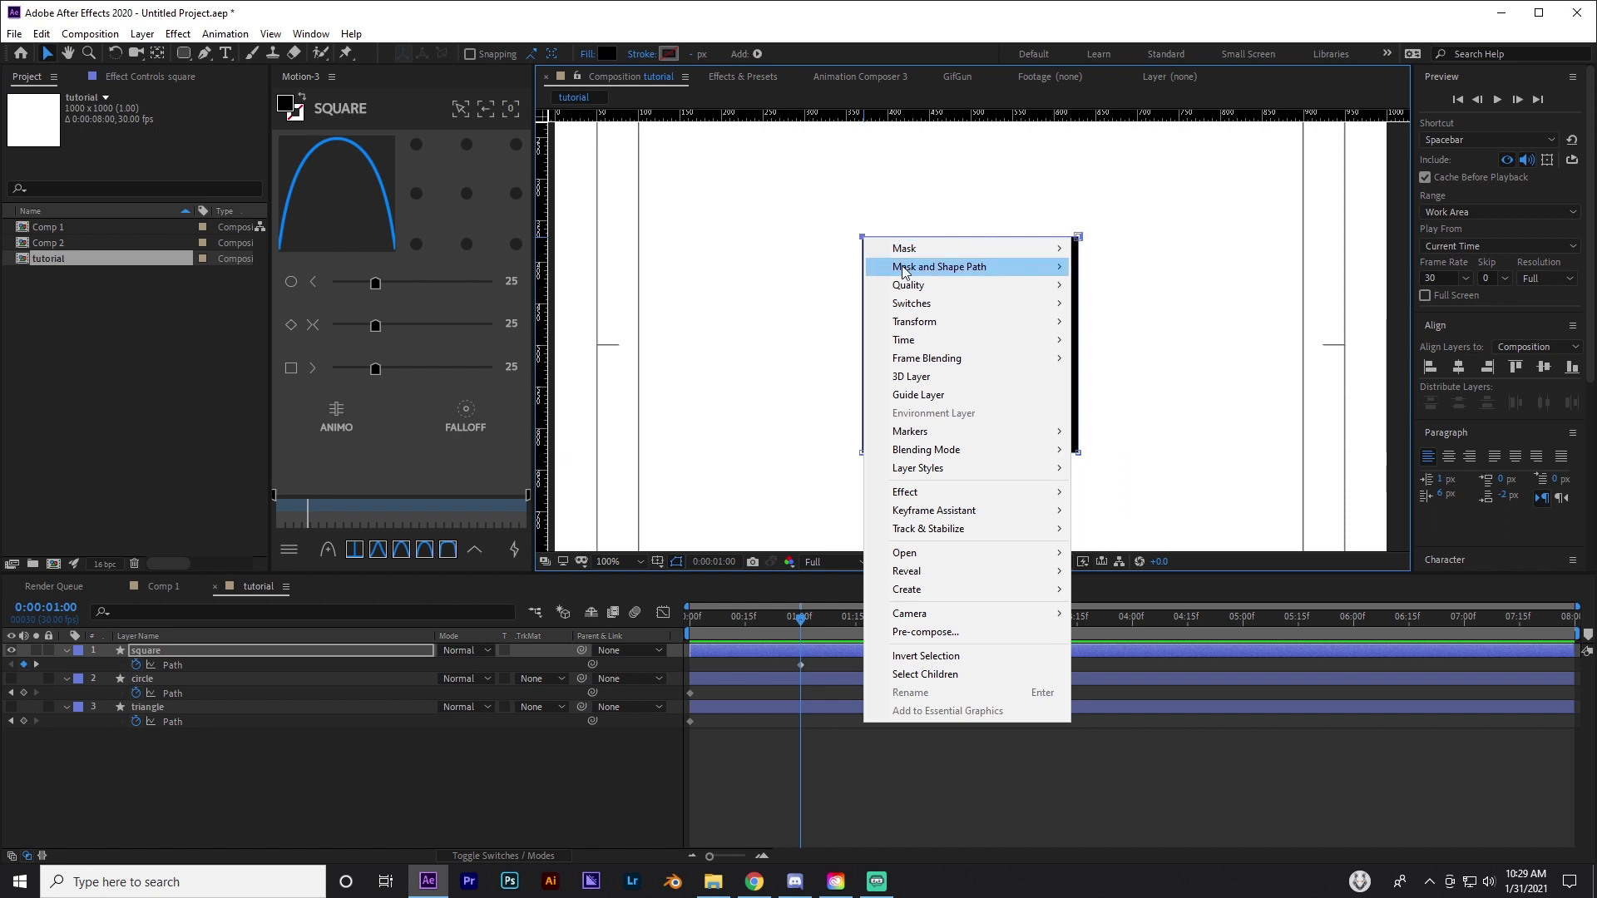
pyautogui.moveTo(907, 273)
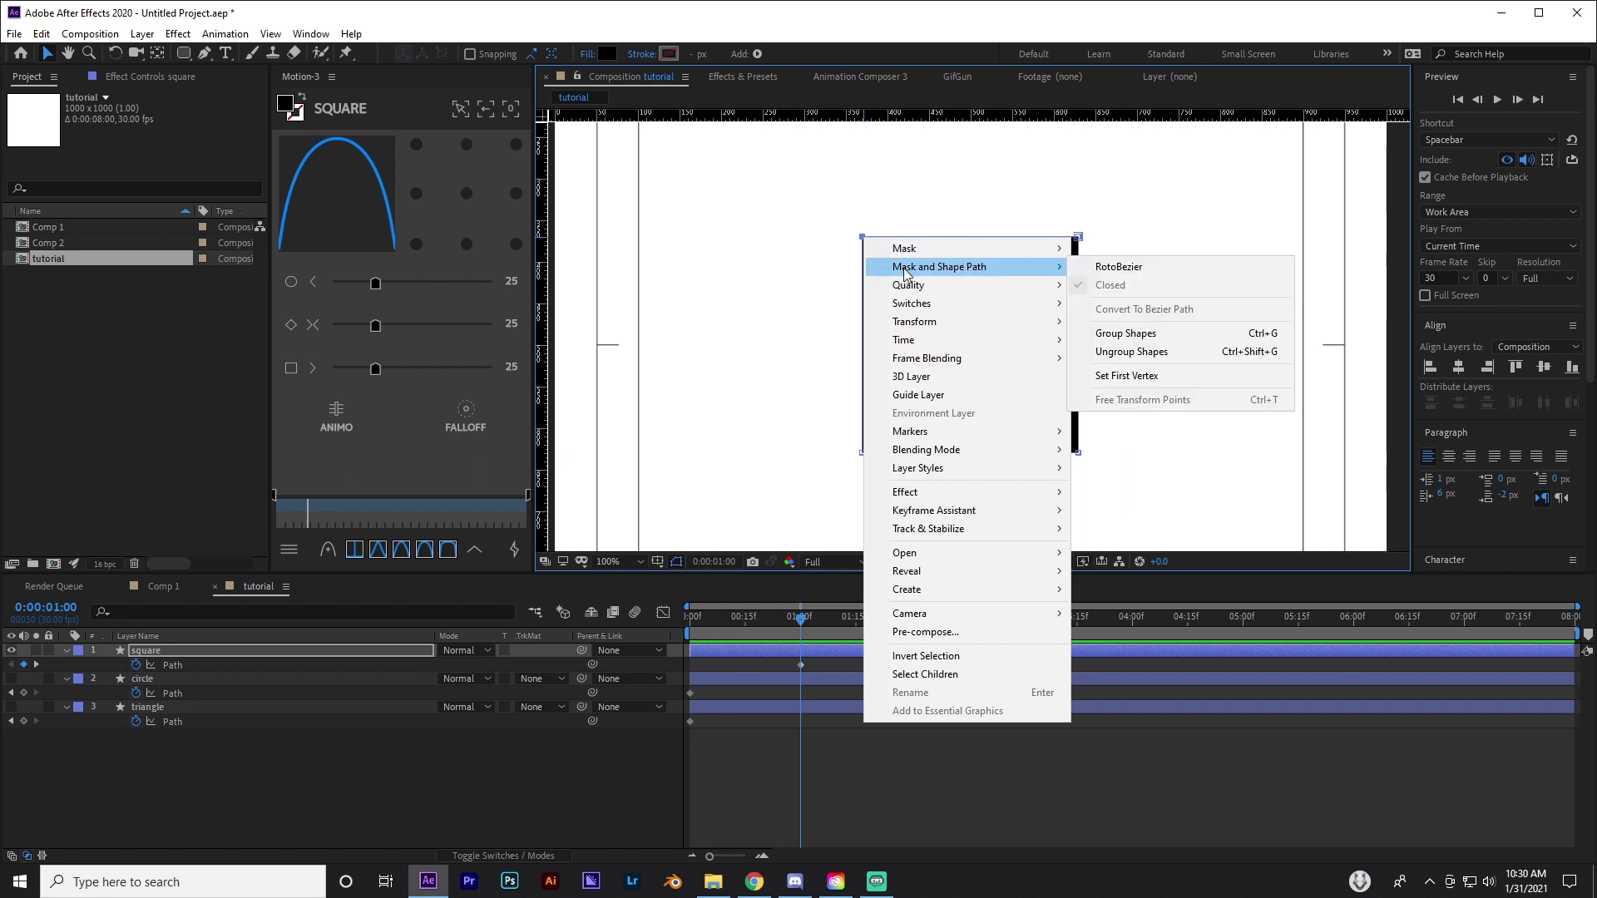
pyautogui.click(1135, 376)
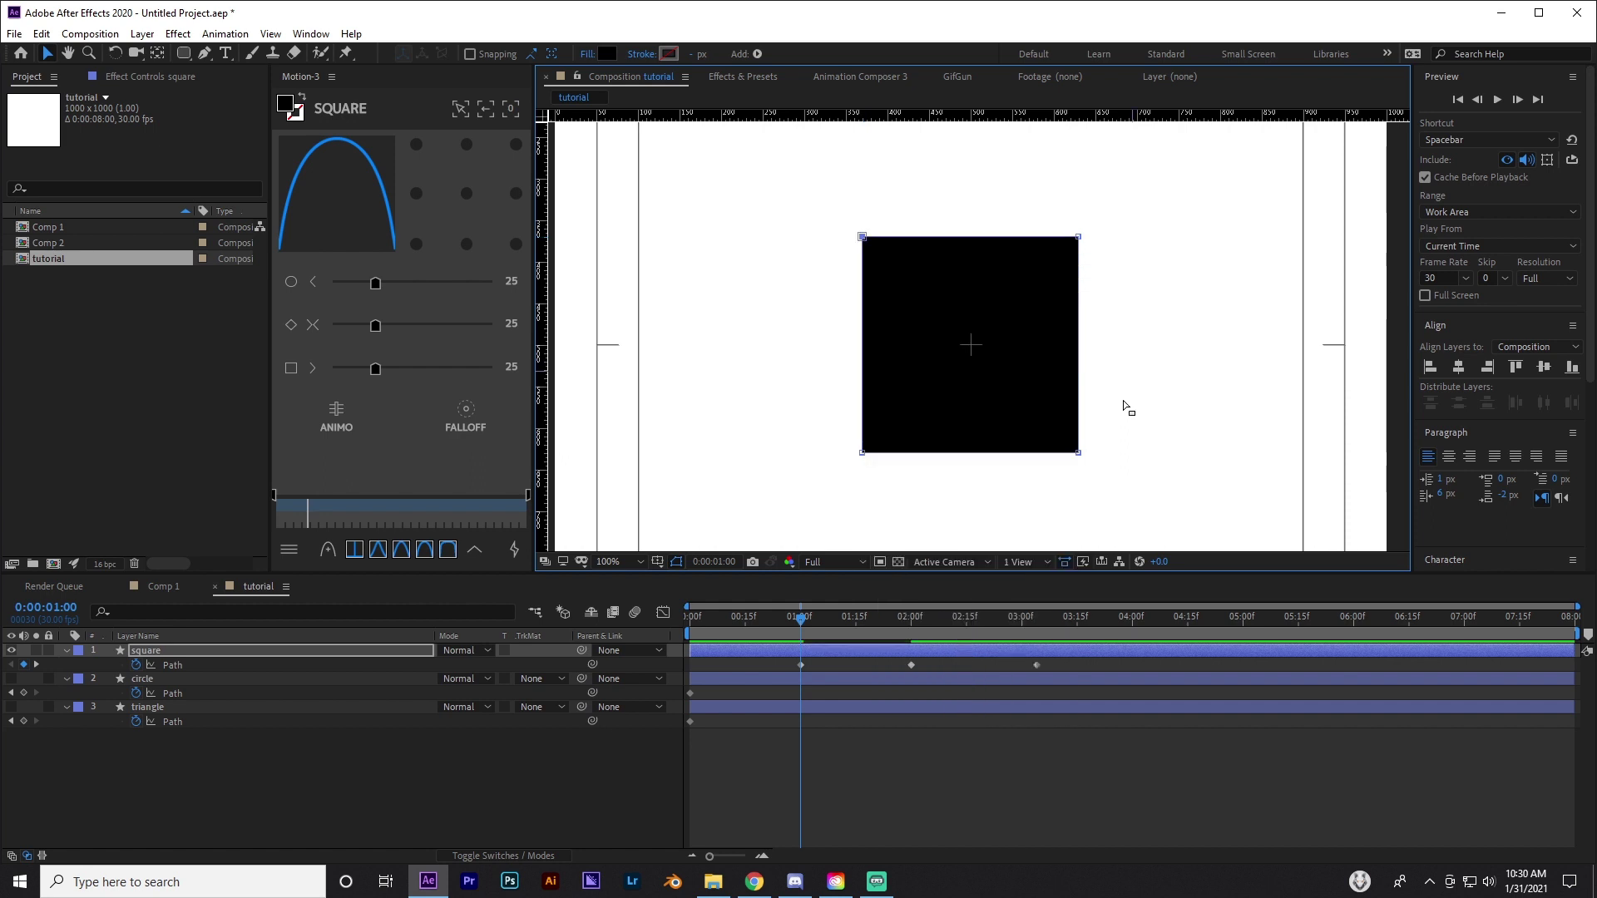
# Add a vertex on the triangle's right edge, just above the lower-right corner, at the square layer's 0:00:03:04 Path keyframe
pyautogui.moveTo(800, 620); pyautogui.dragTo(912, 617)
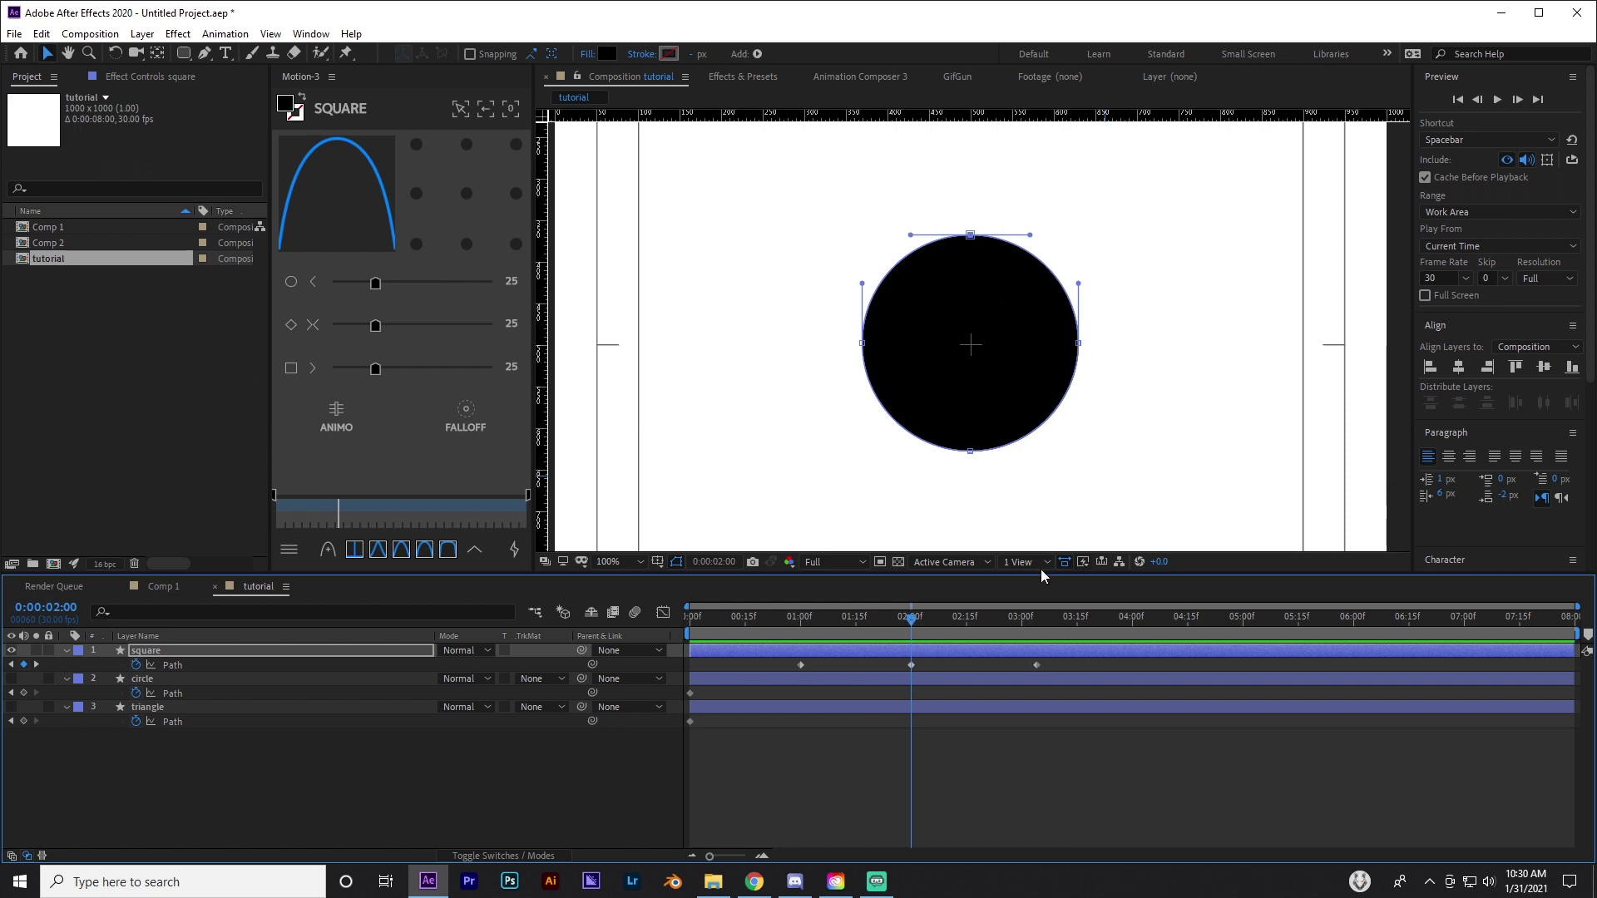
pyautogui.click(1028, 624)
pyautogui.moveTo(1029, 626); pyautogui.dragTo(1041, 625)
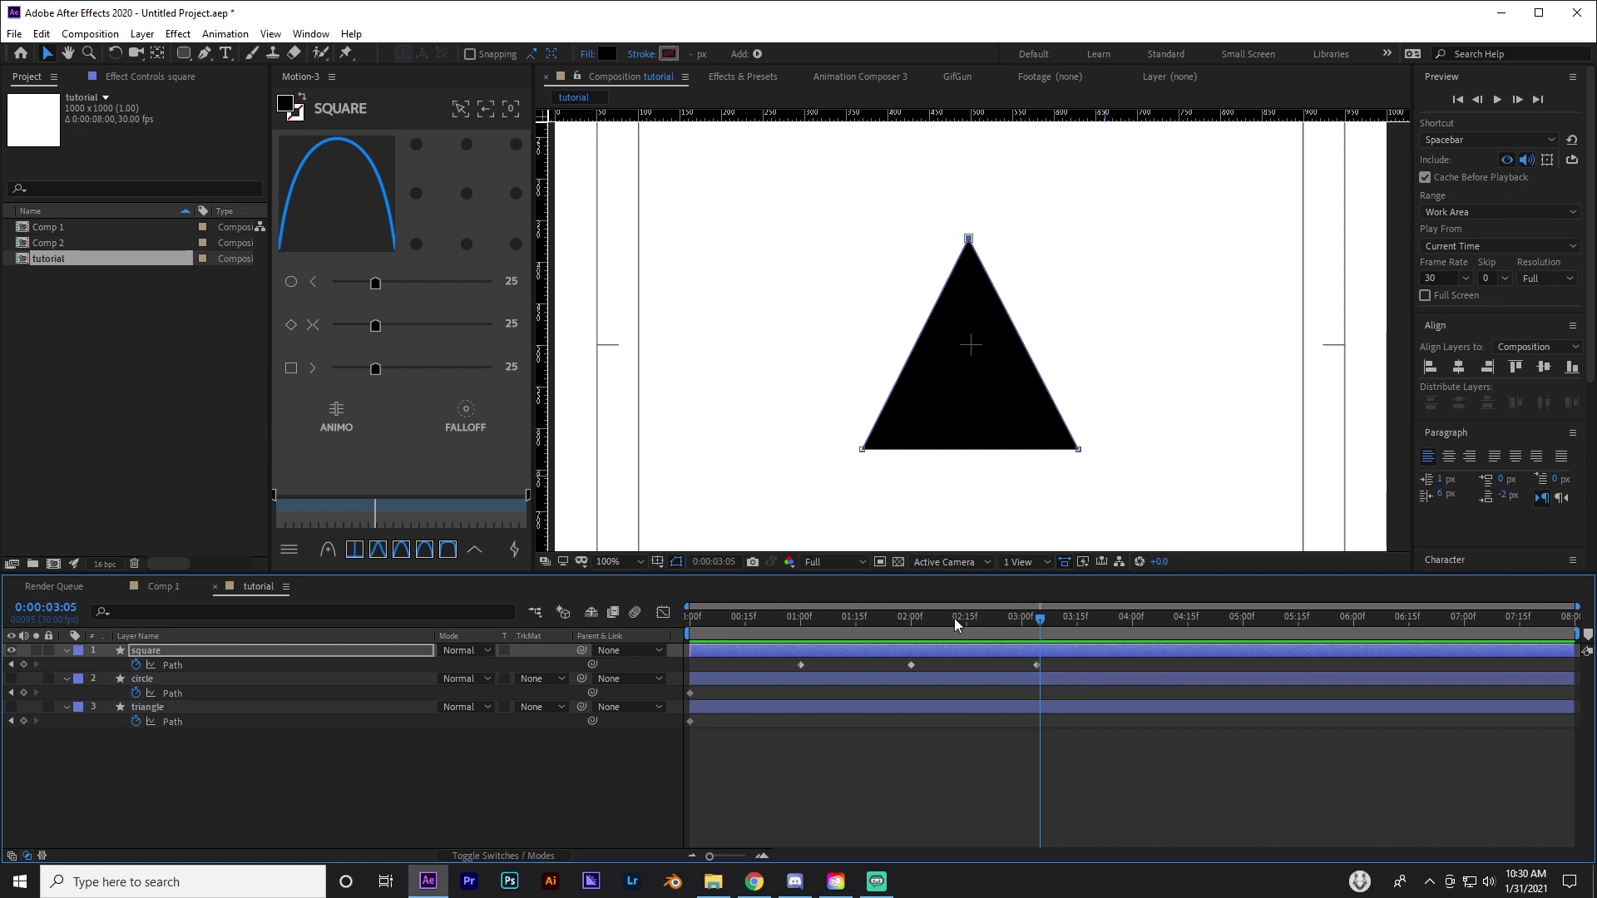
pyautogui.moveTo(955, 617); pyautogui.dragTo(912, 617)
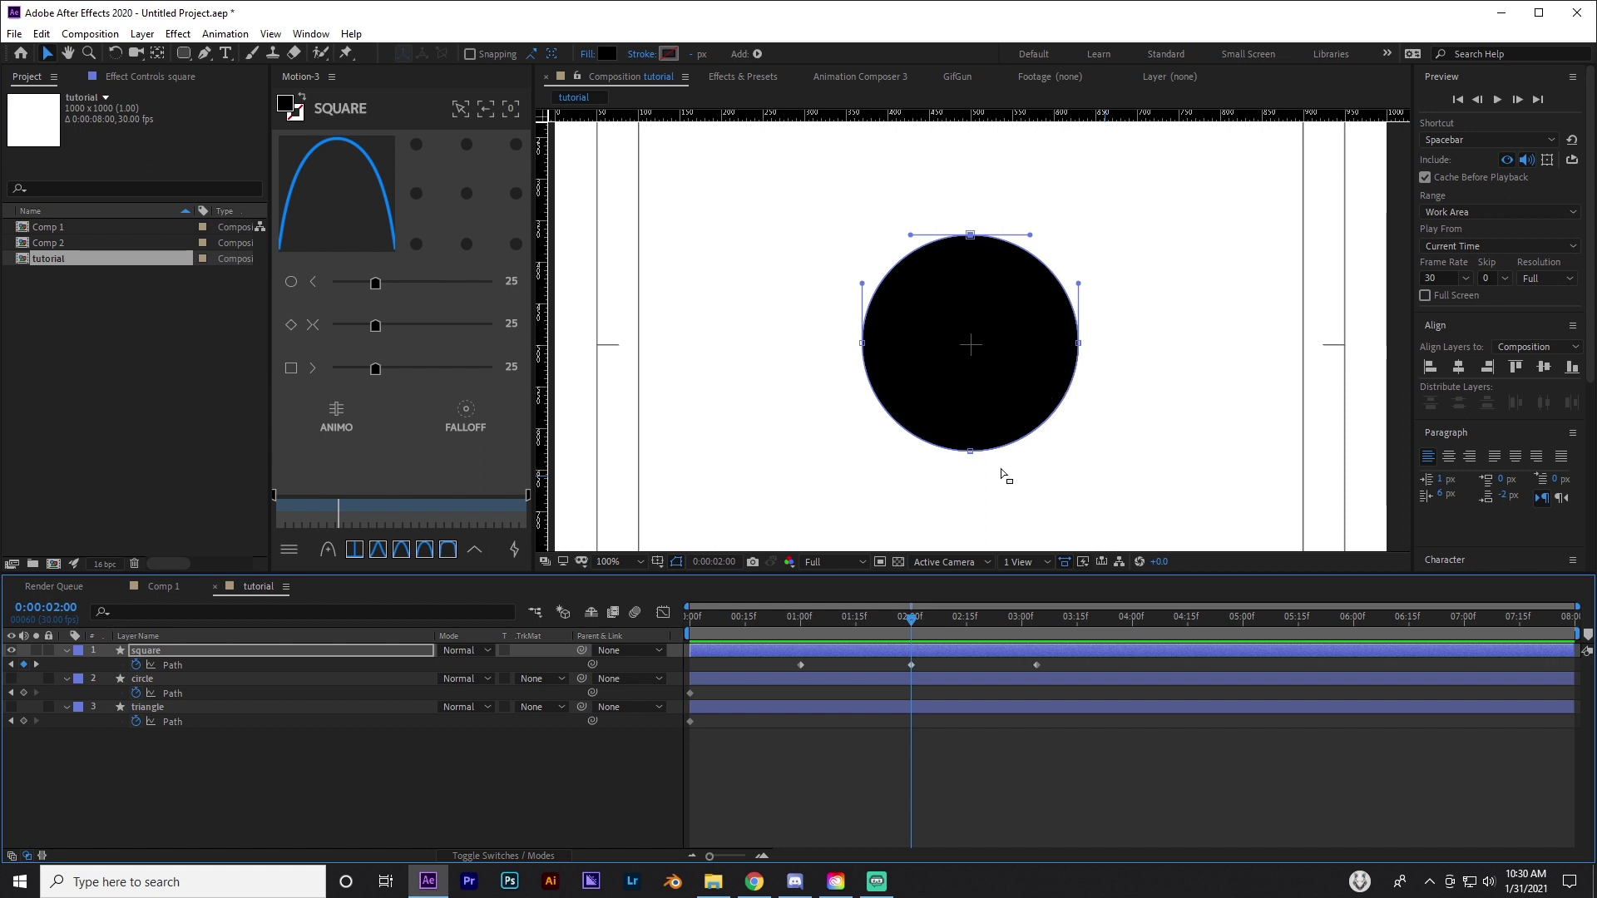
pyautogui.moveTo(1029, 618); pyautogui.dragTo(1037, 624)
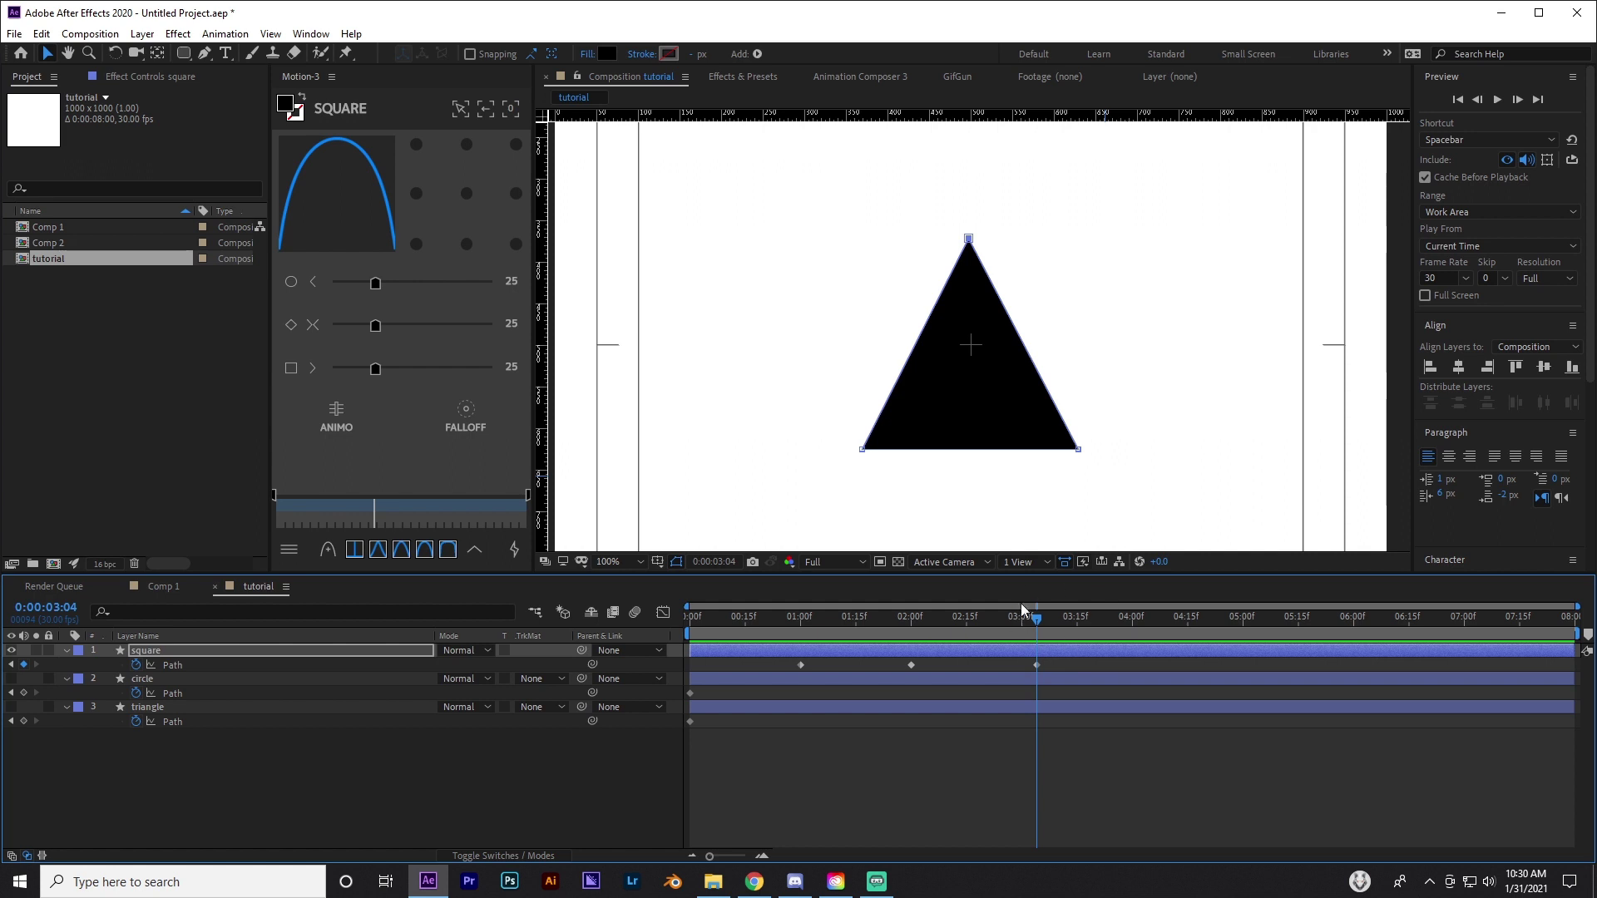
pyautogui.moveTo(1037, 625)
pyautogui.mouseDown()
pyautogui.moveTo(991, 630)
pyautogui.moveTo(1037, 626)
pyautogui.mouseUp()
pyautogui.click(205, 53)
pyautogui.click(282, 71)
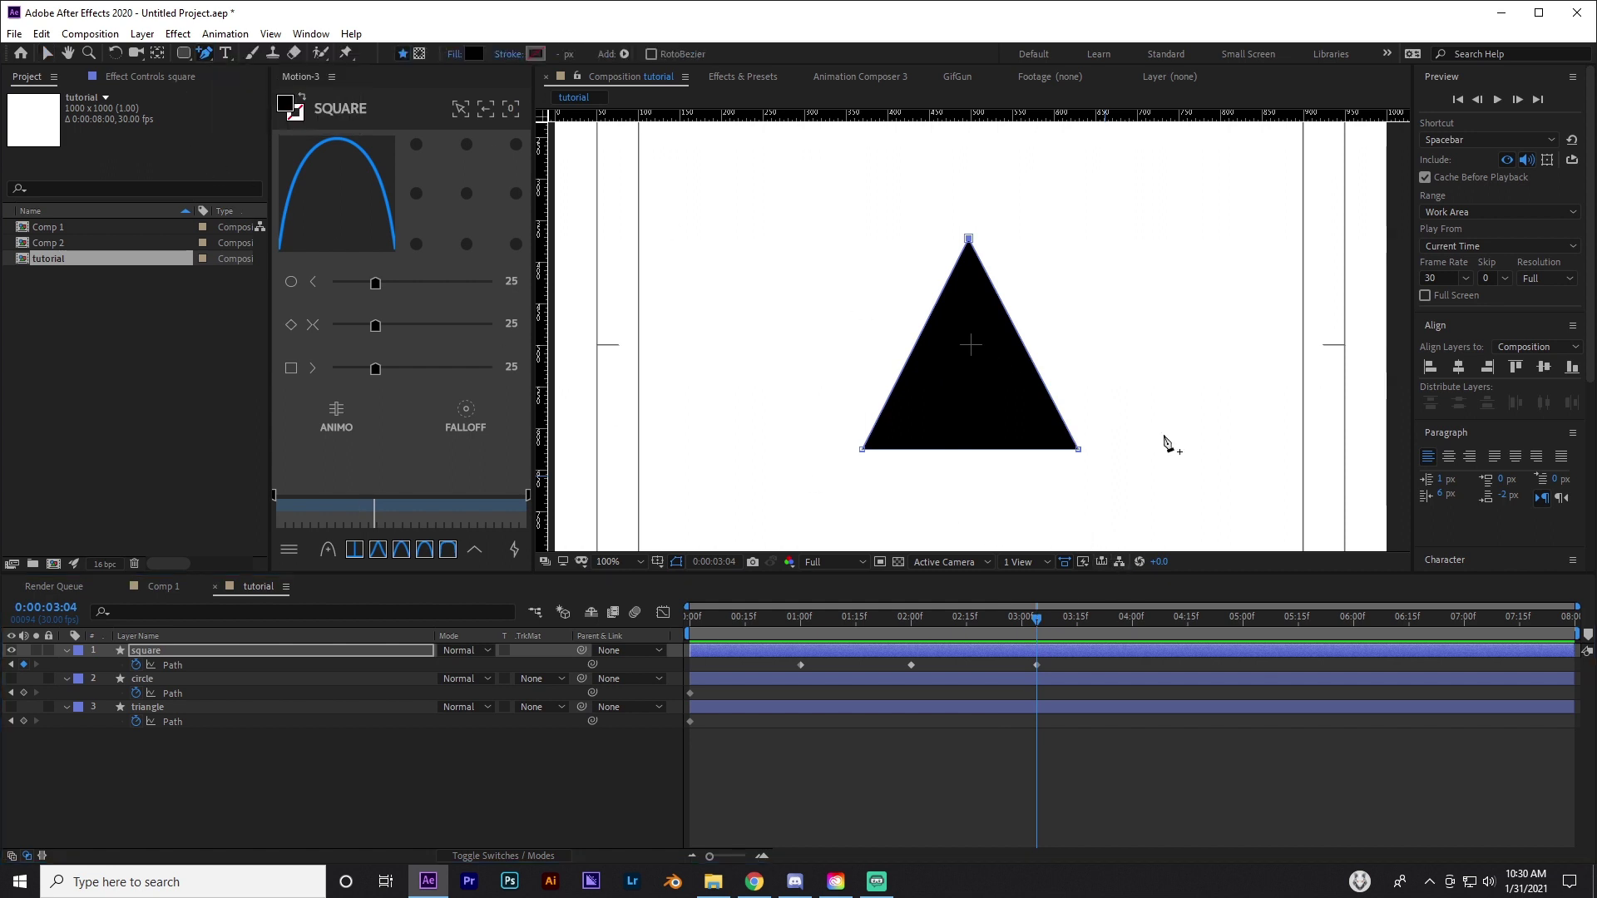
pyautogui.click(1056, 408)
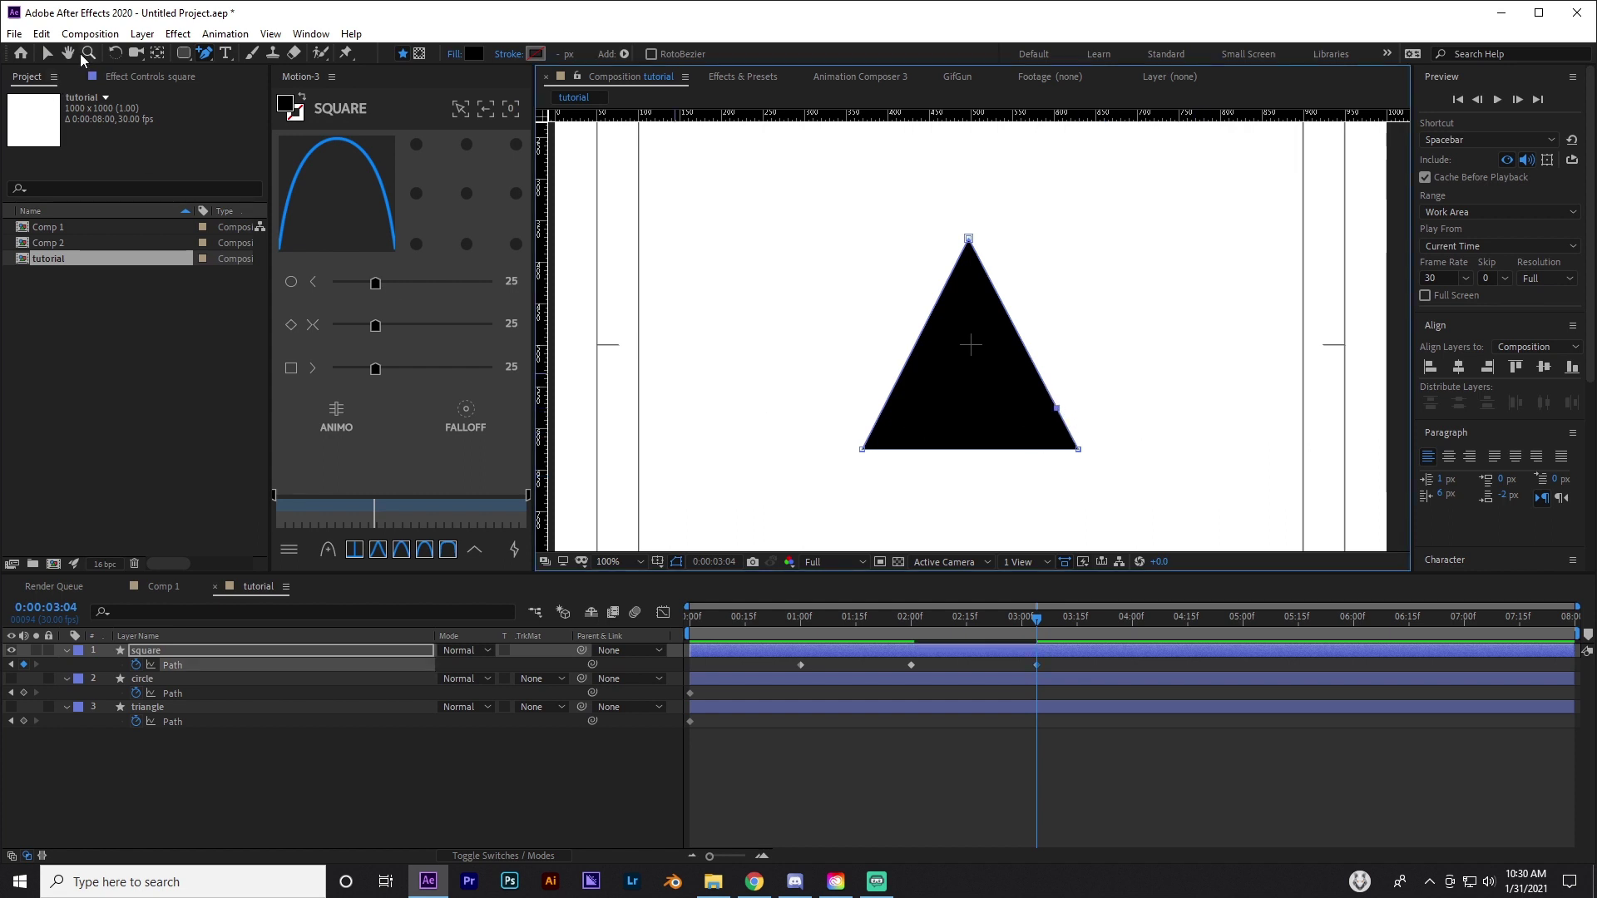
# Make the added vertex on the triangle's right edge the first vertex of the path at 0:00:03:04
pyautogui.moveTo(929, 630); pyautogui.dragTo(1037, 606)
pyautogui.press('v')
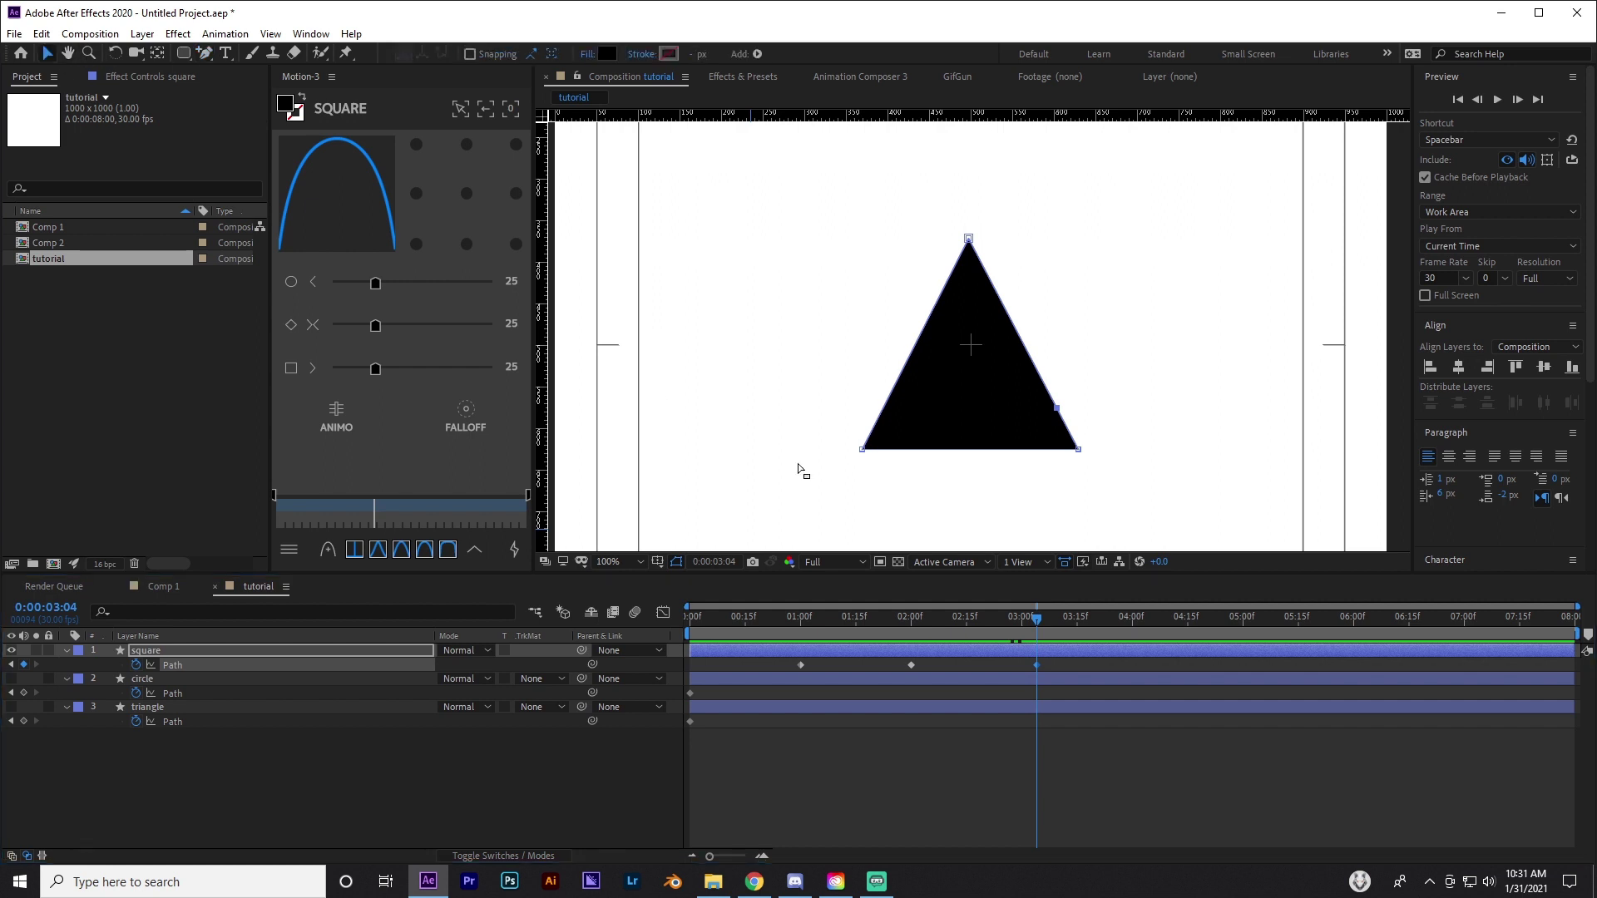
pyautogui.click(1038, 665)
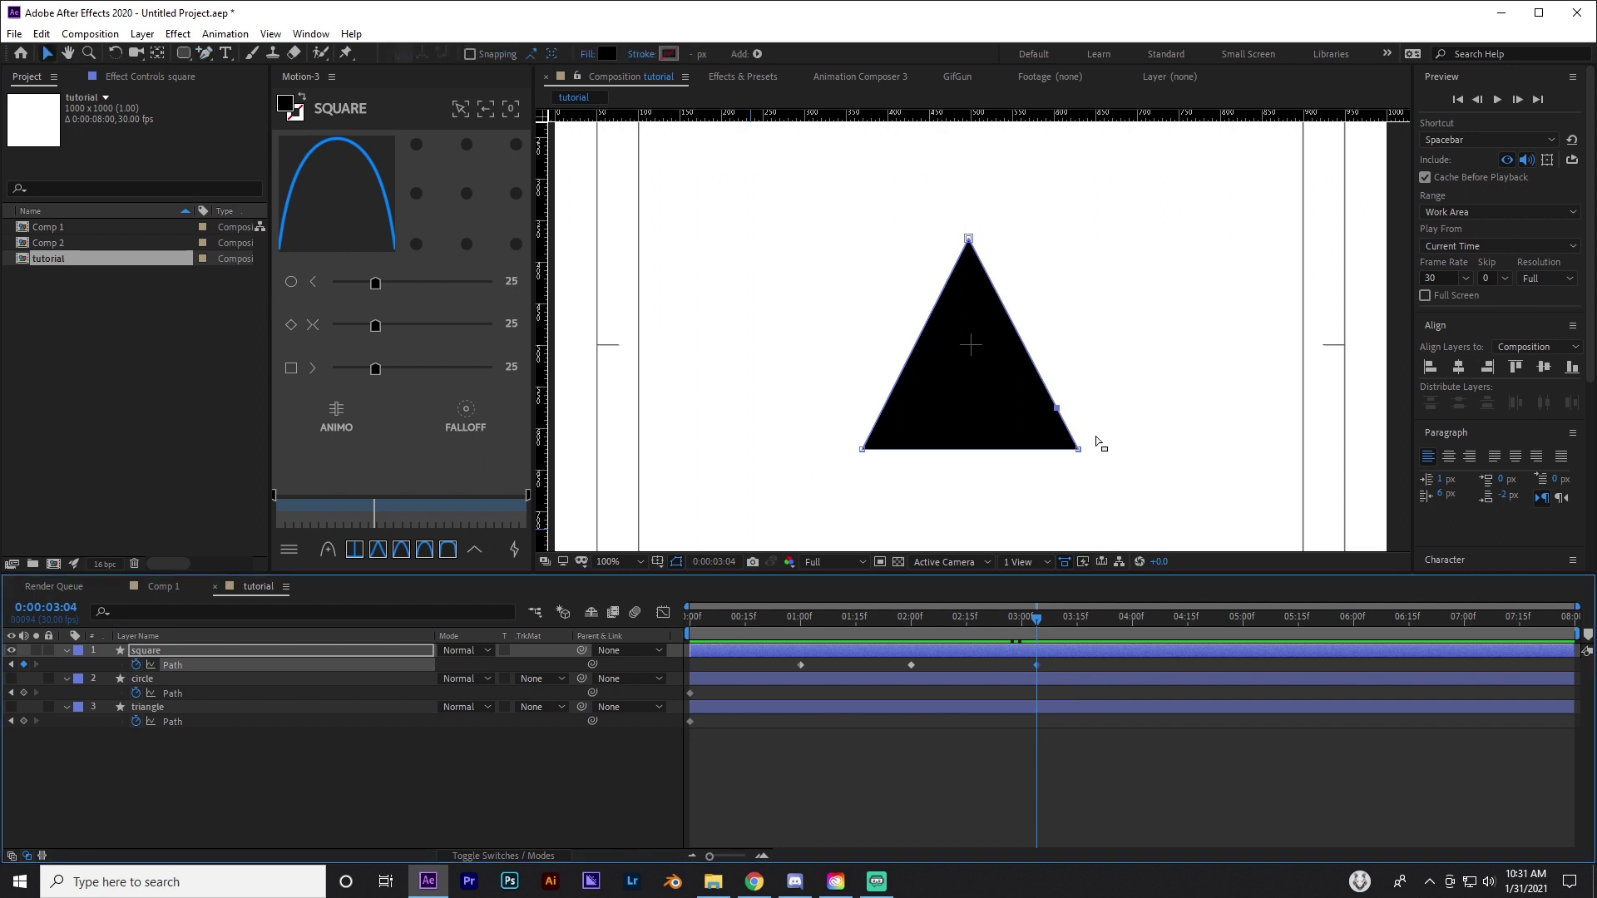
pyautogui.moveTo(1089, 387); pyautogui.dragTo(1033, 416)
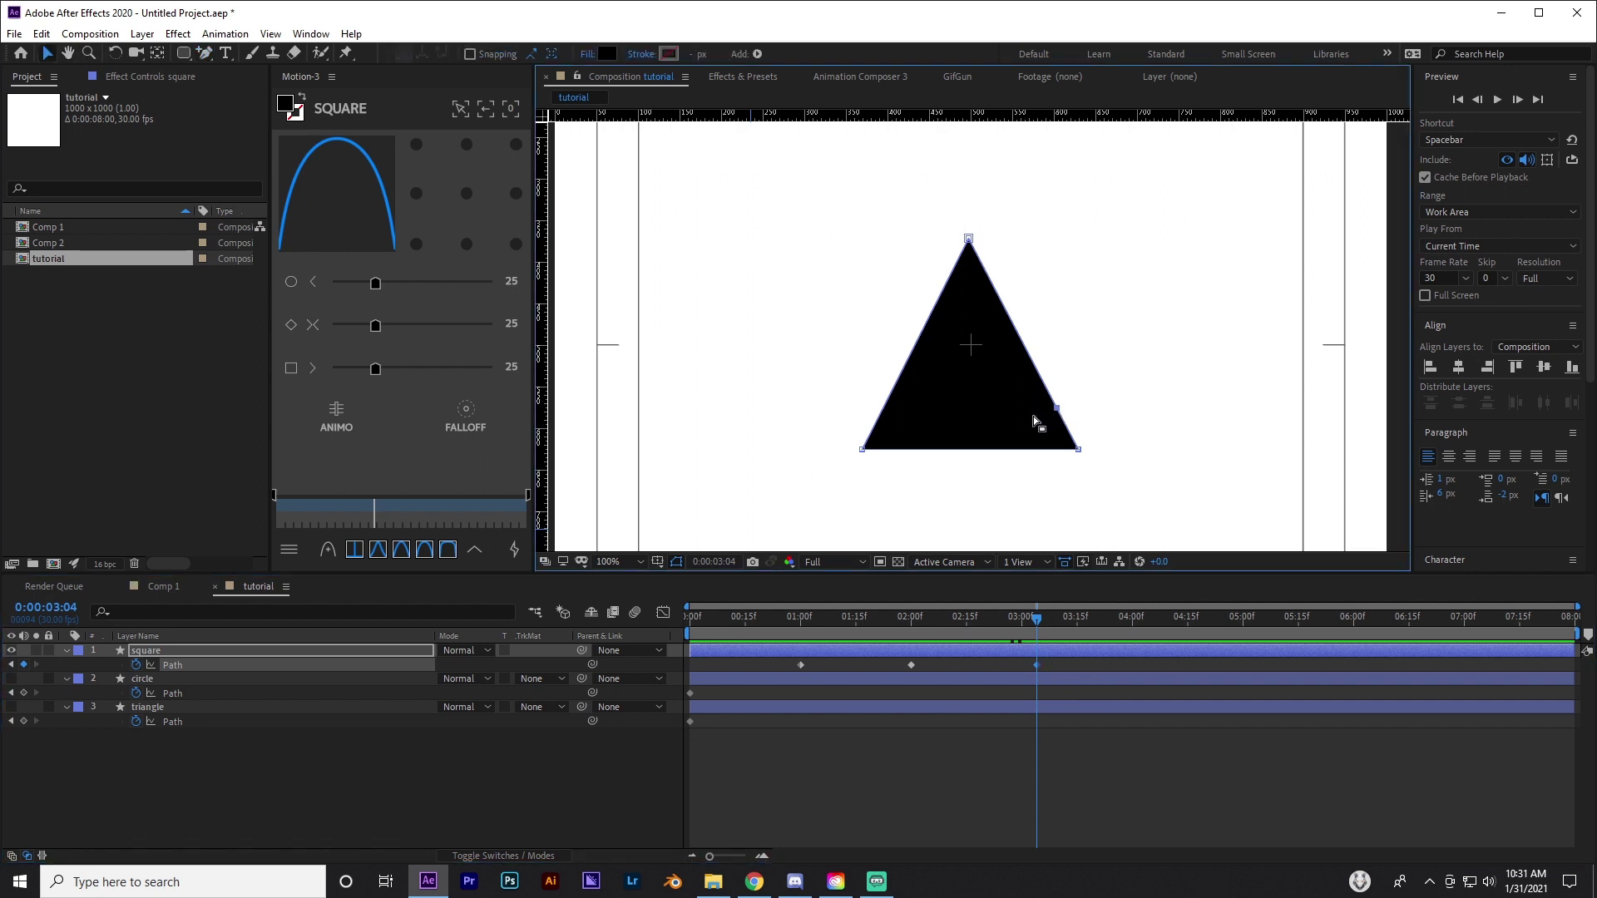
pyautogui.rightClick(1058, 412)
pyautogui.moveTo(1078, 416)
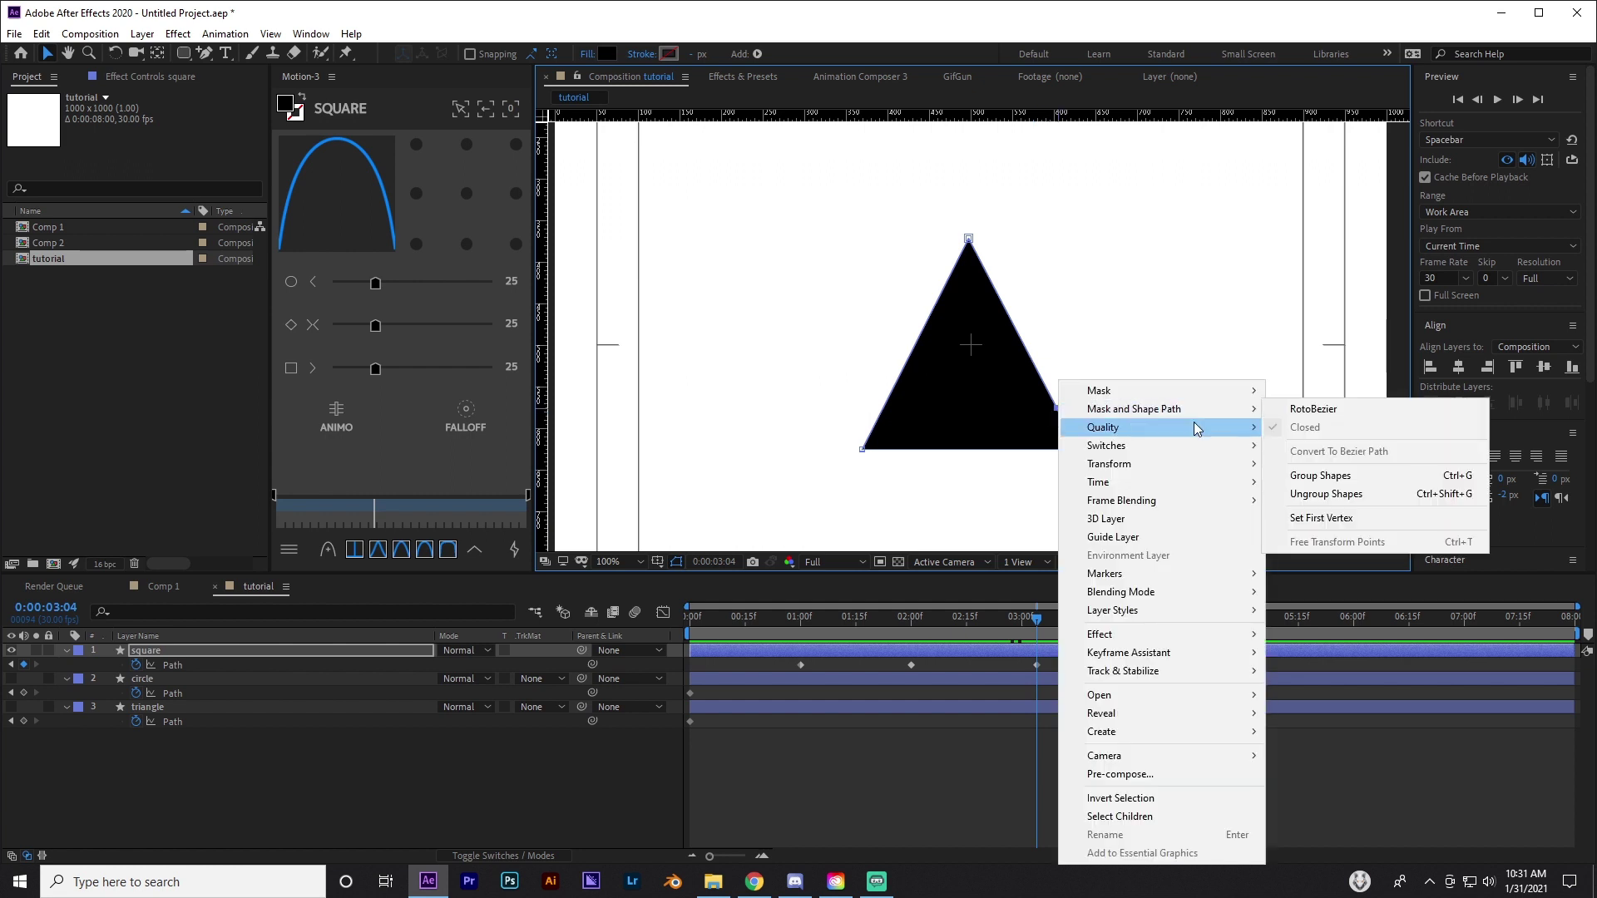
pyautogui.click(1322, 522)
# Scrub through the circle-to-triangle morph between 0:00:02:00 and 0:00:03:04 and examine how the vertices travel
pyautogui.moveTo(923, 620); pyautogui.dragTo(1044, 617)
pyautogui.click(914, 620)
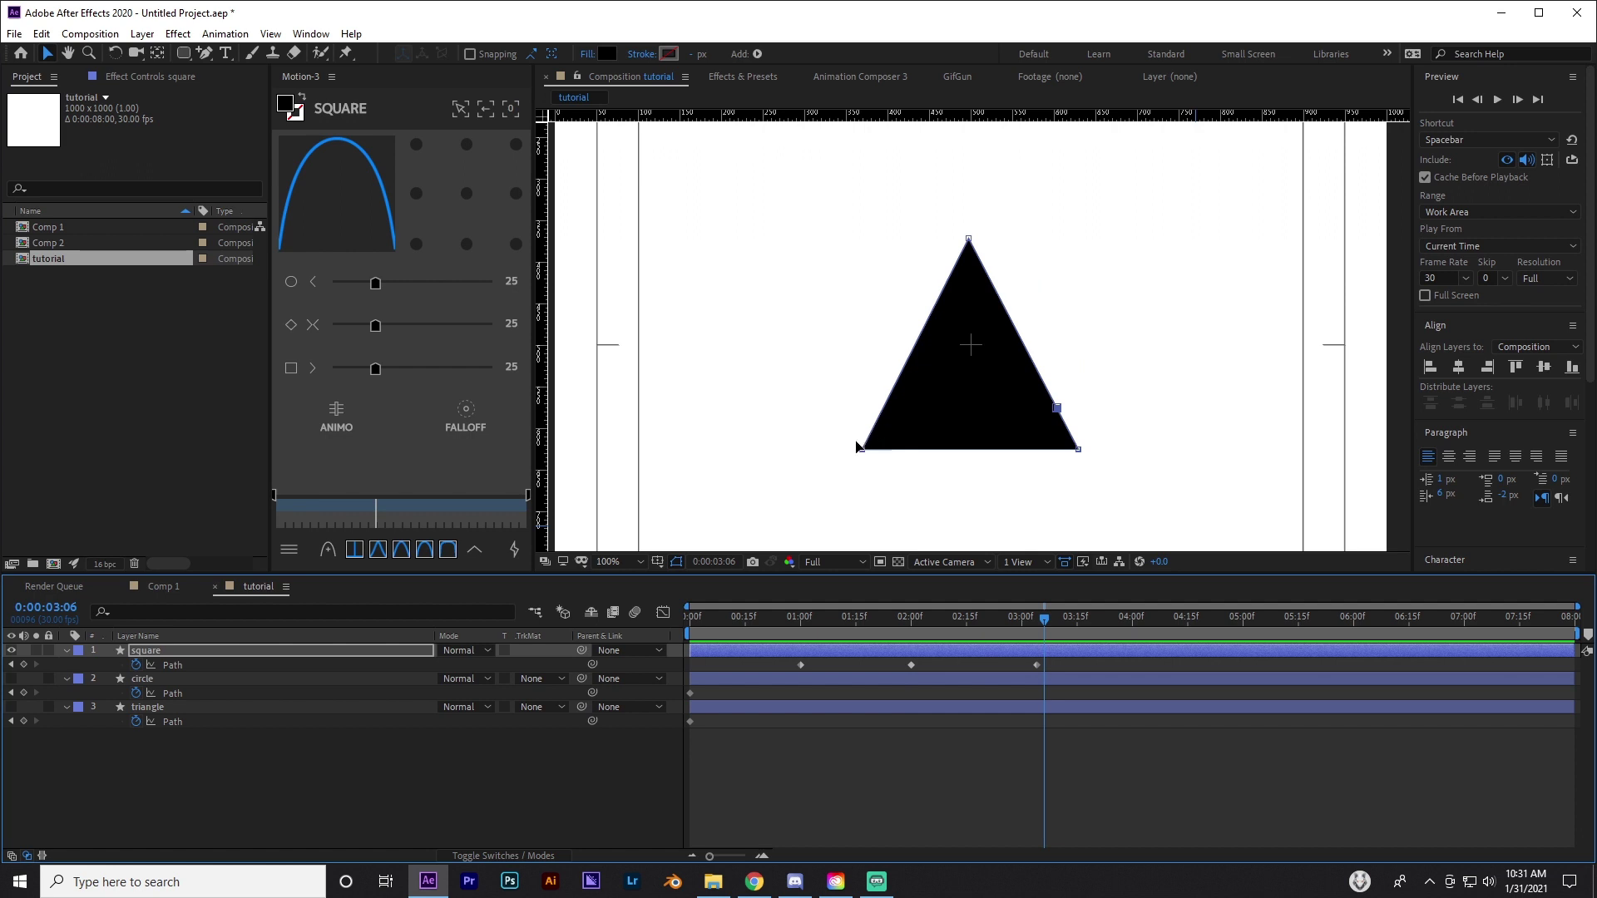
pyautogui.moveTo(994, 613); pyautogui.dragTo(920, 549)
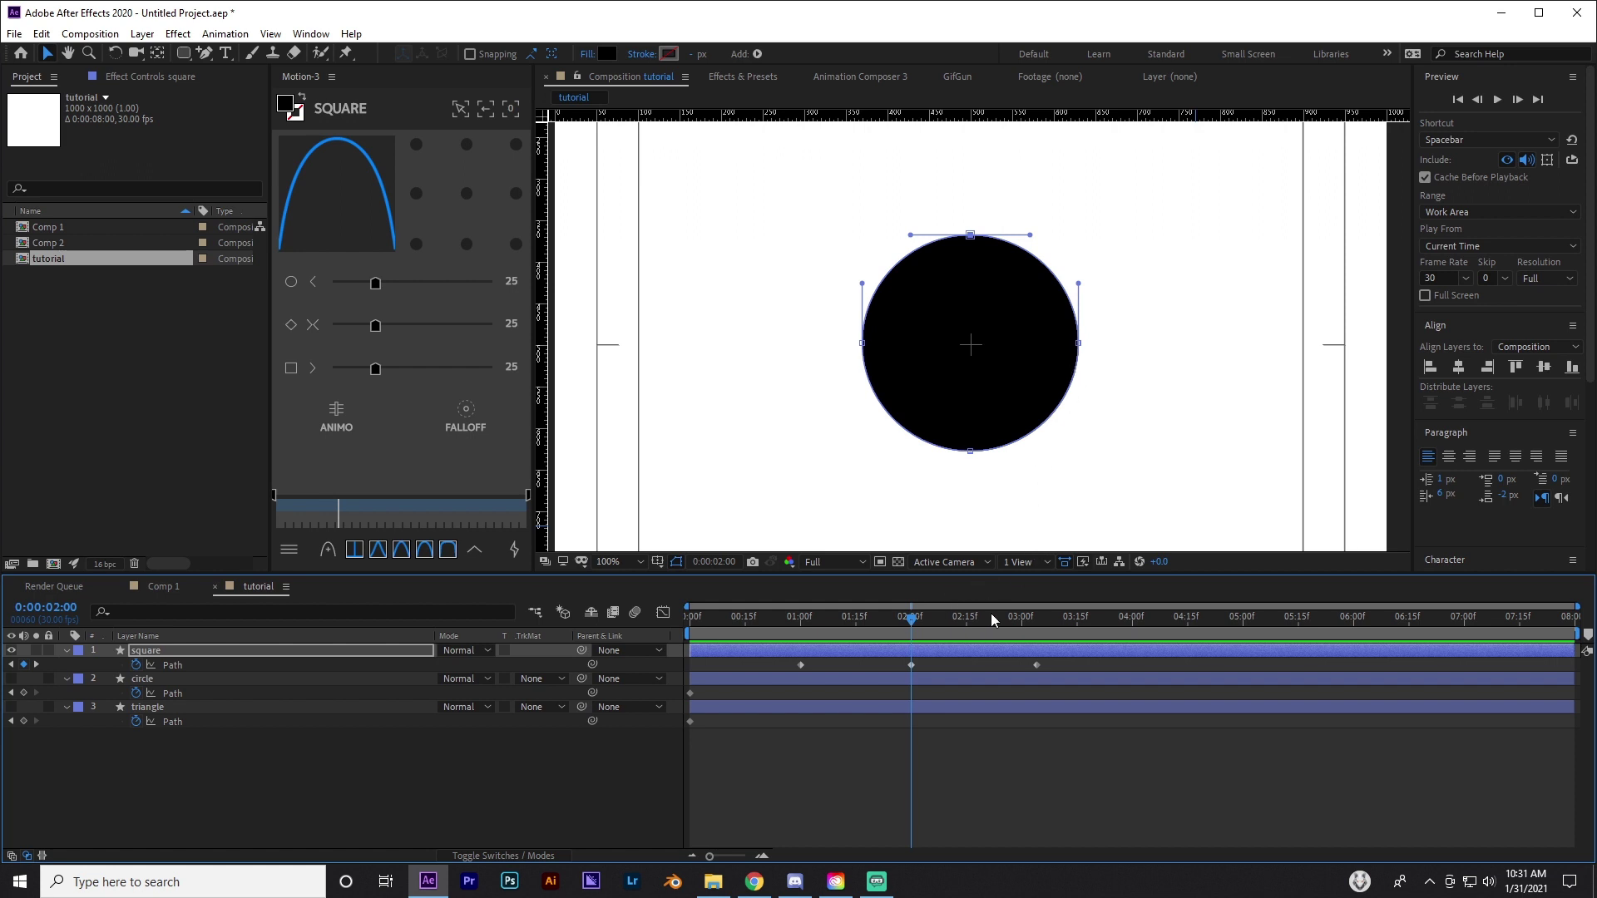
pyautogui.moveTo(918, 622); pyautogui.dragTo(1040, 620)
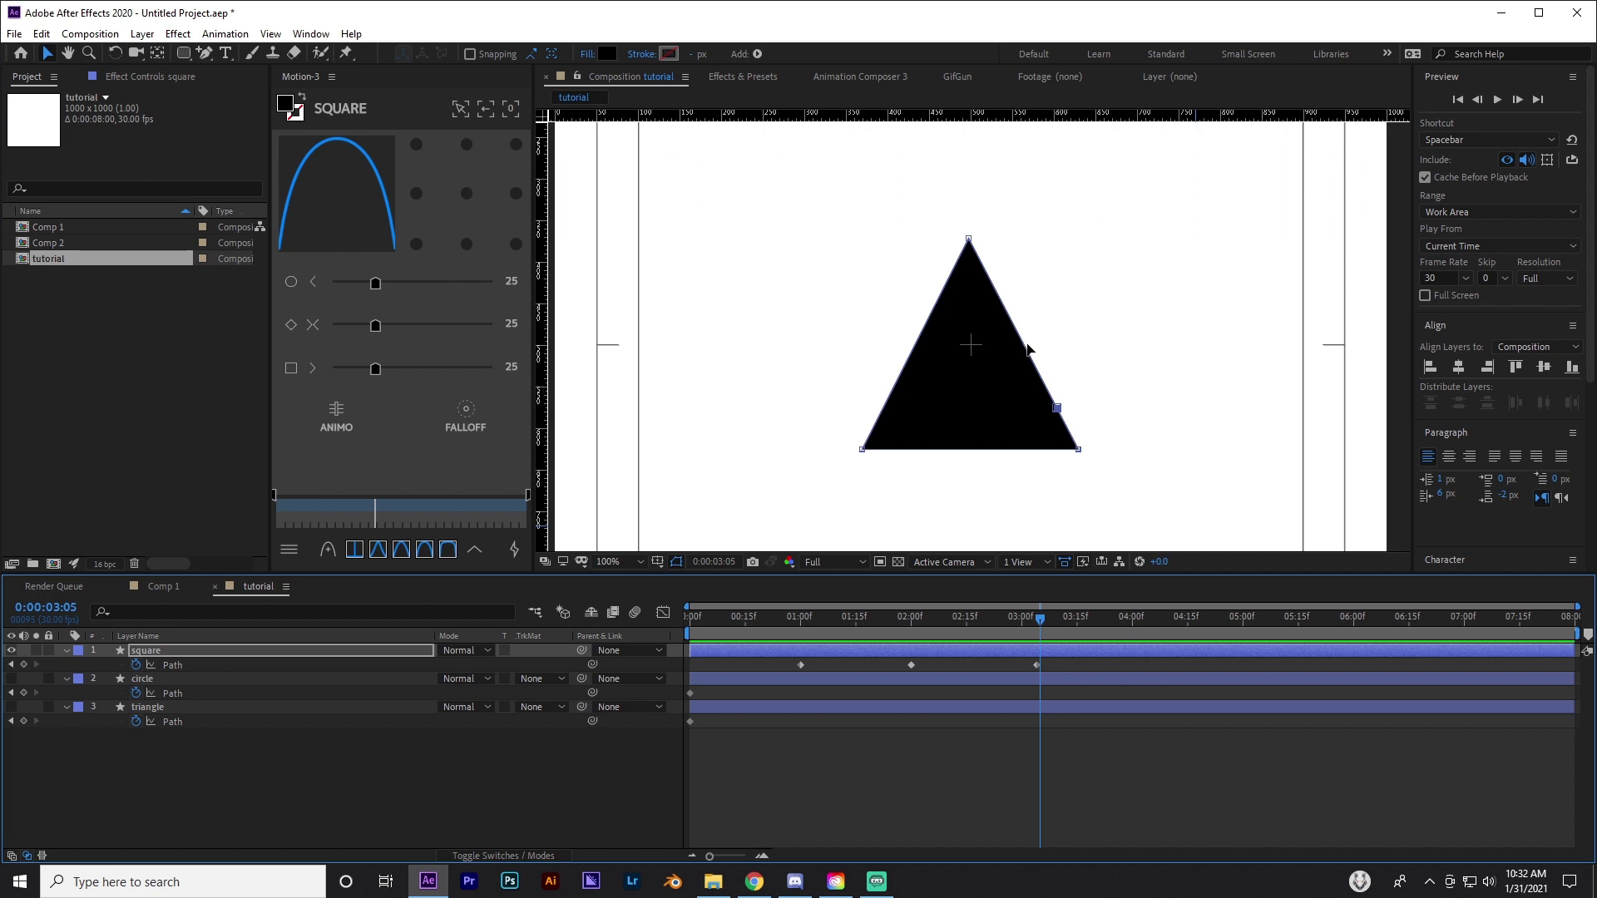
pyautogui.click(911, 621)
pyautogui.click(937, 622)
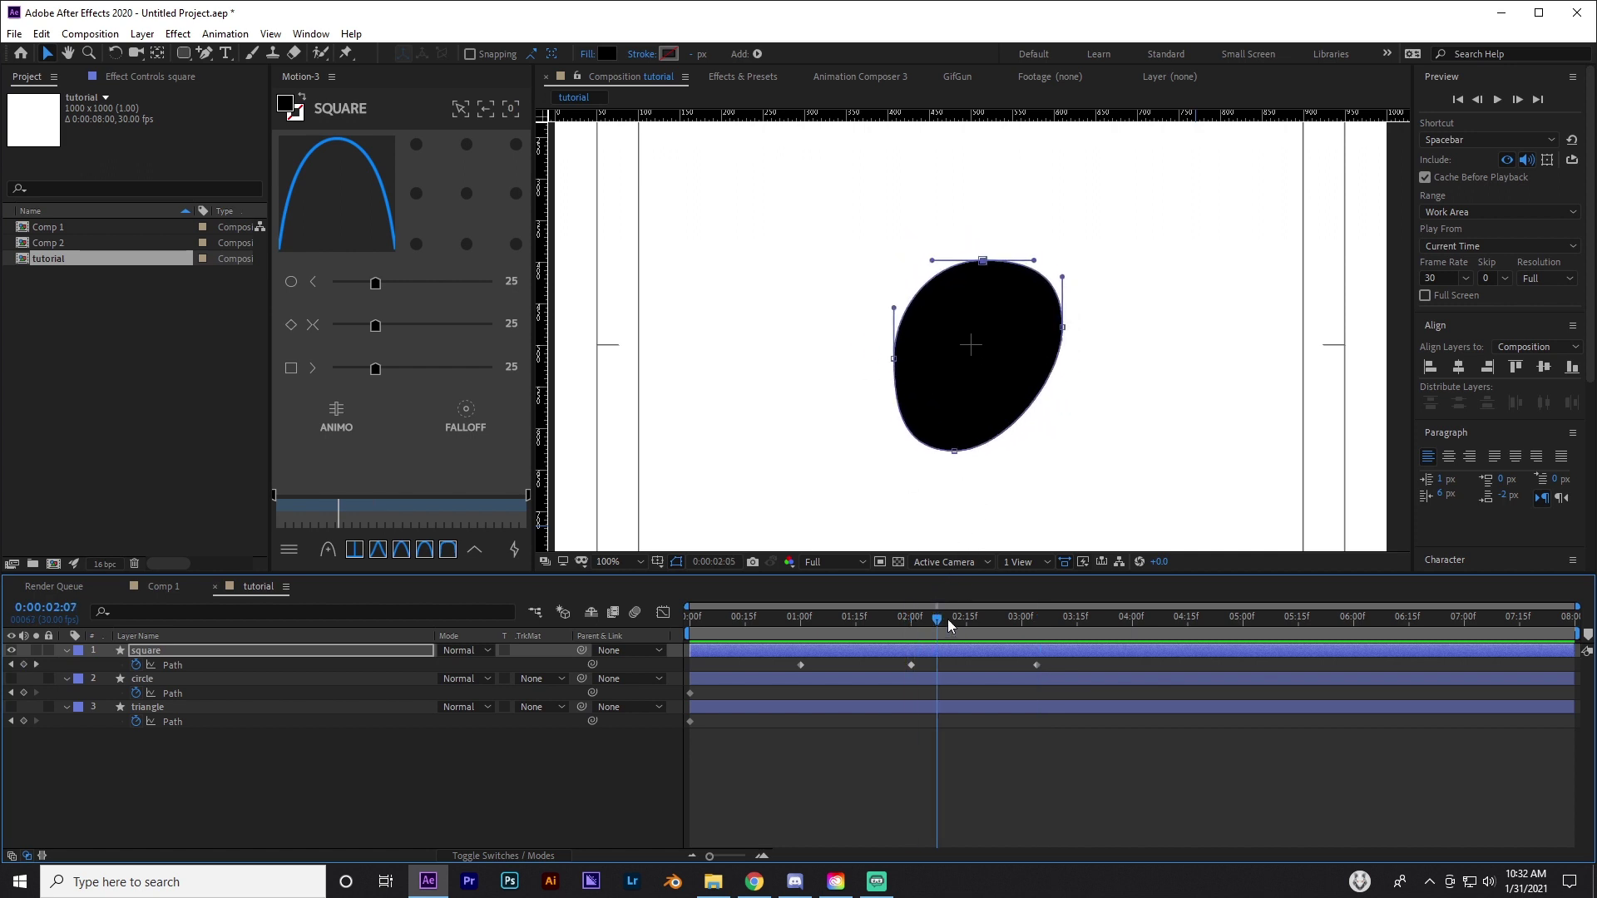
pyautogui.moveTo(950, 624); pyautogui.dragTo(1037, 622)
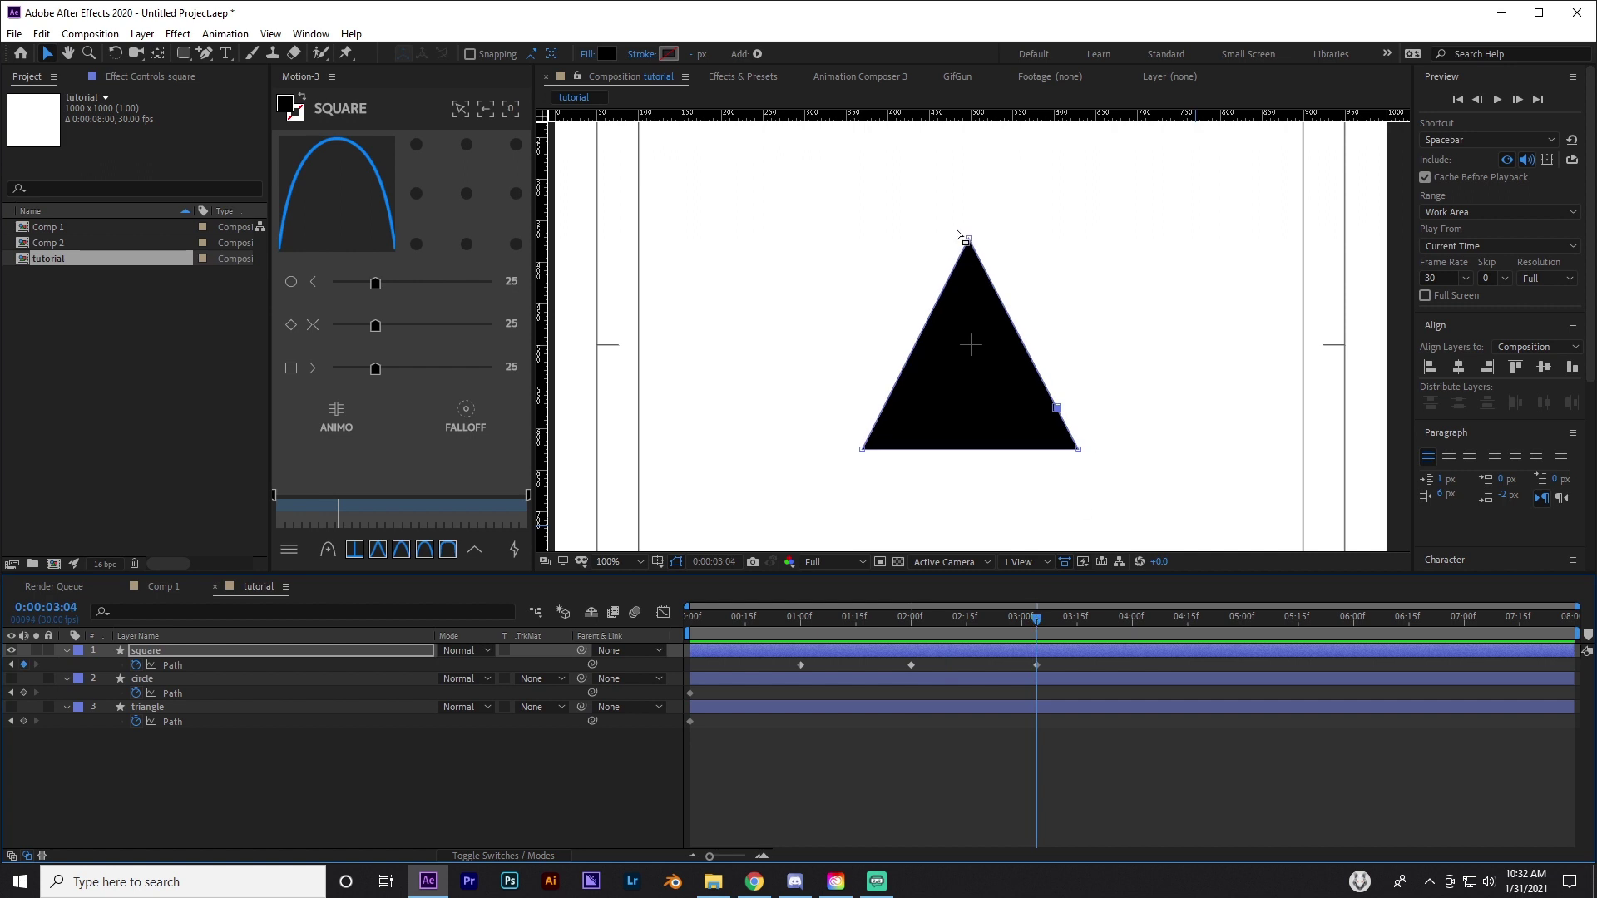
# Place a vertical and a horizontal guide through the triangle's lower-right corner at 0:00:03:04
pyautogui.click(1037, 662)
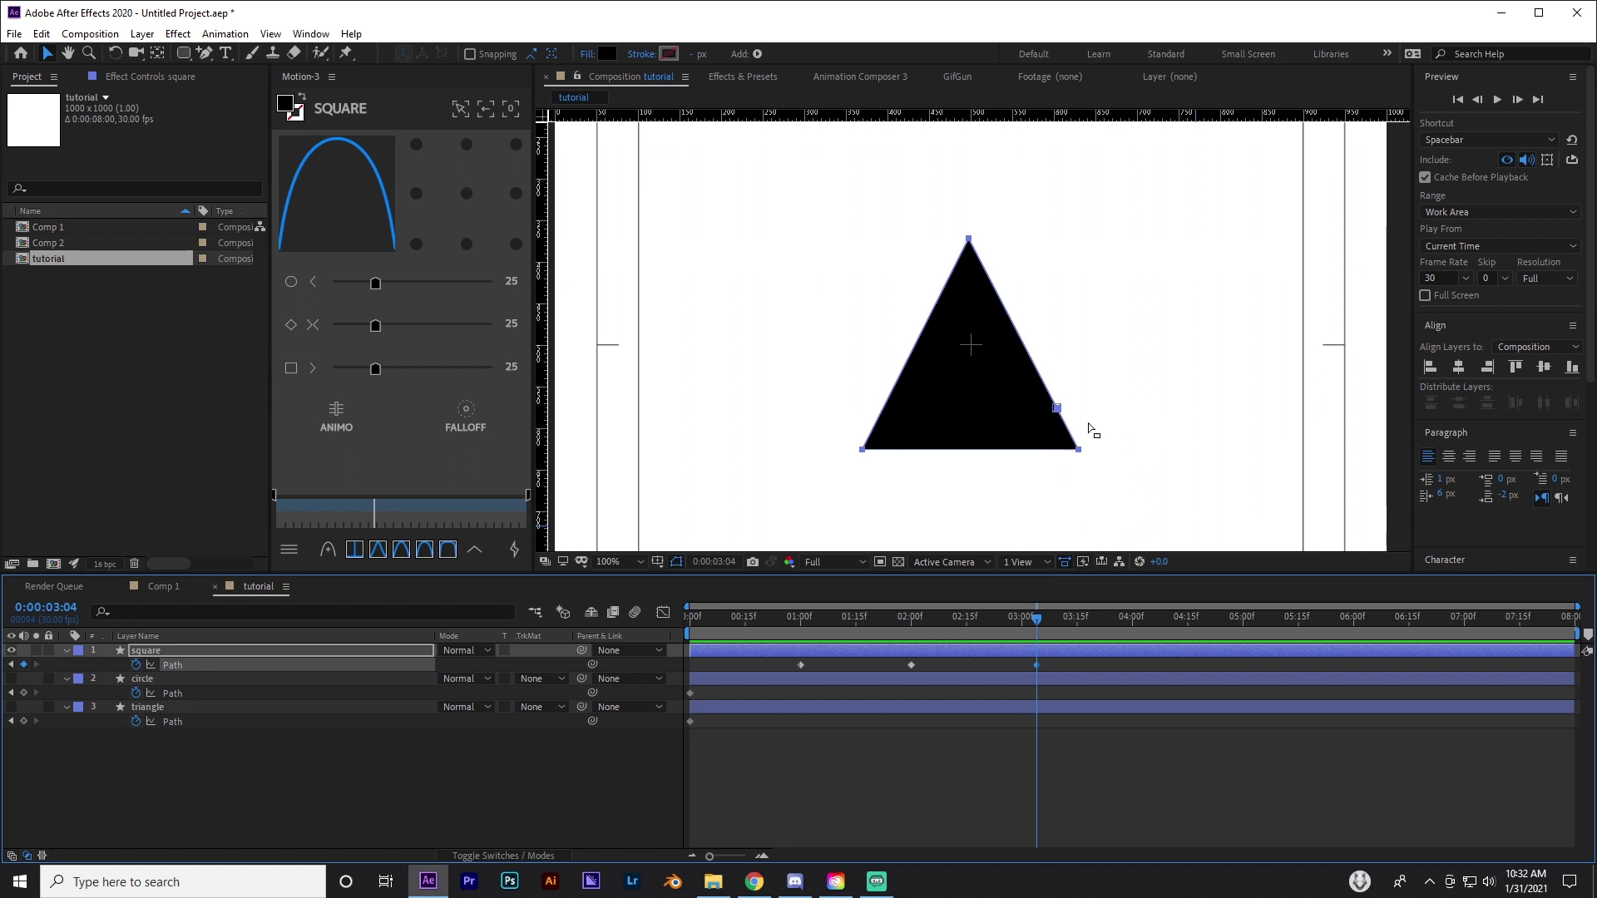
pyautogui.press('.')
pyautogui.press('.')
pyautogui.moveTo(1164, 476); pyautogui.dragTo(982, 217)
pyautogui.scroll(1, 1106, 365)
pyautogui.moveTo(1210, 477); pyautogui.dragTo(1010, 305)
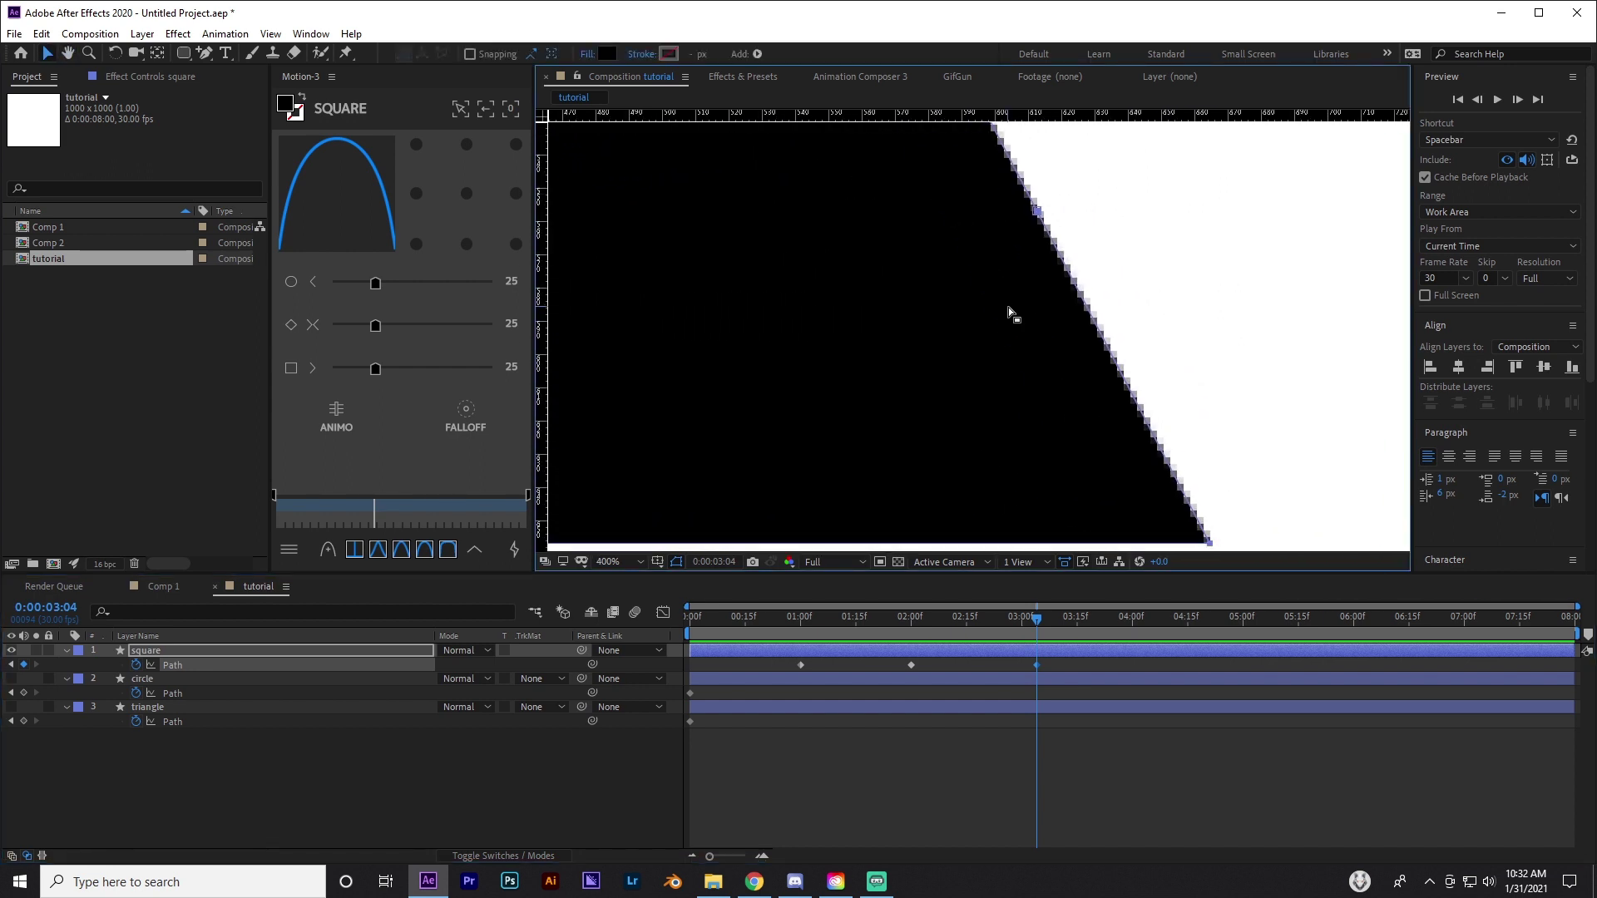
pyautogui.scroll(-2, 1010, 309)
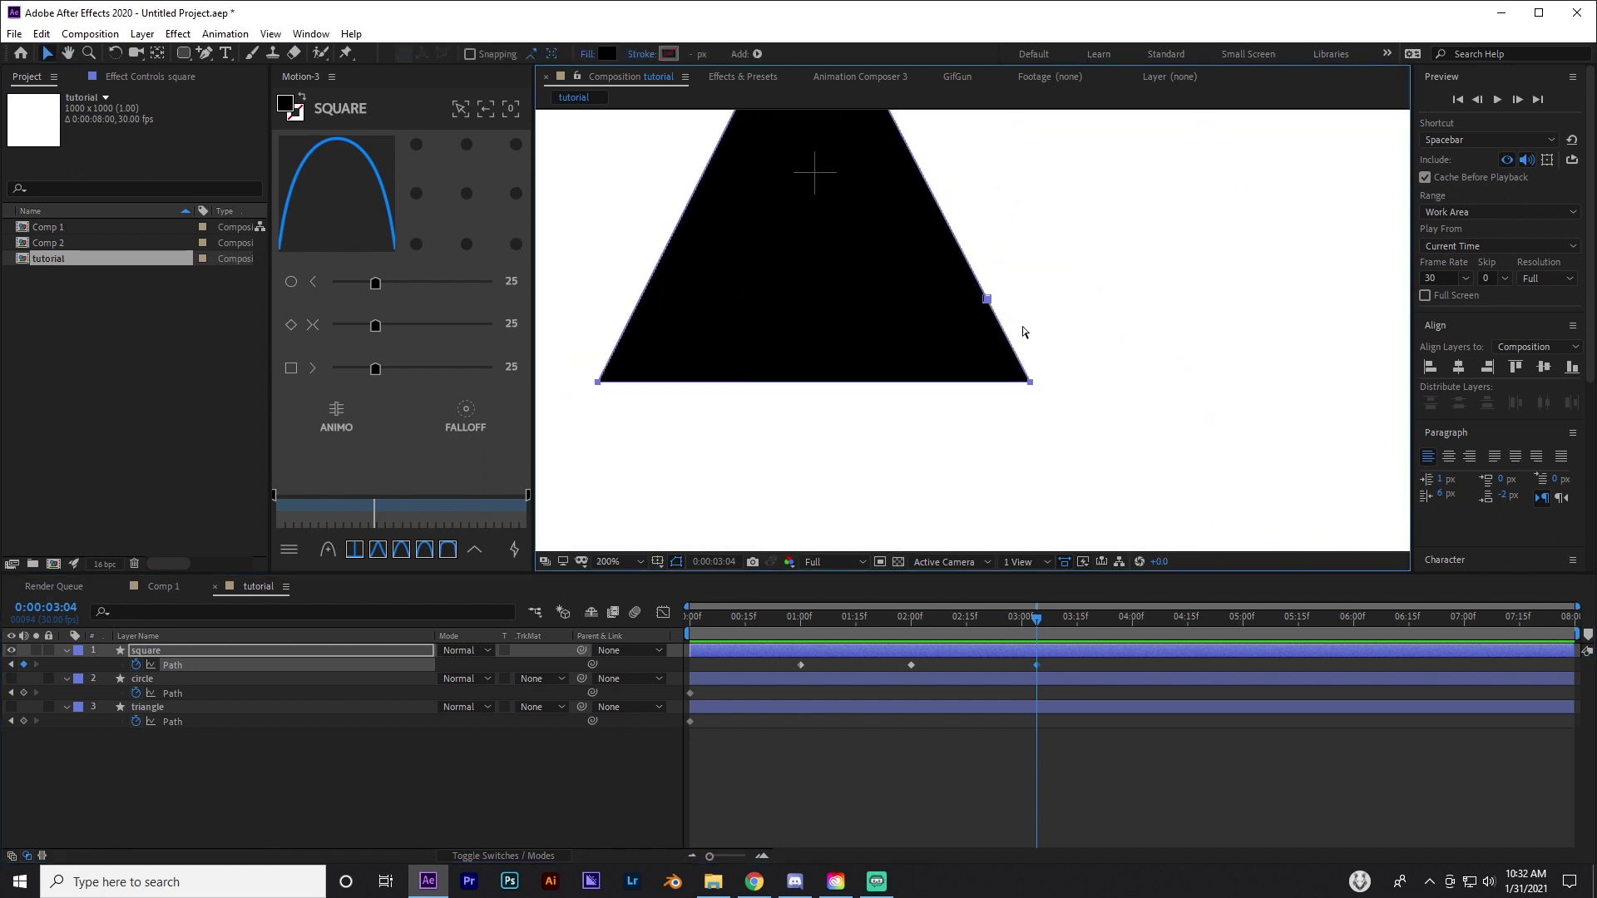
pyautogui.scroll(4, 1091, 400)
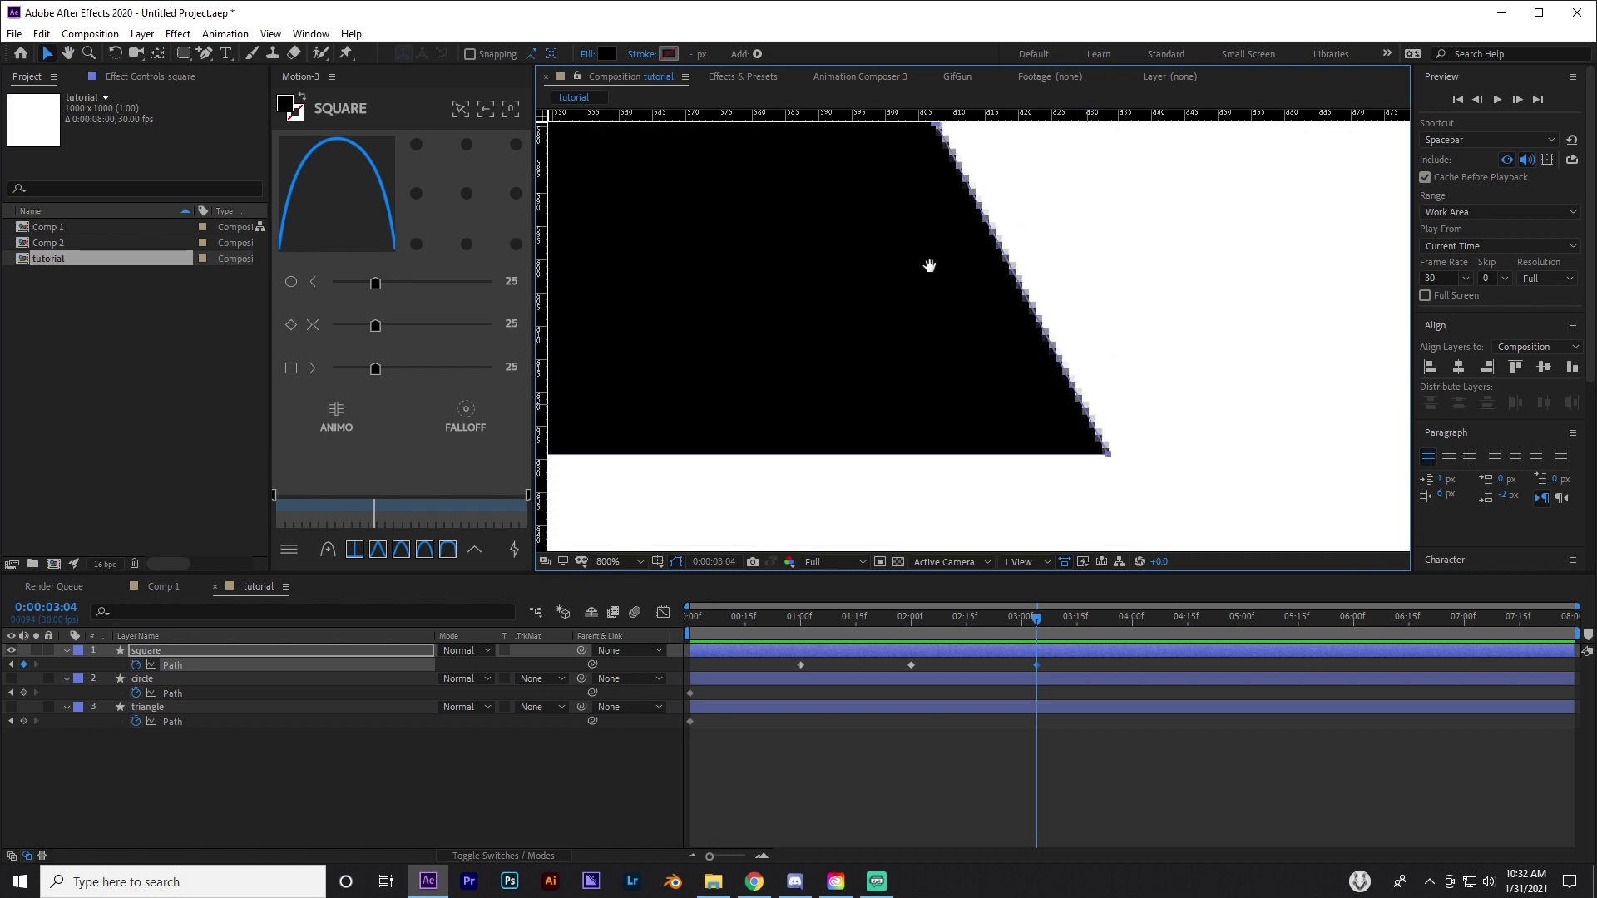
pyautogui.press('v')
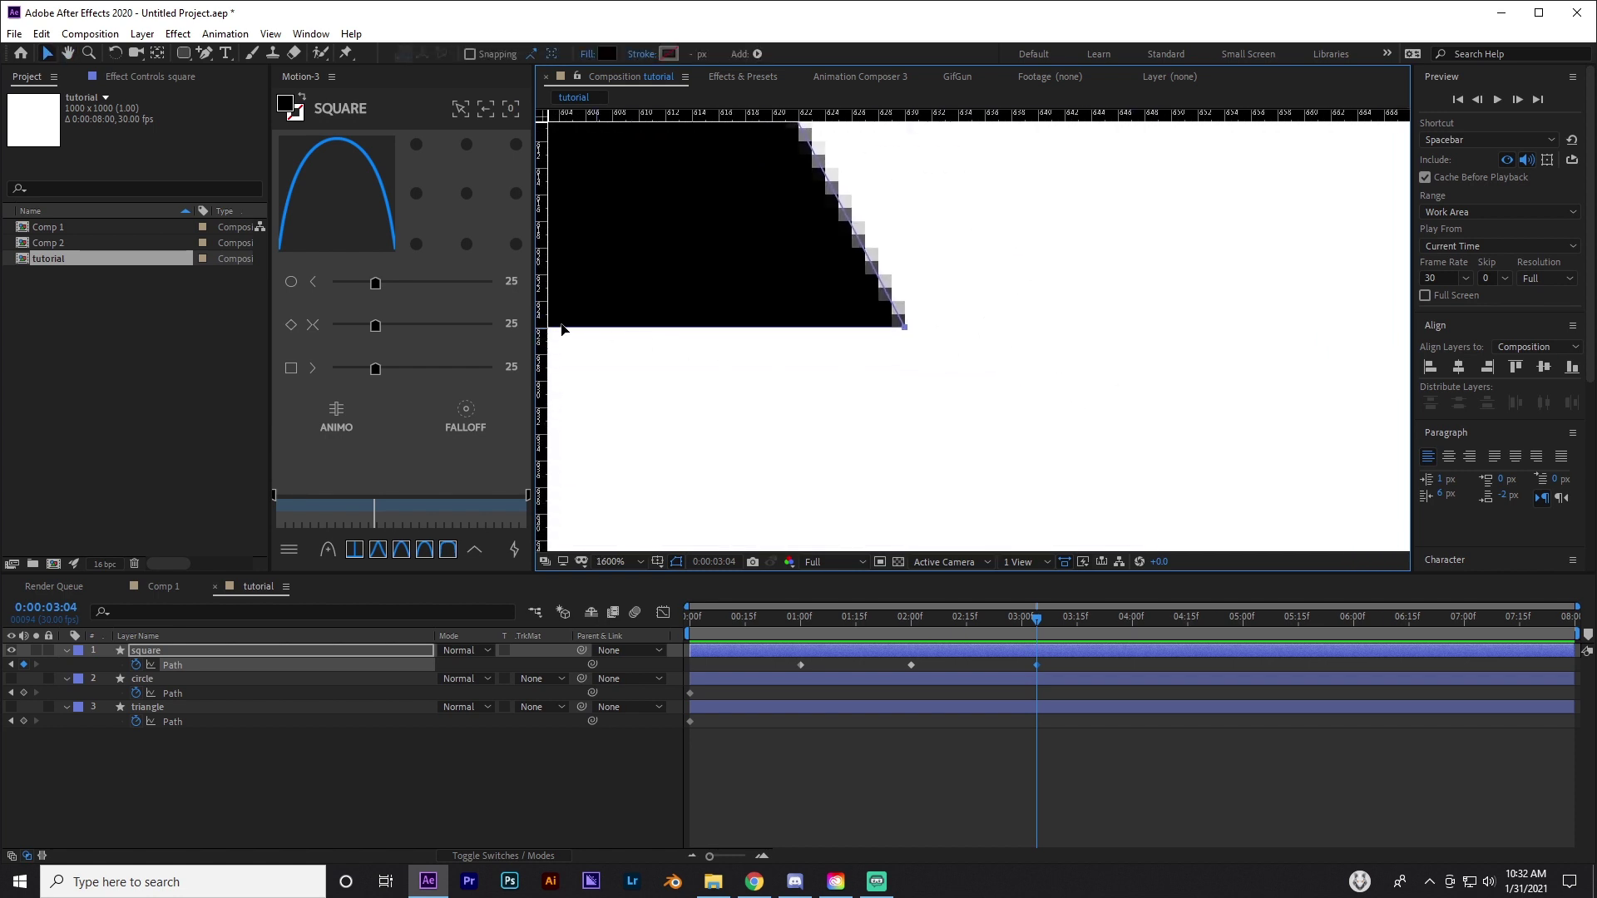
pyautogui.moveTo(538, 319); pyautogui.dragTo(906, 358)
pyautogui.moveTo(935, 119); pyautogui.dragTo(945, 328)
pyautogui.scroll(-4, 943, 324)
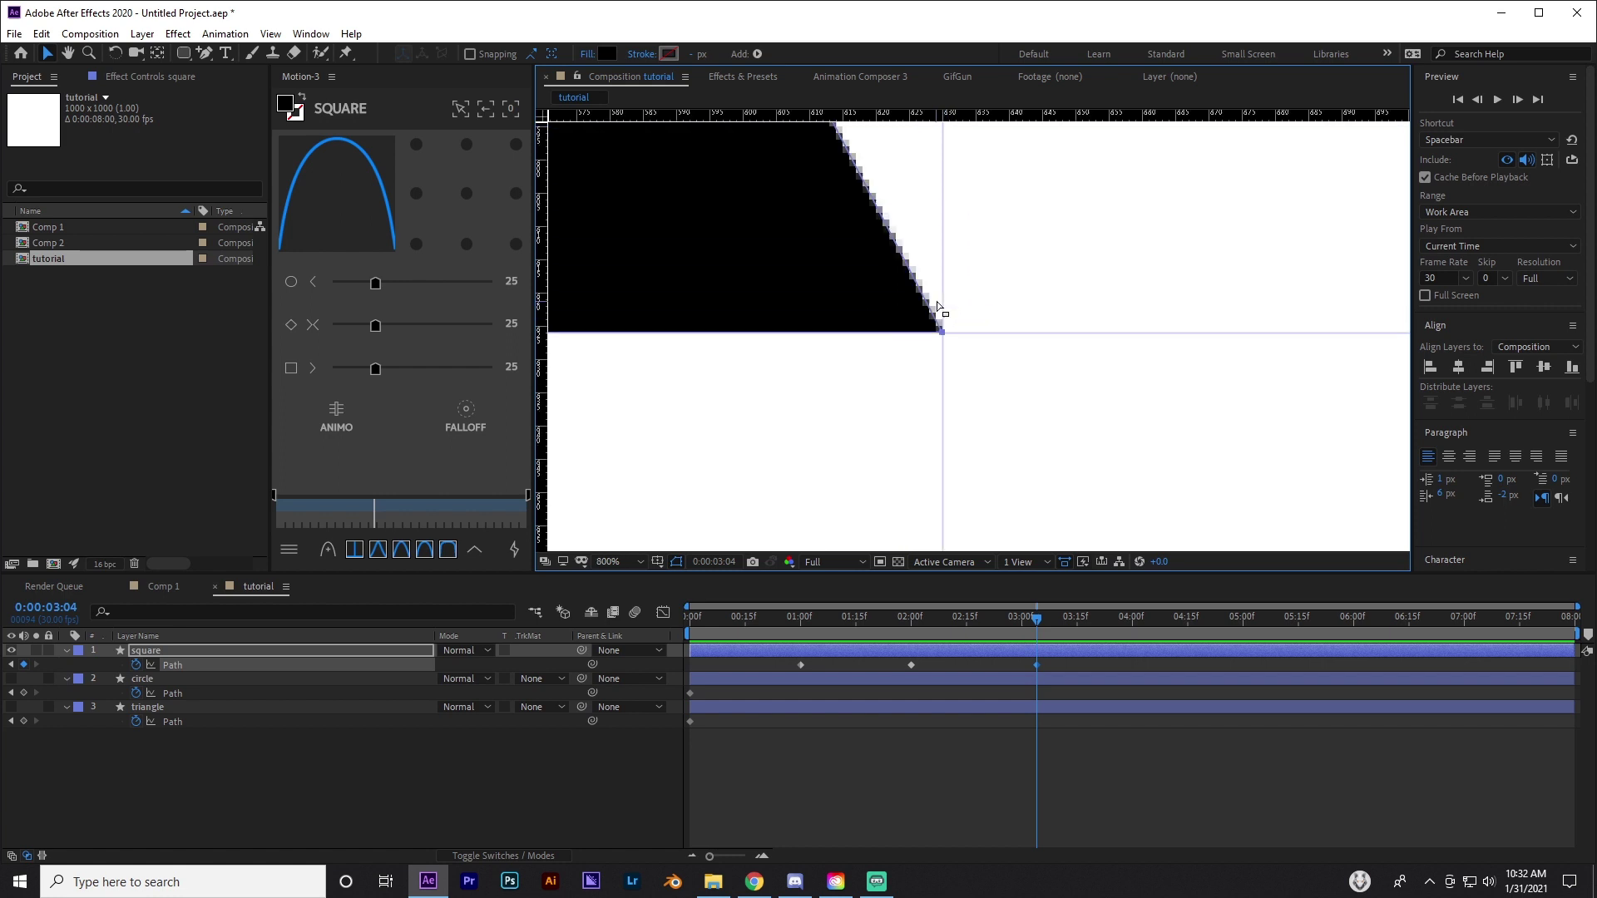
# Place a horizontal and a vertical guide through the triangle's apex
pyautogui.scroll(-3, 978, 341)
pyautogui.moveTo(967, 409); pyautogui.dragTo(912, 447)
pyautogui.scroll(2, 1034, 255)
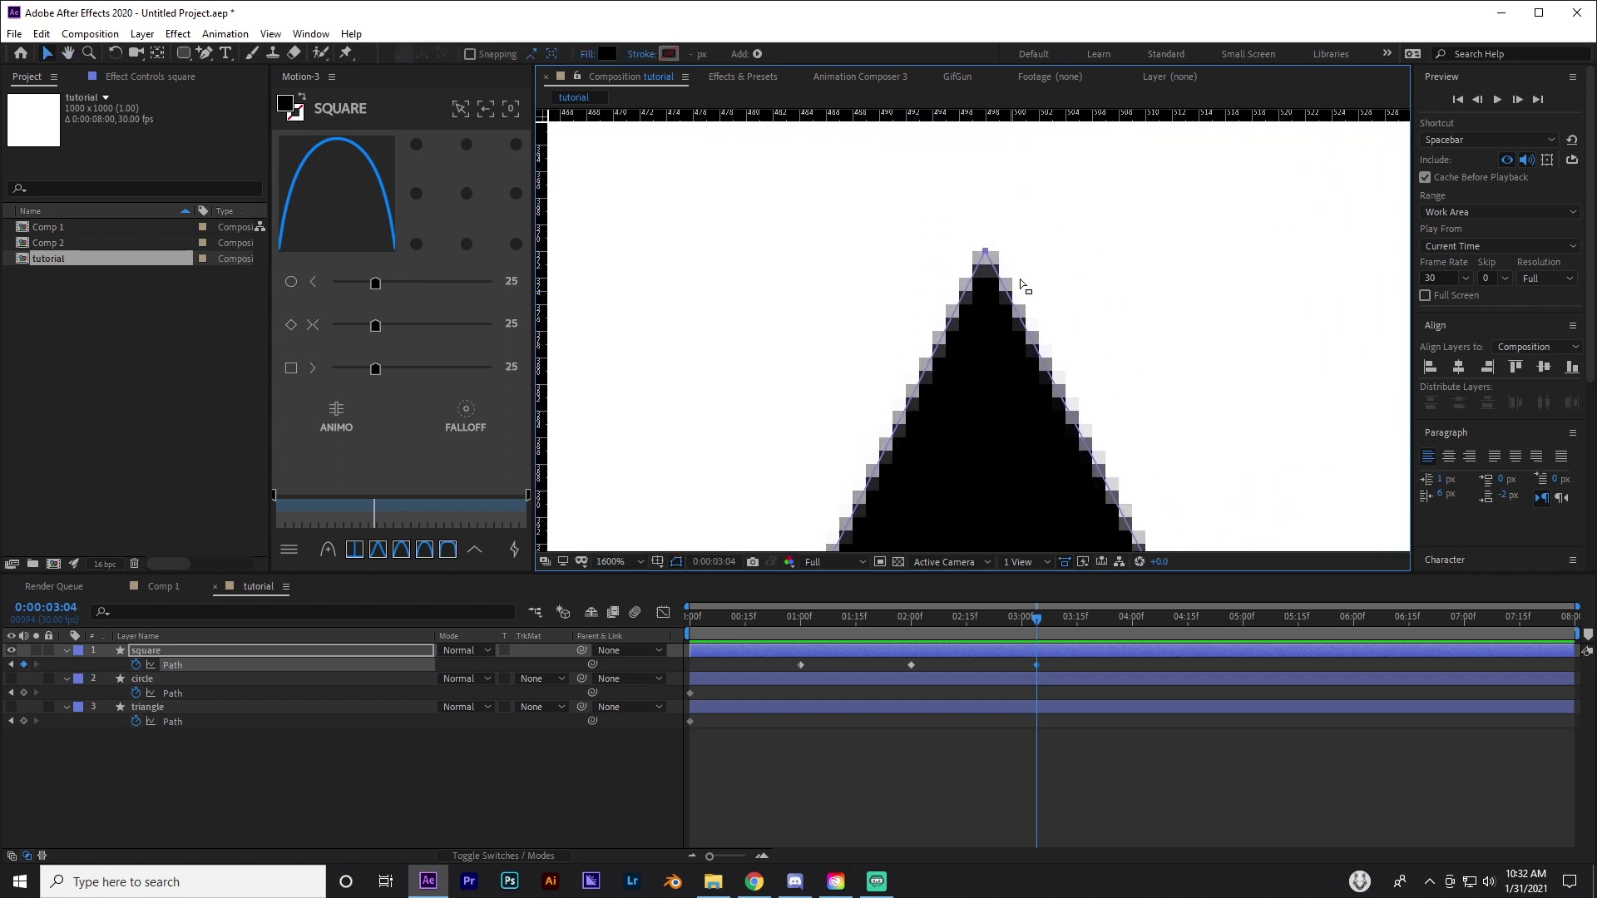
pyautogui.moveTo(1025, 284); pyautogui.dragTo(1001, 310)
pyautogui.moveTo(973, 115); pyautogui.dragTo(978, 283)
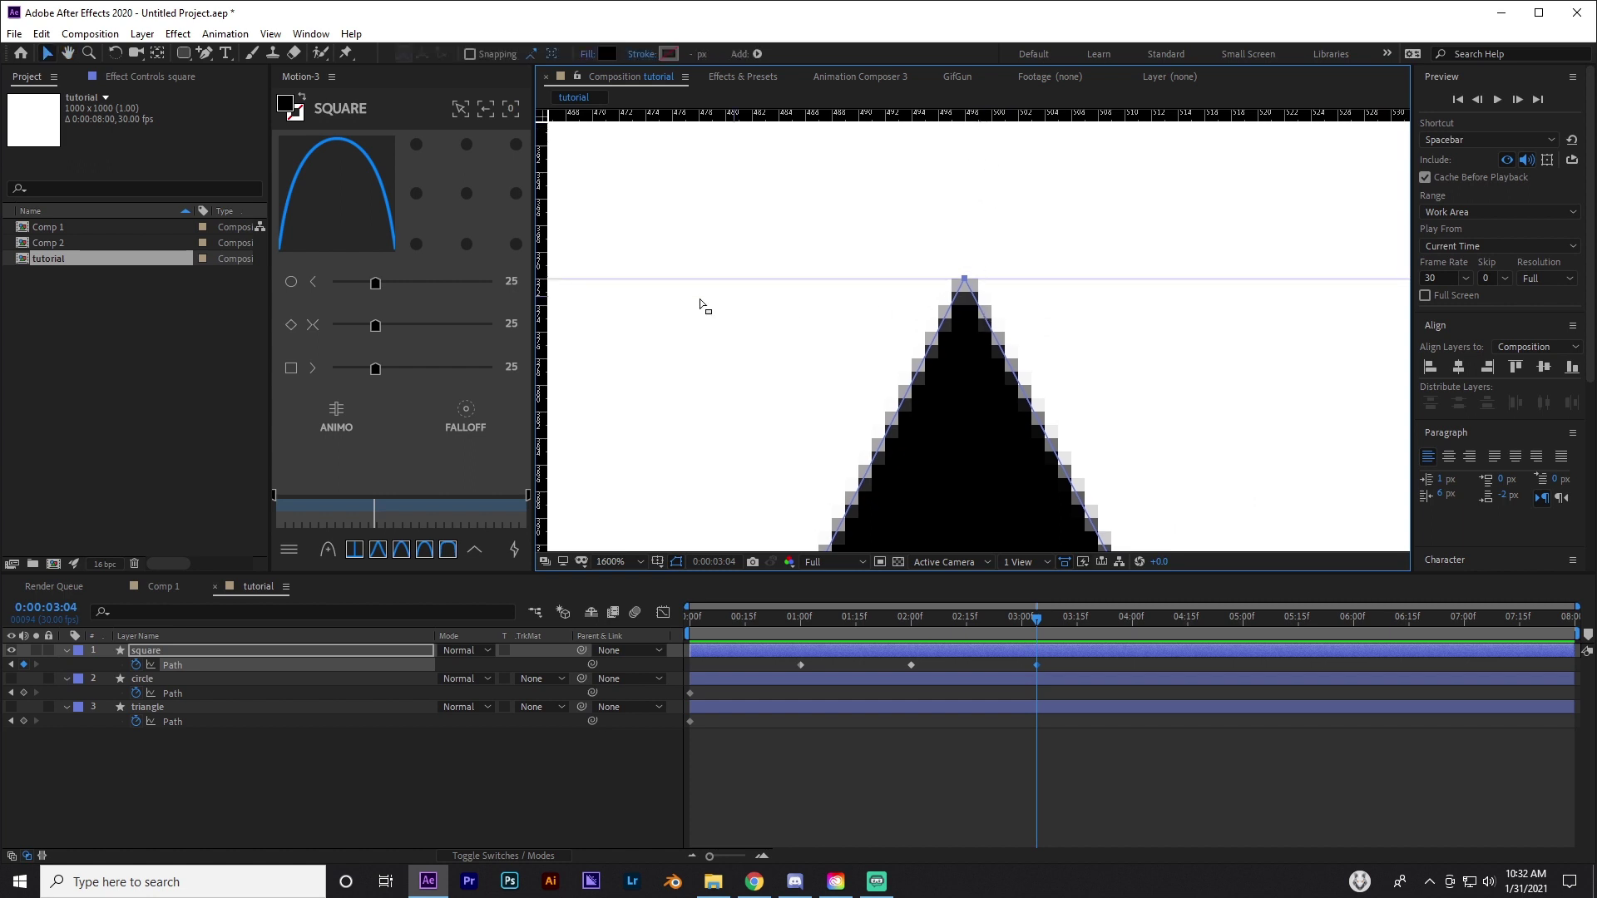
pyautogui.moveTo(543, 296); pyautogui.dragTo(965, 306)
pyautogui.scroll(-3, 1096, 336)
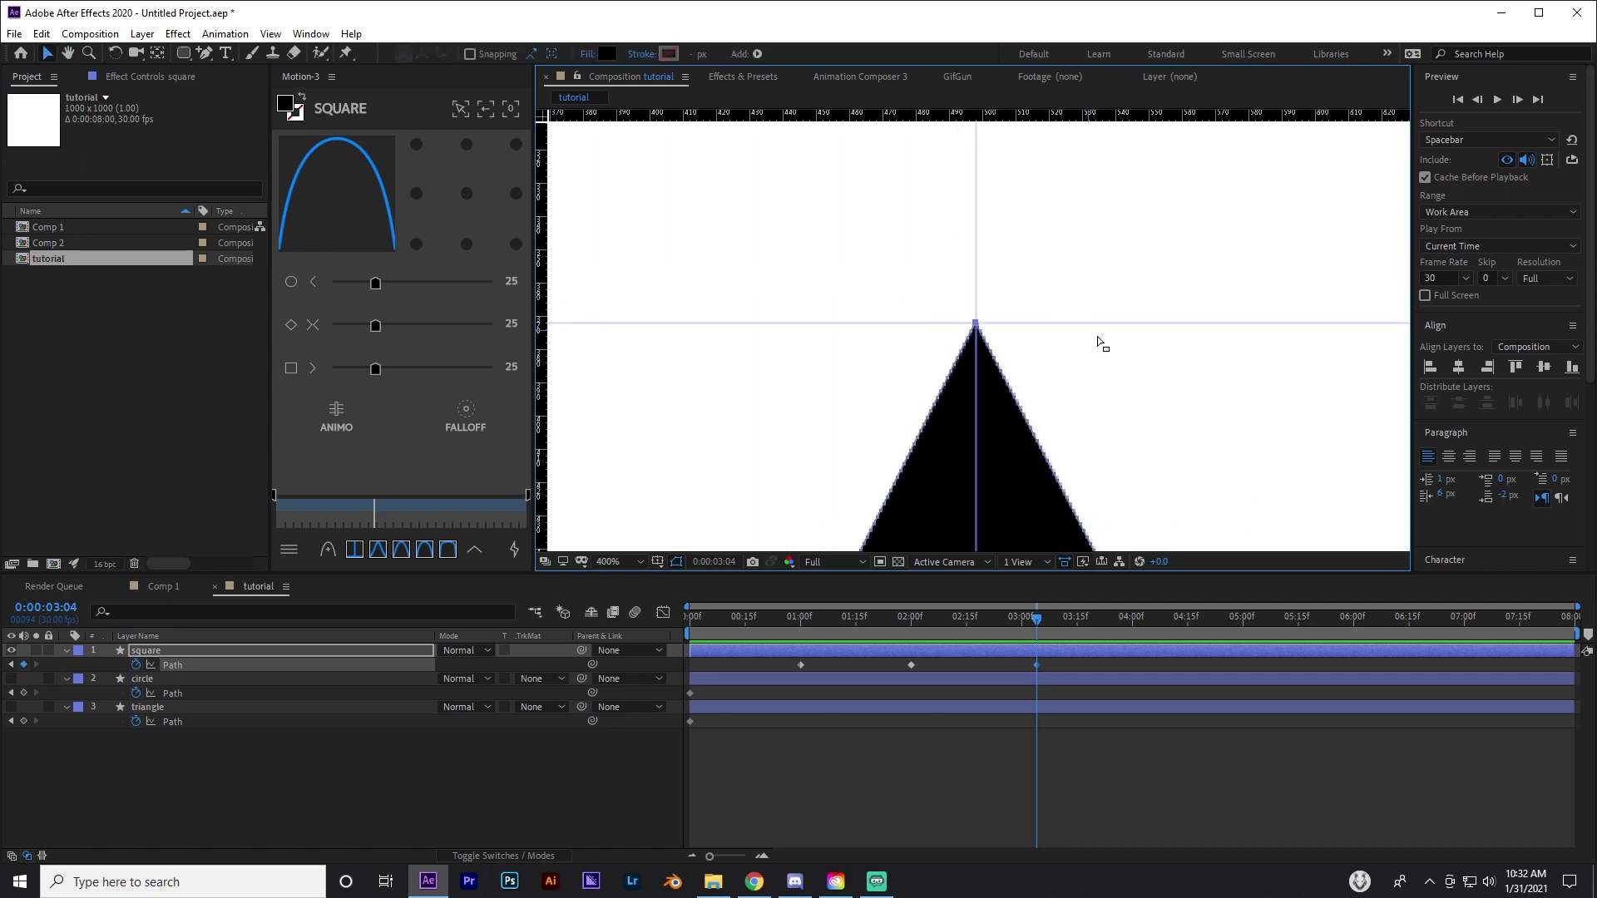
pyautogui.moveTo(1048, 364); pyautogui.dragTo(963, 326)
pyautogui.scroll(-1, 963, 326)
# Try to move the triangle's lower-right corner vertex outward and reposition the apex vertex at the 0:00:03:04 keyframe
pyautogui.click(1037, 664)
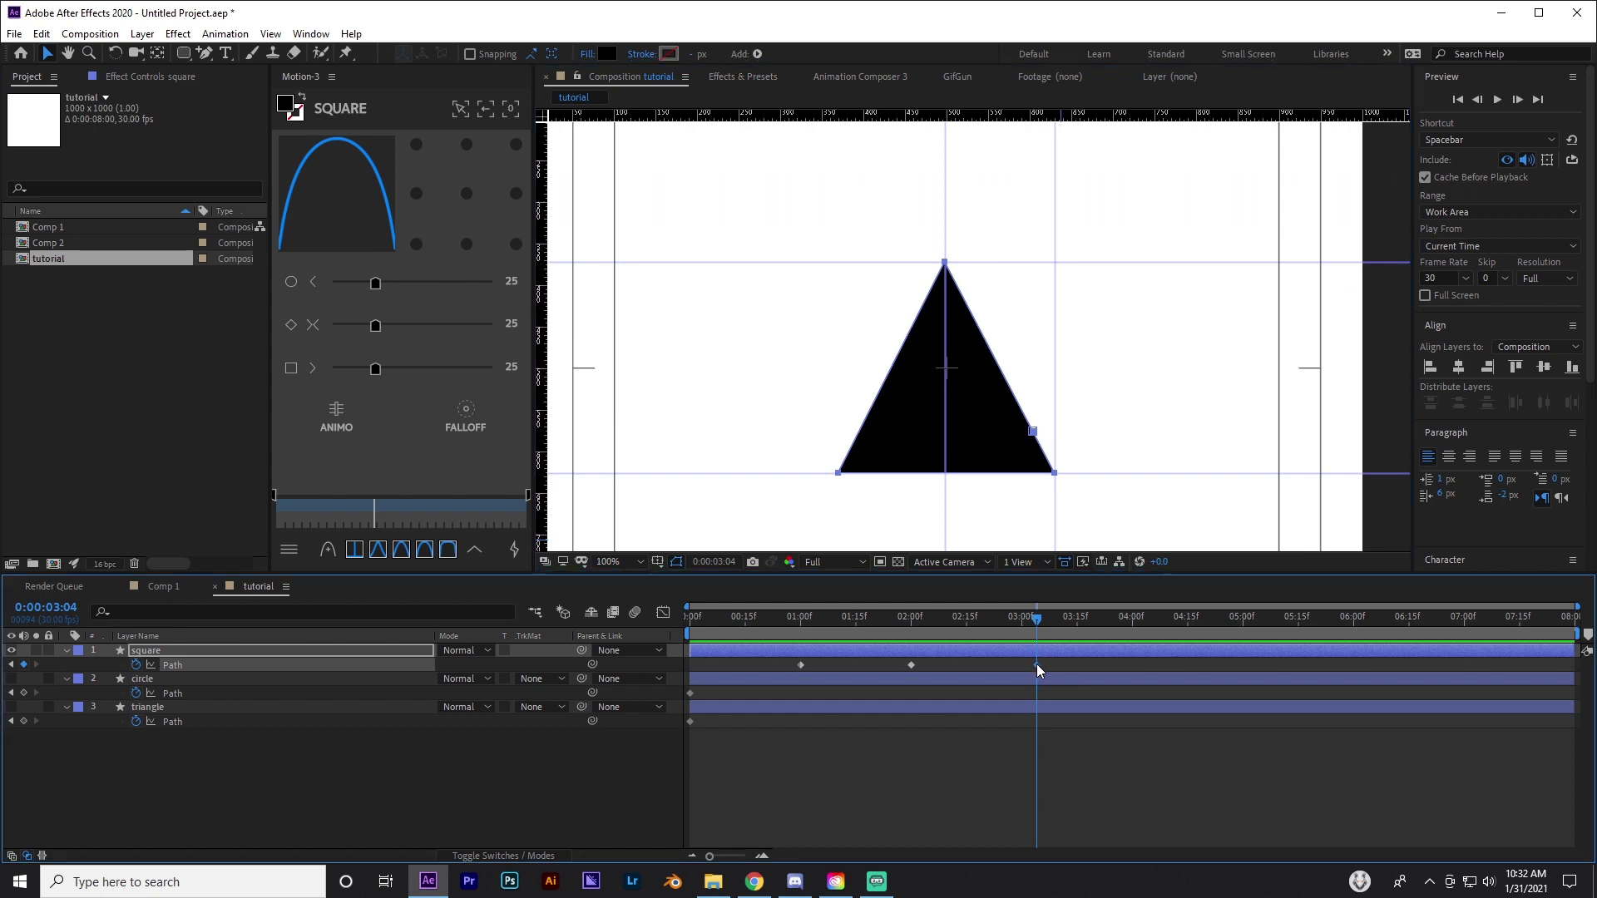
pyautogui.click(1054, 473)
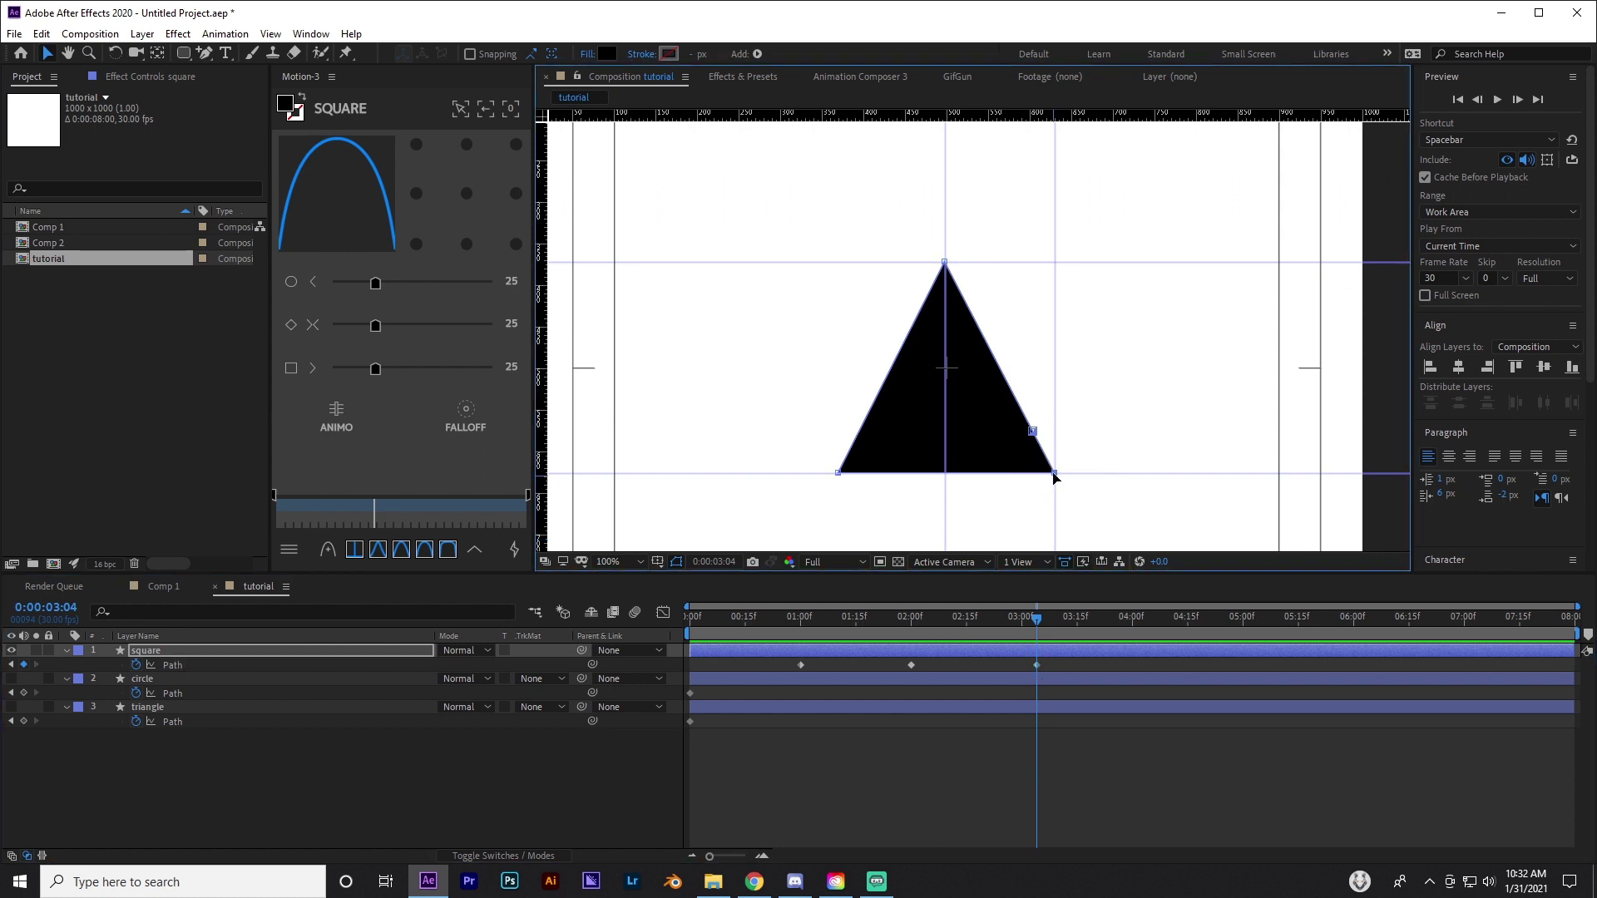
pyautogui.moveTo(1054, 473); pyautogui.dragTo(1090, 434)
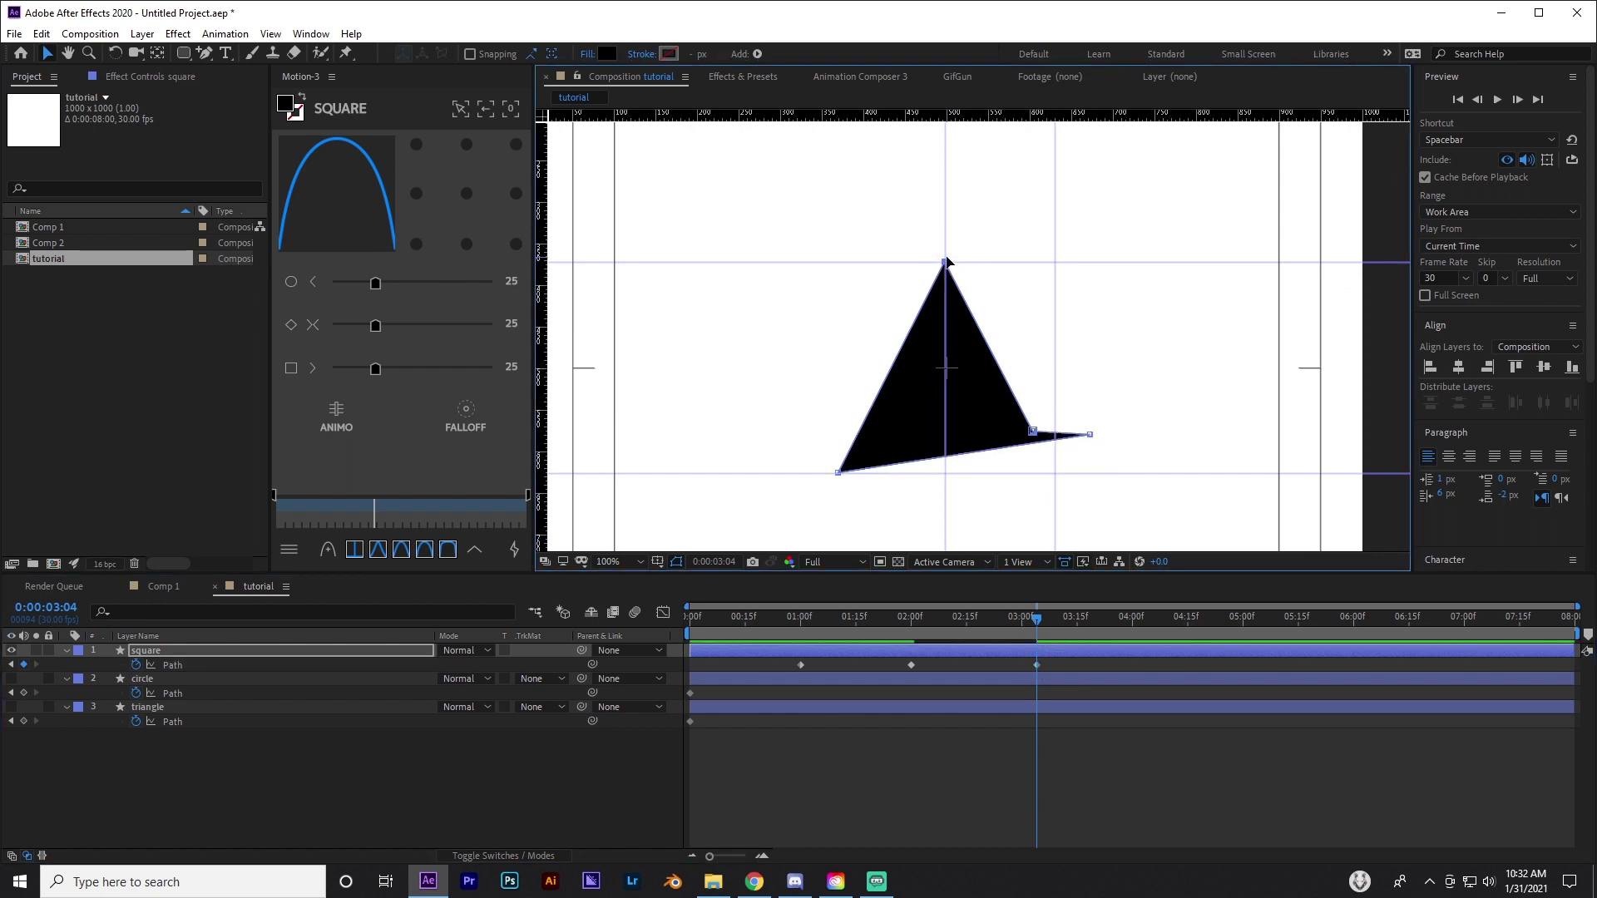
pyautogui.moveTo(947, 261)
pyautogui.mouseDown()
pyautogui.moveTo(1062, 477)
pyautogui.moveTo(1055, 391)
pyautogui.moveTo(945, 262)
pyautogui.mouseUp()
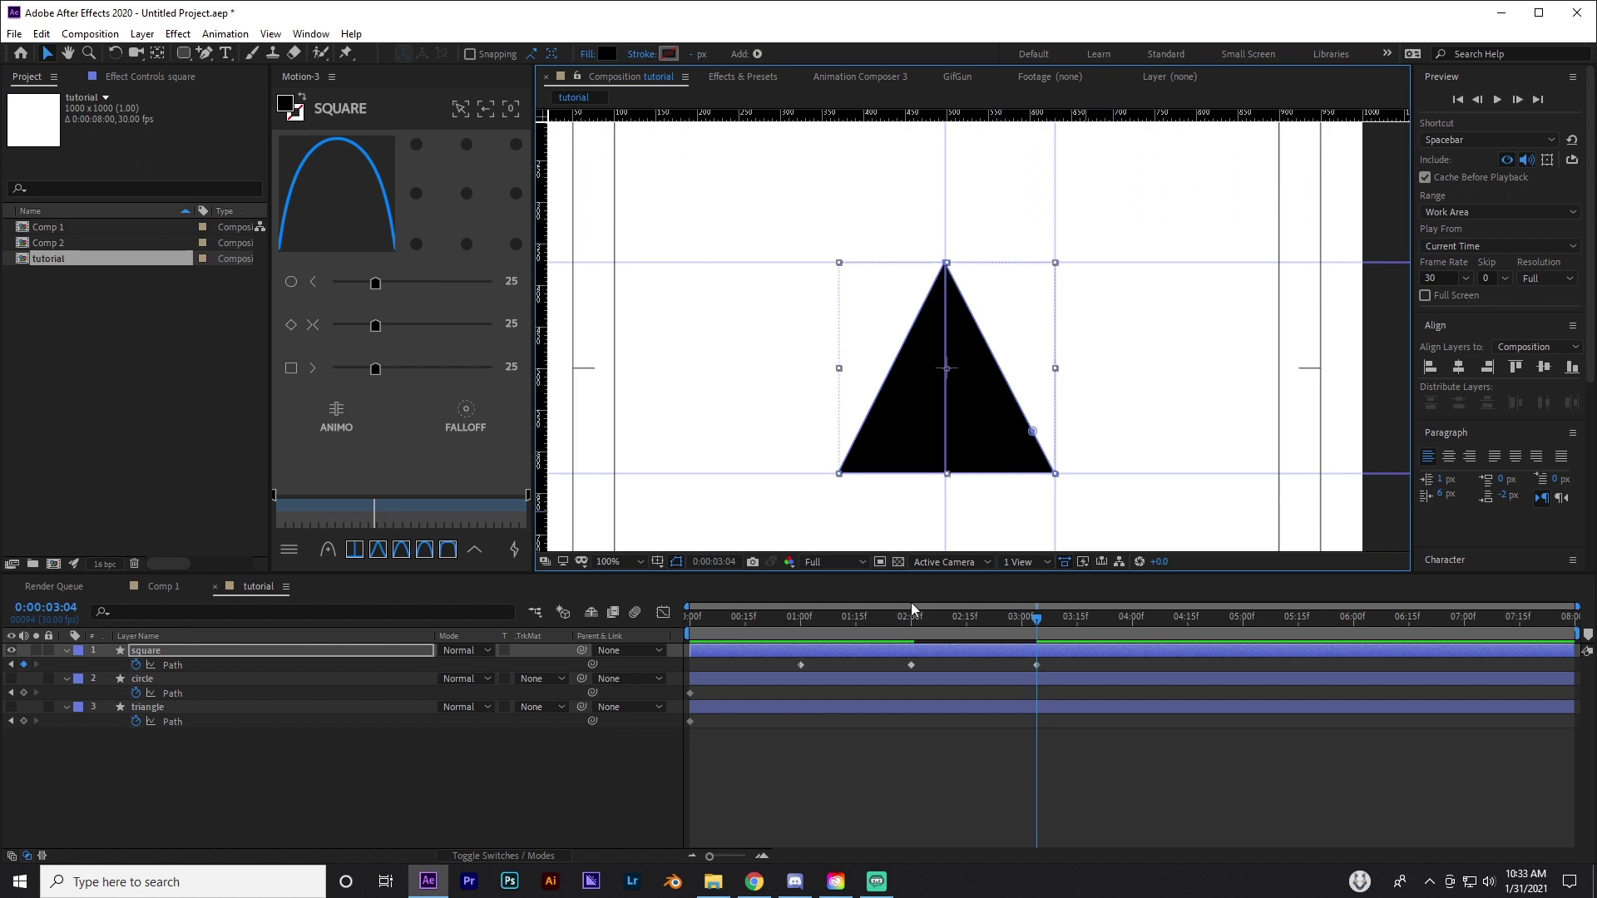
# At 0:00:02:22, reshape the square layer's path by smoothing out the right side's concave dip and tilting the upper vertex's tangent handle
pyautogui.moveTo(910, 624); pyautogui.dragTo(993, 617)
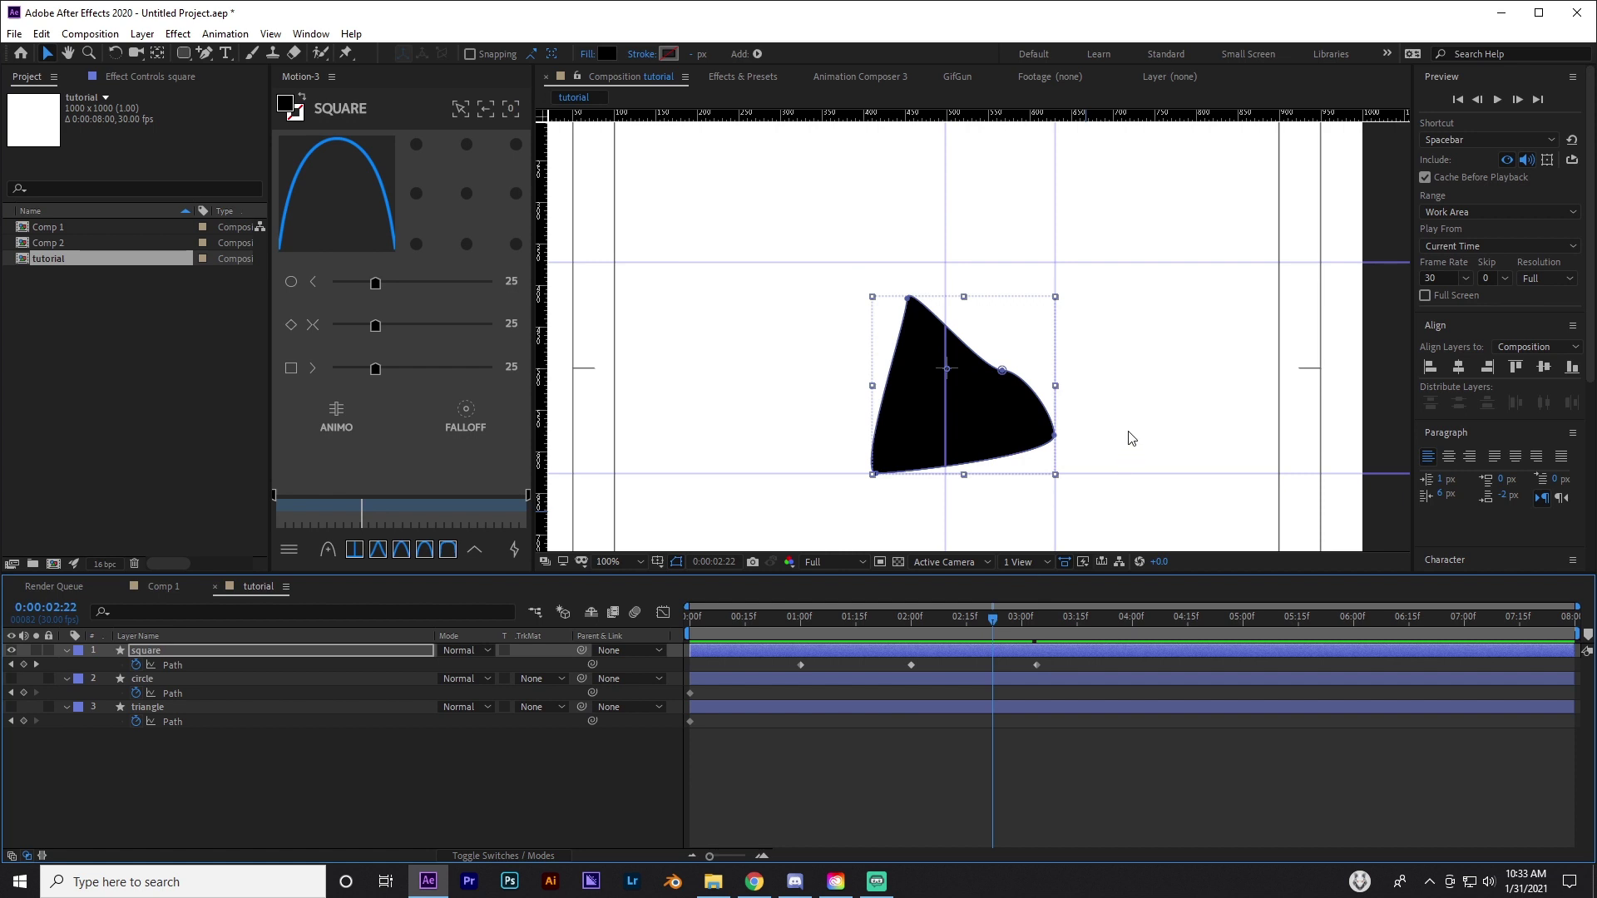
pyautogui.scroll(-1, 1129, 422)
pyautogui.scroll(1, 1045, 392)
pyautogui.click(1119, 355)
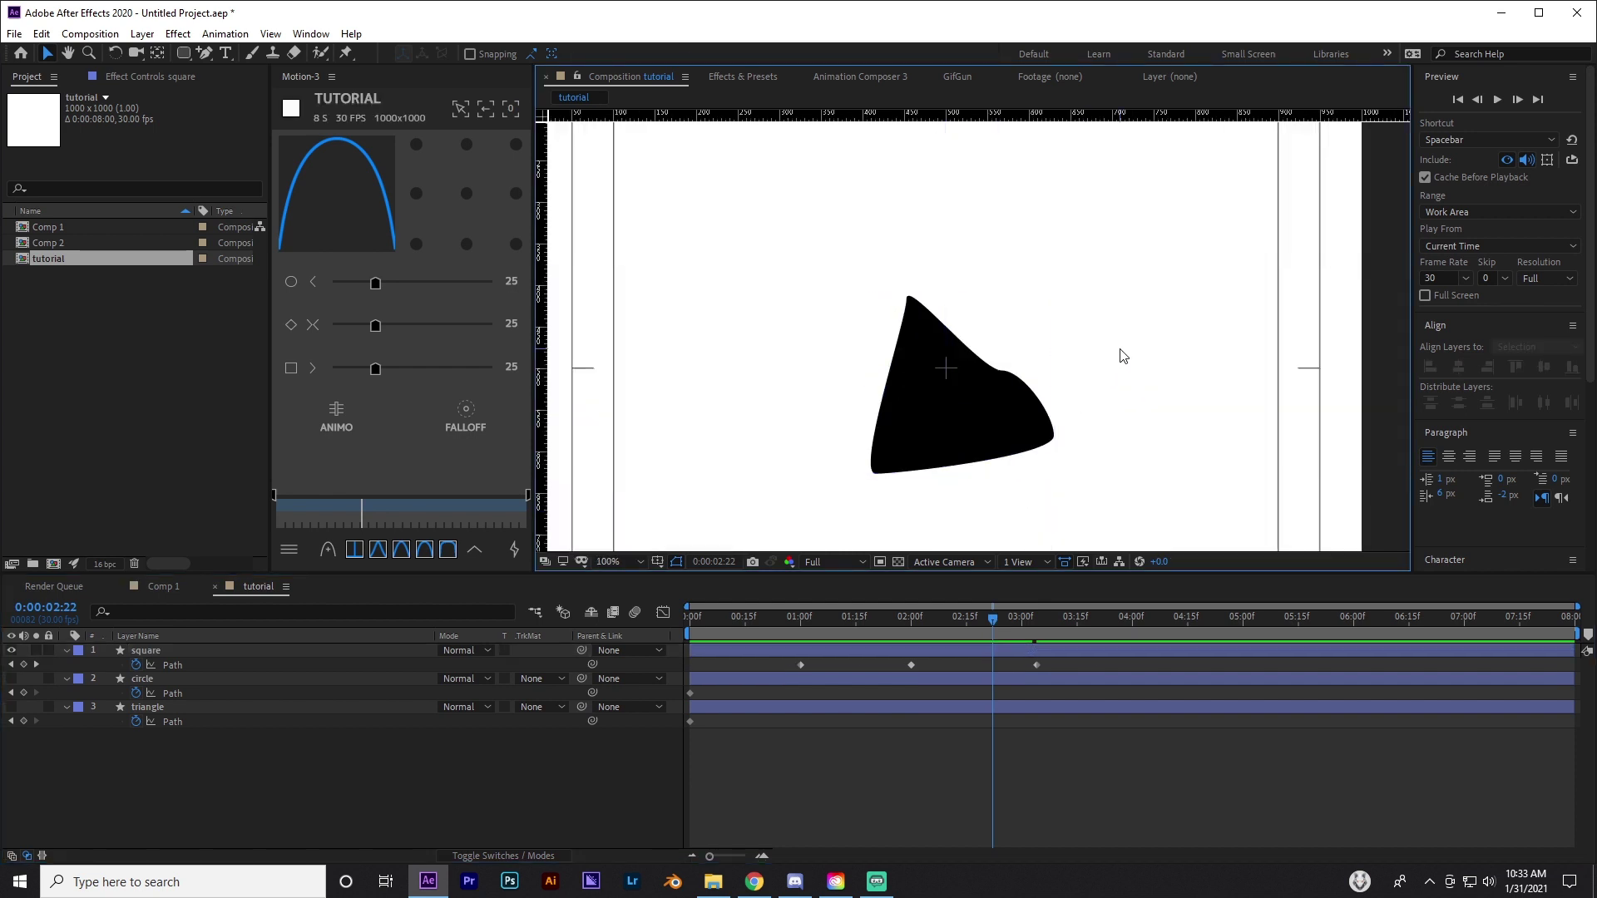
pyautogui.scroll(1, 1011, 357)
pyautogui.moveTo(1018, 350); pyautogui.dragTo(1020, 295)
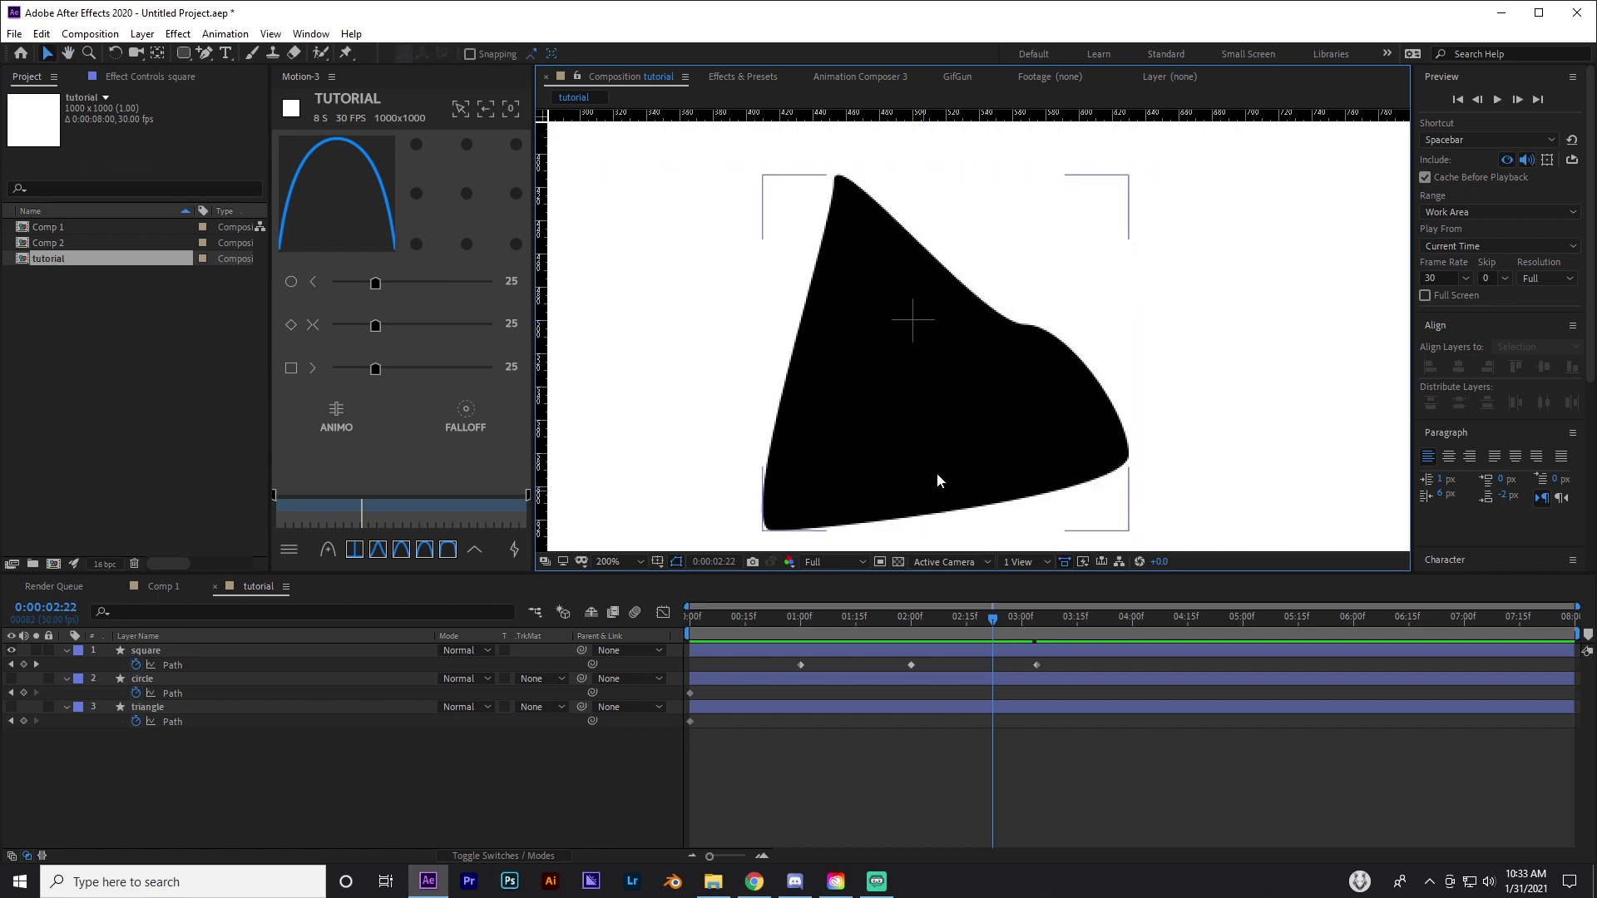
pyautogui.click(1024, 663)
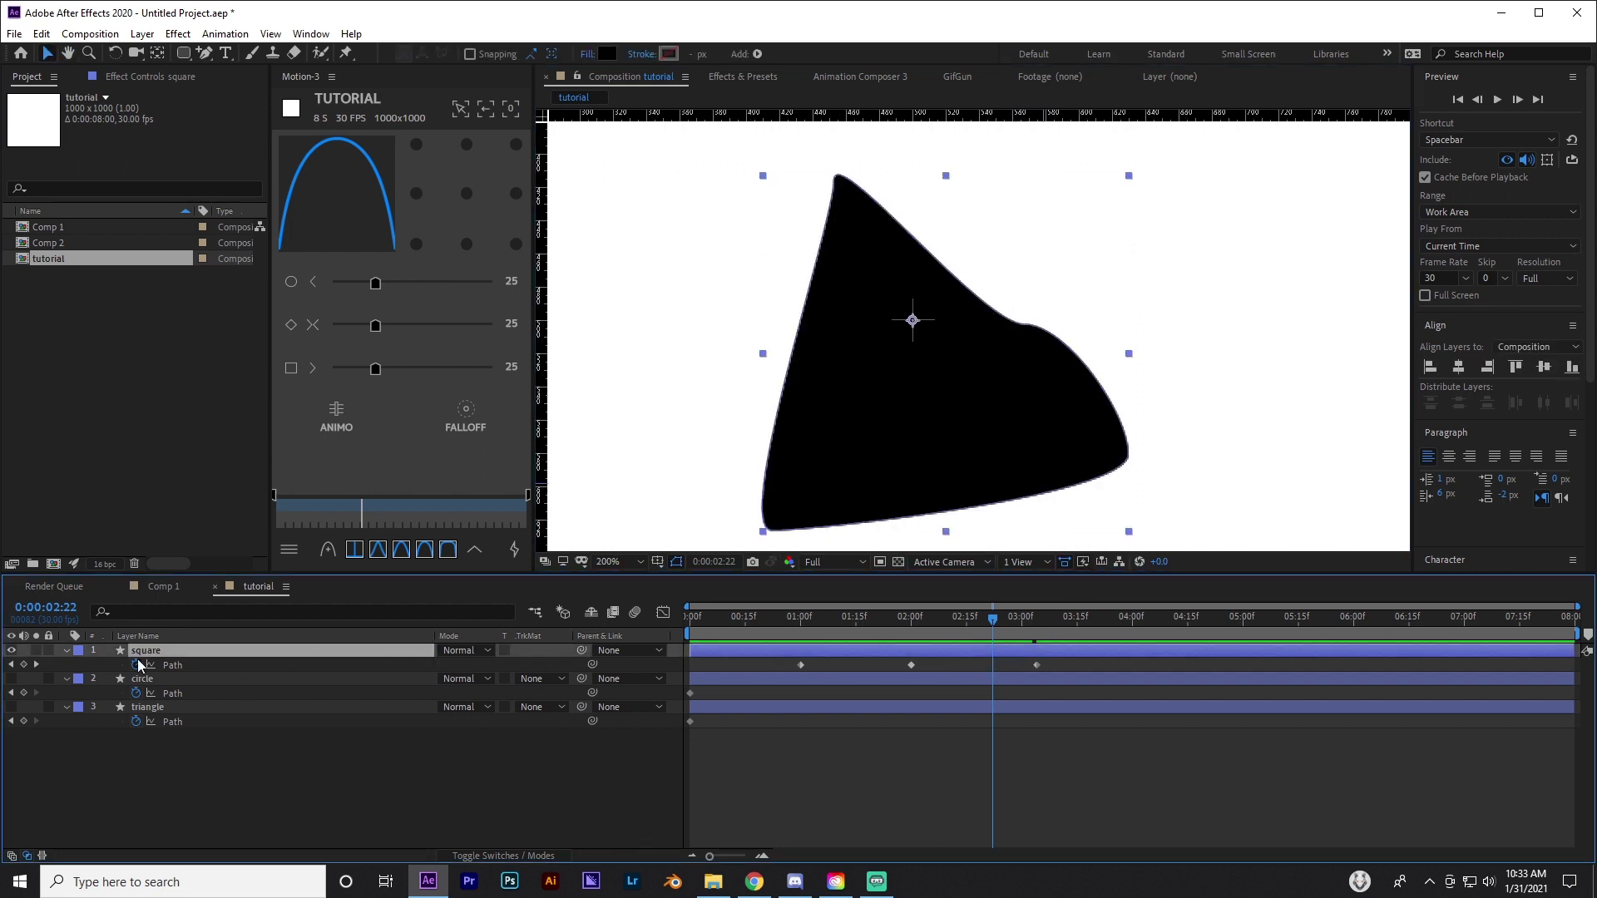
pyautogui.click(188, 665)
pyautogui.moveTo(1001, 272)
pyautogui.mouseDown()
pyautogui.moveTo(1069, 355)
pyautogui.moveTo(990, 269)
pyautogui.mouseUp()
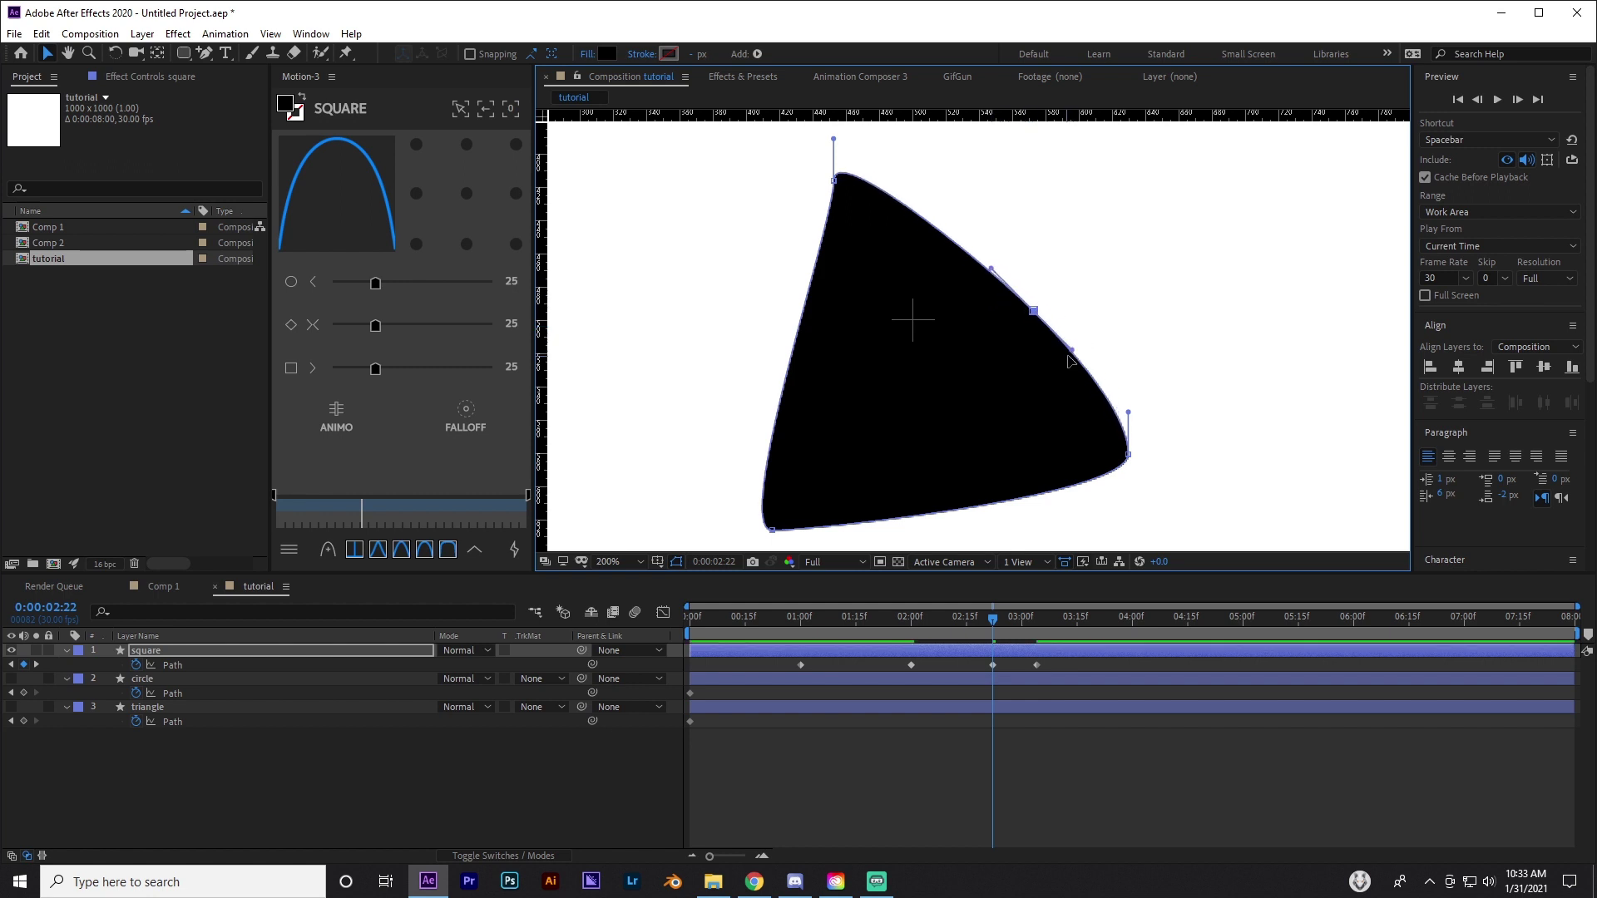
pyautogui.moveTo(833, 139); pyautogui.dragTo(873, 137)
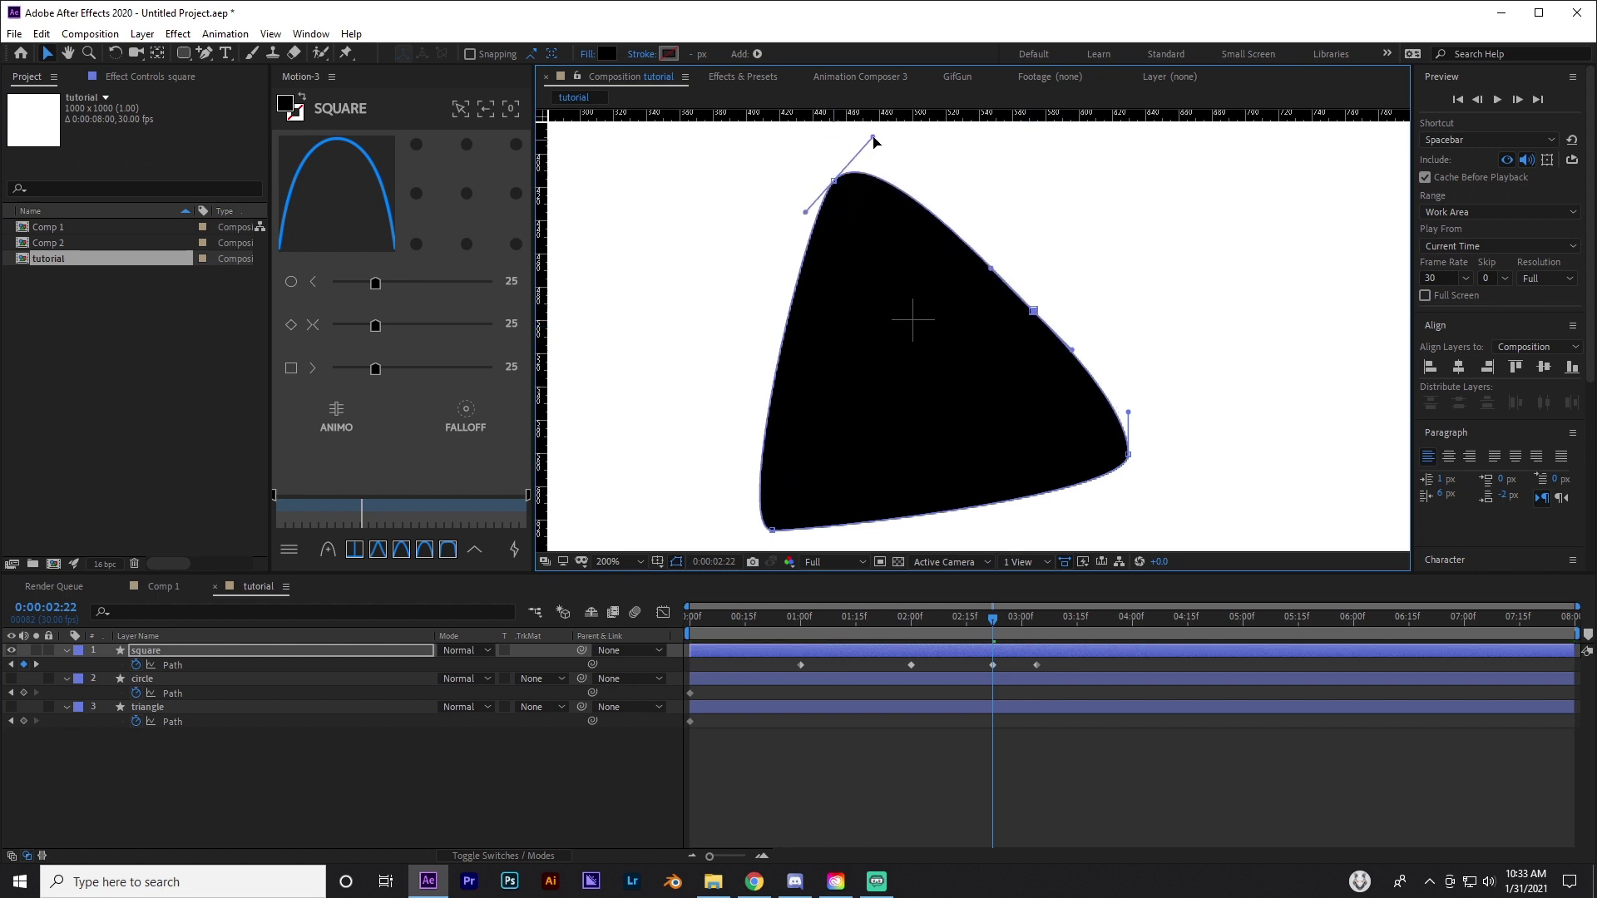
# Apply Easy Ease to all four Path keyframes of the square layer
pyautogui.moveTo(991, 619); pyautogui.dragTo(1050, 627)
pyautogui.scroll(-2, 878, 506)
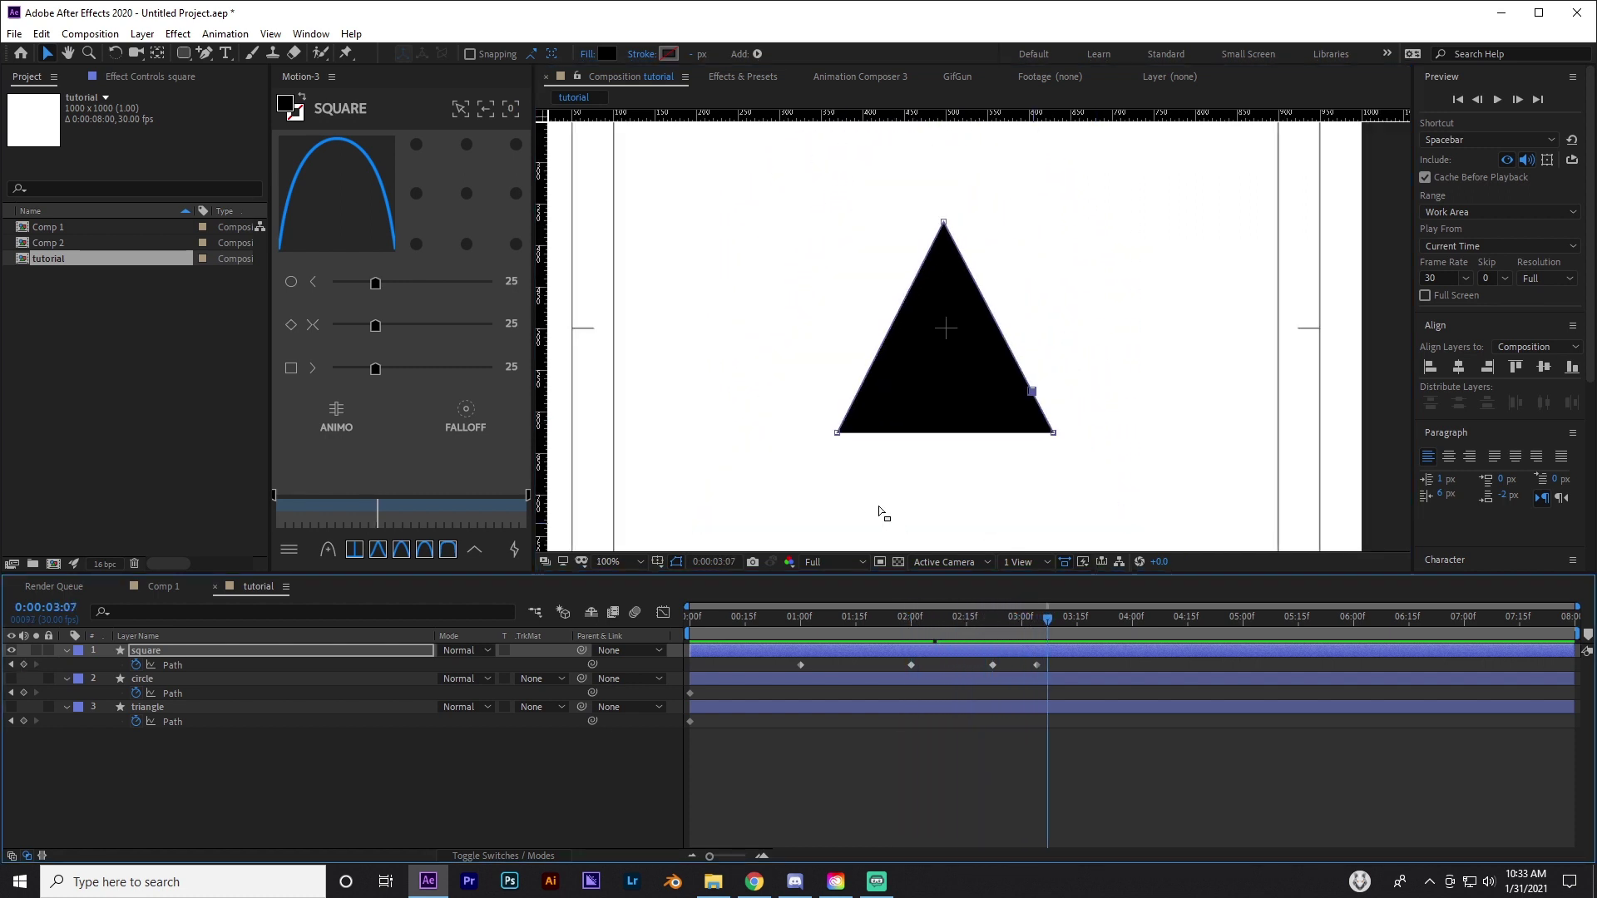
pyautogui.click(714, 561)
pyautogui.click(896, 475)
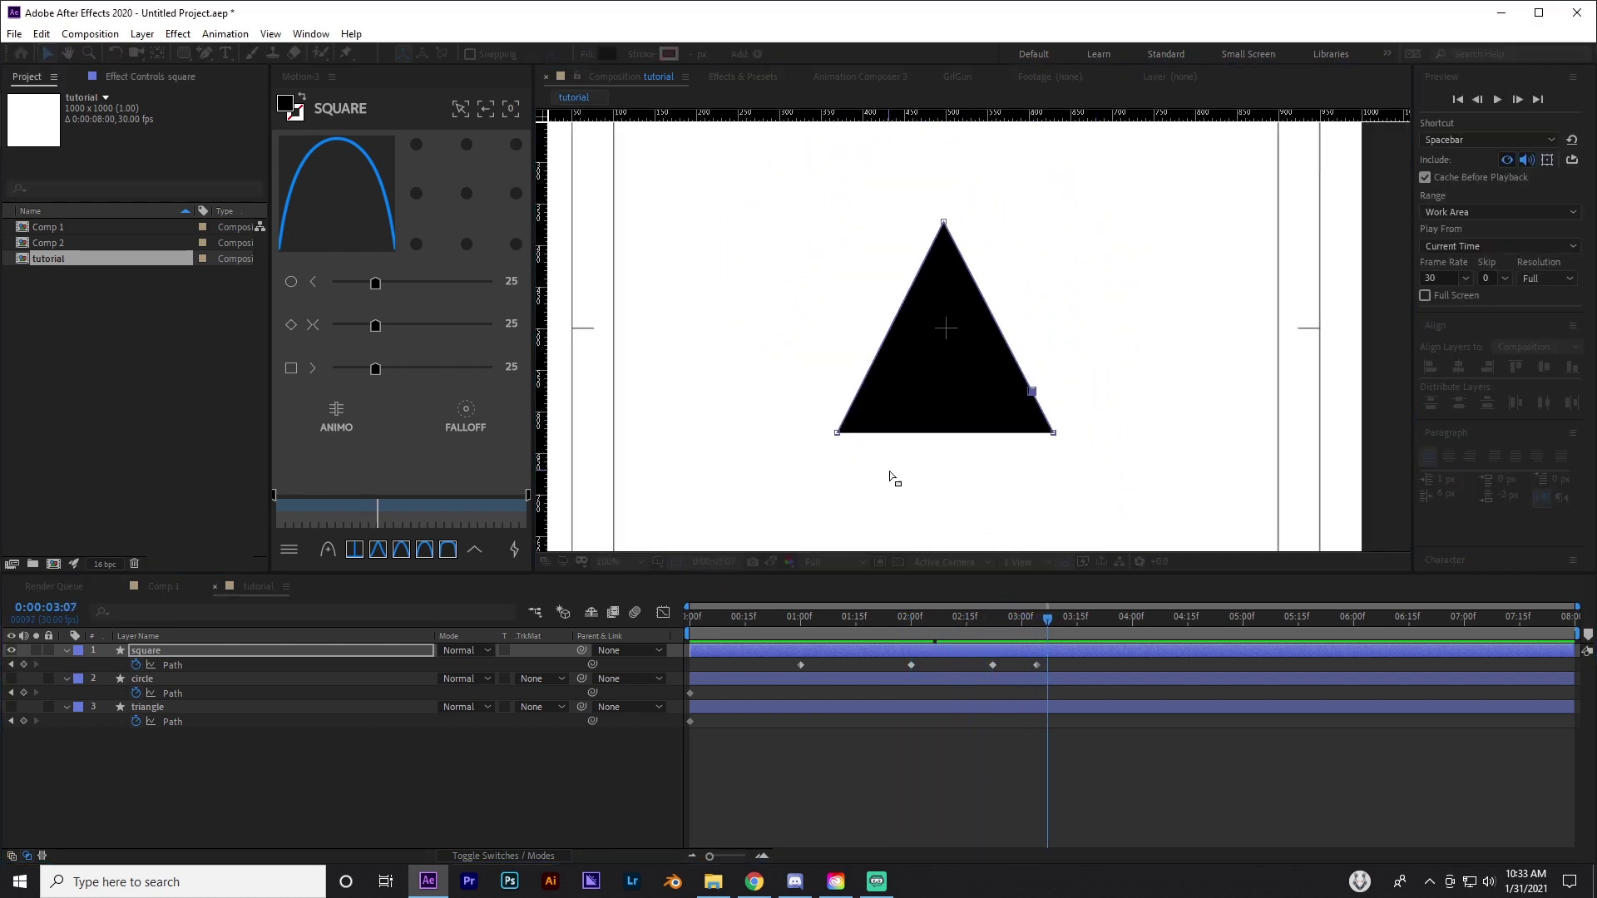
pyautogui.click(629, 569)
pyautogui.click(671, 287)
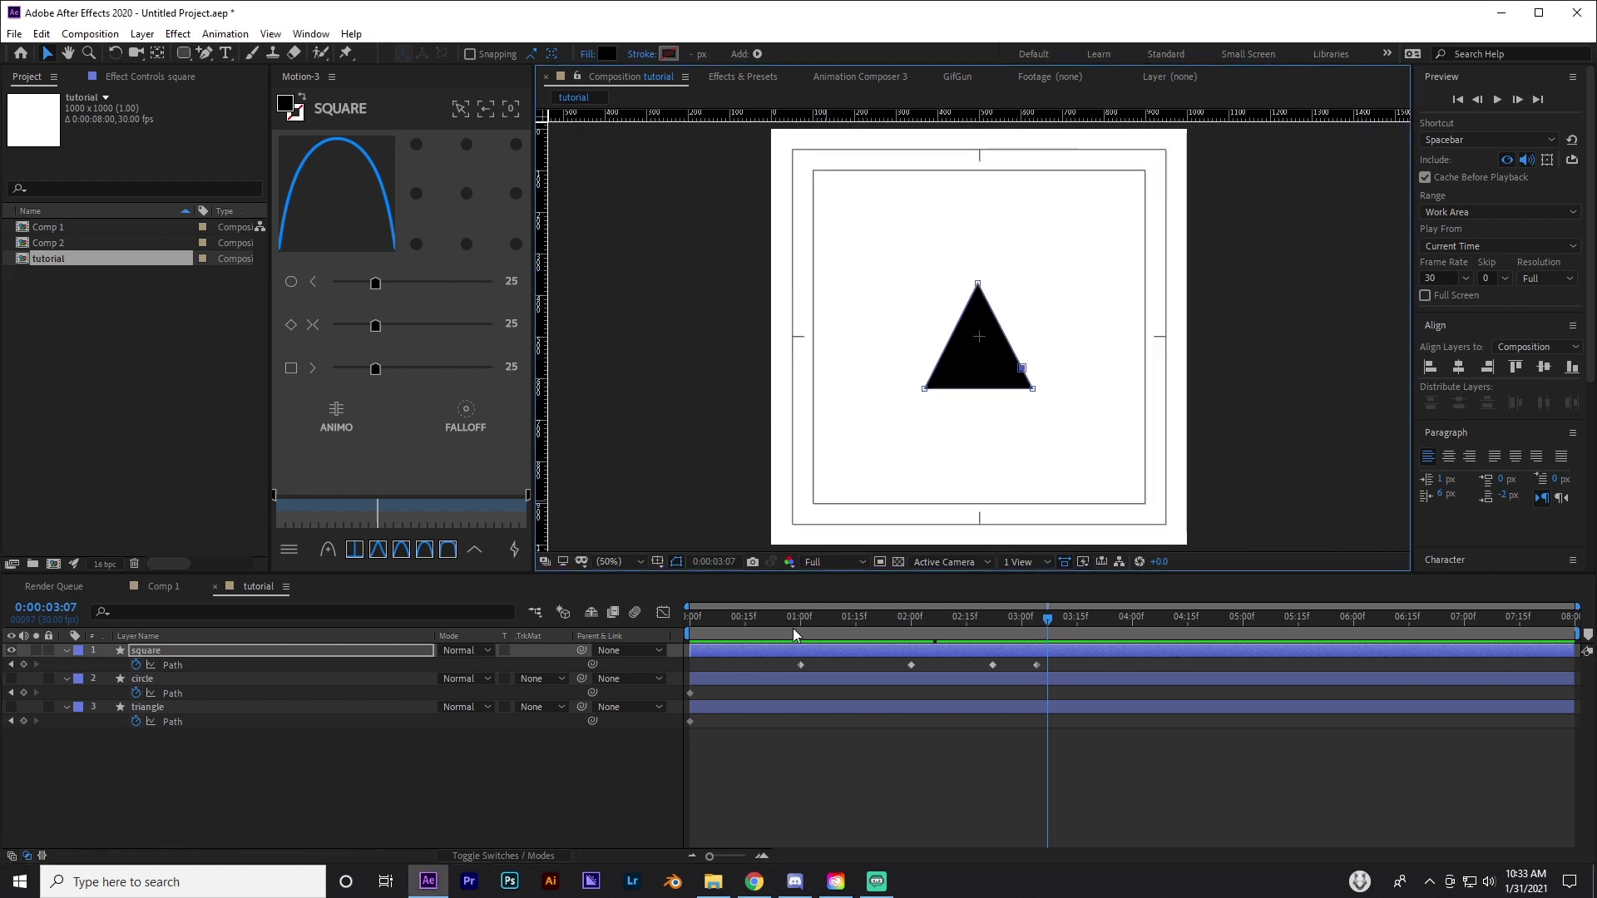
pyautogui.moveTo(792, 627)
pyautogui.mouseDown()
pyautogui.moveTo(1037, 624)
pyautogui.moveTo(799, 606)
pyautogui.mouseUp()
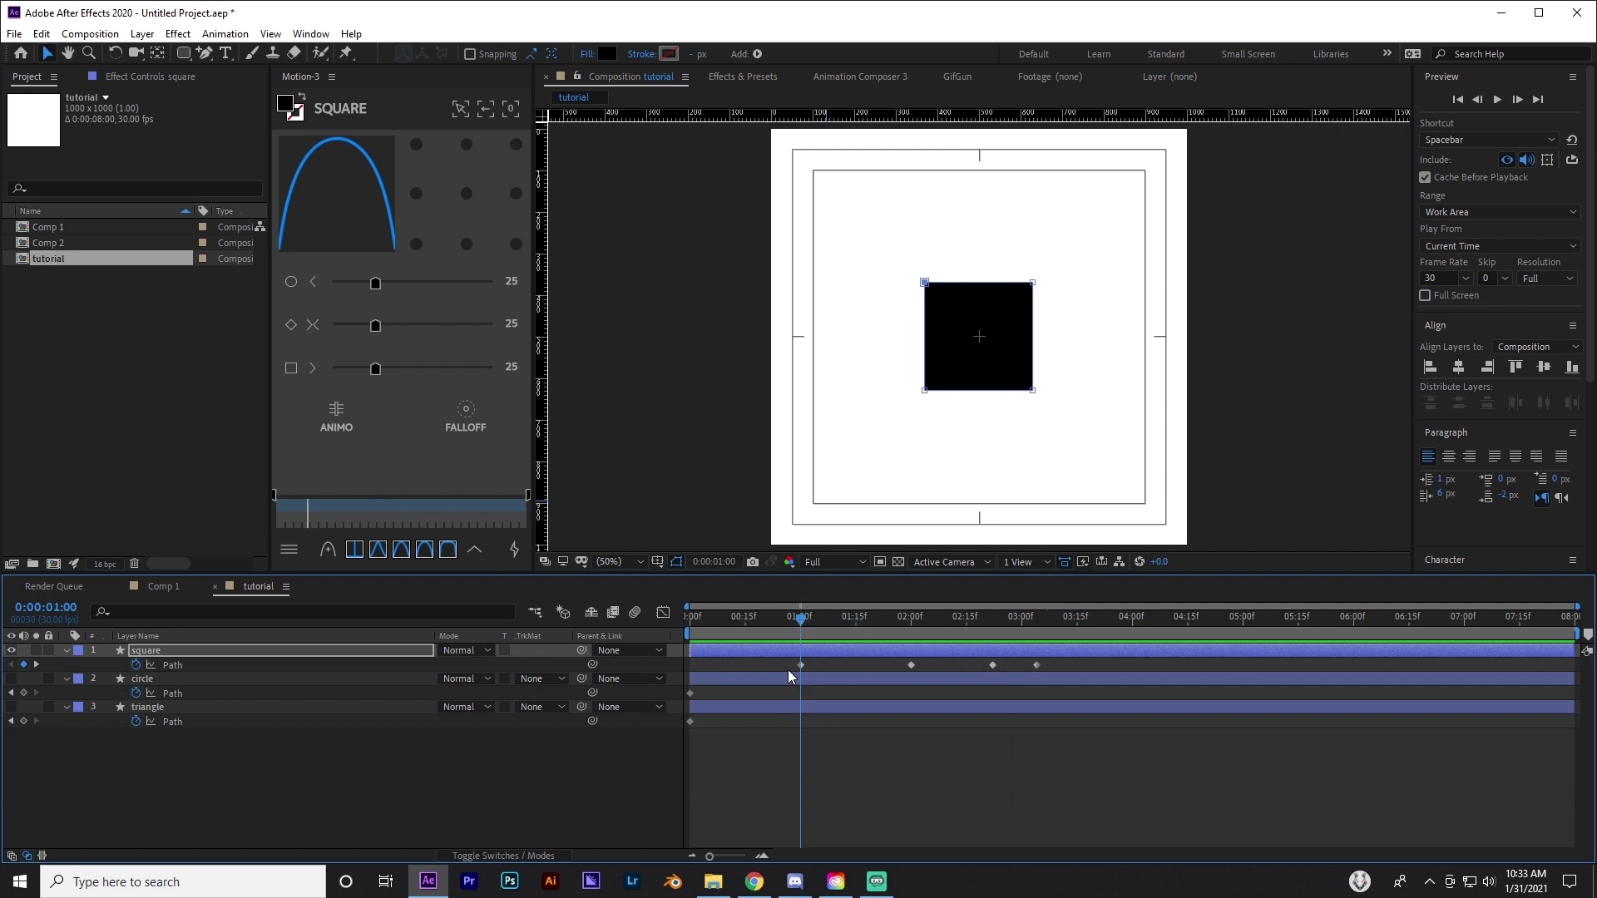
pyautogui.moveTo(786, 670); pyautogui.dragTo(1064, 668)
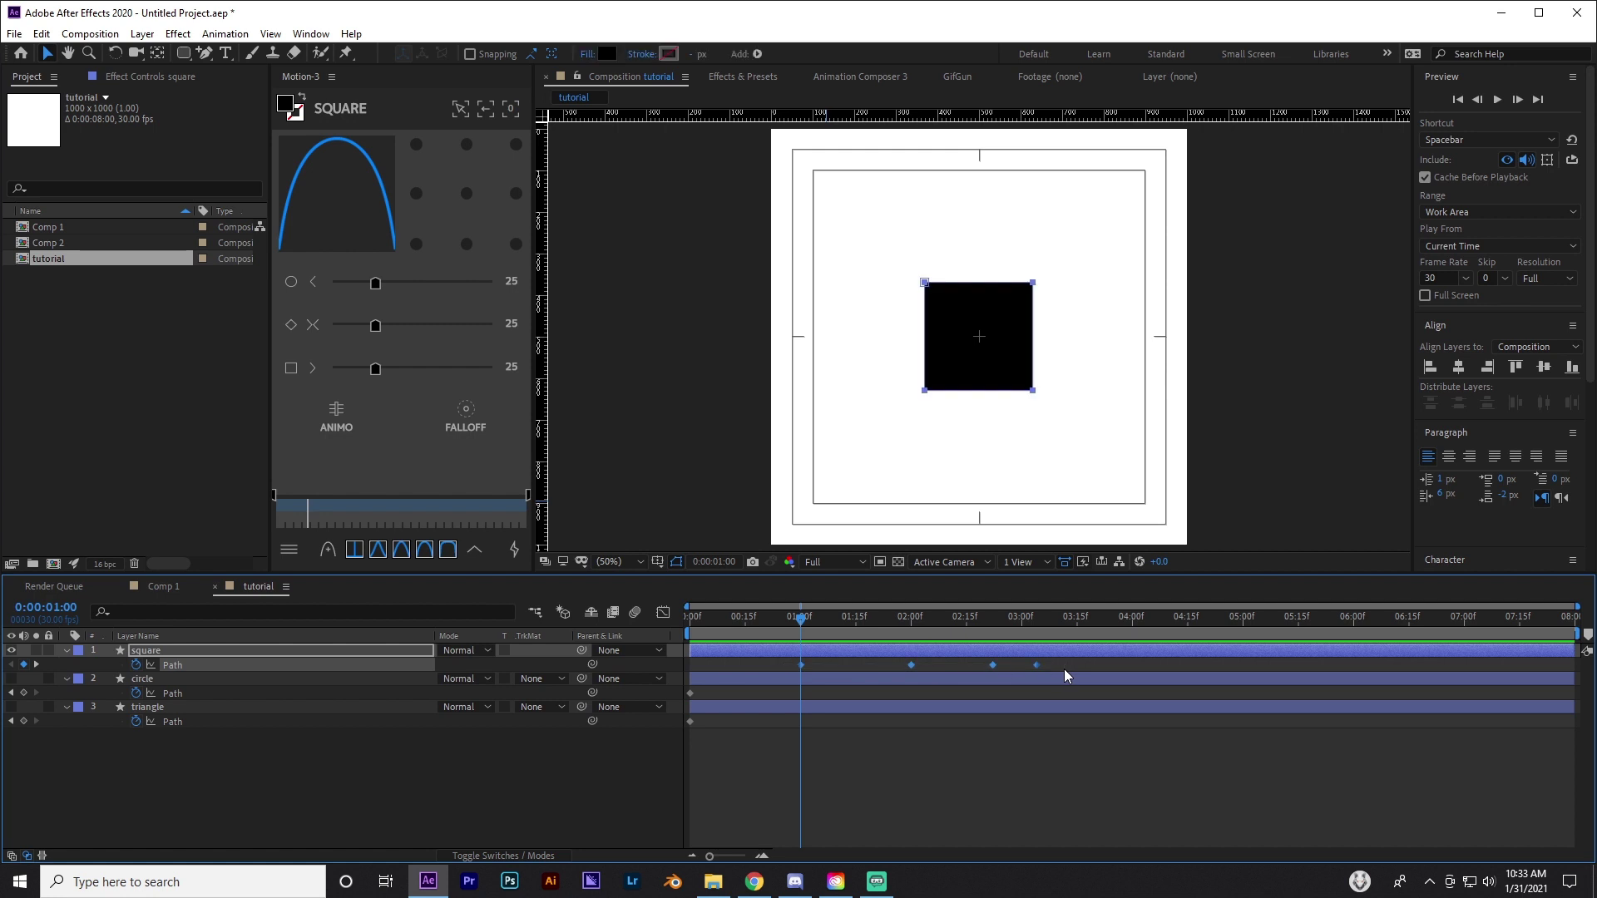
pyautogui.press('F9')
pyautogui.rightClick(800, 666)
pyautogui.moveTo(845, 654)
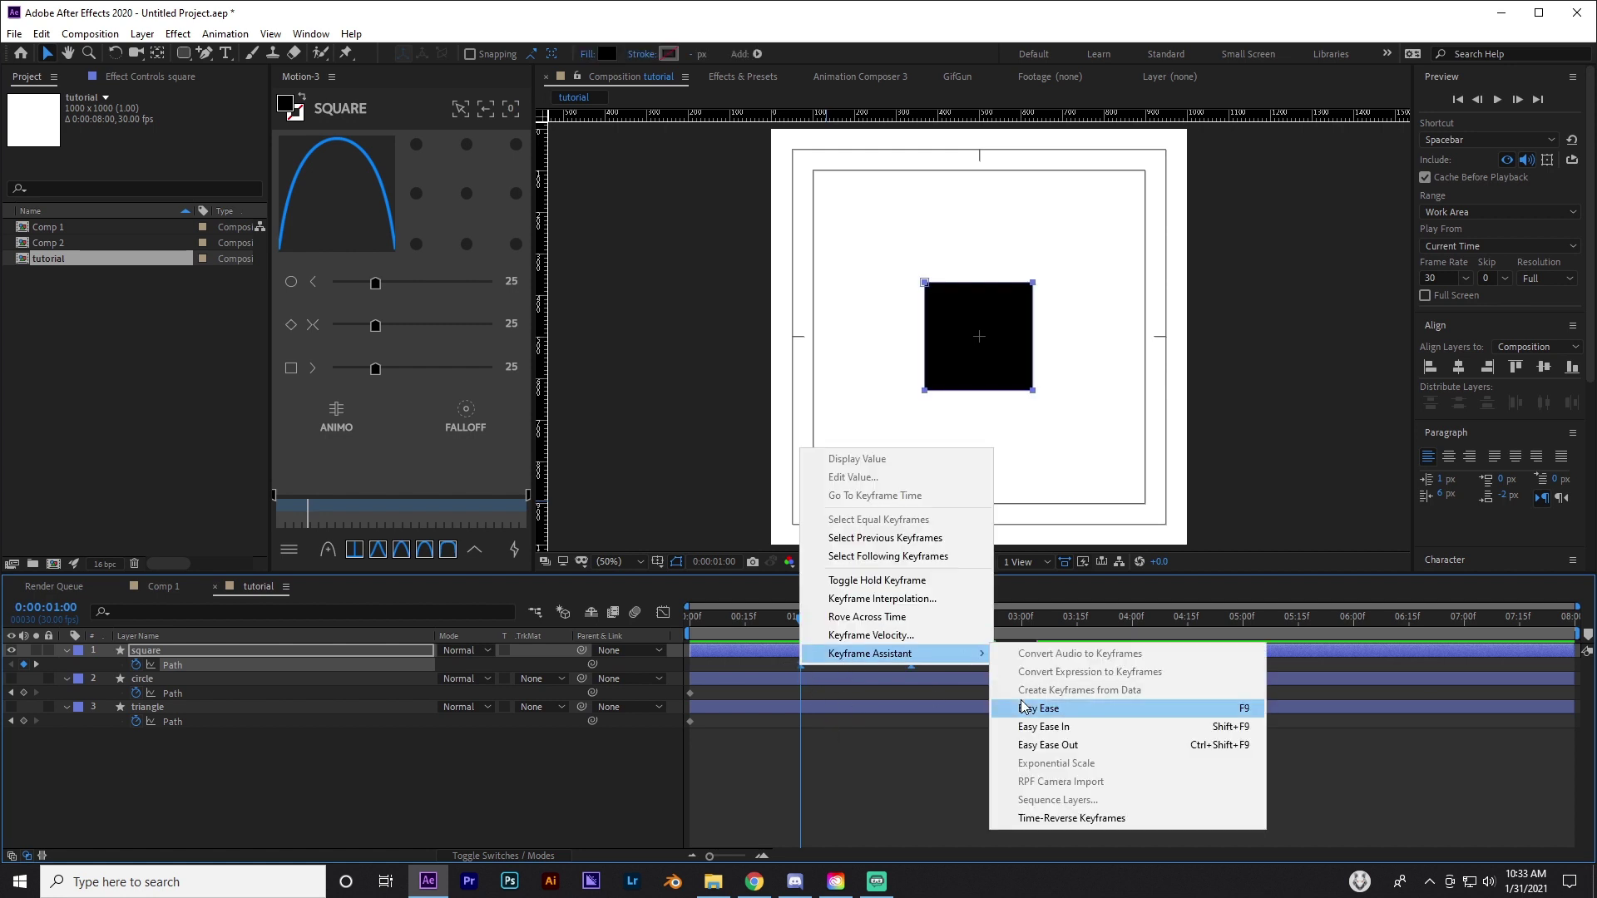
pyautogui.click(1023, 707)
# In the Path speed graph, shorten the 0:00:01:00 keyframe's outgoing influence and lengthen the last keyframe's incoming influence
pyautogui.click(663, 613)
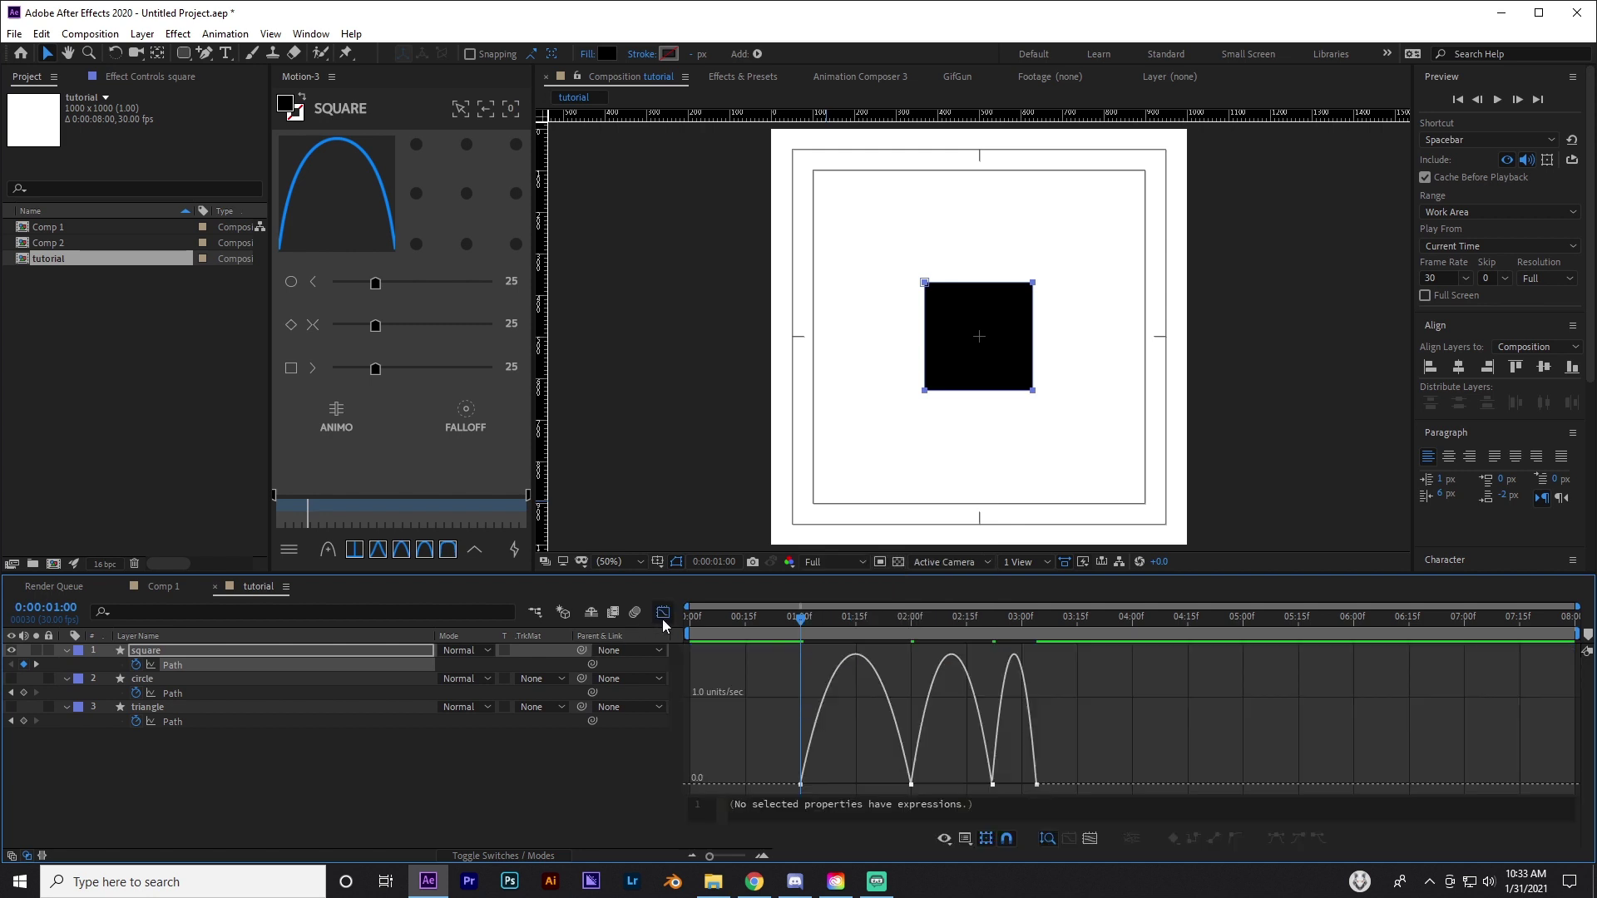
pyautogui.moveTo(774, 752); pyautogui.dragTo(836, 790)
pyautogui.click(762, 856)
pyautogui.moveTo(910, 854)
pyautogui.mouseDown()
pyautogui.moveTo(957, 856)
pyautogui.moveTo(940, 857)
pyautogui.mouseUp()
pyautogui.moveTo(785, 785)
pyautogui.mouseDown()
pyautogui.moveTo(873, 785)
pyautogui.moveTo(771, 785)
pyautogui.mouseUp()
pyautogui.click(811, 790)
pyautogui.click(780, 779)
pyautogui.moveTo(922, 753); pyautogui.dragTo(1044, 785)
pyautogui.moveTo(1207, 785); pyautogui.dragTo(1176, 785)
pyautogui.click(663, 612)
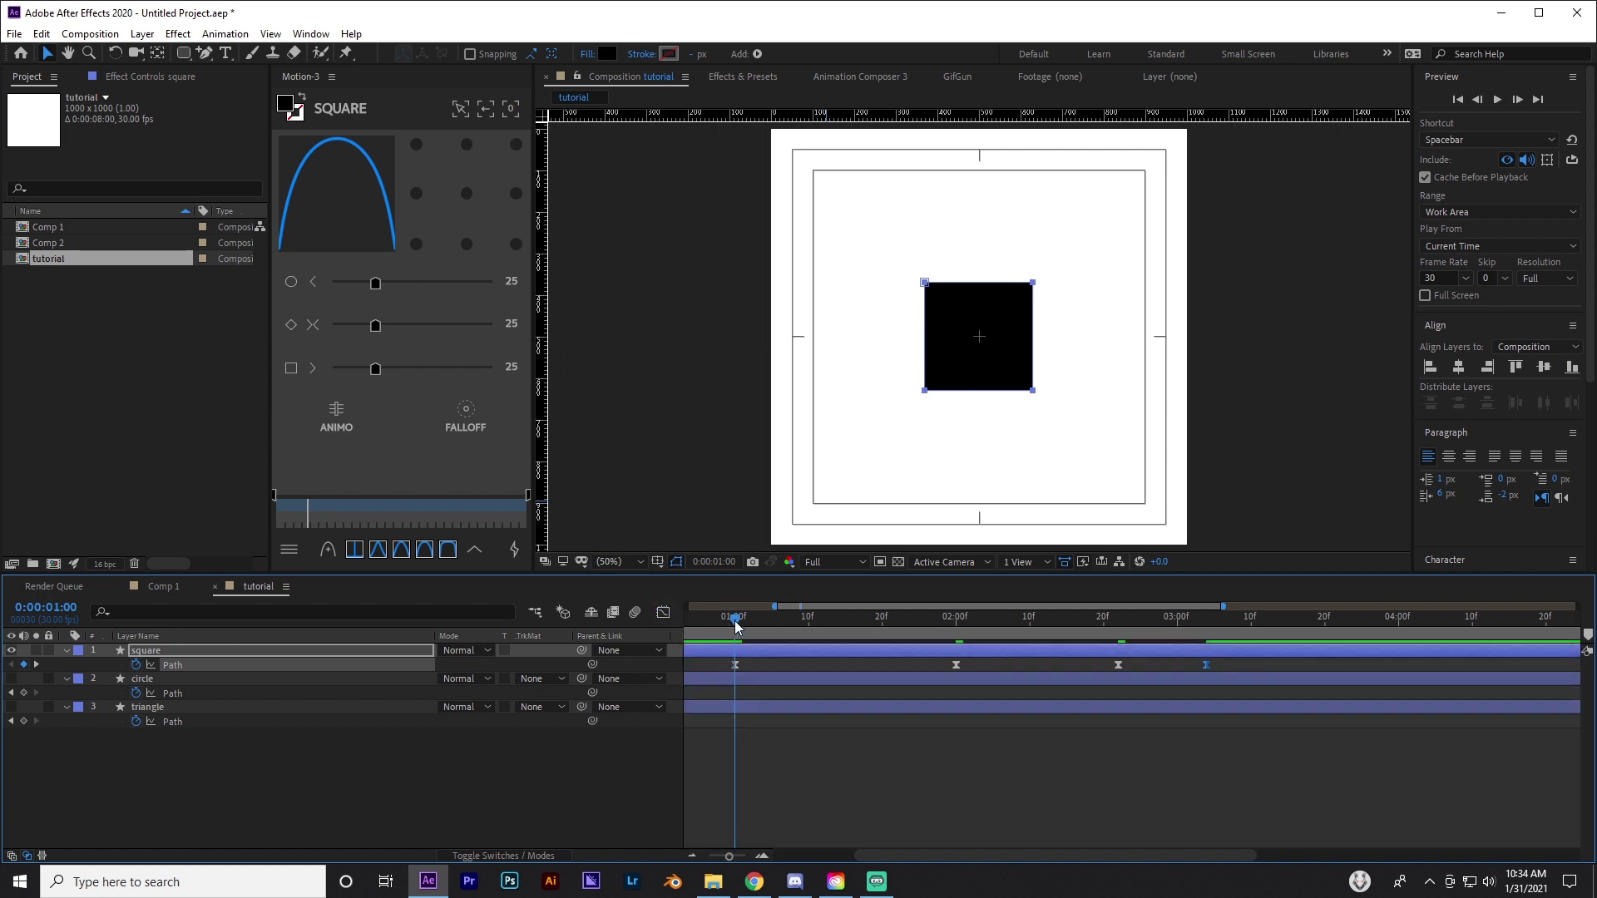
# In the Path speed graph, shorten the 0:00:02:22 keyframe's incoming influence and extend the 0:00:02:00 keyframe's outgoing influence
pyautogui.moveTo(734, 620); pyautogui.dragTo(1118, 669)
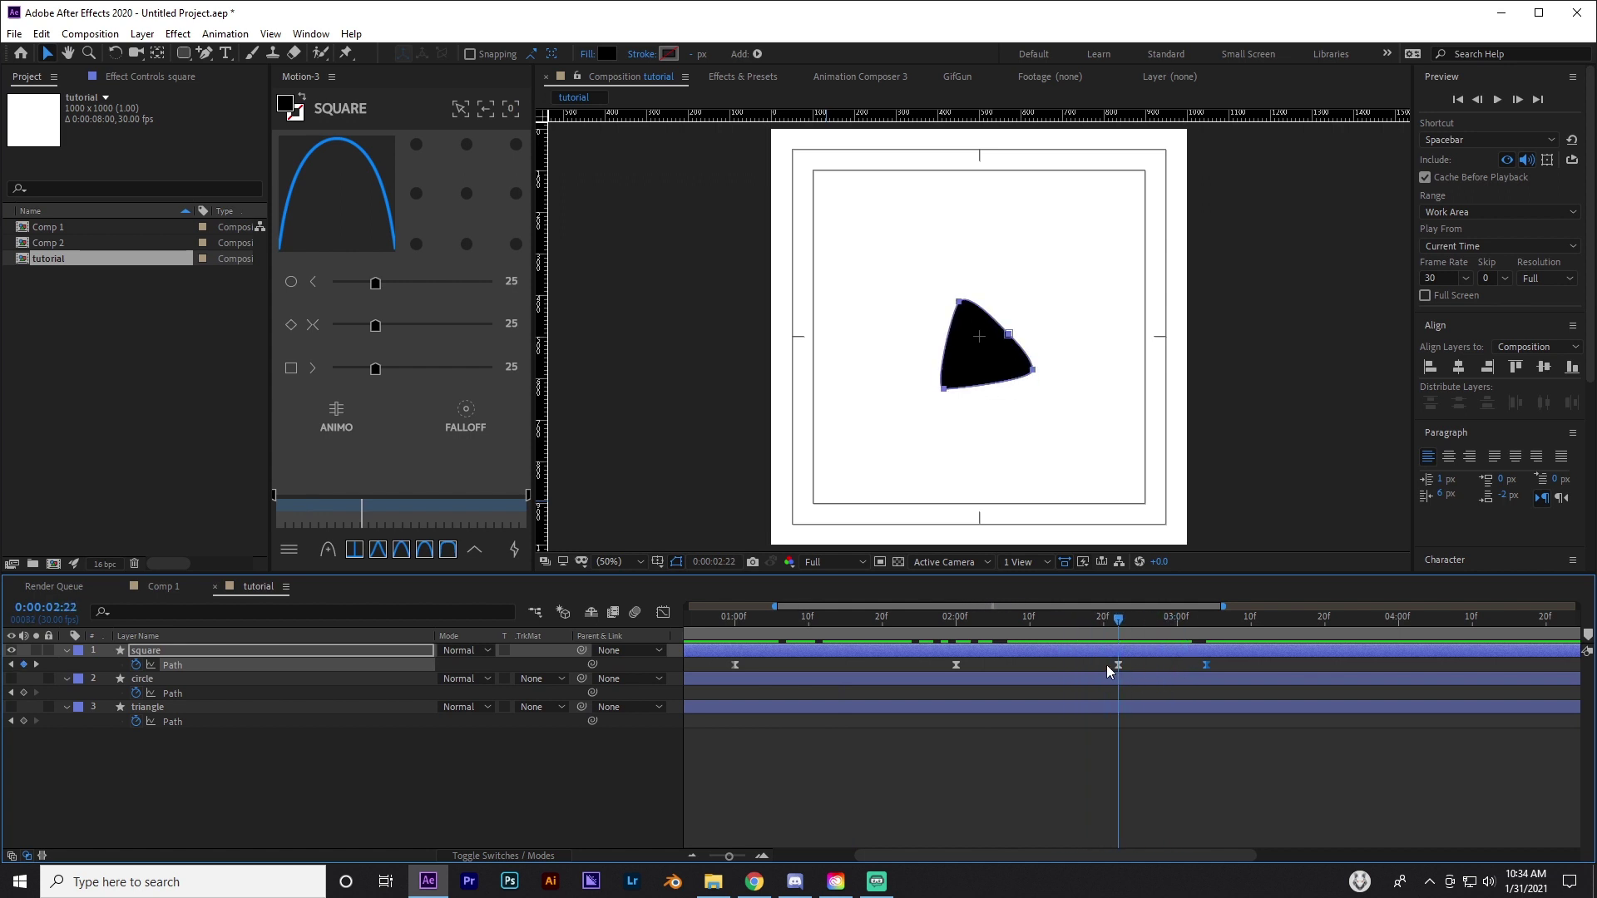
pyautogui.click(658, 614)
pyautogui.click(662, 613)
pyautogui.click(663, 612)
pyautogui.moveTo(1045, 784); pyautogui.dragTo(1122, 784)
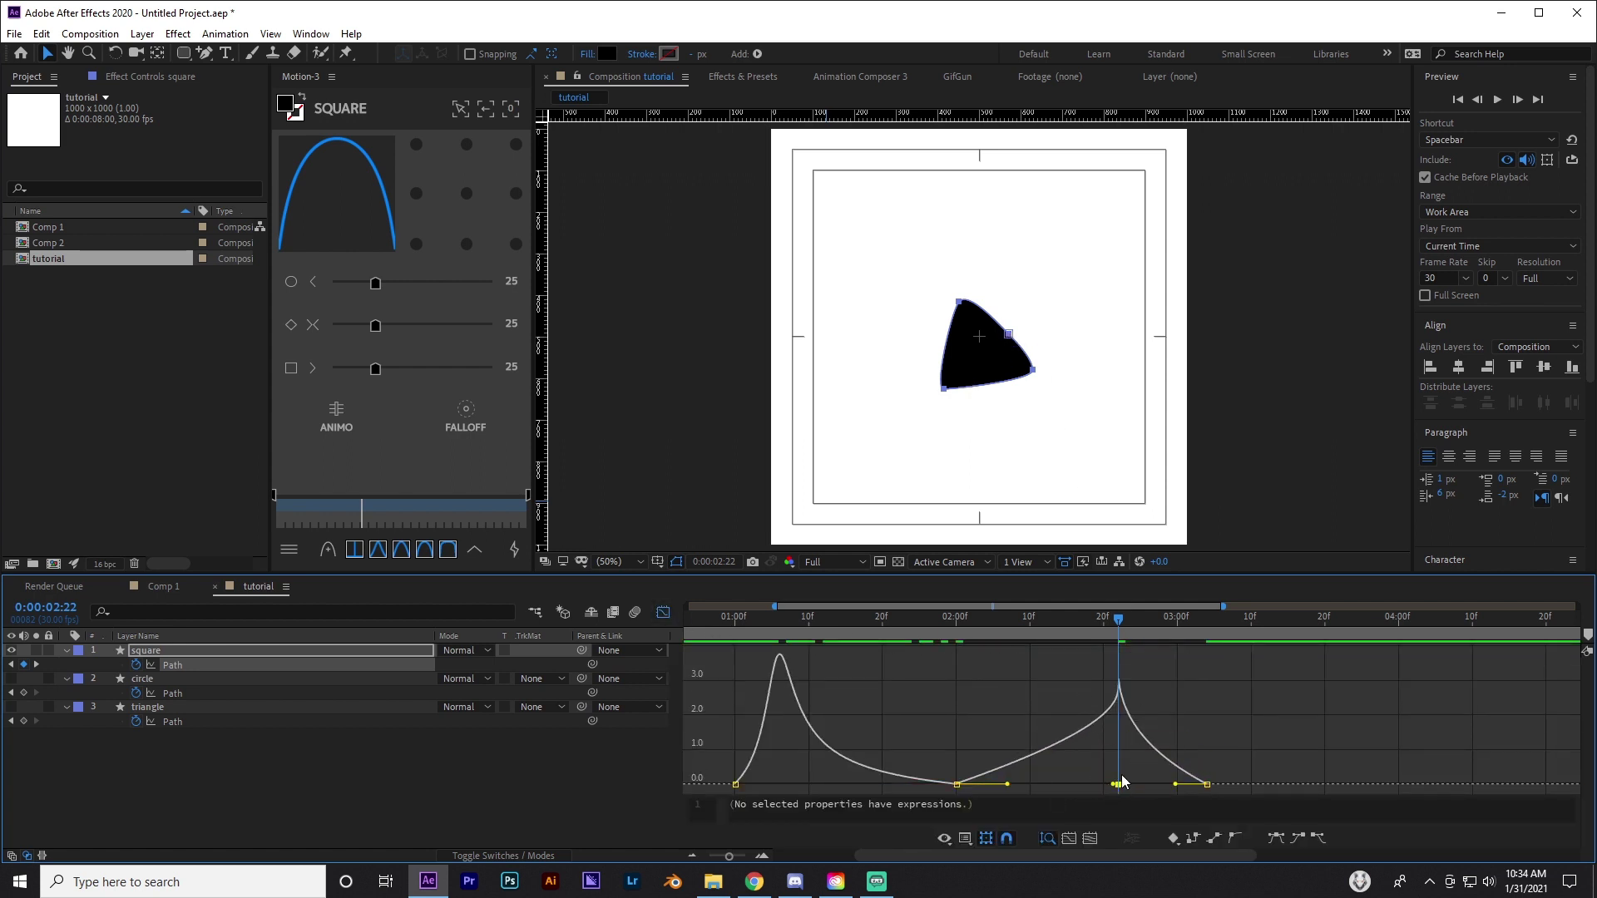
pyautogui.moveTo(1064, 621)
pyautogui.mouseDown()
pyautogui.moveTo(1136, 637)
pyautogui.moveTo(1169, 634)
pyautogui.moveTo(1090, 622)
pyautogui.moveTo(1172, 622)
pyautogui.moveTo(1036, 627)
pyautogui.mouseUp()
pyautogui.scroll(1, 1024, 454)
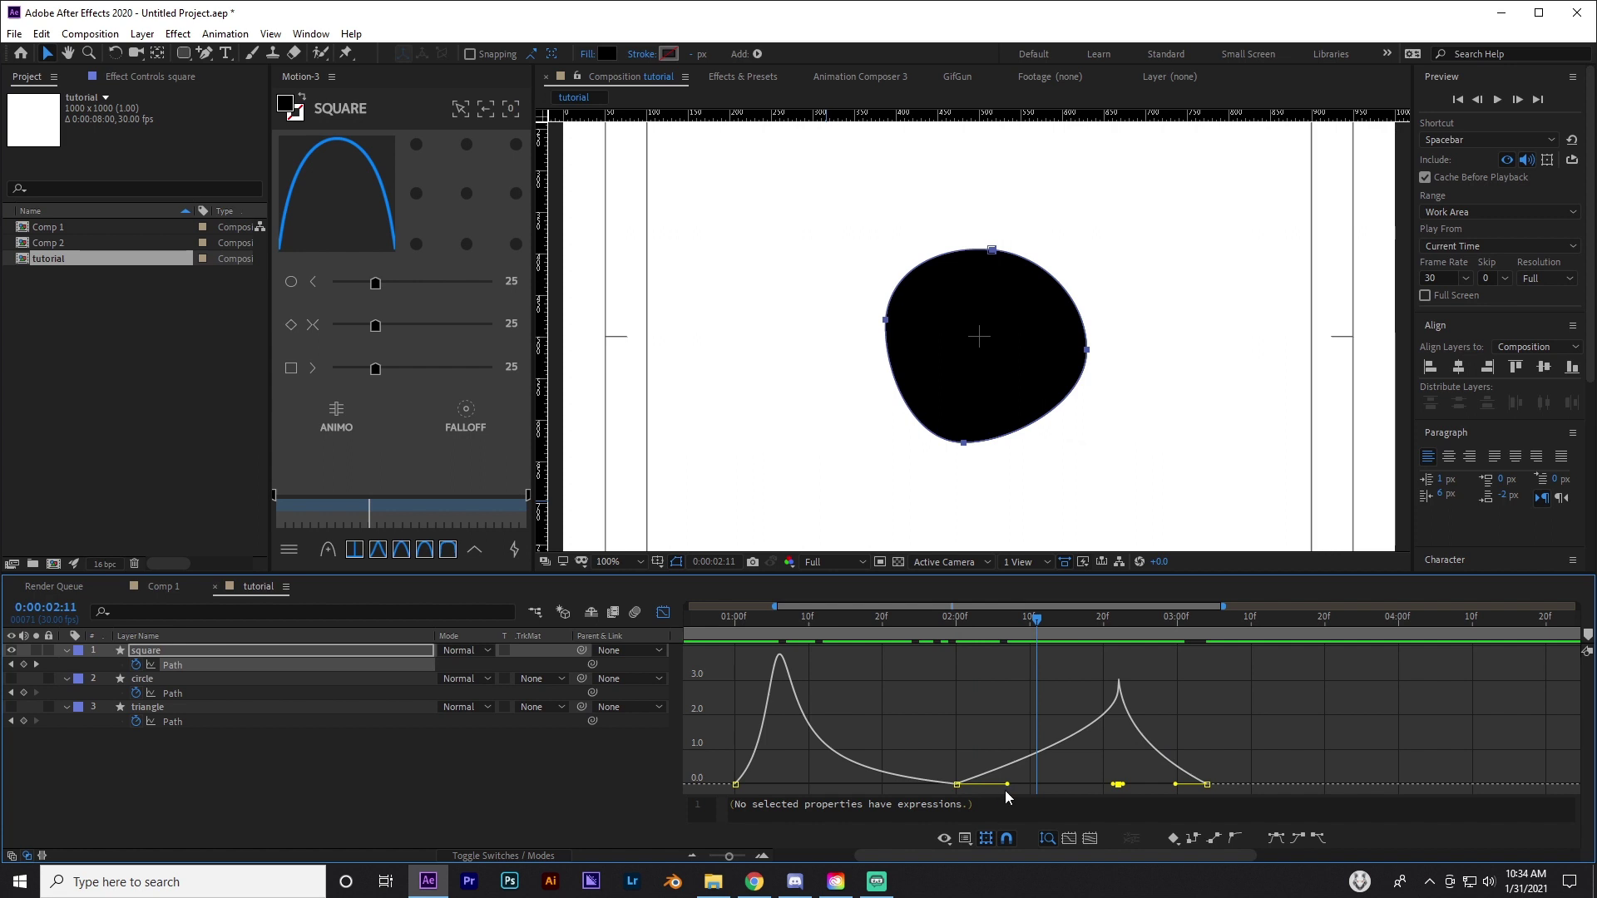
pyautogui.moveTo(1005, 790); pyautogui.dragTo(1036, 784)
pyautogui.click(666, 615)
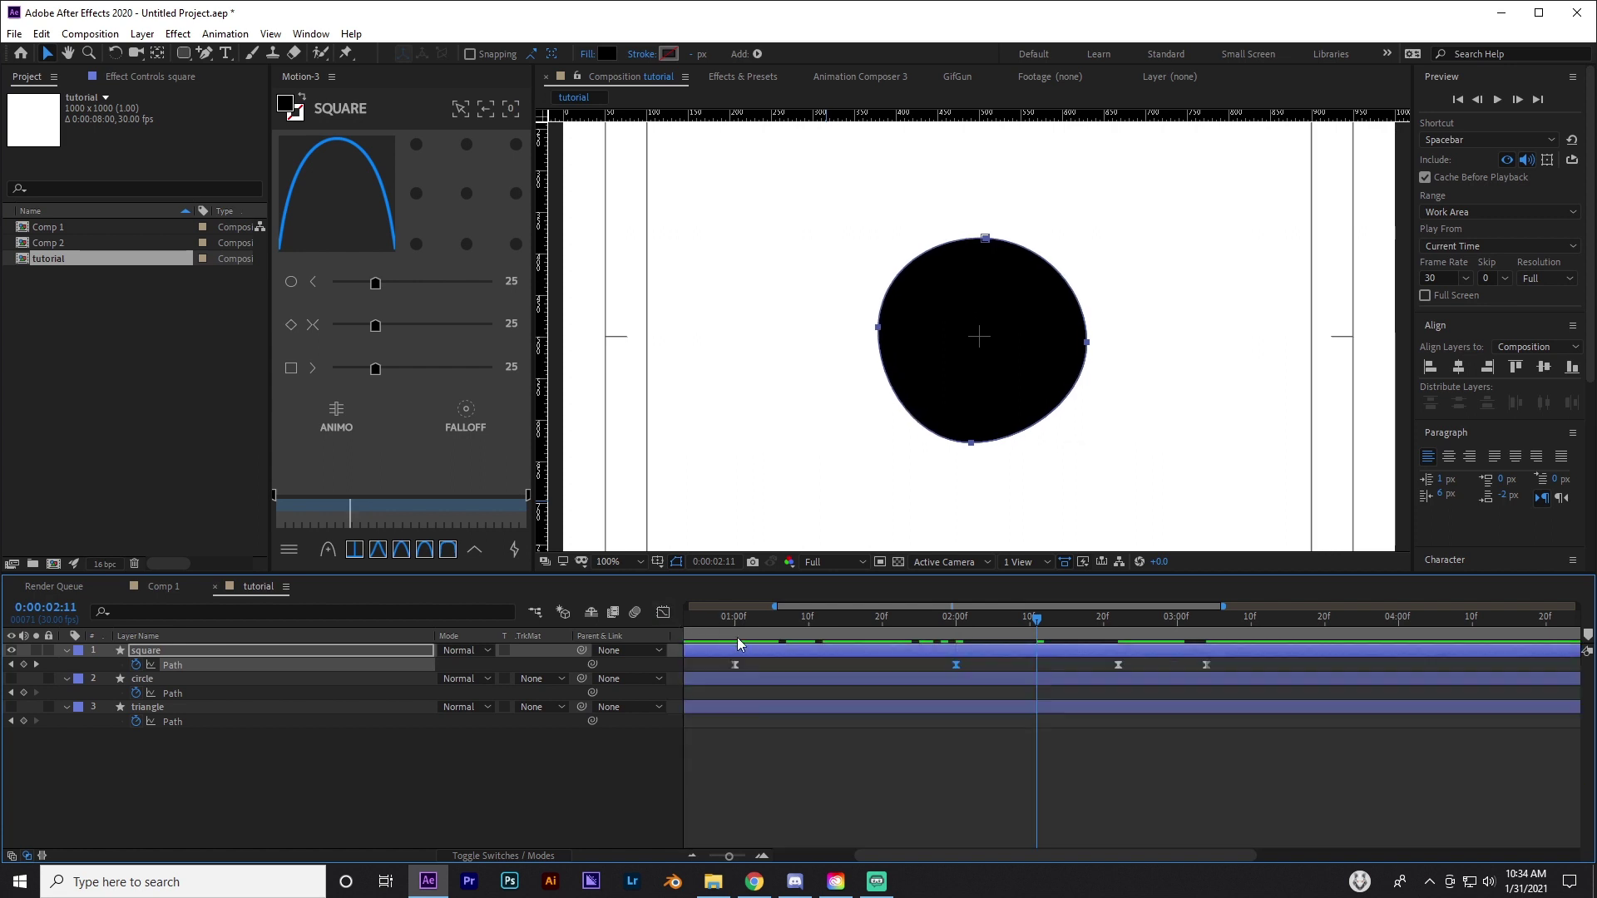
# Play back the eased morph from 0:00:01:00 and examine its timing
pyautogui.click(735, 622)
pyautogui.click(691, 856)
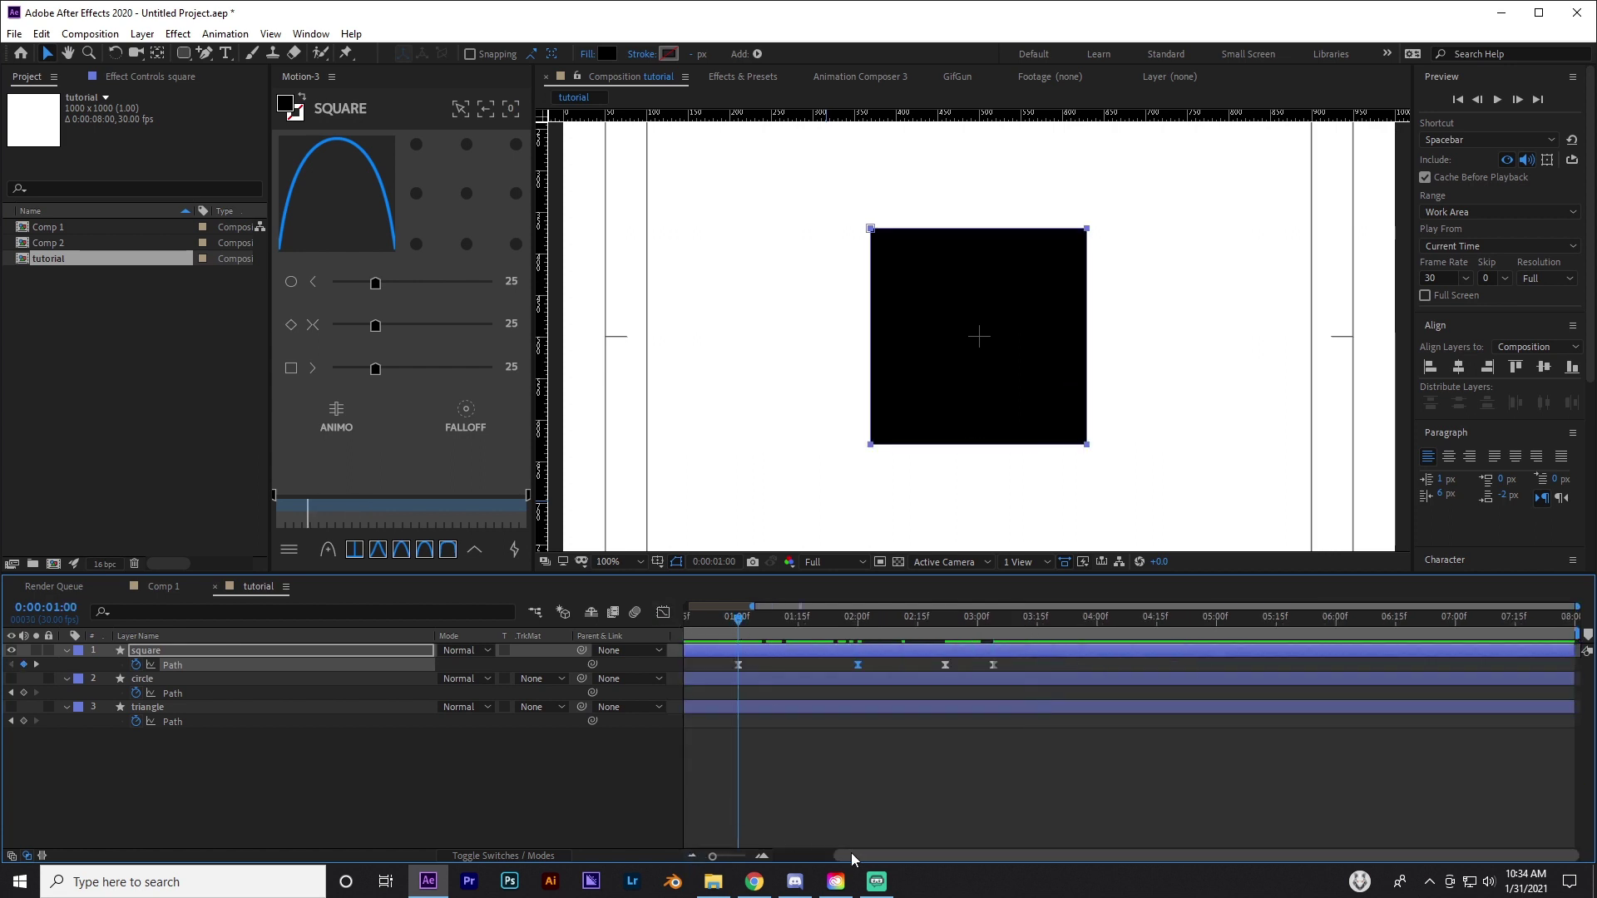
pyautogui.click(1497, 99)
pyautogui.click(1256, 257)
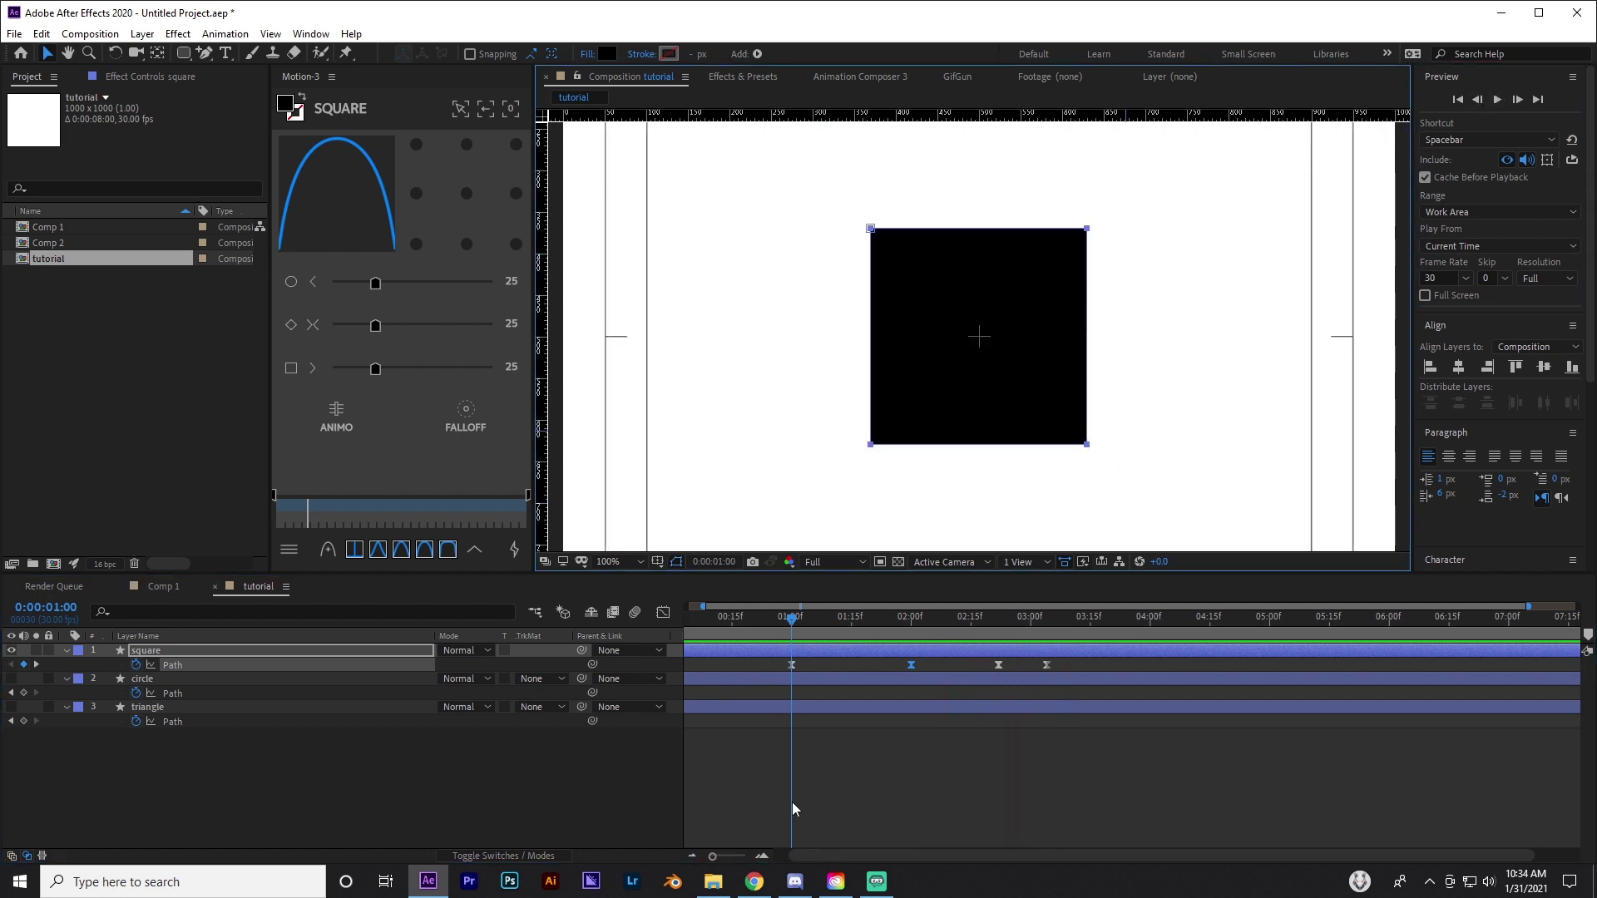
pyautogui.moveTo(836, 855); pyautogui.dragTo(788, 866)
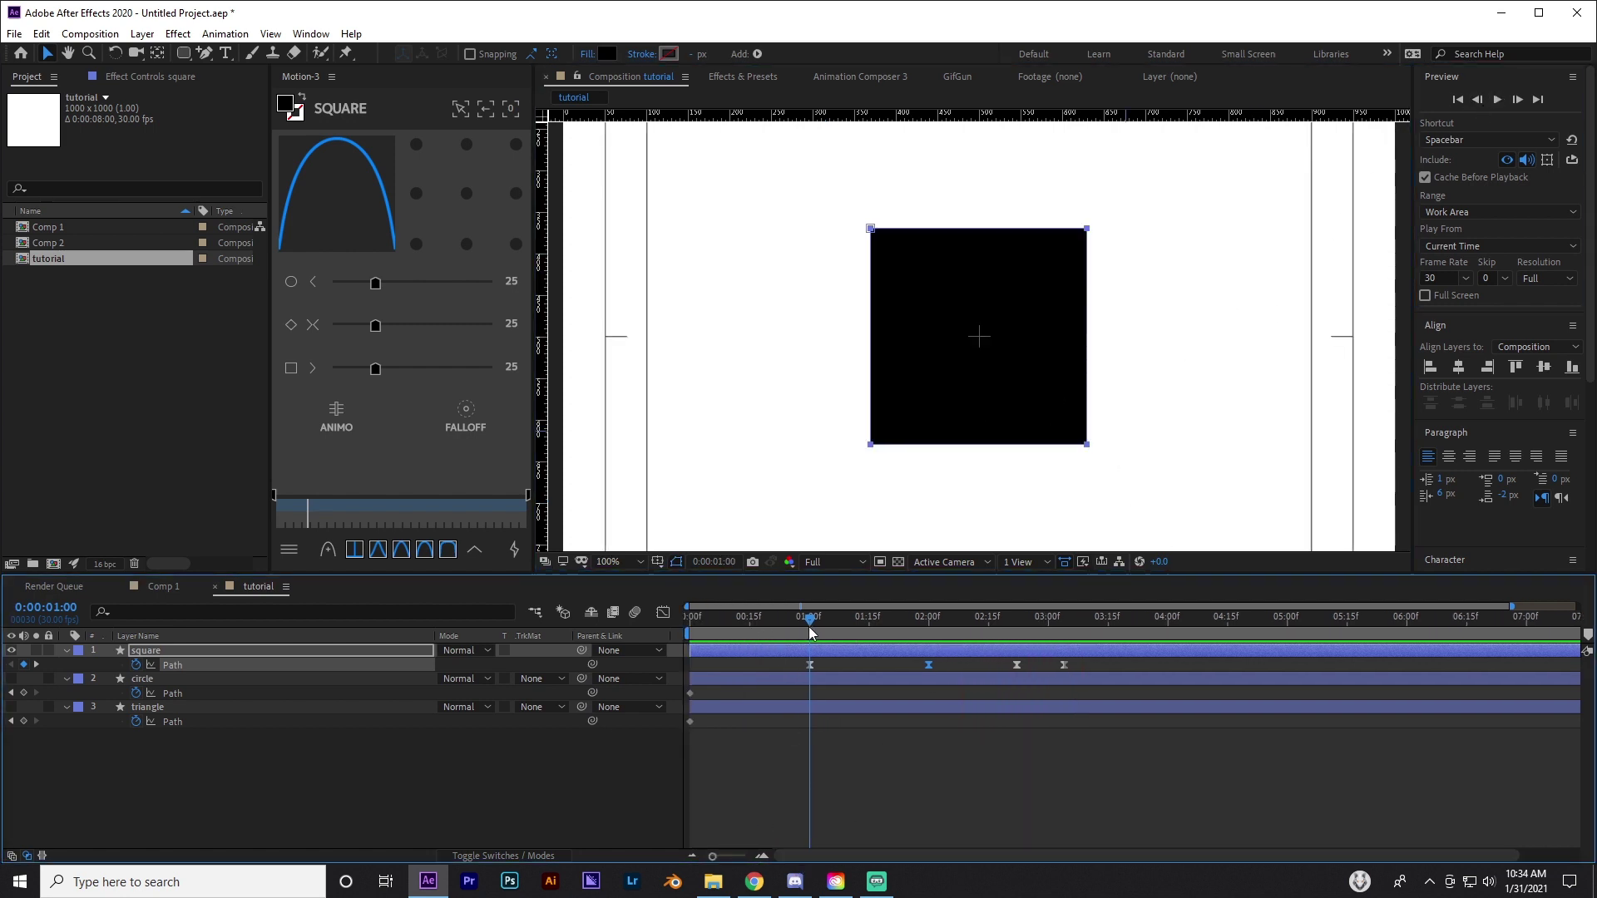
pyautogui.moveTo(807, 623)
pyautogui.mouseDown()
pyautogui.moveTo(840, 636)
pyautogui.moveTo(810, 630)
pyautogui.mouseUp()
# Reveal the square layer's Rotation property alongside its Path keyframes
pyautogui.click(804, 656)
pyautogui.click(803, 651)
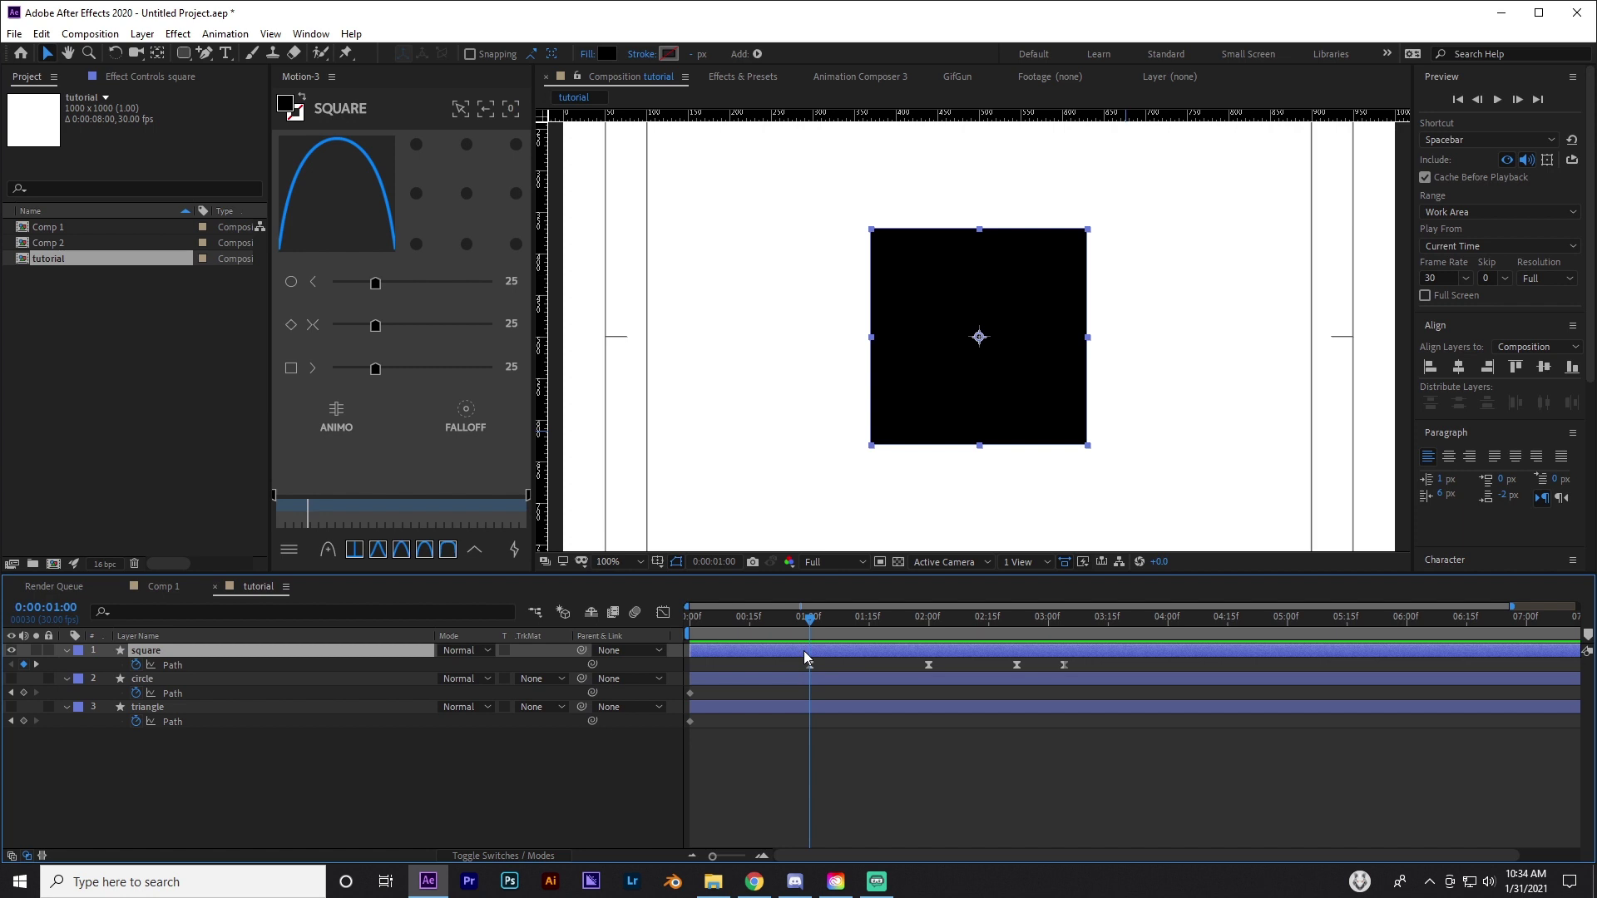
pyautogui.press('r')
pyautogui.click(804, 780)
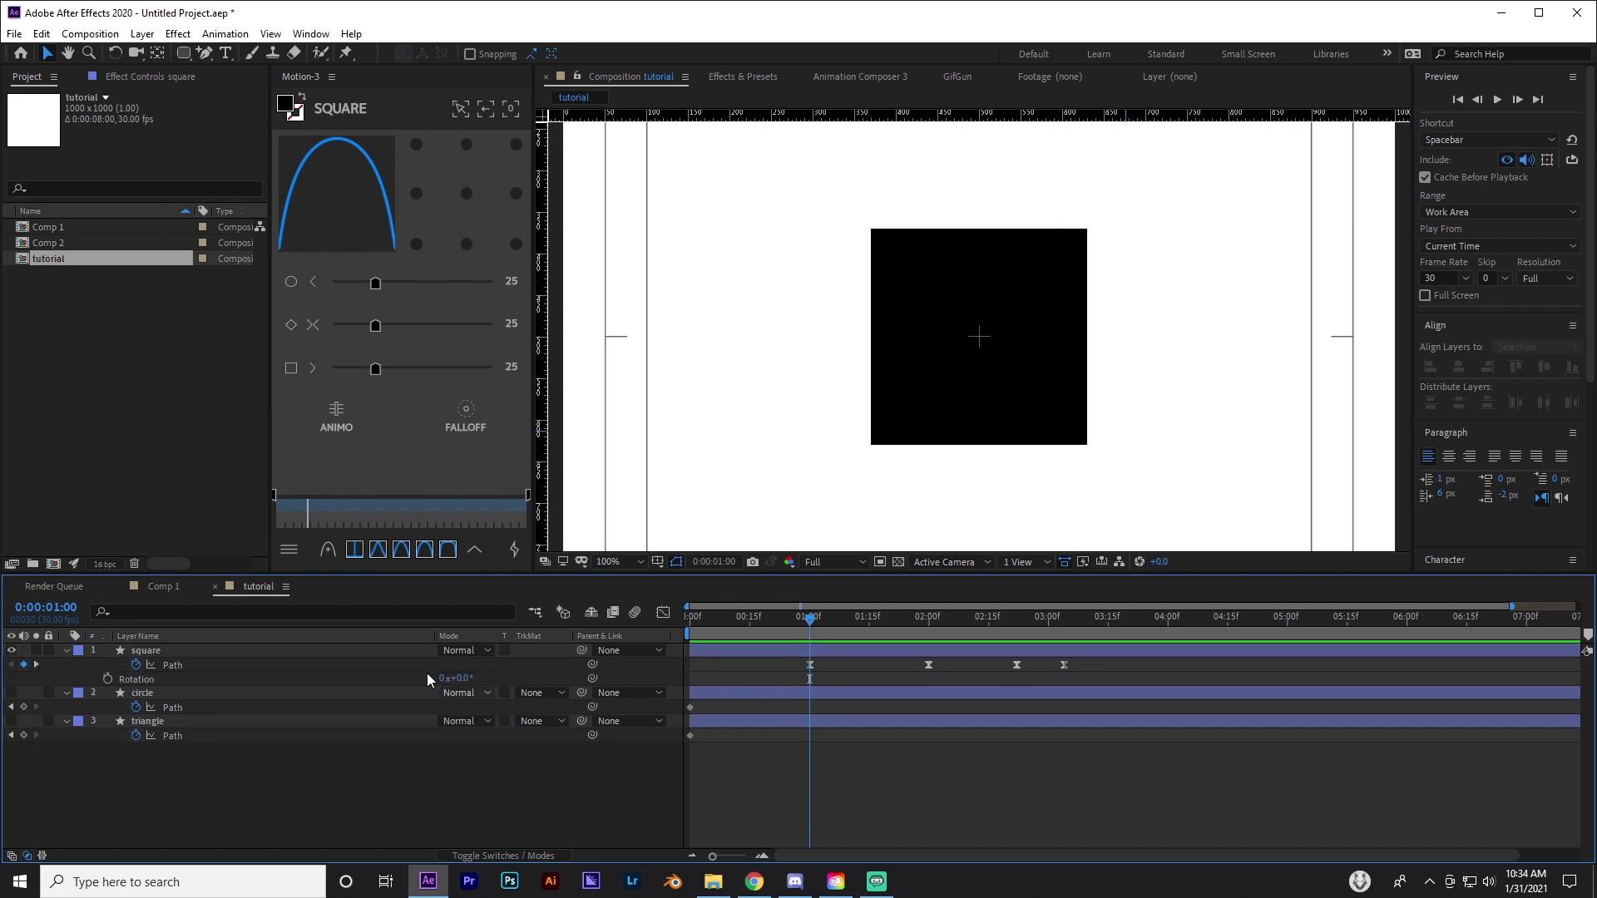
pyautogui.click(160, 655)
pyautogui.click(155, 700)
pyautogui.click(155, 722)
pyautogui.click(153, 698)
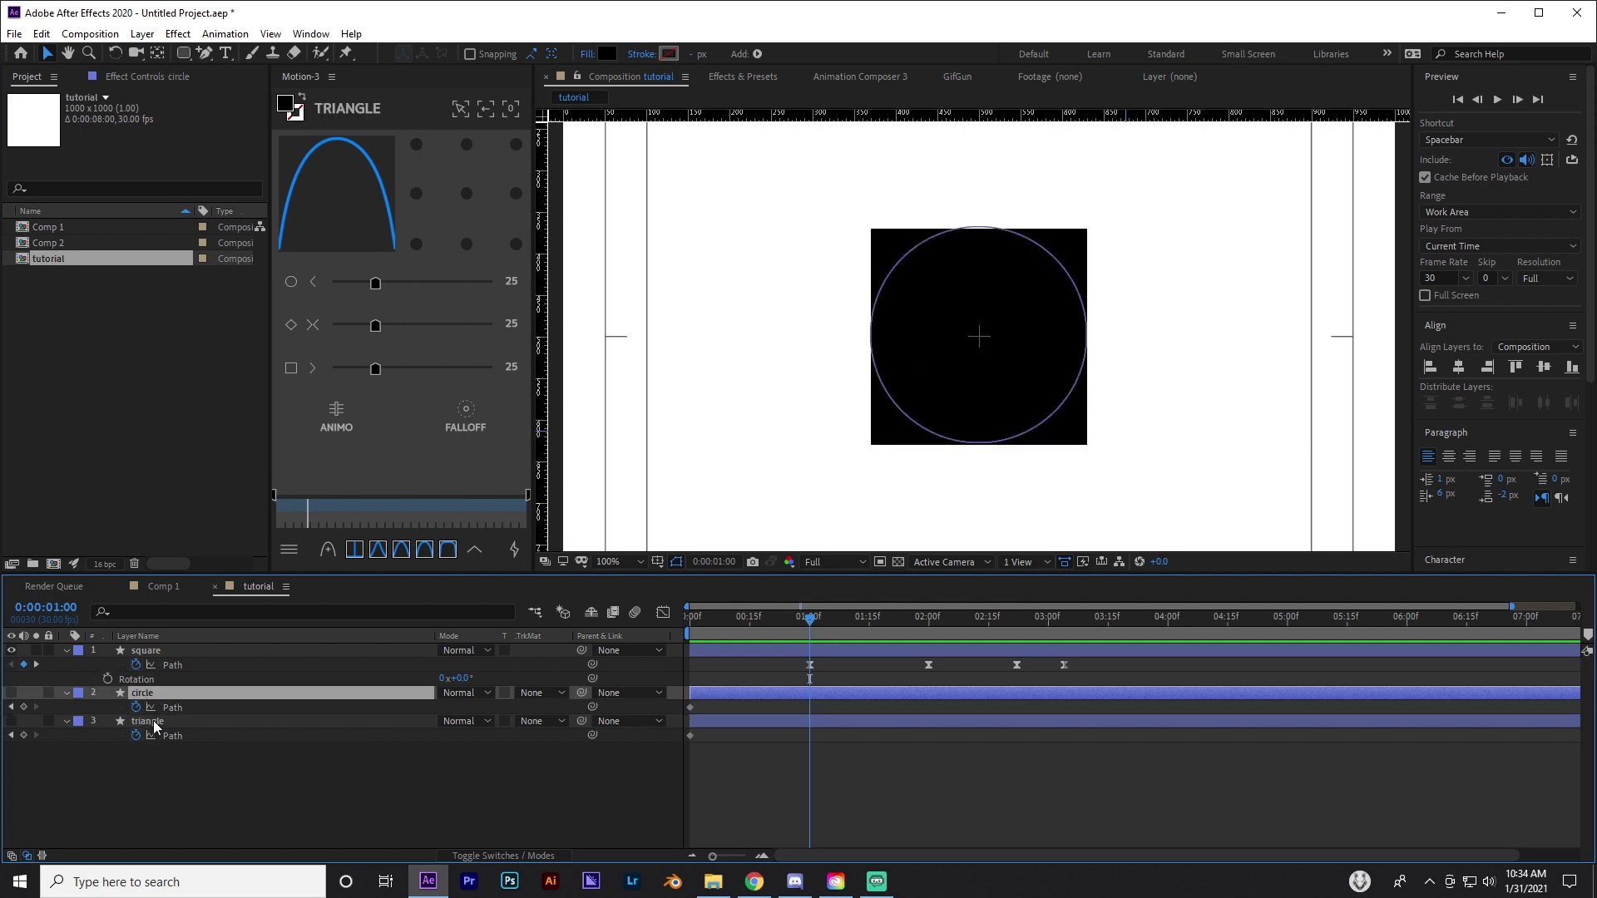
pyautogui.click(153, 722)
pyautogui.click(152, 698)
pyautogui.click(230, 773)
# Start keyframing the square layer's Rotation at 0:00:00:00
pyautogui.click(160, 651)
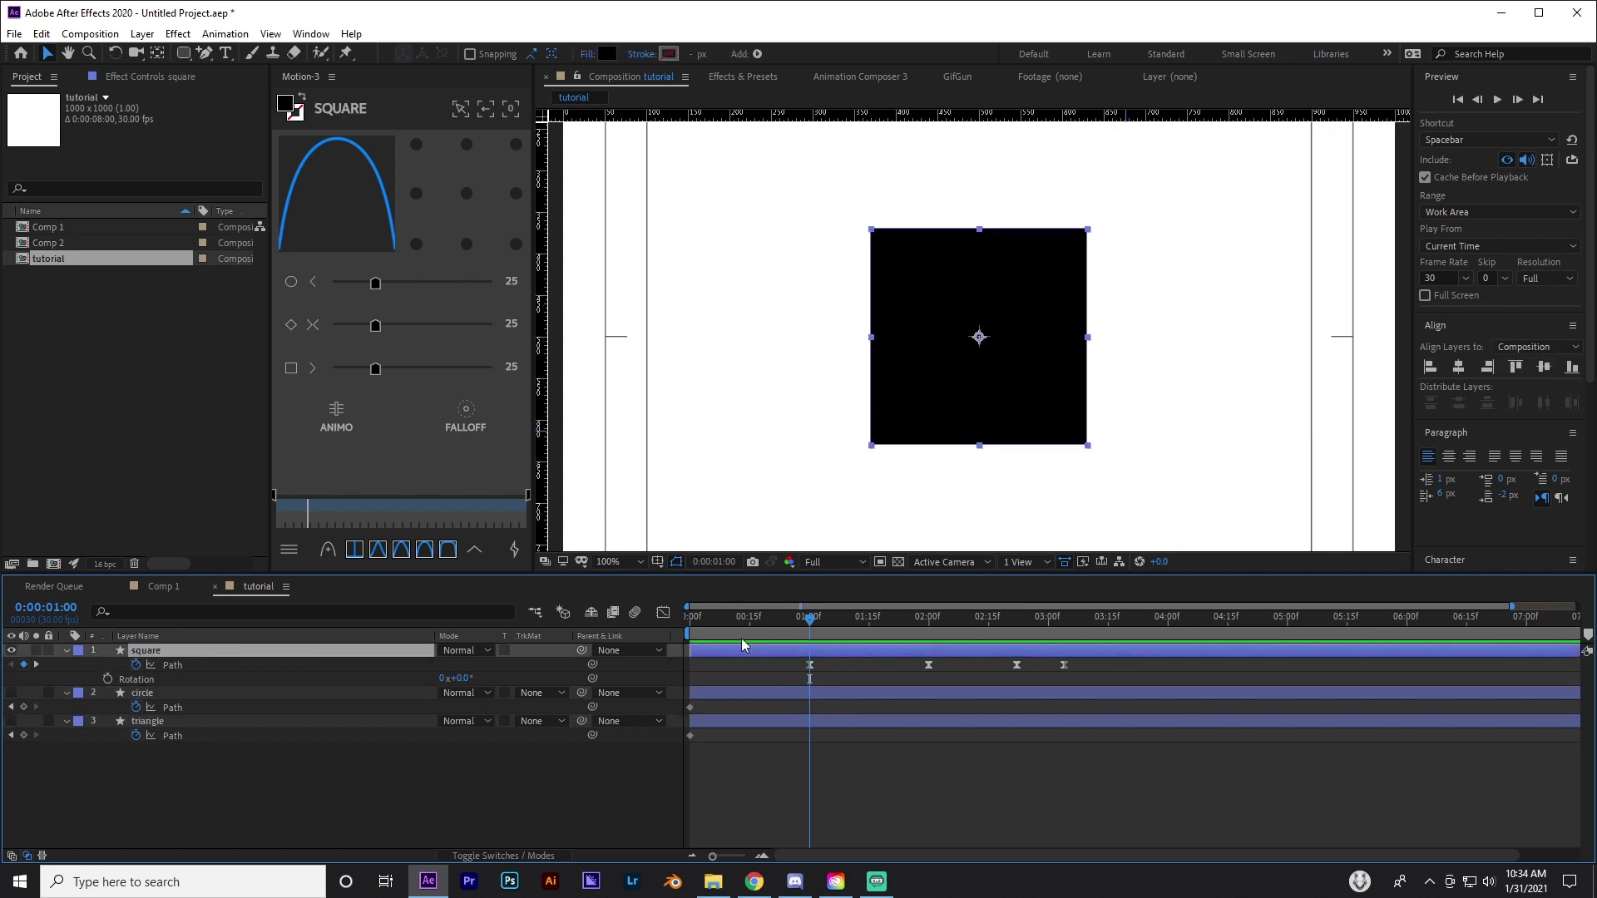
pyautogui.moveTo(741, 637); pyautogui.dragTo(689, 637)
pyautogui.click(107, 679)
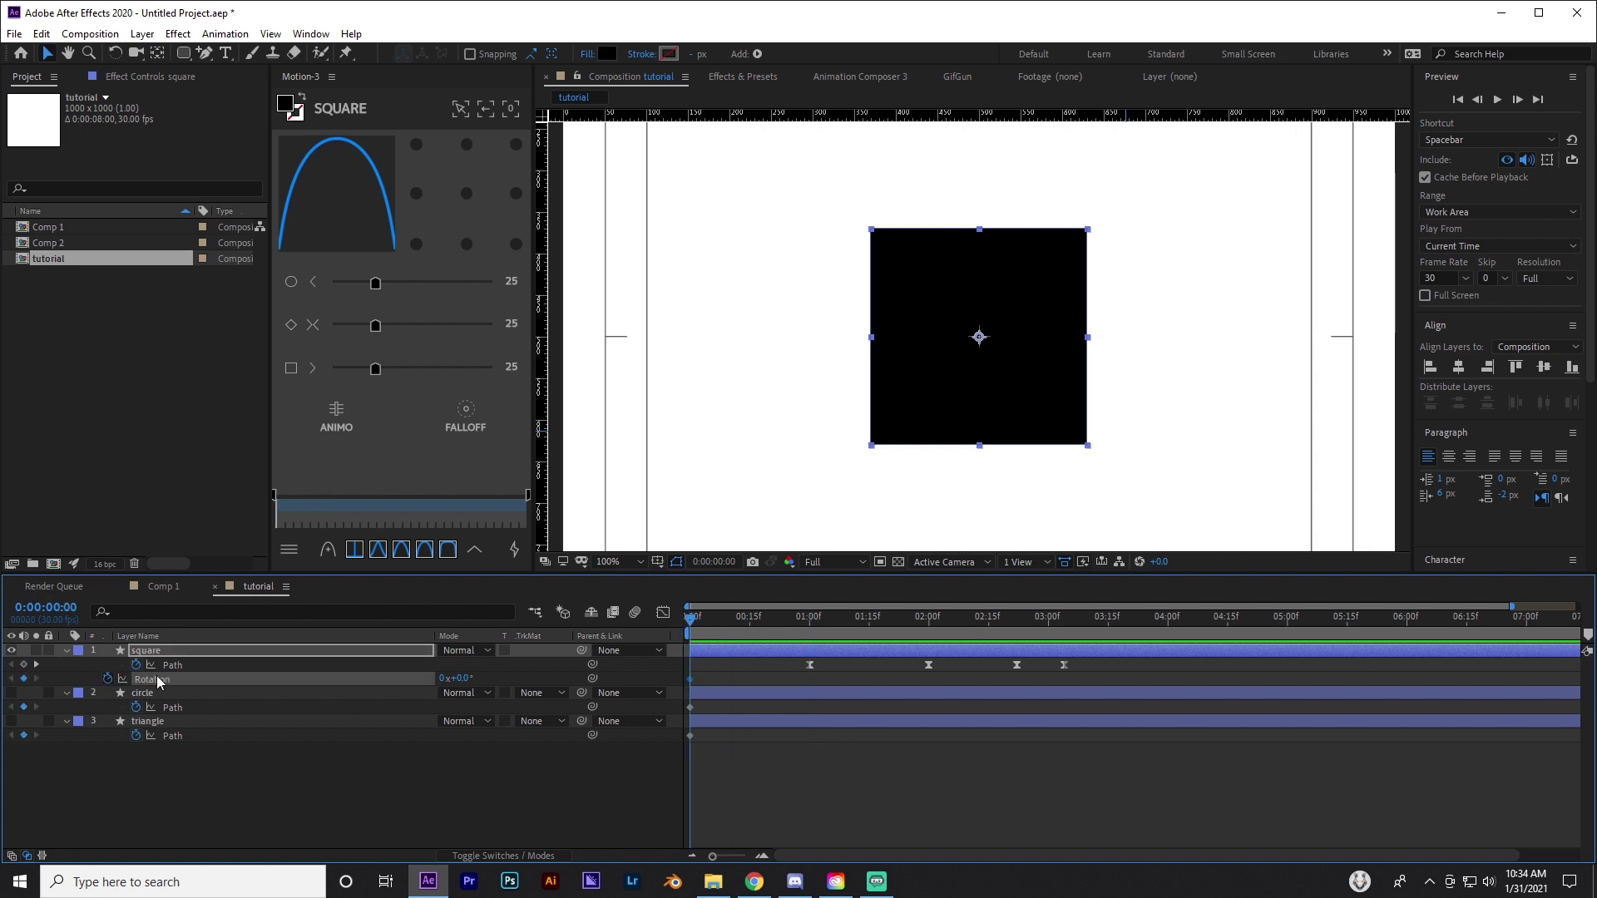
# Set the square layer's Rotation to -25° at 0:00:01:00
pyautogui.moveTo(804, 625); pyautogui.dragTo(811, 626)
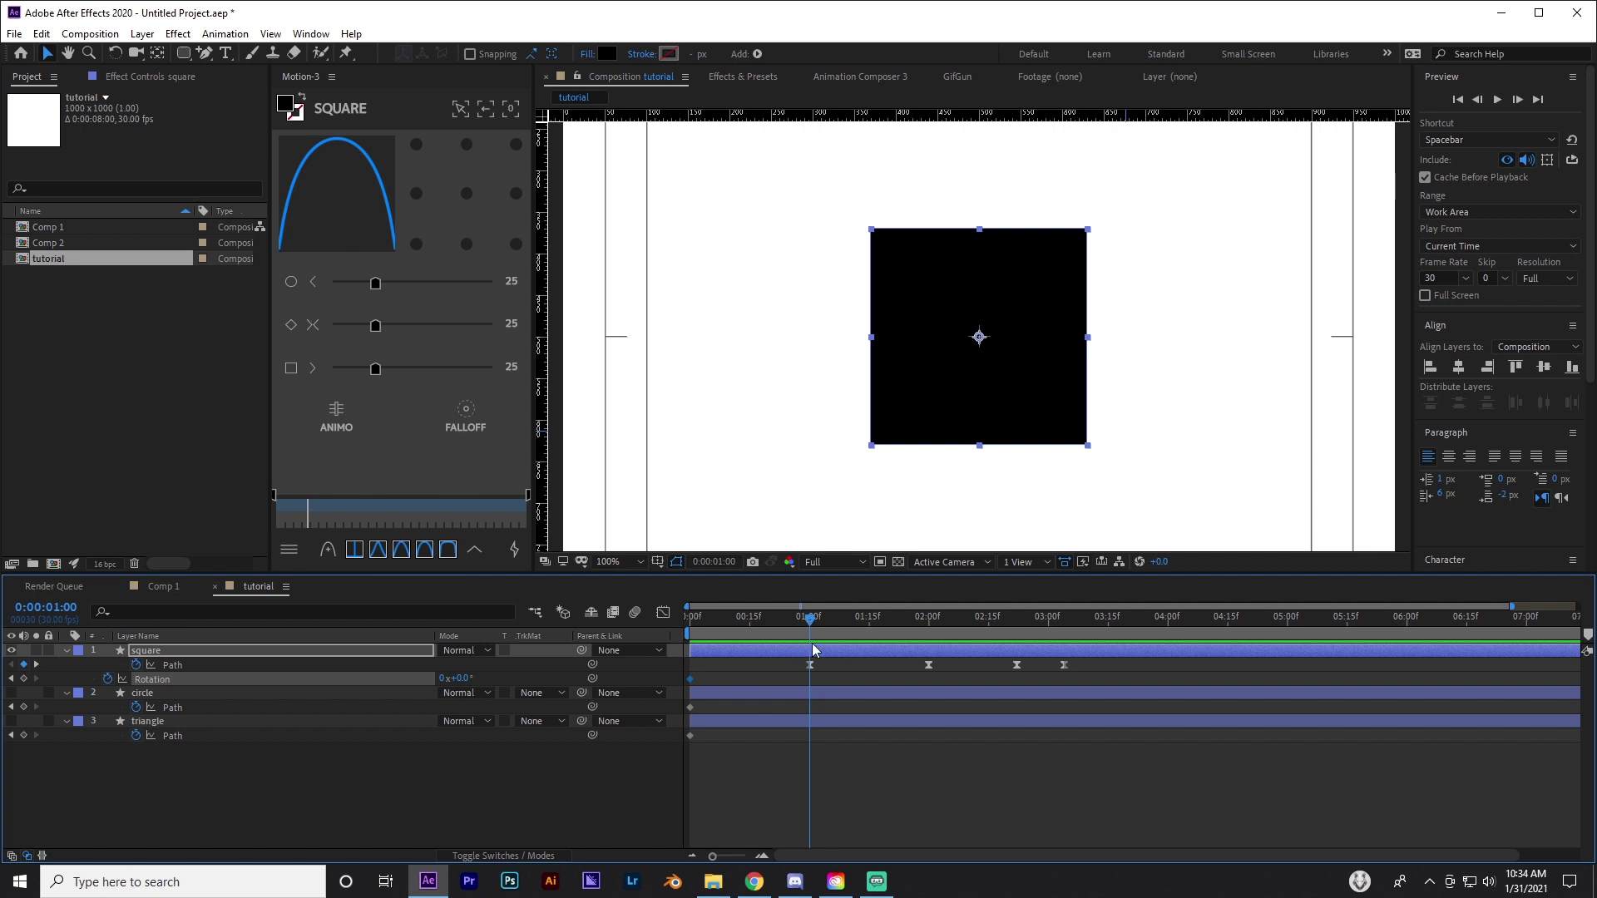
pyautogui.click(471, 793)
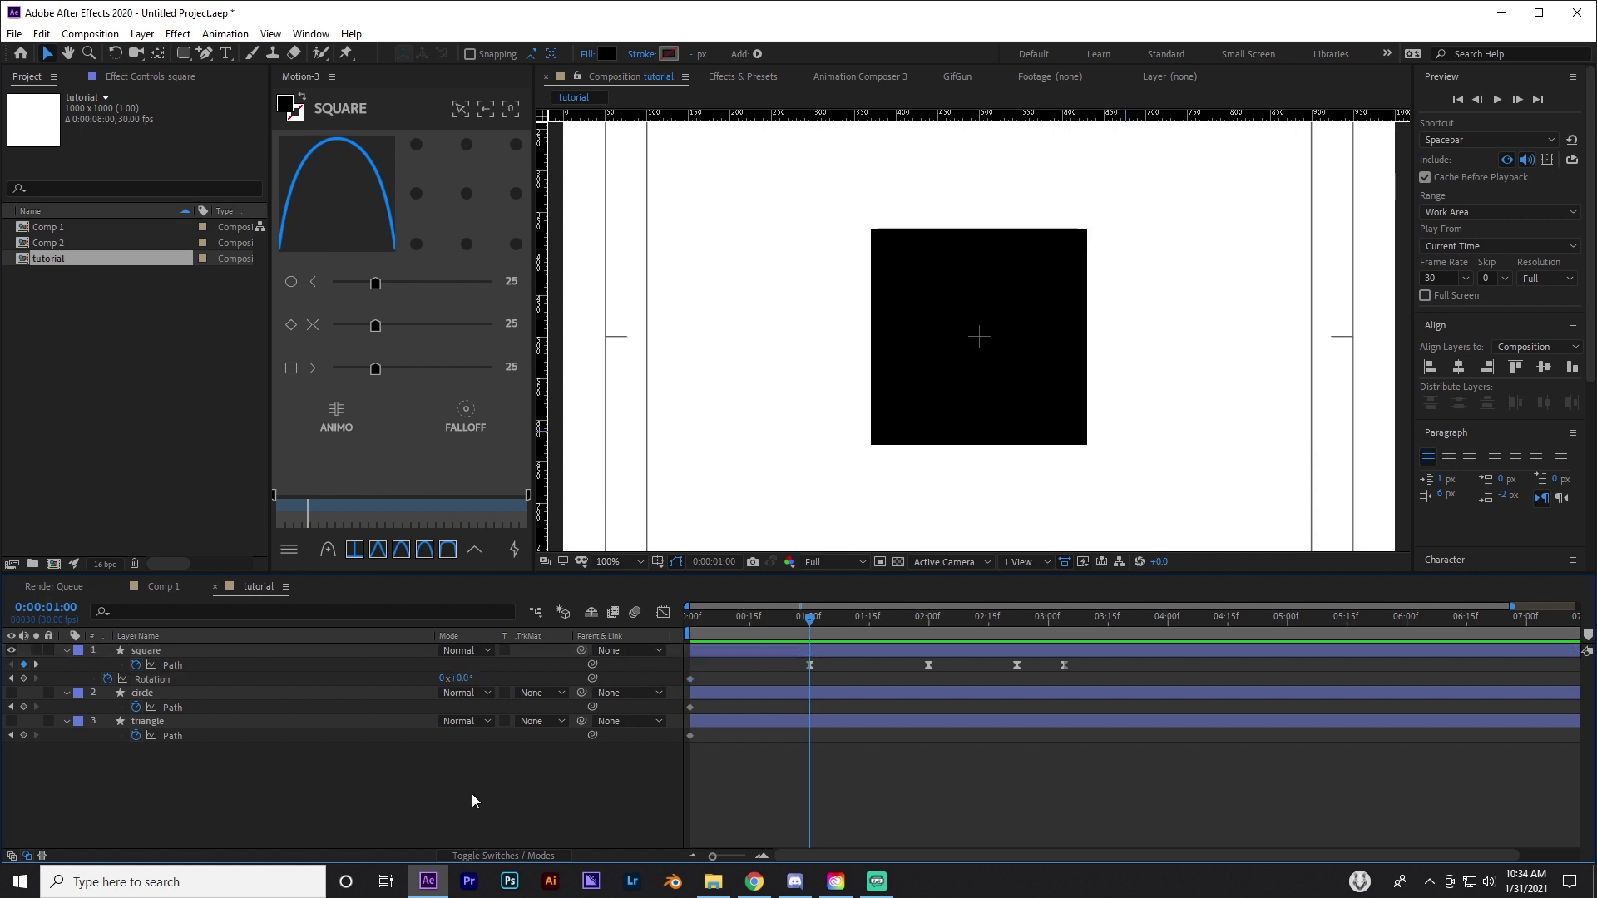
pyautogui.moveTo(463, 678); pyautogui.dragTo(453, 683)
pyautogui.click(463, 678)
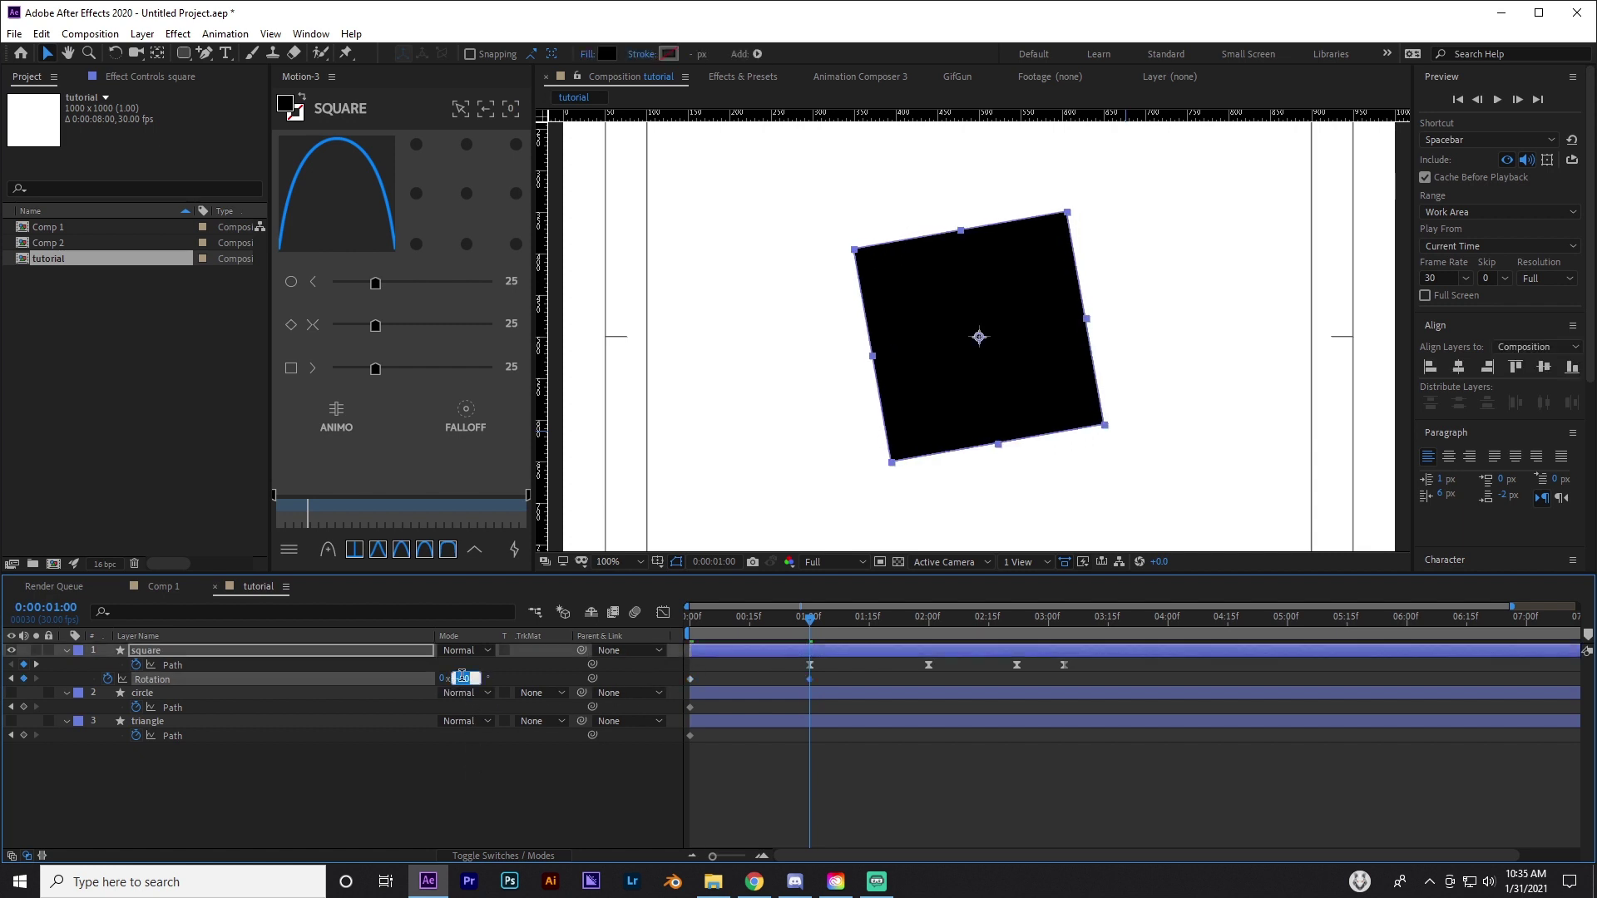
pyautogui.write('-25')
pyautogui.press('Return')
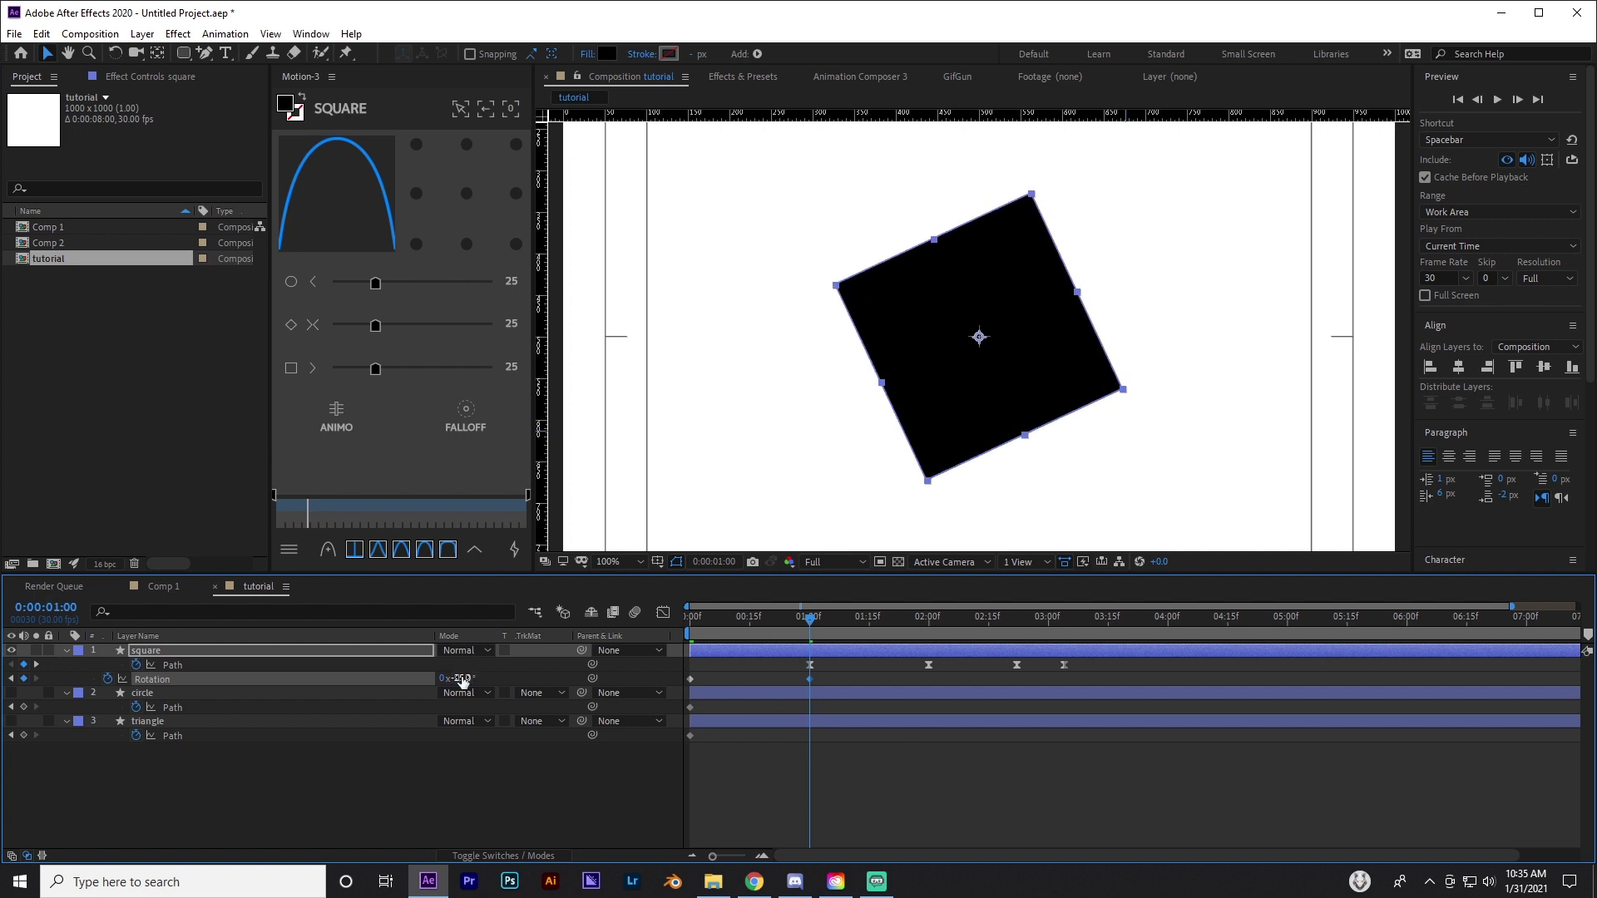
# Set the square layer's Rotation to 0° at the circle keyframe, 0:00:02:00
pyautogui.moveTo(816, 619); pyautogui.dragTo(933, 632)
pyautogui.click(463, 682)
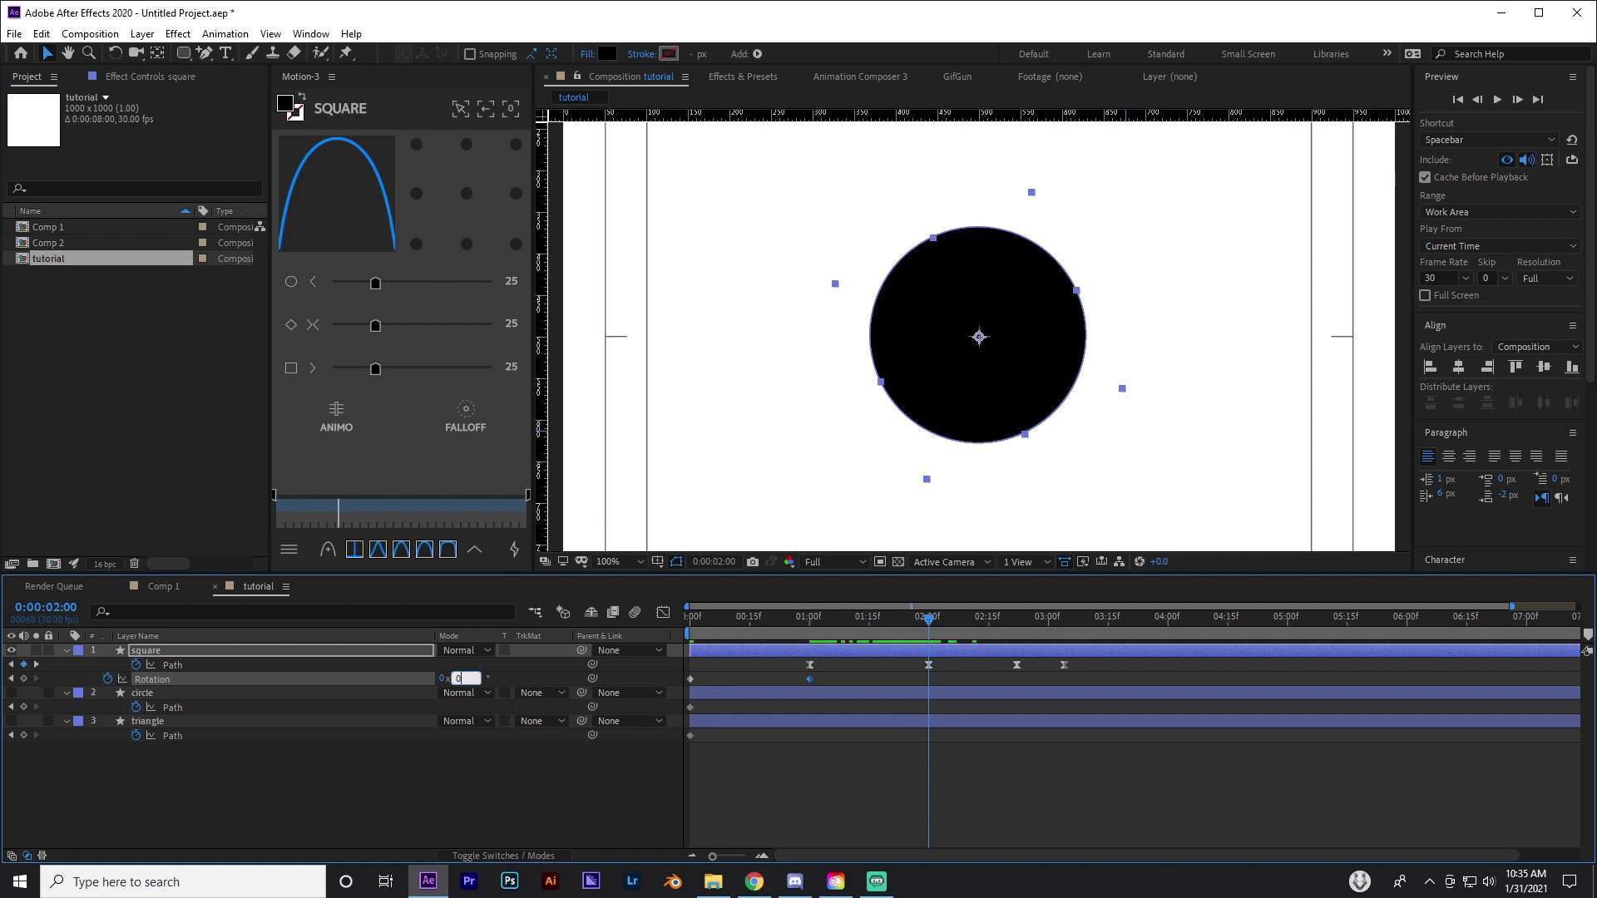
pyautogui.press('Return')
pyautogui.moveTo(927, 619); pyautogui.dragTo(941, 649)
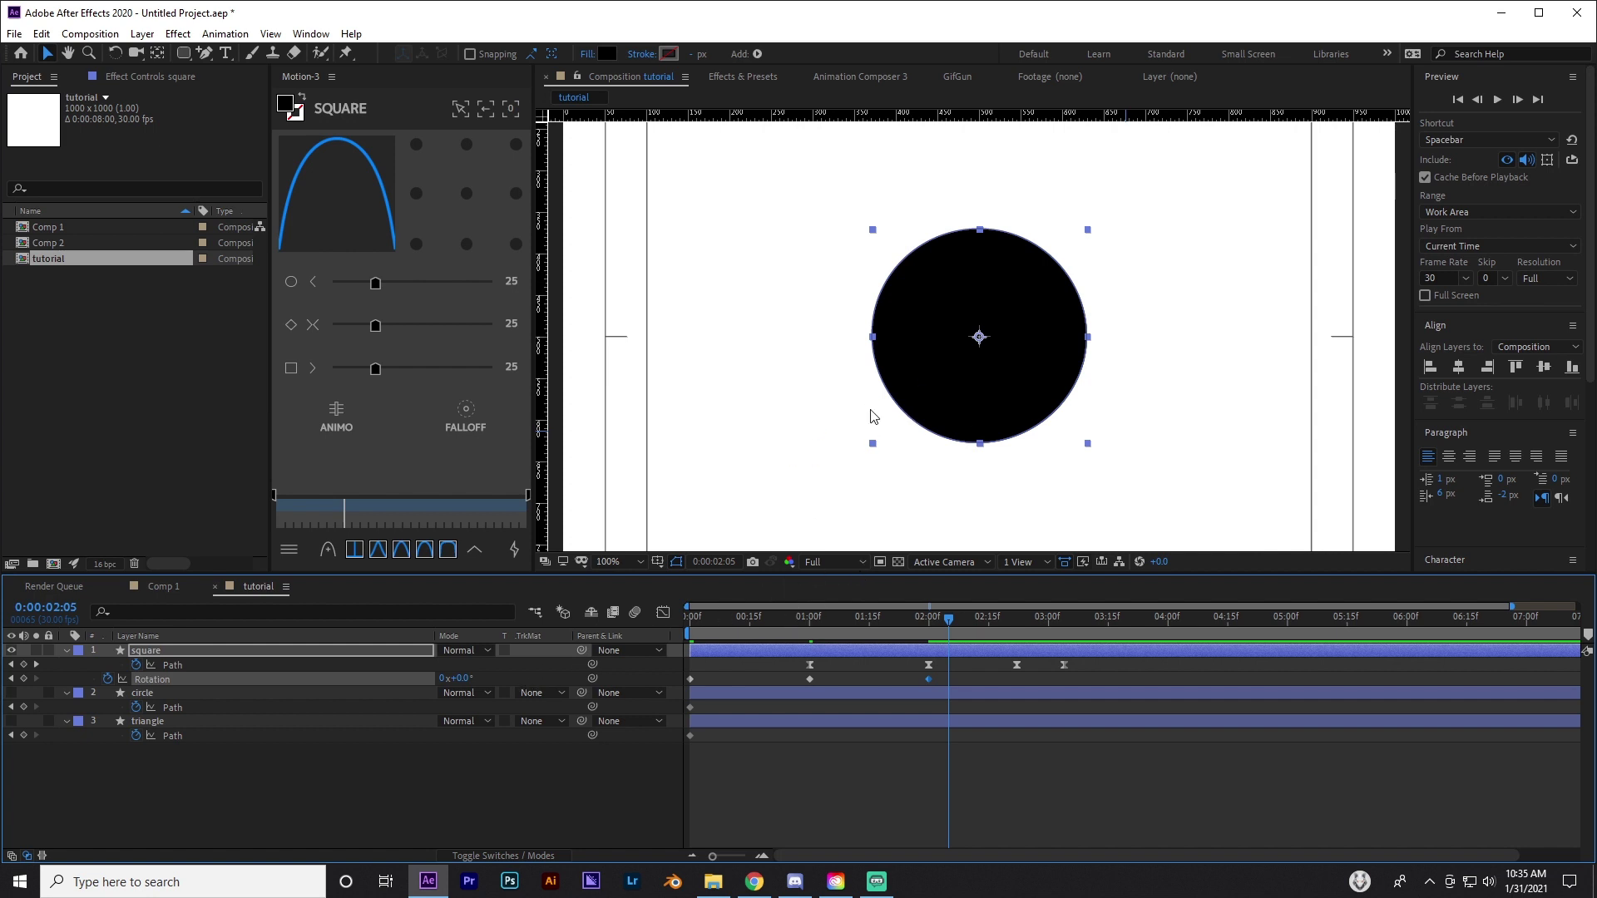
pyautogui.moveTo(460, 678); pyautogui.dragTo(764, 673)
pyautogui.hotkey('ctrl', 'z')
# Set the square layer's Rotation to 25° at 0:00:02:22 and play back the animation
pyautogui.moveTo(948, 626); pyautogui.dragTo(1018, 628)
pyautogui.click(462, 678)
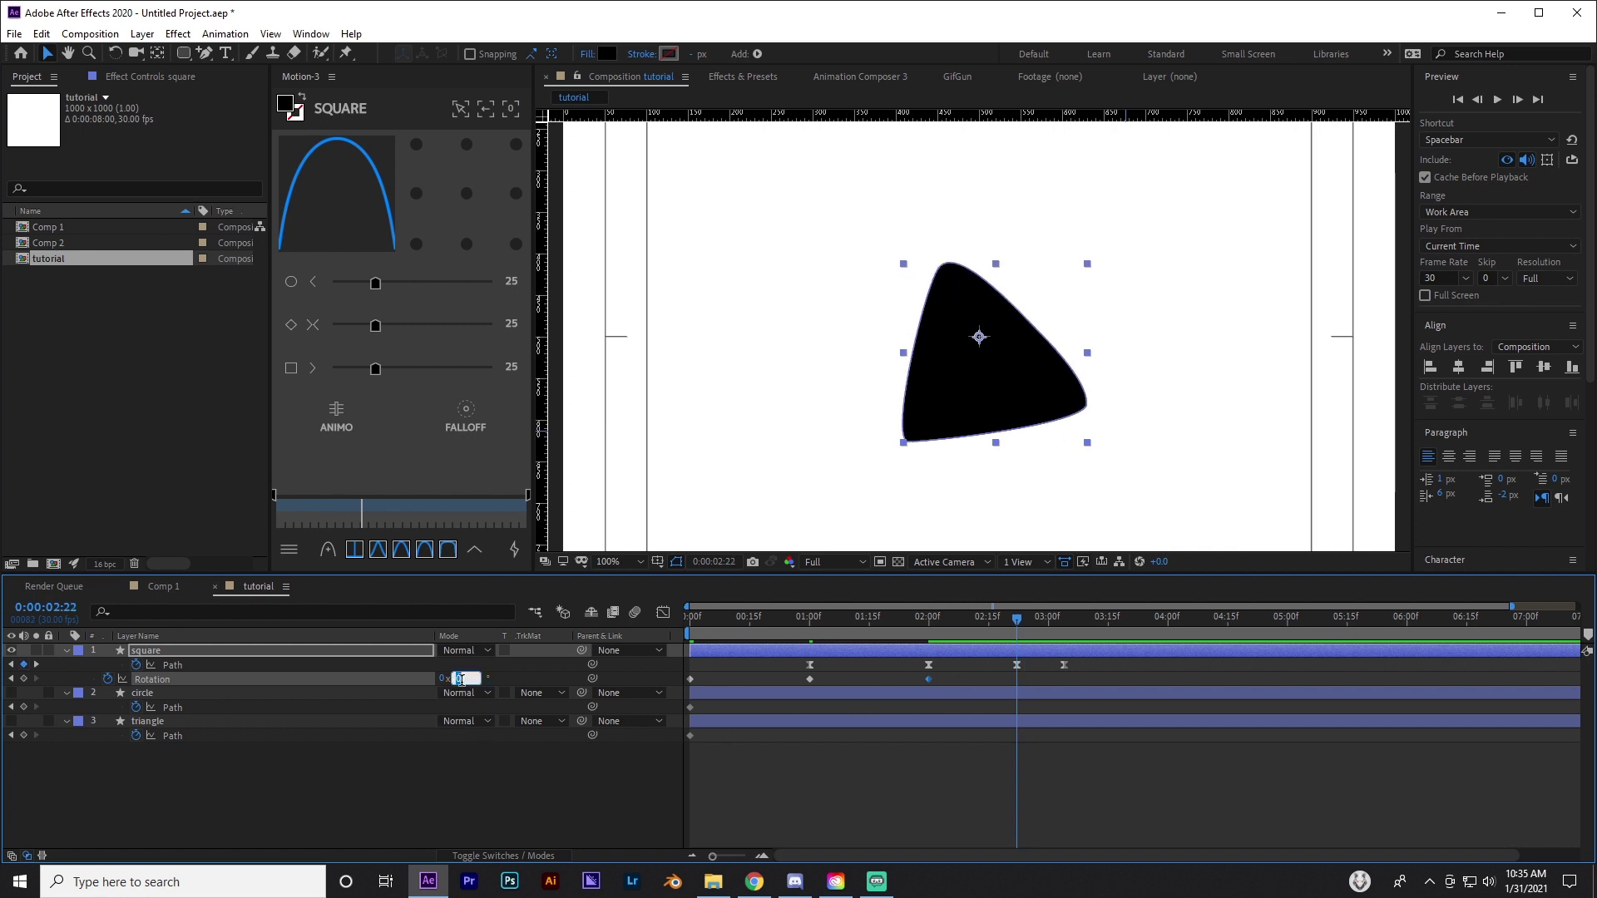
pyautogui.write('25')
pyautogui.press('Return')
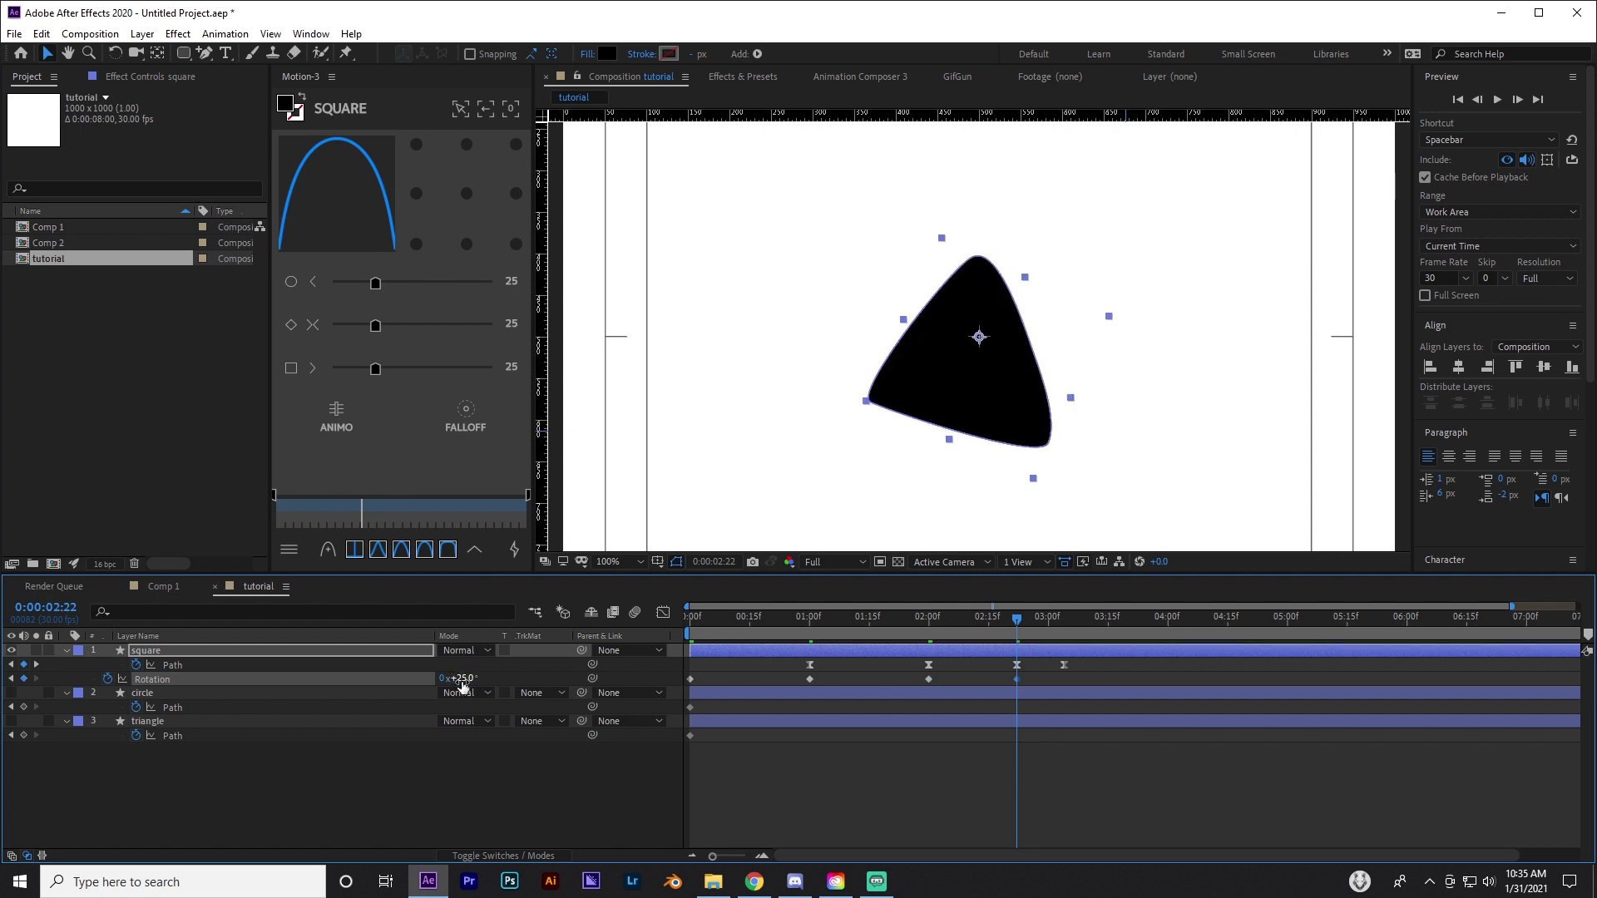
pyautogui.press('space')
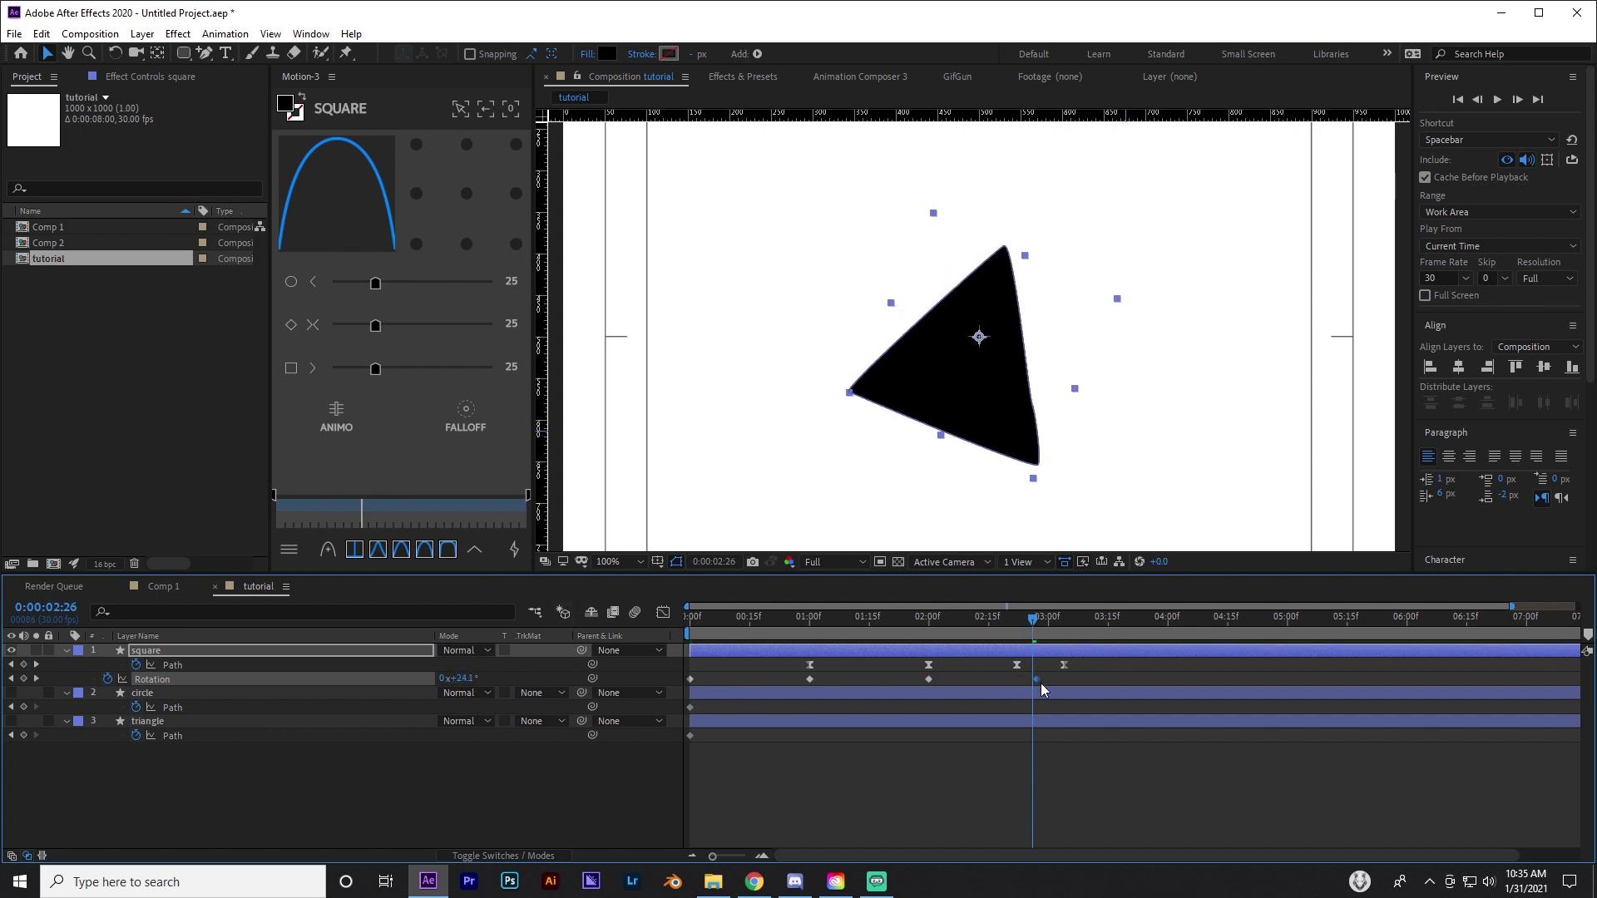
# Move the square layer's 25° Rotation keyframe to 0:00:03:00 and set Rotation to 0° at 0:00:04:00
pyautogui.moveTo(1038, 680); pyautogui.dragTo(1170, 625)
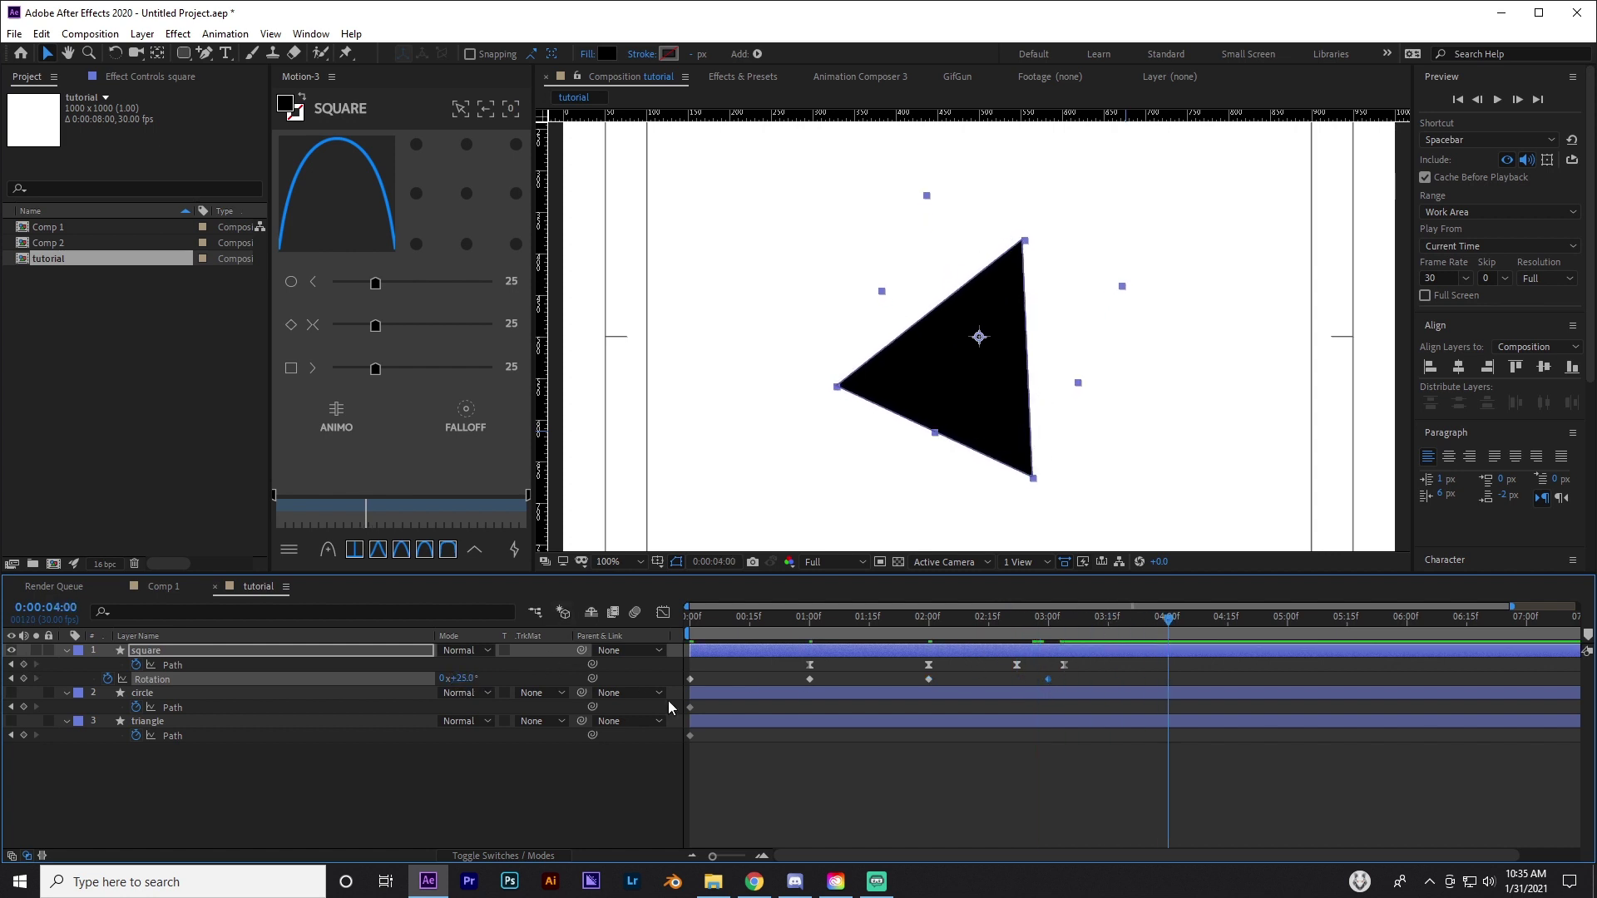
pyautogui.click(471, 680)
pyautogui.write('0')
pyautogui.press('Return')
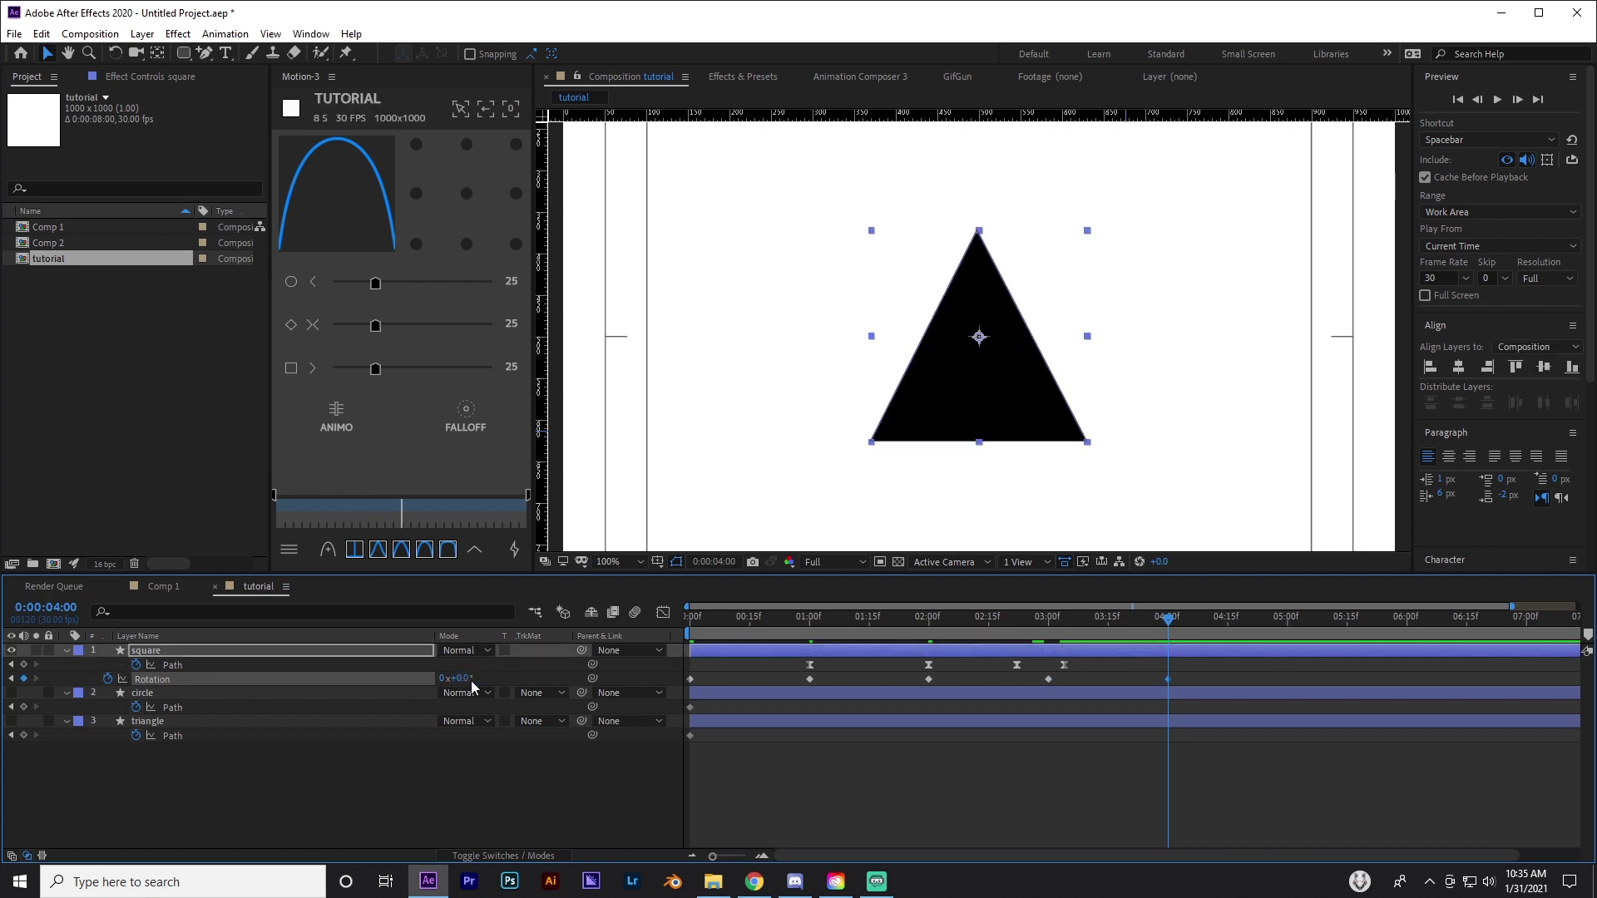
# Apply Easy Ease to all five Rotation keyframes of the square layer
pyautogui.moveTo(1176, 690); pyautogui.dragTo(736, 677)
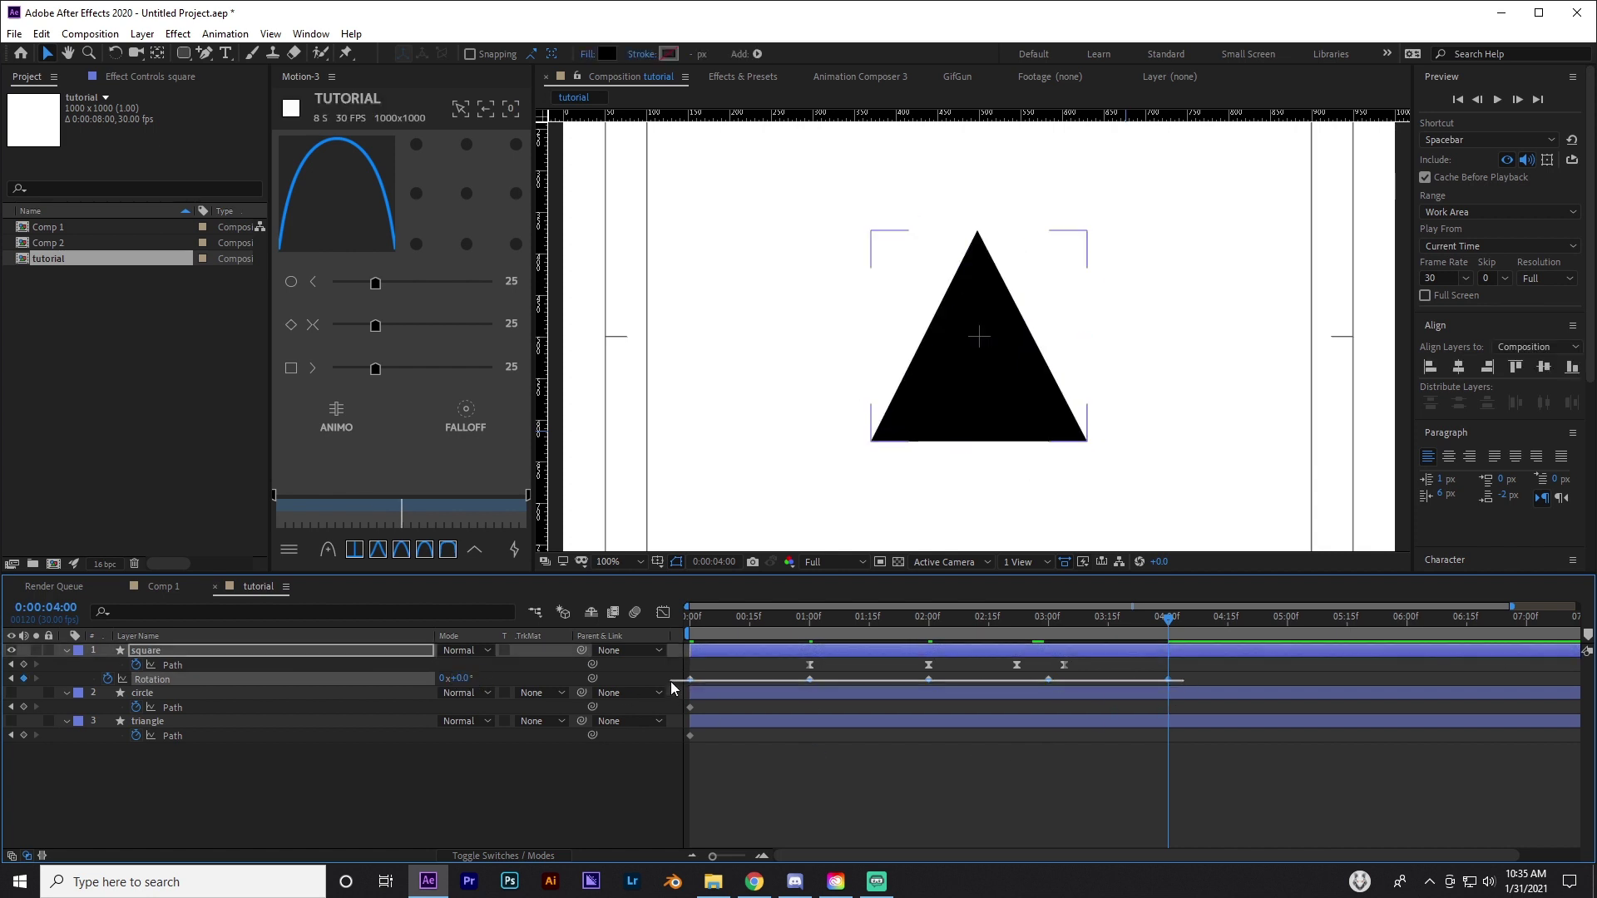
pyautogui.press('F9')
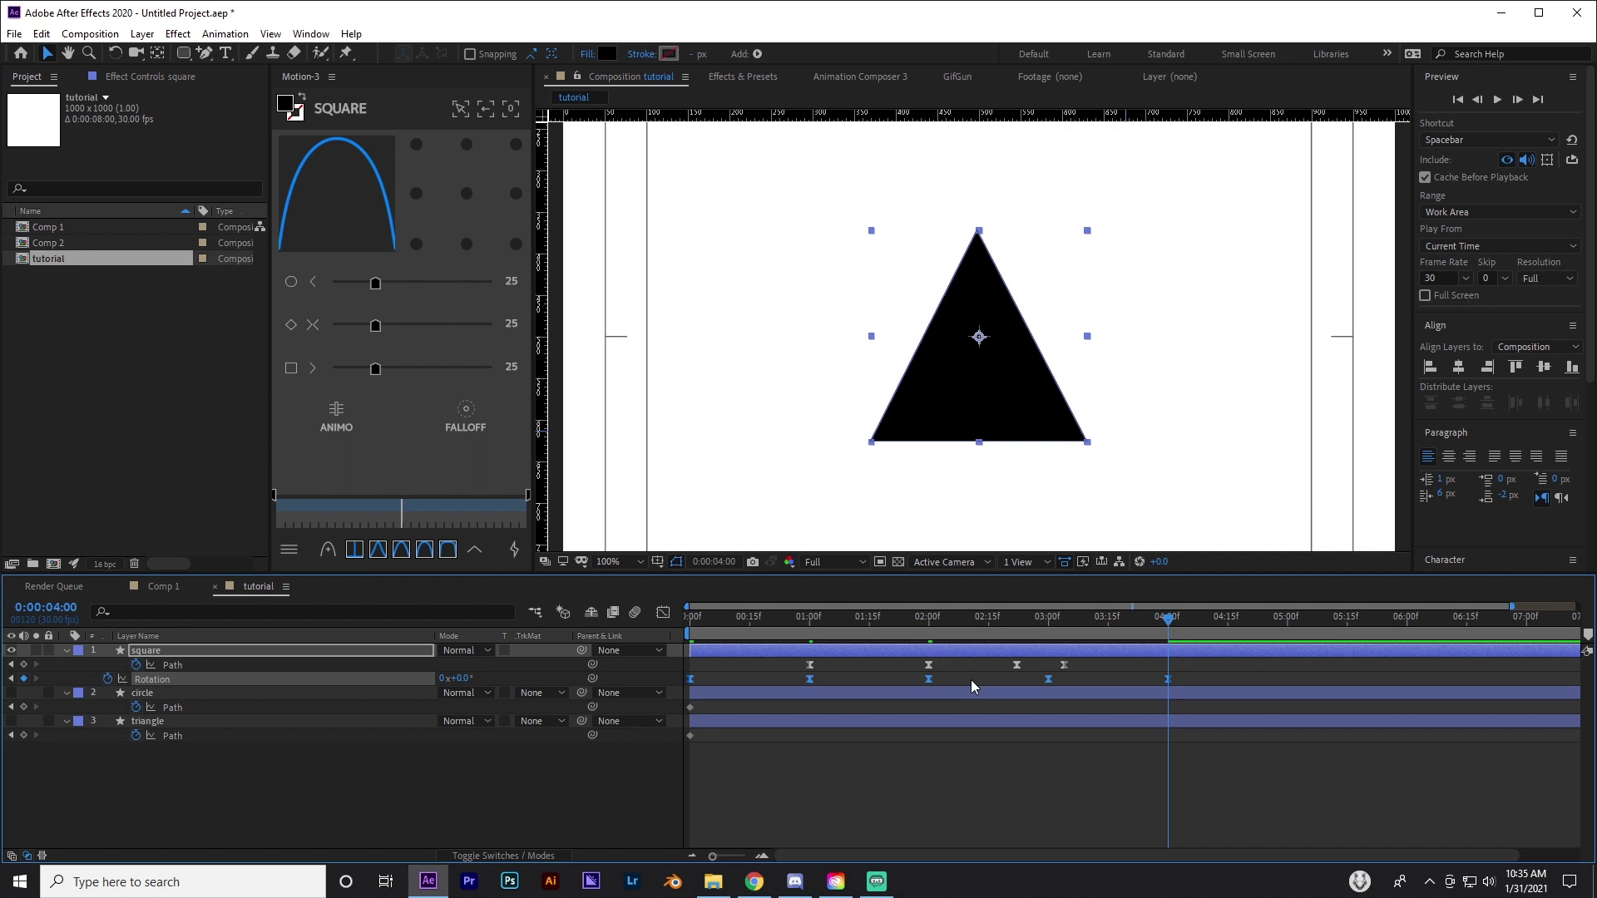
pyautogui.hotkey('ctrl', 'shift', 'a')
pyautogui.click(736, 622)
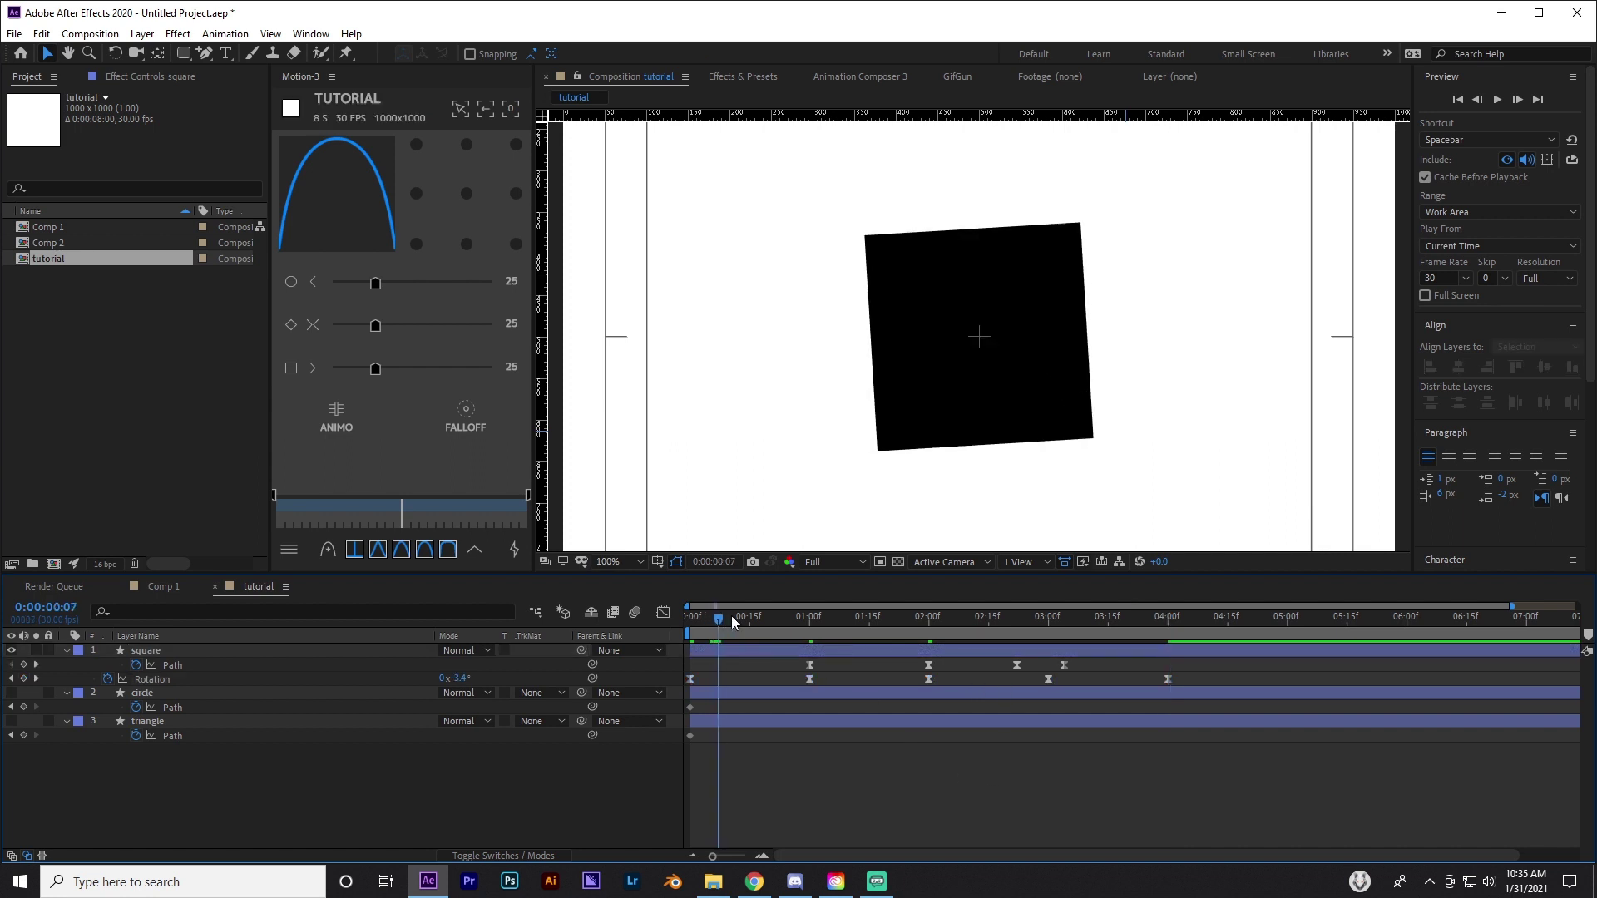
# Reshape the Rotation speed curve between 0:00:00:00 and 0:00:02:00 so each turn starts fast and settles slowly
pyautogui.click(810, 678)
pyautogui.hotkey('shift', 'F3')
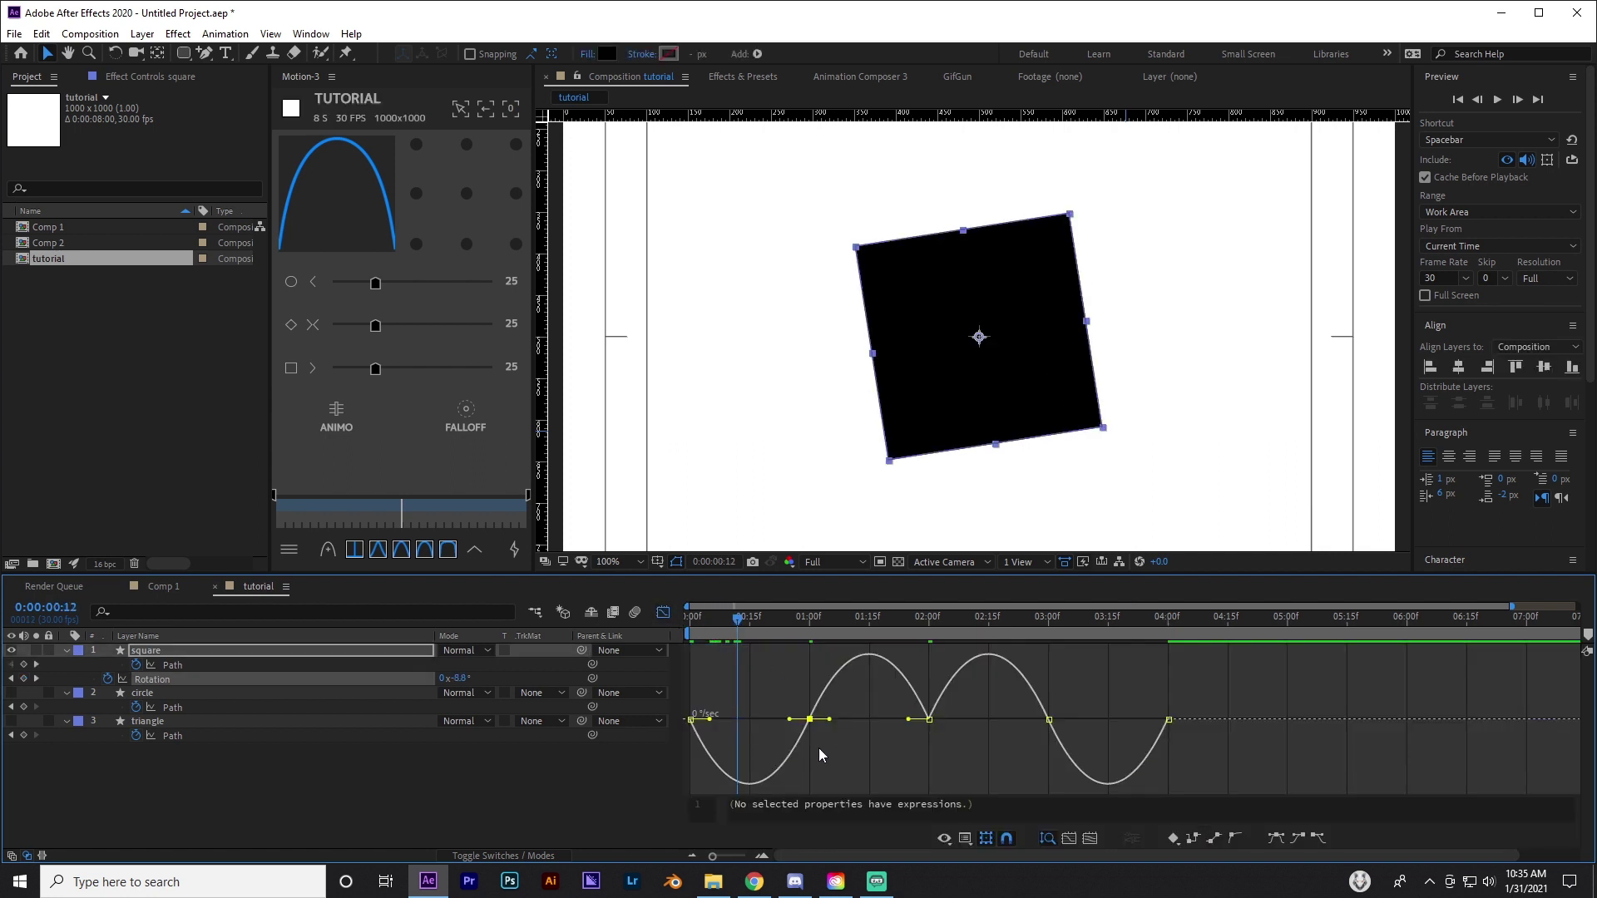
pyautogui.moveTo(711, 720)
pyautogui.mouseDown()
pyautogui.moveTo(748, 719)
pyautogui.moveTo(718, 715)
pyautogui.mouseUp()
pyautogui.click(702, 622)
pyautogui.moveTo(702, 625); pyautogui.dragTo(893, 627)
pyautogui.moveTo(829, 685); pyautogui.dragTo(824, 685)
pyautogui.moveTo(858, 690); pyautogui.dragTo(936, 632)
# Reshape the Rotation speed curve from 0:00:02:00 to 0:00:04:00, with a long ease out of the 0:00:02:00 keyframe, and preview the animation
pyautogui.moveTo(948, 713); pyautogui.dragTo(988, 713)
pyautogui.moveTo(934, 621); pyautogui.dragTo(1042, 641)
pyautogui.moveTo(1062, 695)
pyautogui.mouseDown()
pyautogui.moveTo(1024, 720)
pyautogui.moveTo(1176, 717)
pyautogui.moveTo(1083, 713)
pyautogui.mouseUp()
pyautogui.click(1136, 713)
pyautogui.click(1085, 689)
pyautogui.moveTo(1001, 623); pyautogui.dragTo(1123, 642)
pyautogui.click(663, 612)
pyautogui.moveTo(715, 623); pyautogui.dragTo(690, 622)
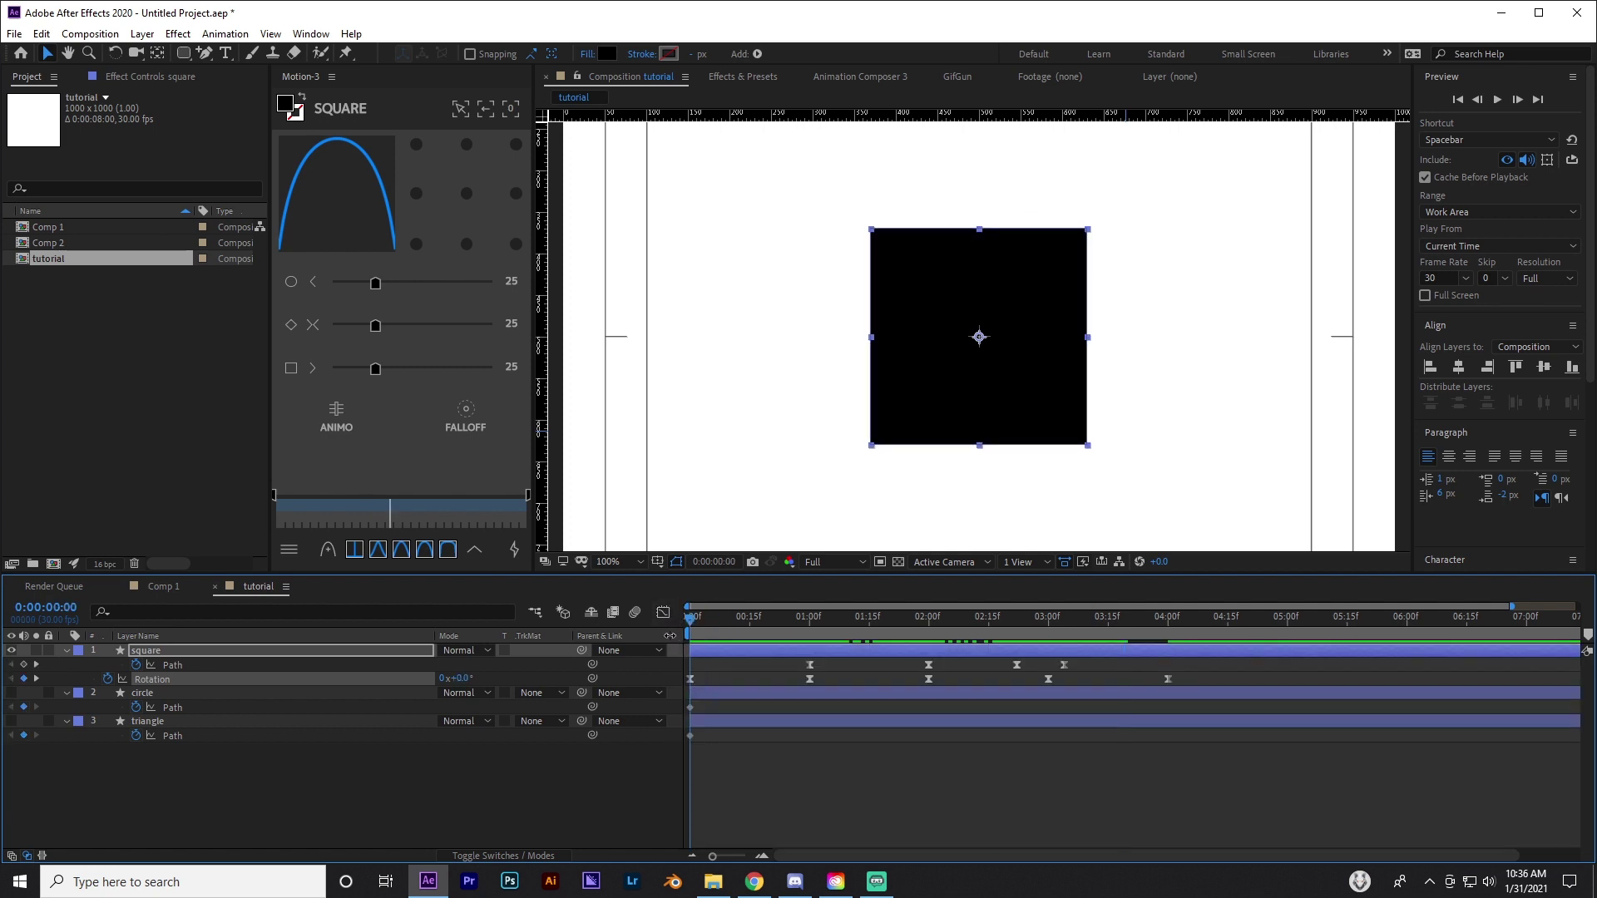
pyautogui.click(1497, 99)
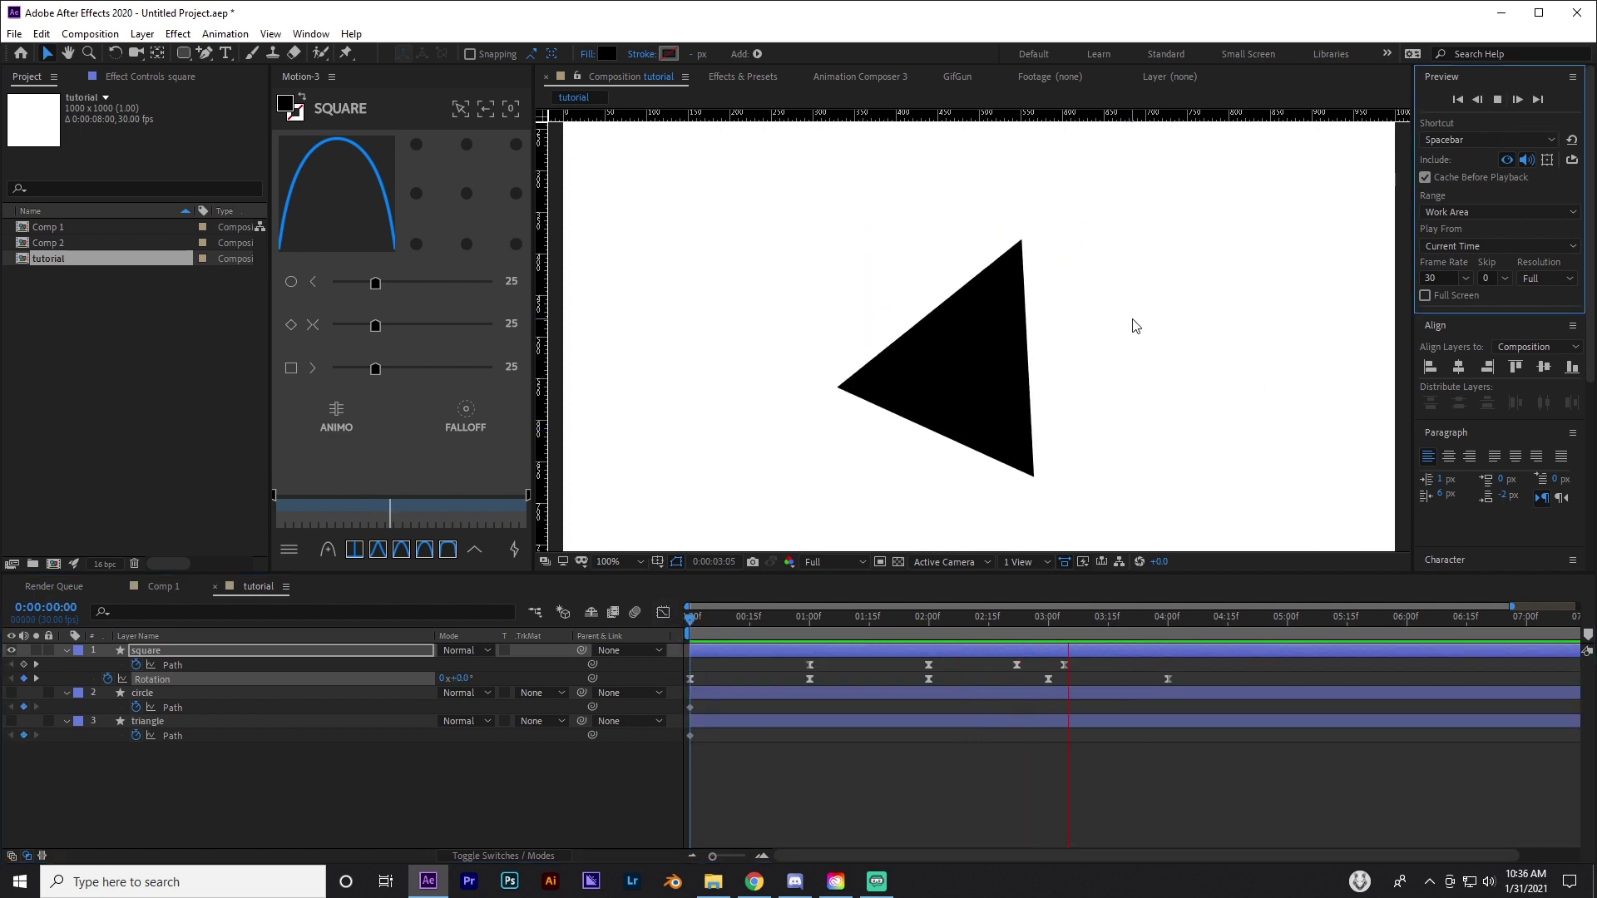
pyautogui.press('space')
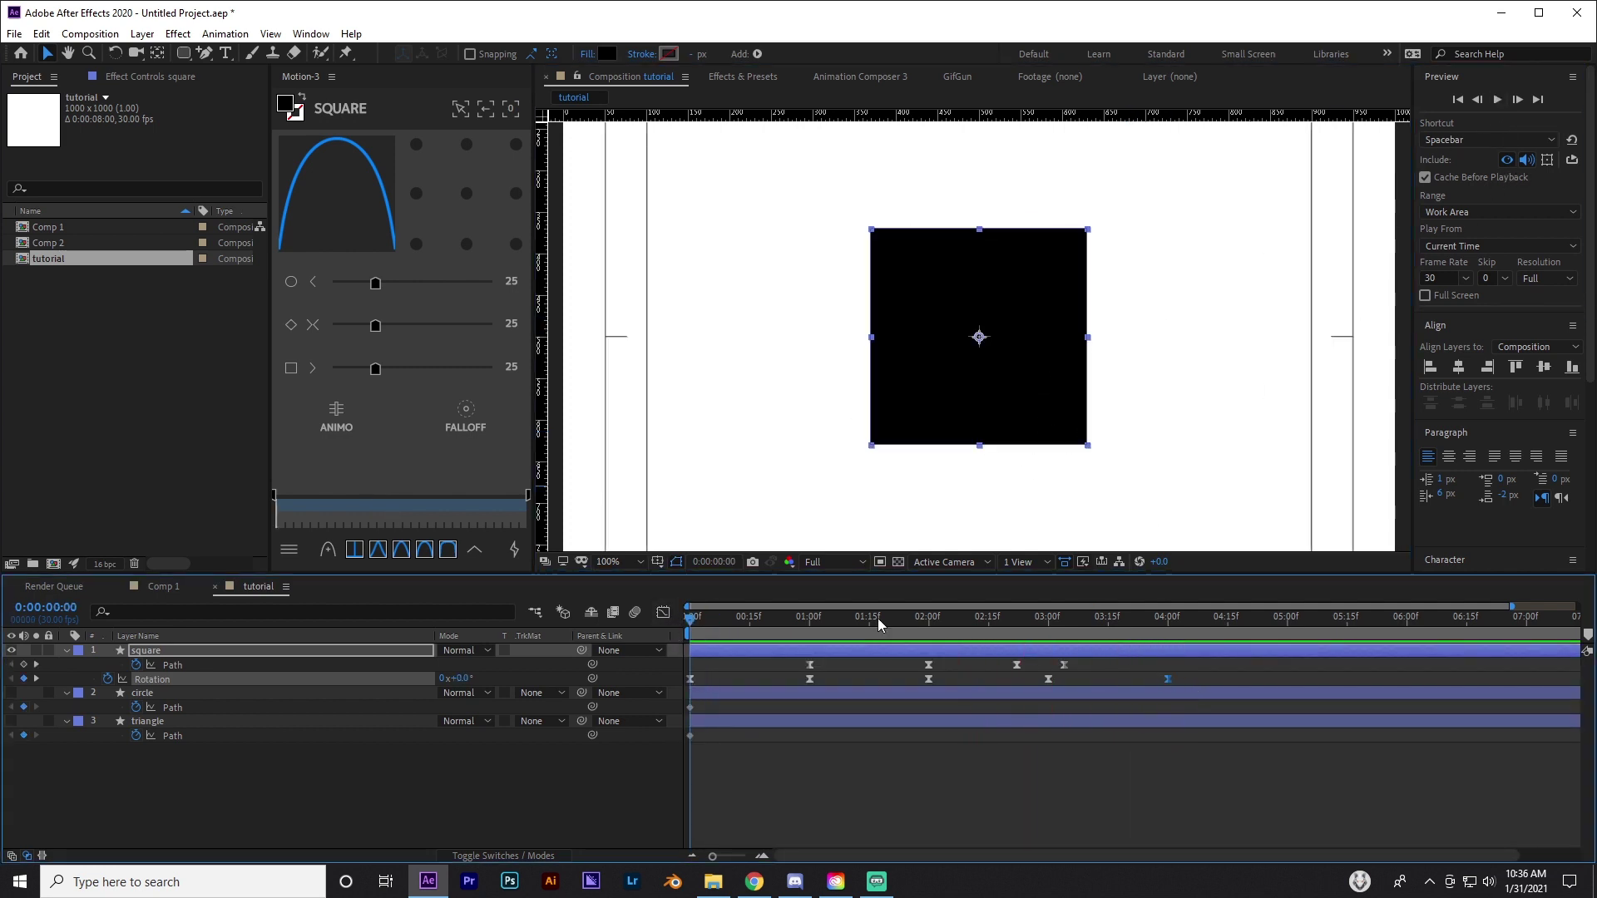
# Shorten the ease into the last Rotation keyframe at 0:00:04:00 and play back the animation
pyautogui.click(663, 612)
pyautogui.moveTo(1084, 713)
pyautogui.mouseDown()
pyautogui.moveTo(1063, 713)
pyautogui.moveTo(1102, 713)
pyautogui.mouseUp()
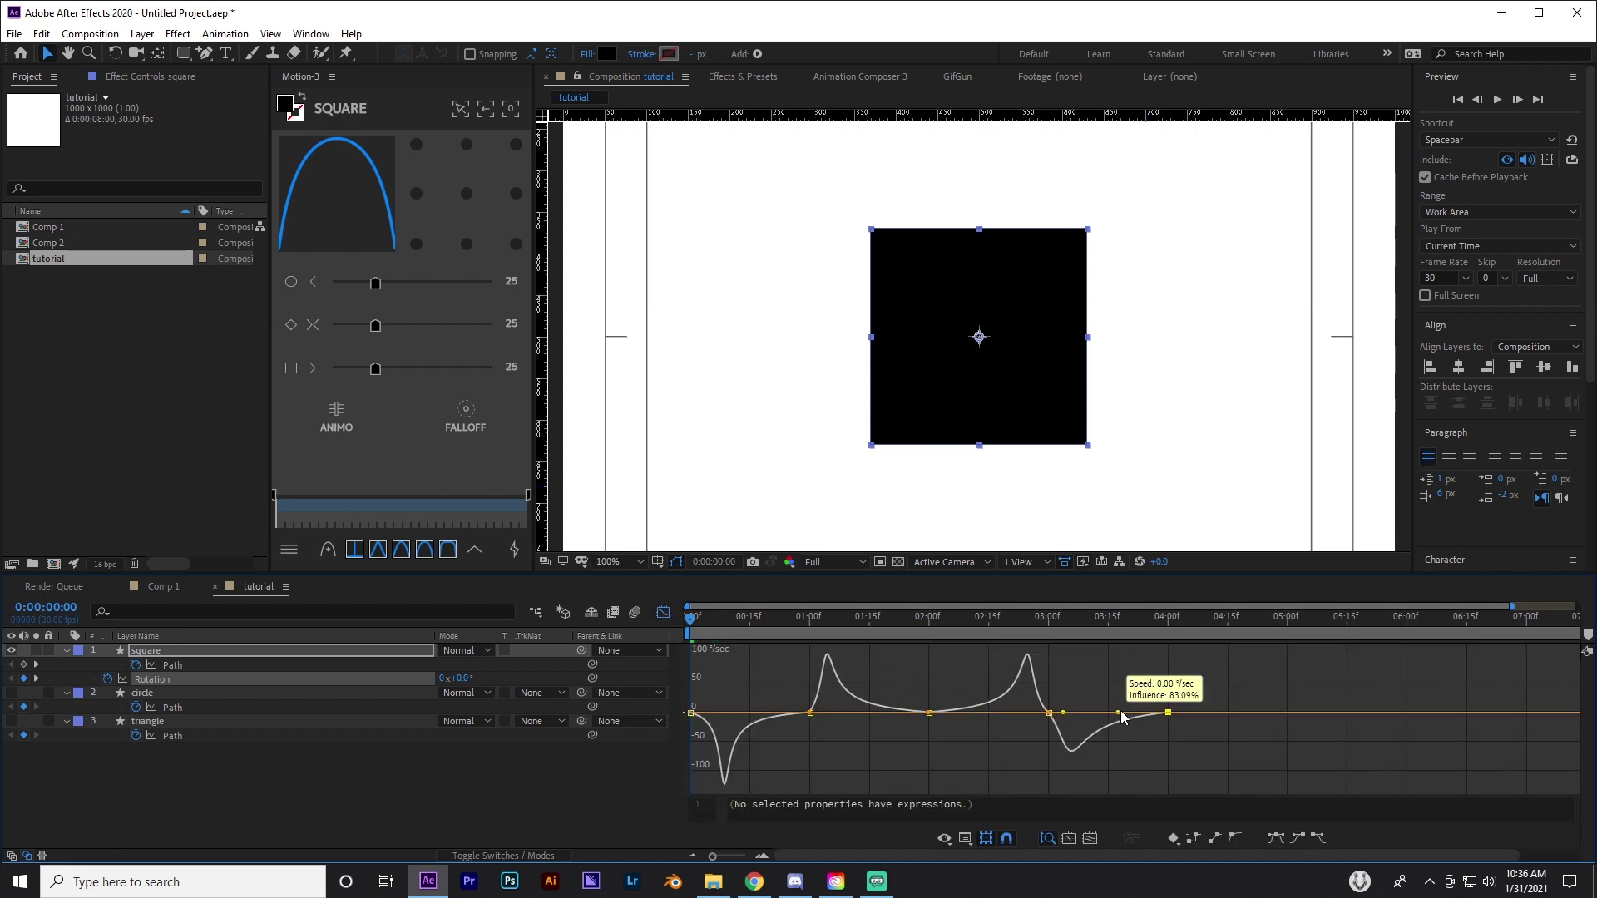
pyautogui.click(663, 612)
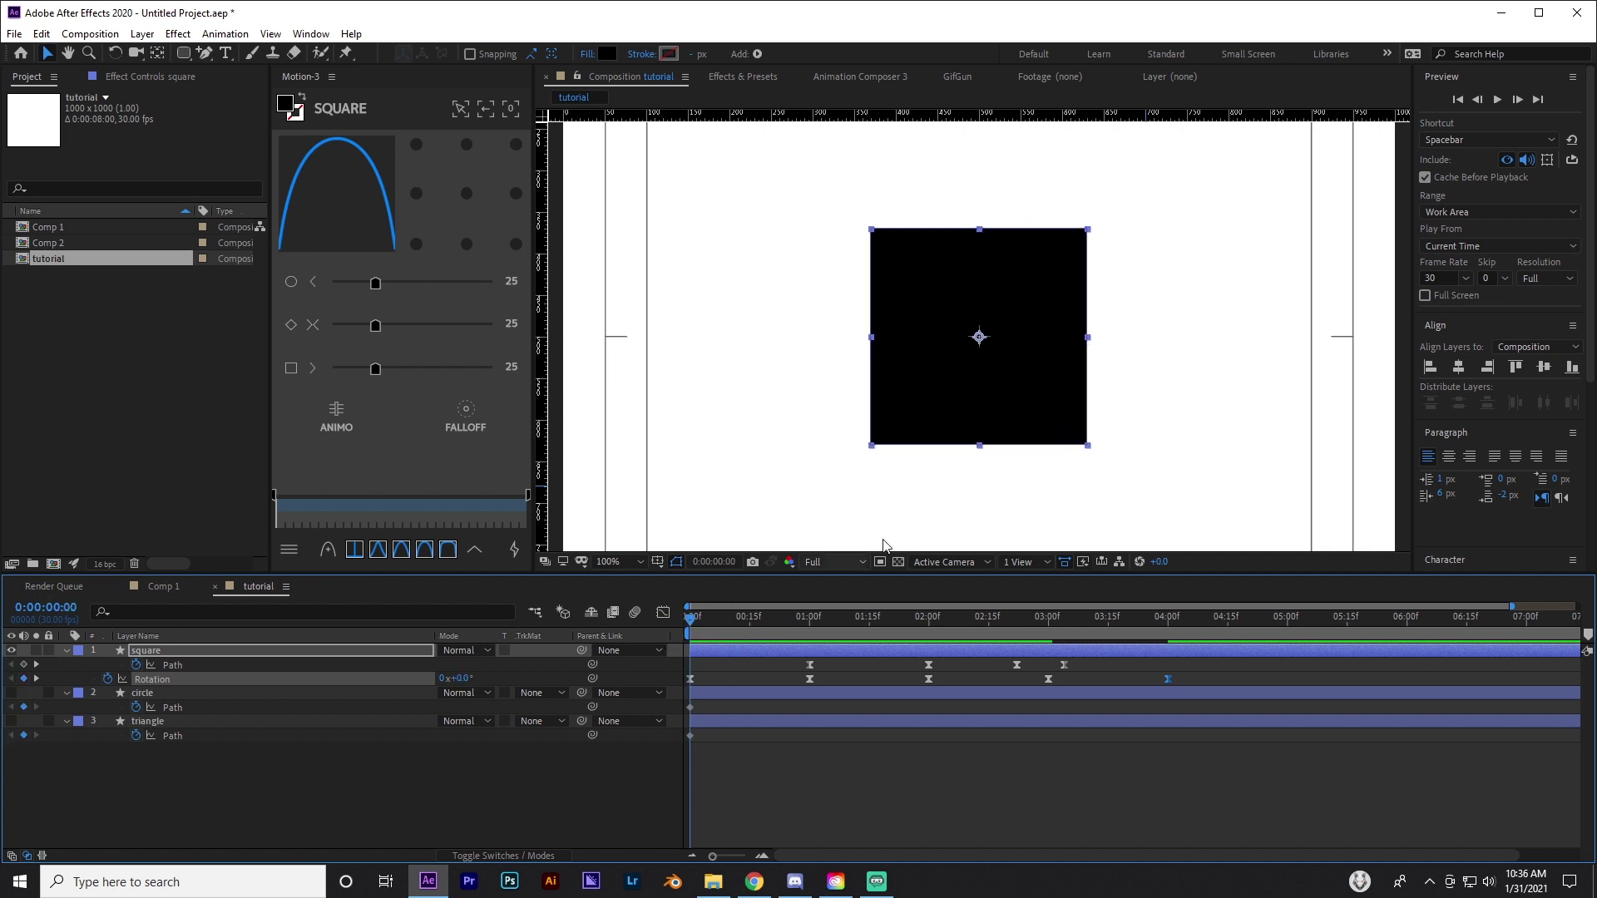
pyautogui.click(1495, 100)
pyautogui.click(1325, 219)
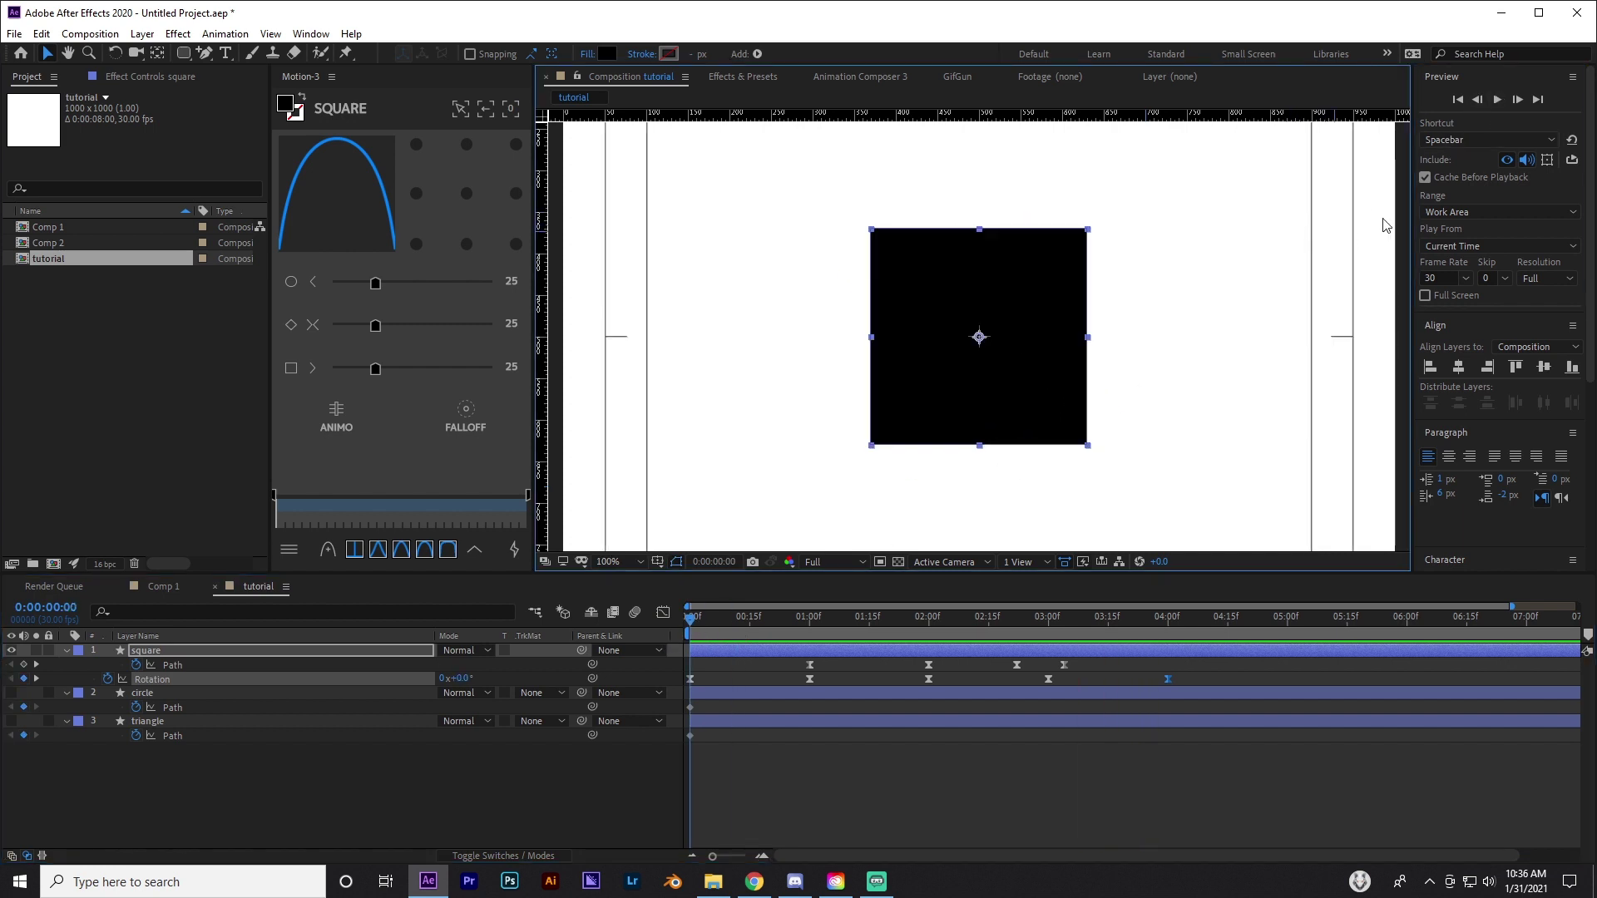
pyautogui.click(1496, 100)
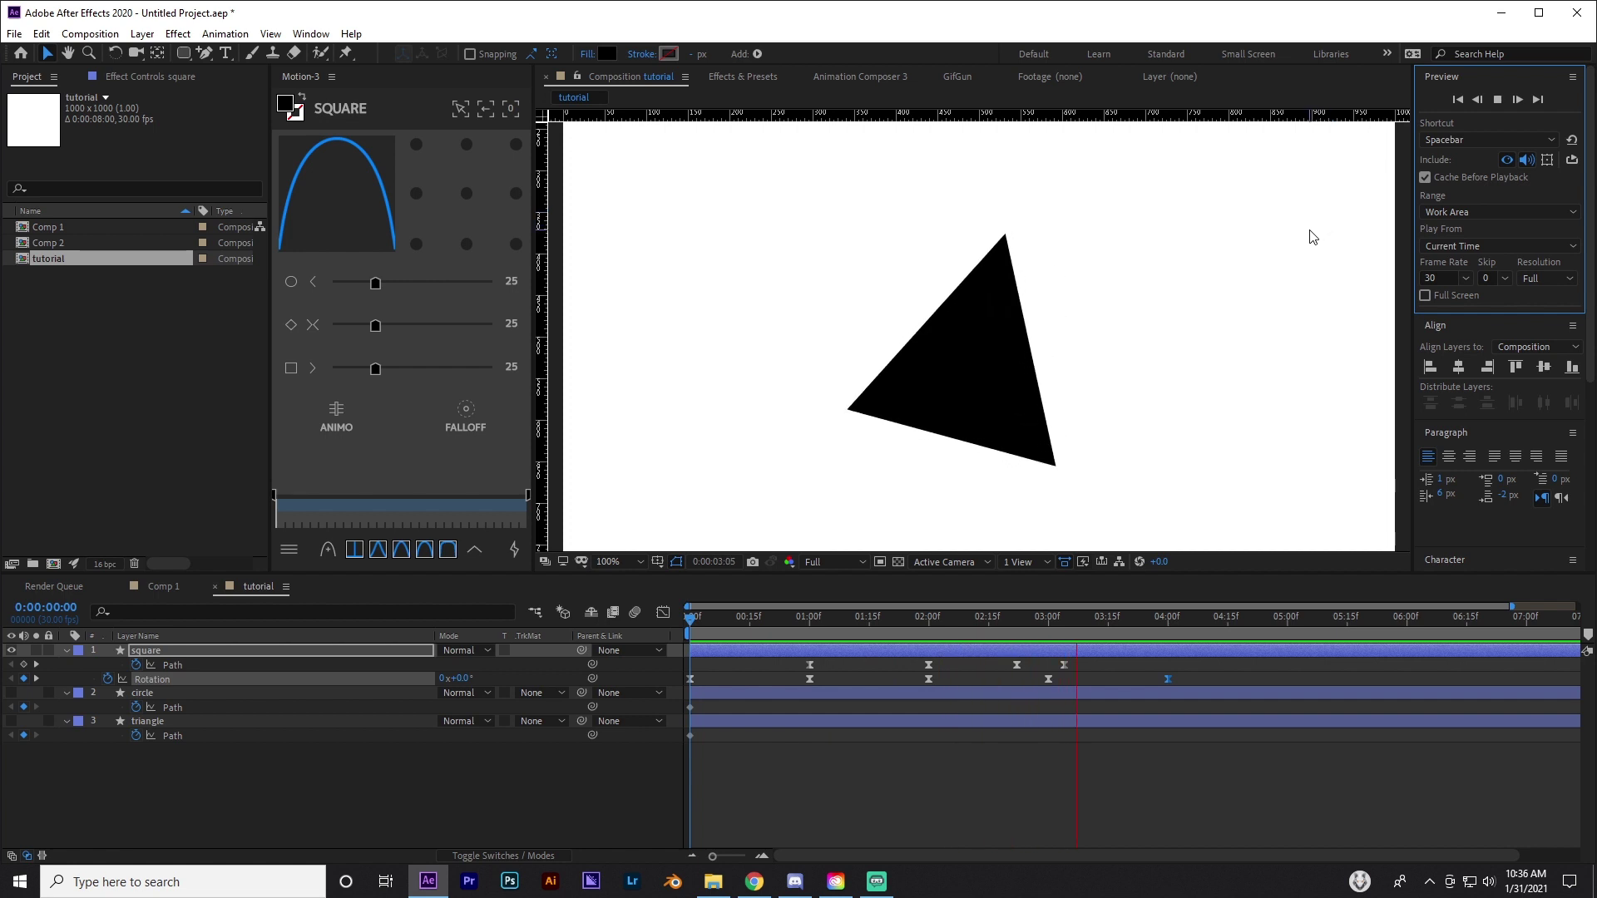
pyautogui.click(1242, 295)
# Examine the triangle's motion around the Rotation keyframe at 0:00:03:00 and the Path keyframe at 0:00:03:04
pyautogui.scroll(-2, 1016, 478)
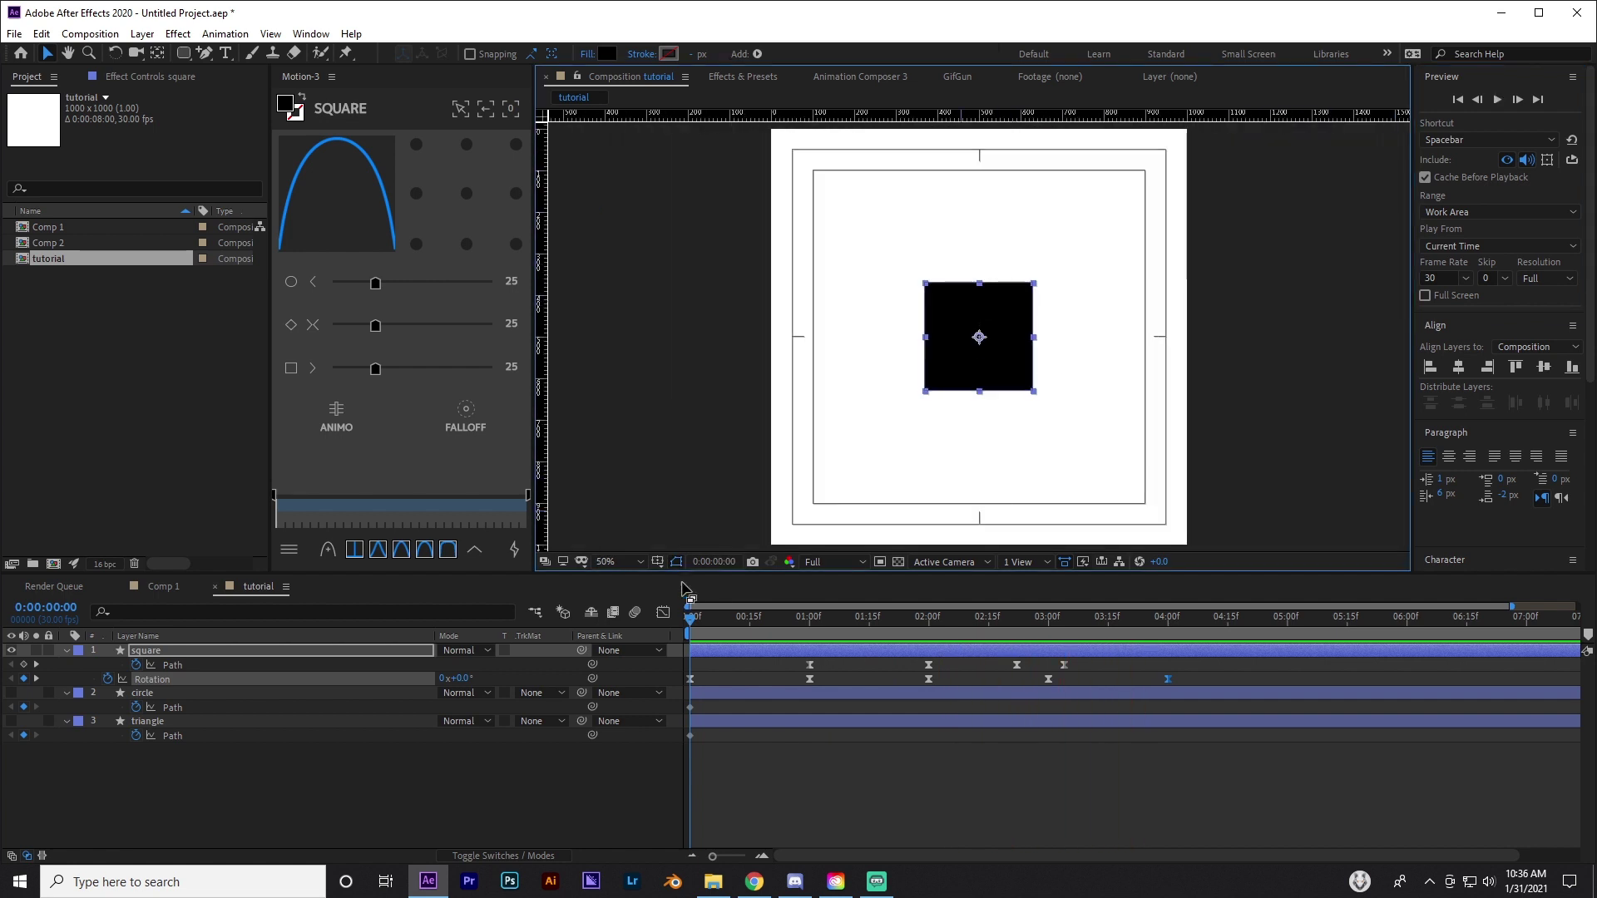
pyautogui.click(612, 557)
pyautogui.click(618, 265)
pyautogui.moveTo(692, 619); pyautogui.dragTo(1047, 644)
pyautogui.press('.')
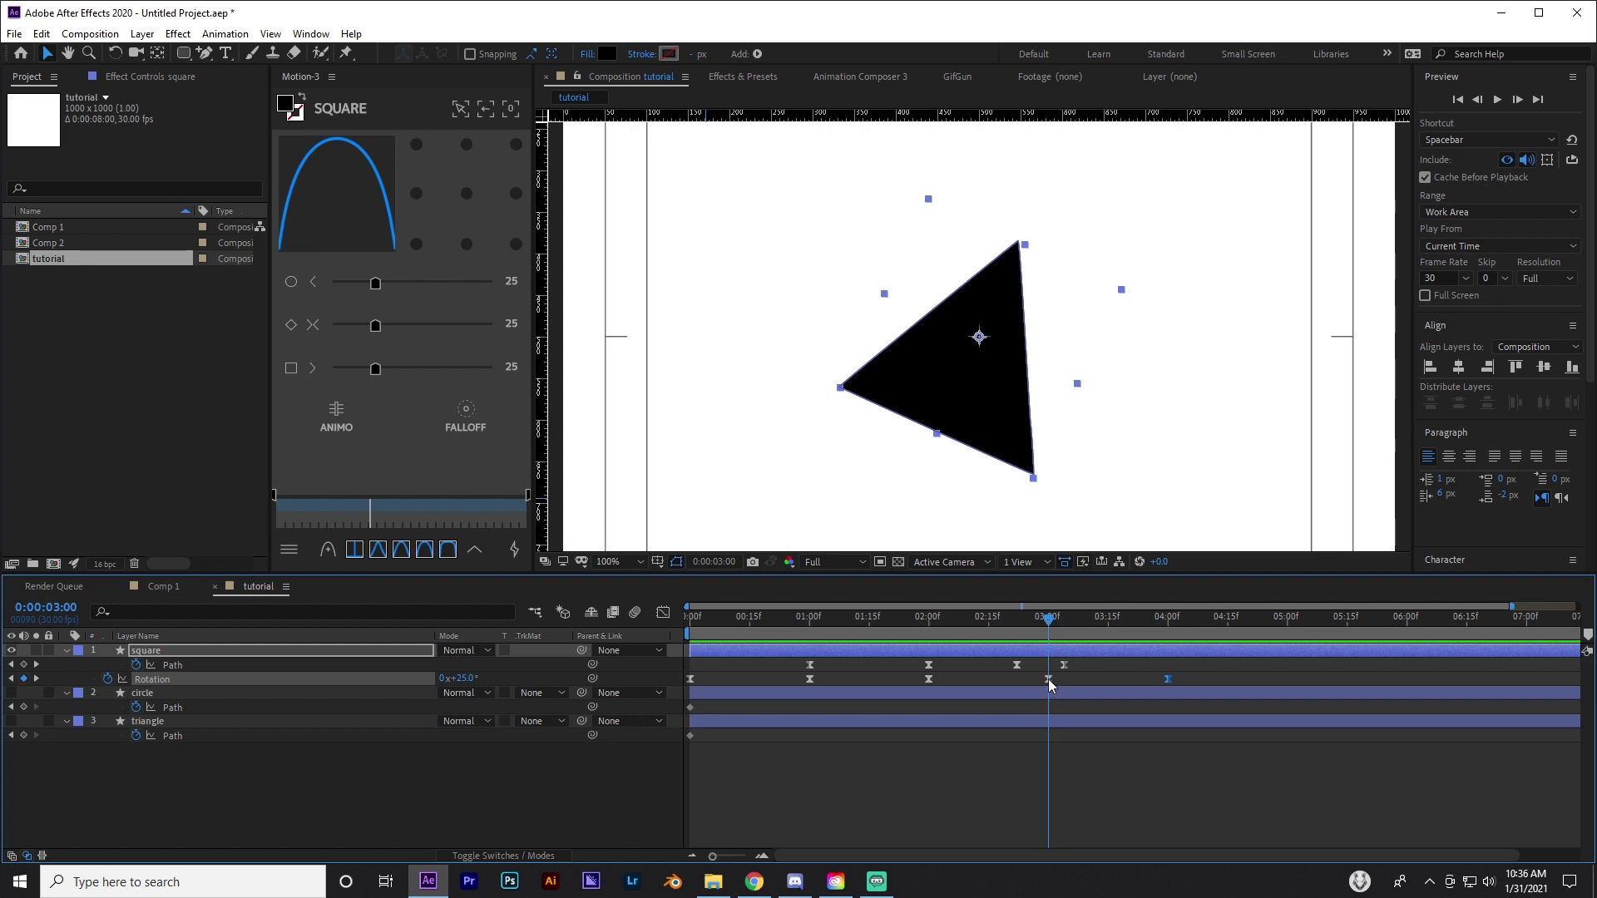
pyautogui.click(1064, 634)
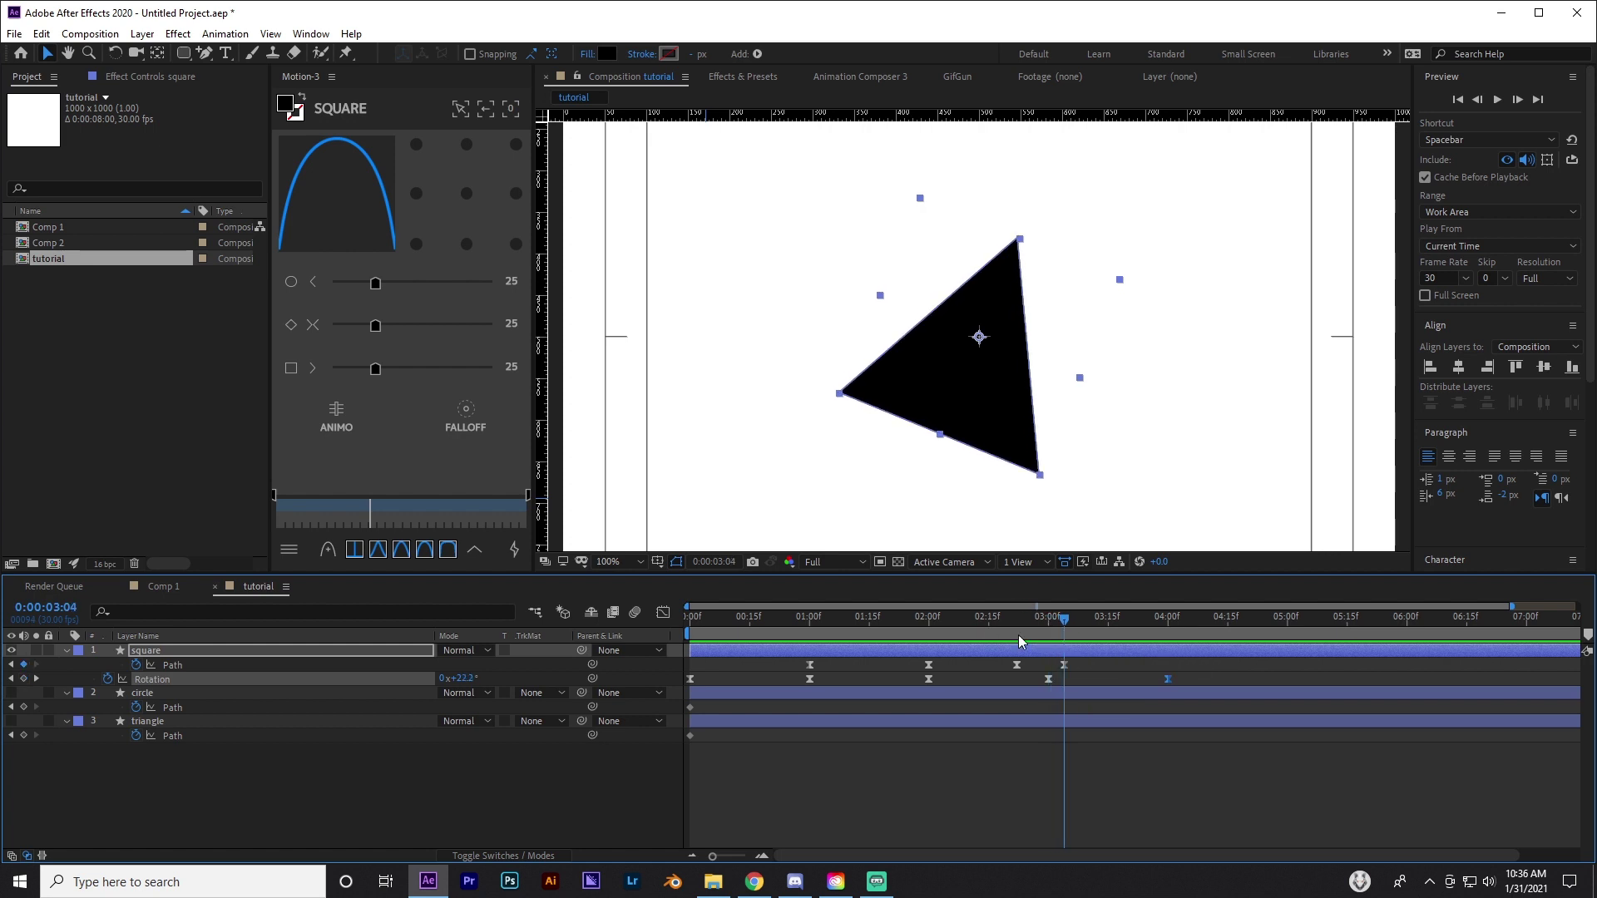
pyautogui.click(1063, 665)
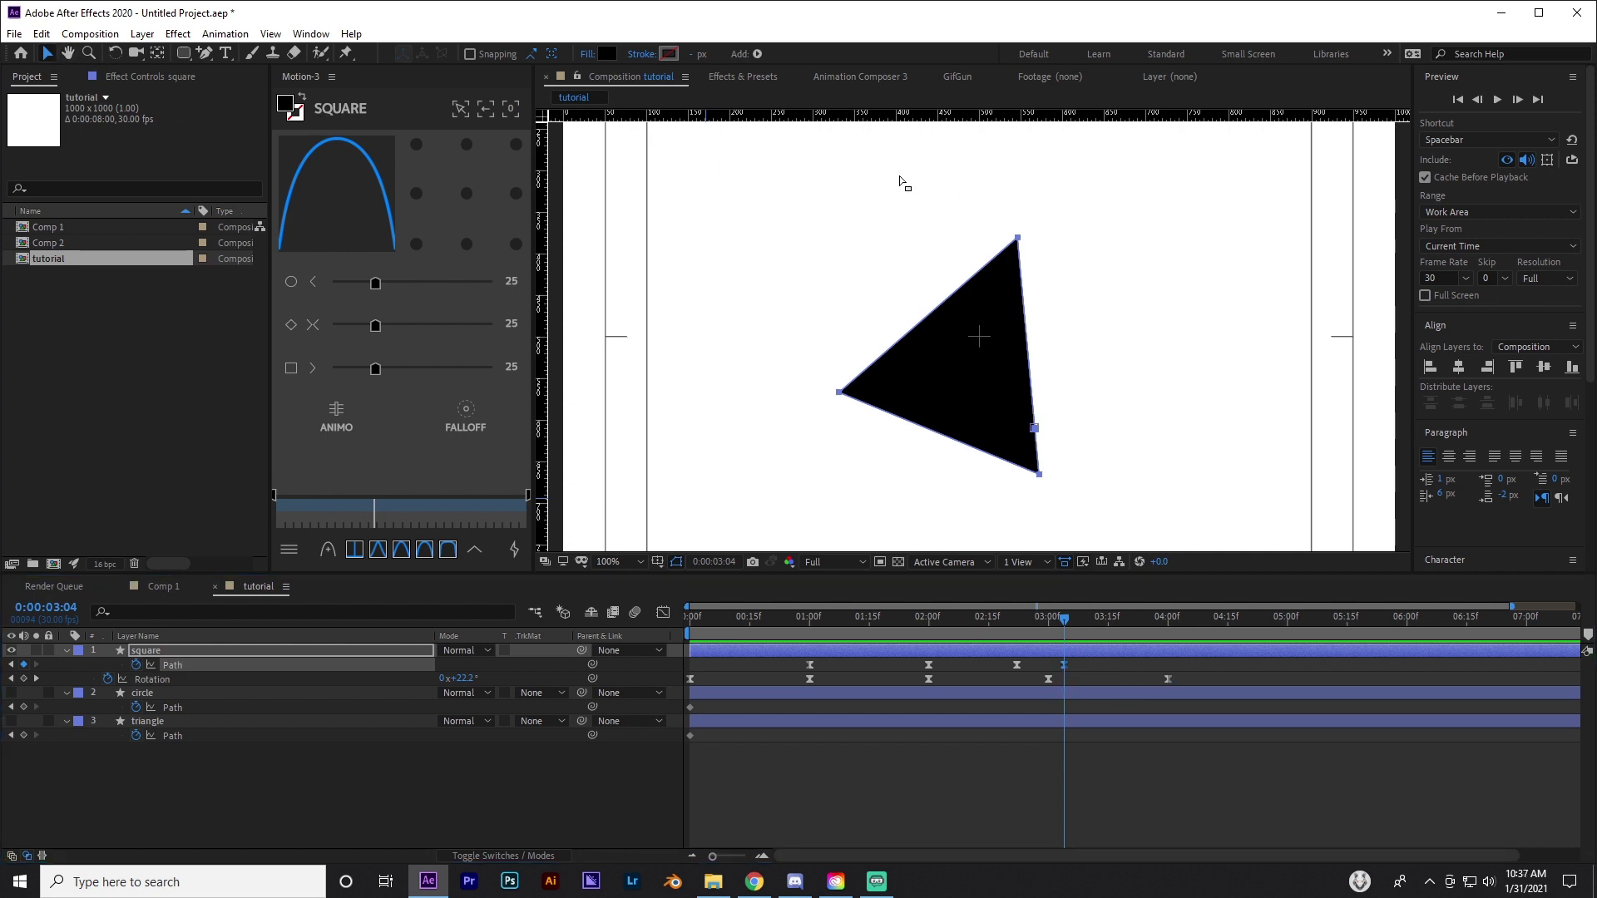
pyautogui.moveTo(977, 199); pyautogui.dragTo(1040, 173)
pyautogui.moveTo(1000, 619); pyautogui.dragTo(1064, 619)
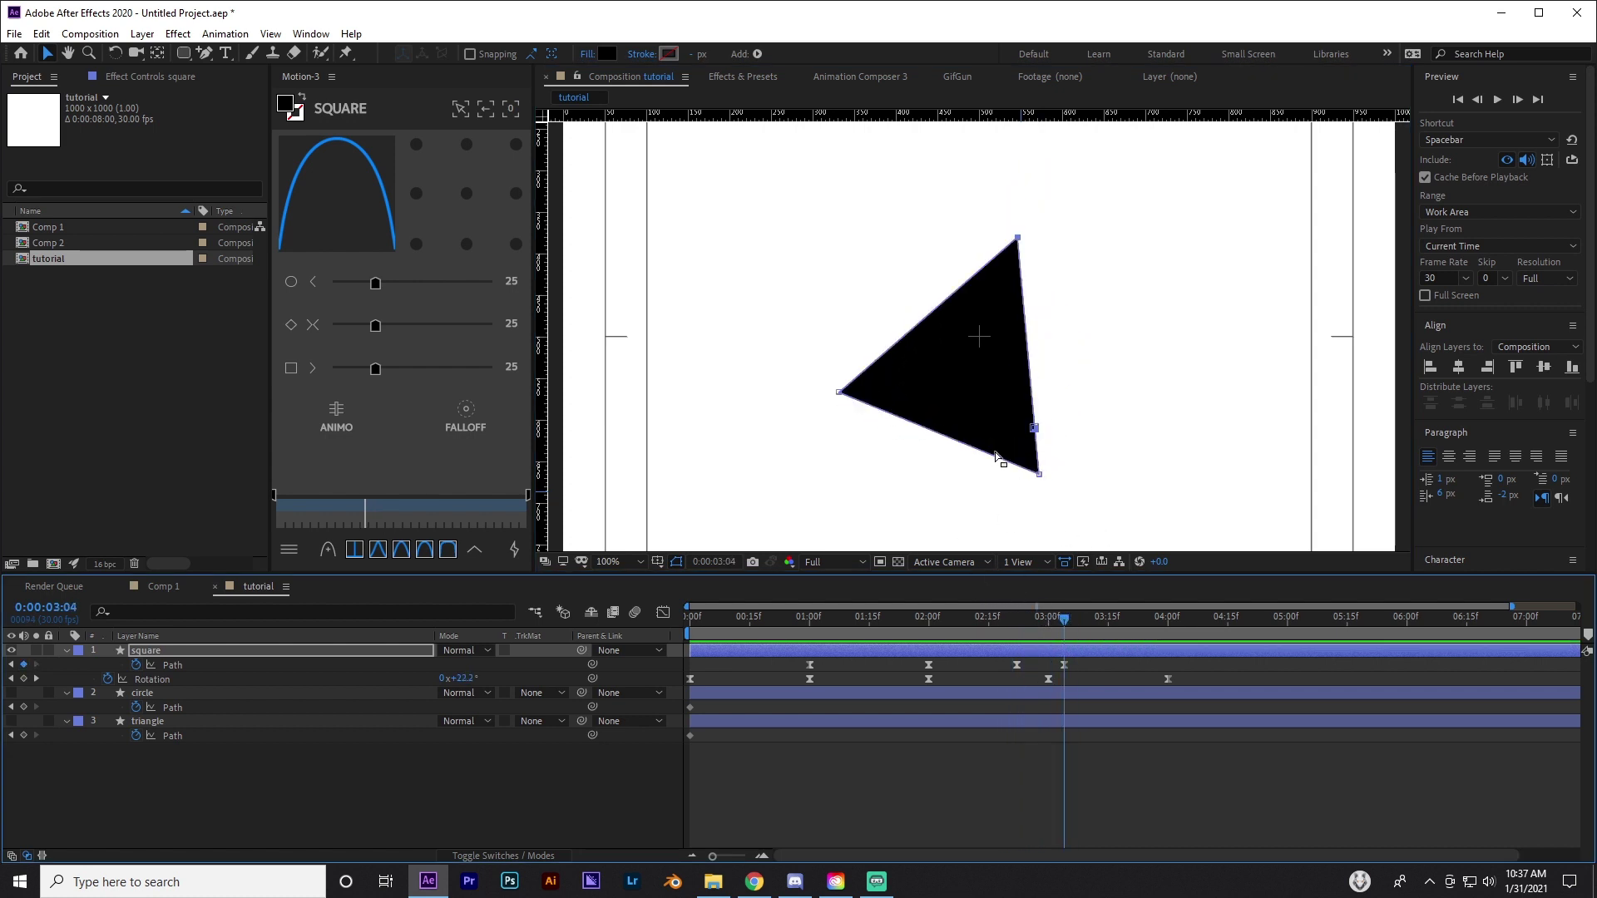
# Try to bulge the circle's upper-right edge at 0:00:02:00 by pulling out its top and right vertex handles, and undo it
pyautogui.moveTo(1055, 632); pyautogui.dragTo(929, 615)
pyautogui.click(998, 243)
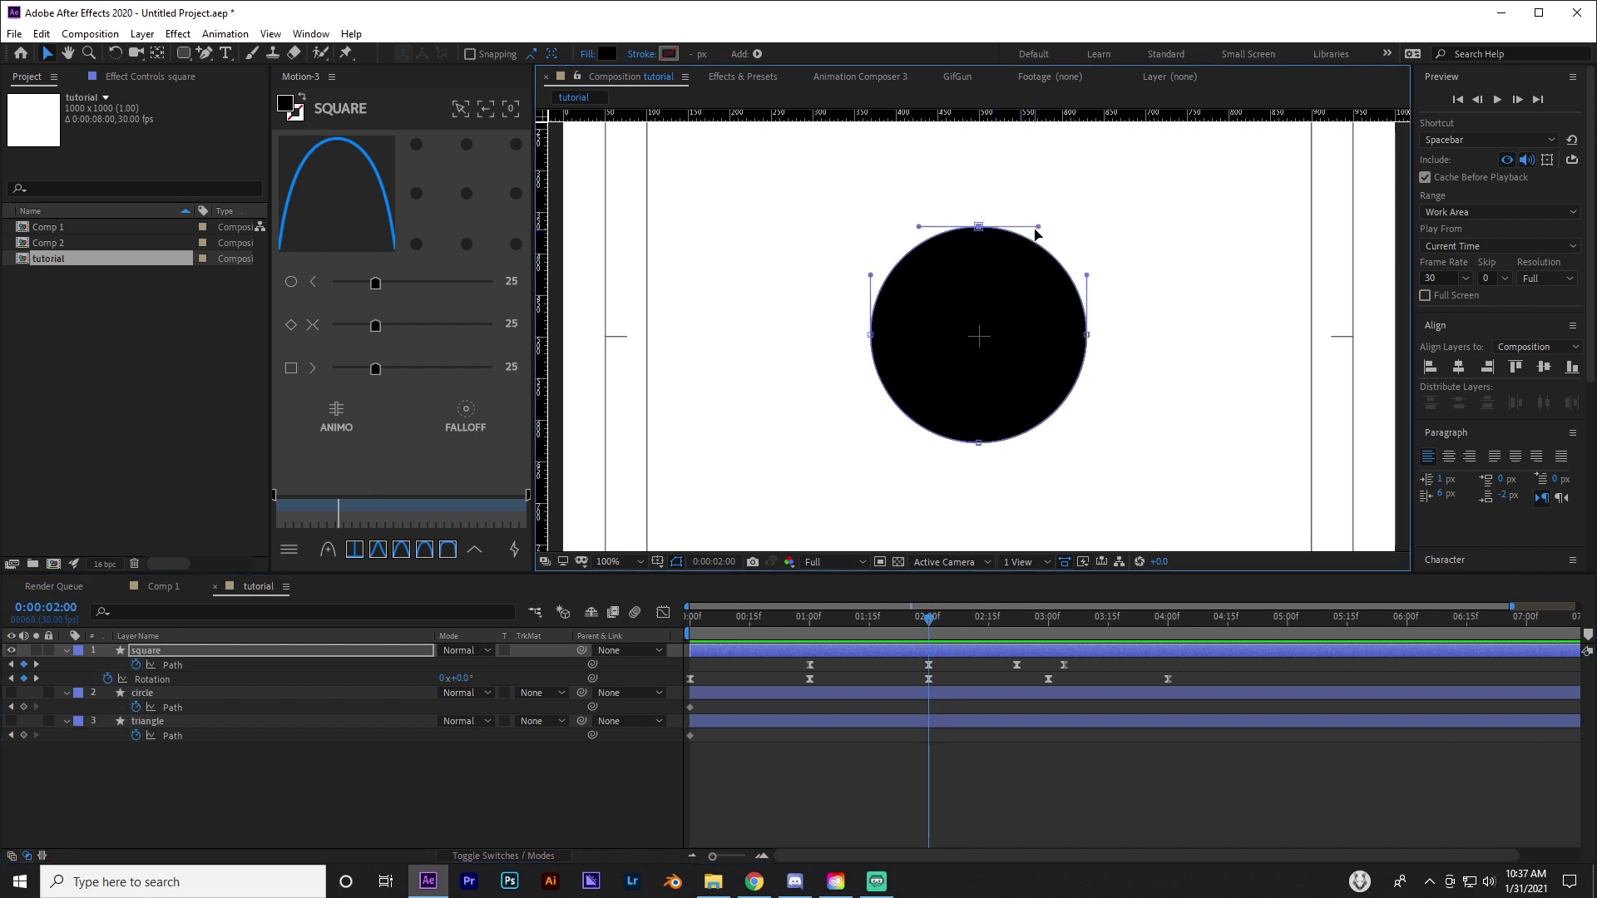
pyautogui.moveTo(1037, 227); pyautogui.dragTo(1067, 205)
pyautogui.moveTo(1086, 274); pyautogui.dragTo(1094, 271)
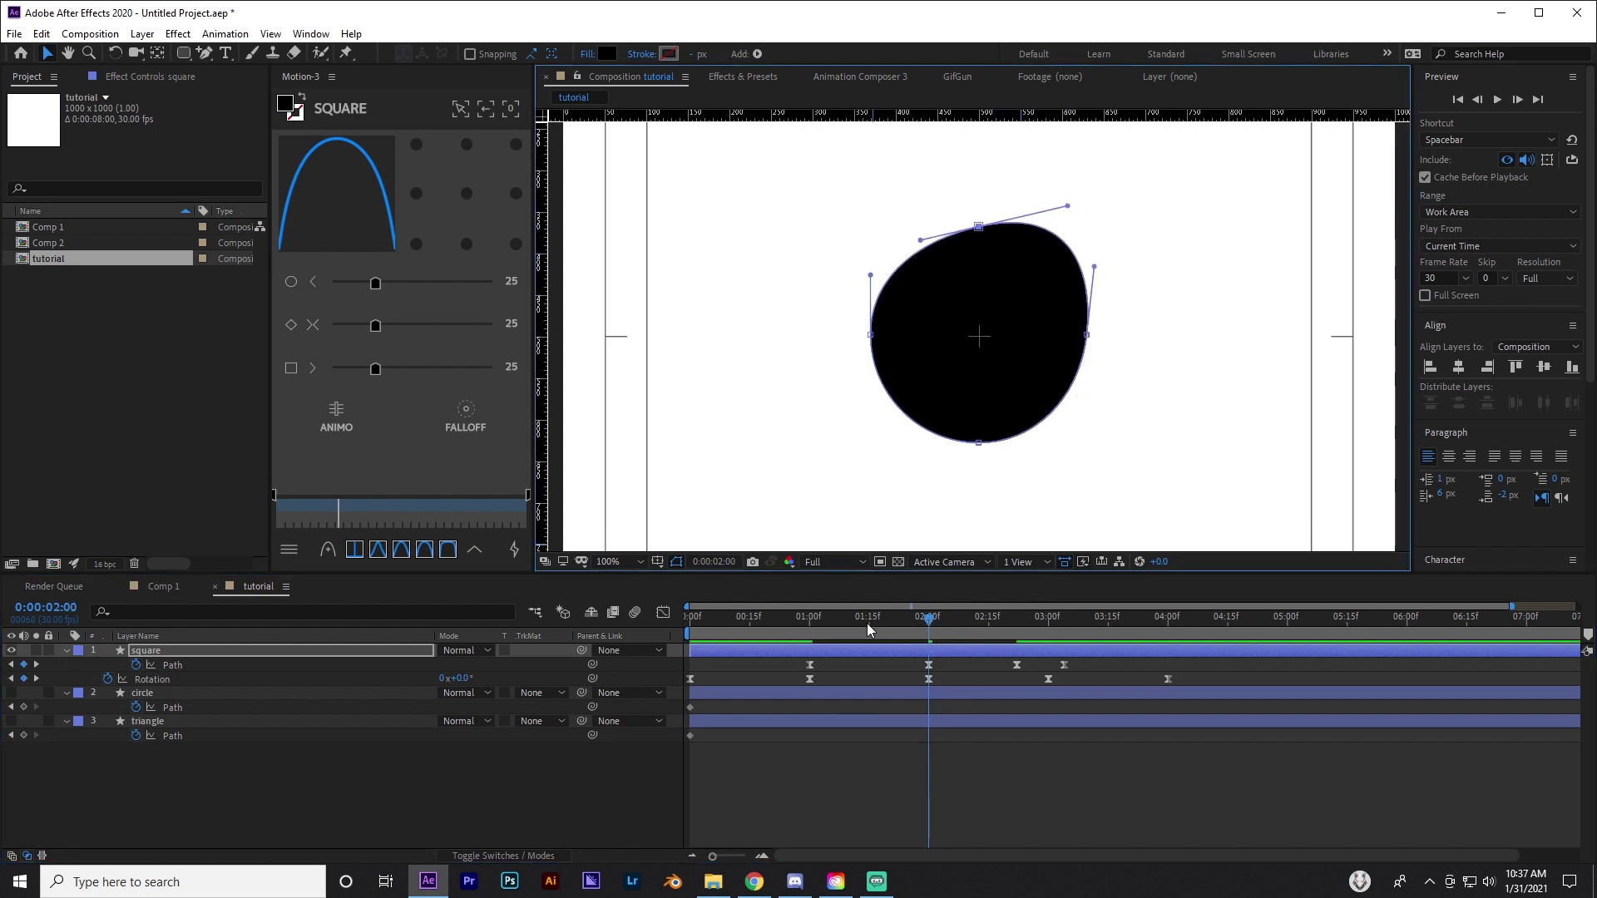
pyautogui.moveTo(919, 622)
pyautogui.mouseDown()
pyautogui.moveTo(848, 620)
pyautogui.moveTo(958, 615)
pyautogui.moveTo(931, 624)
pyautogui.mouseUp()
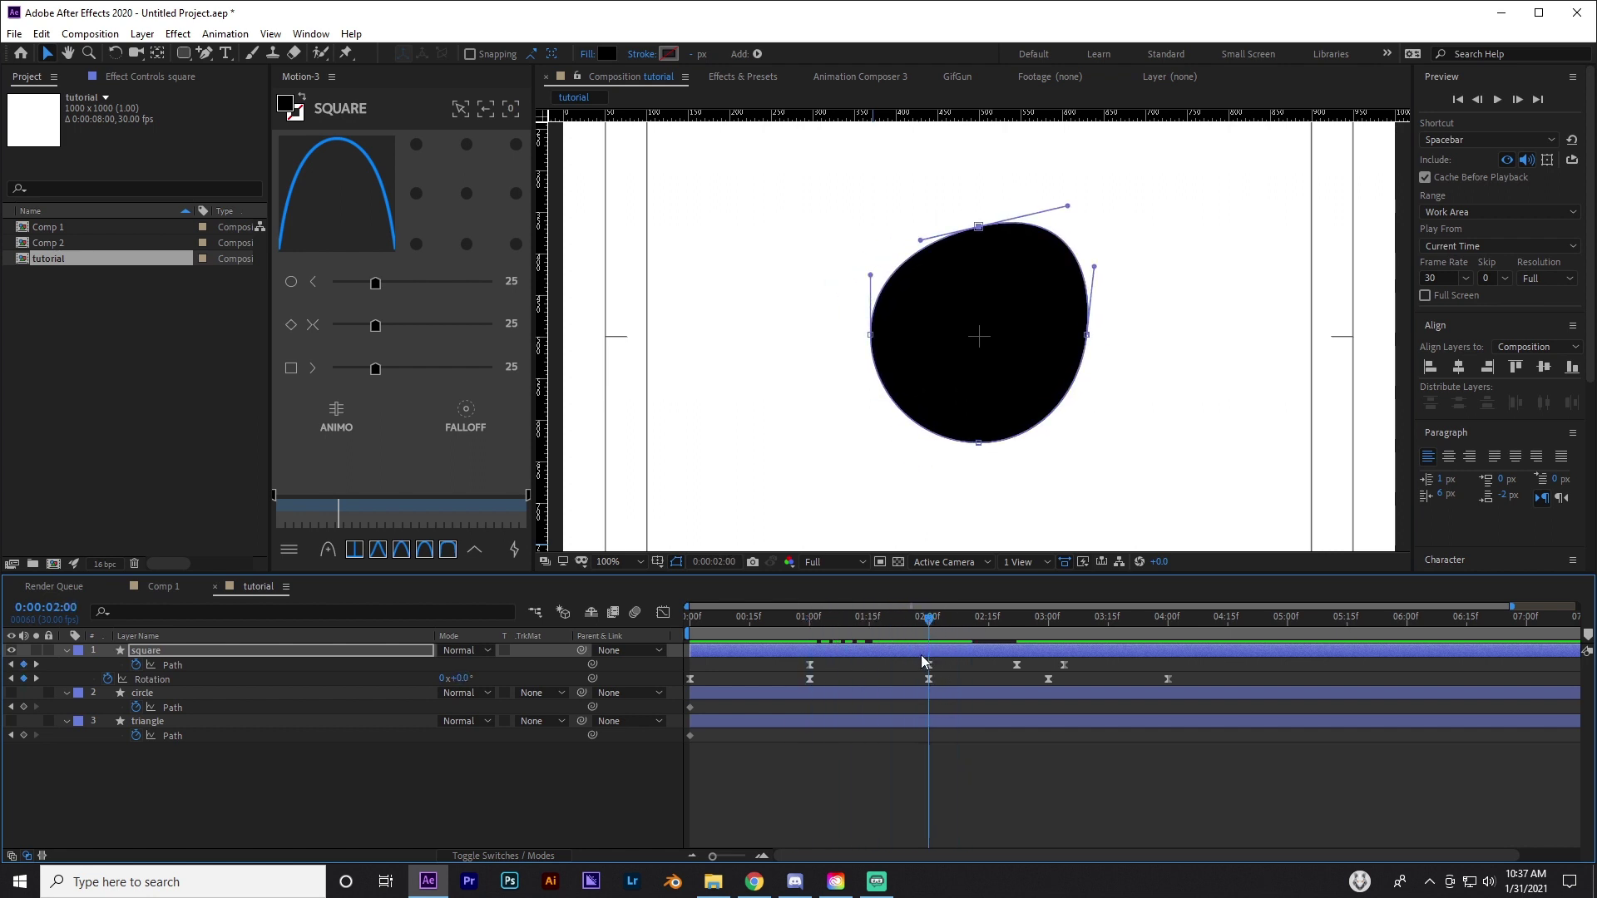
pyautogui.hotkey('ctrl', 'z')
pyautogui.hotkey('ctrl', 'z')
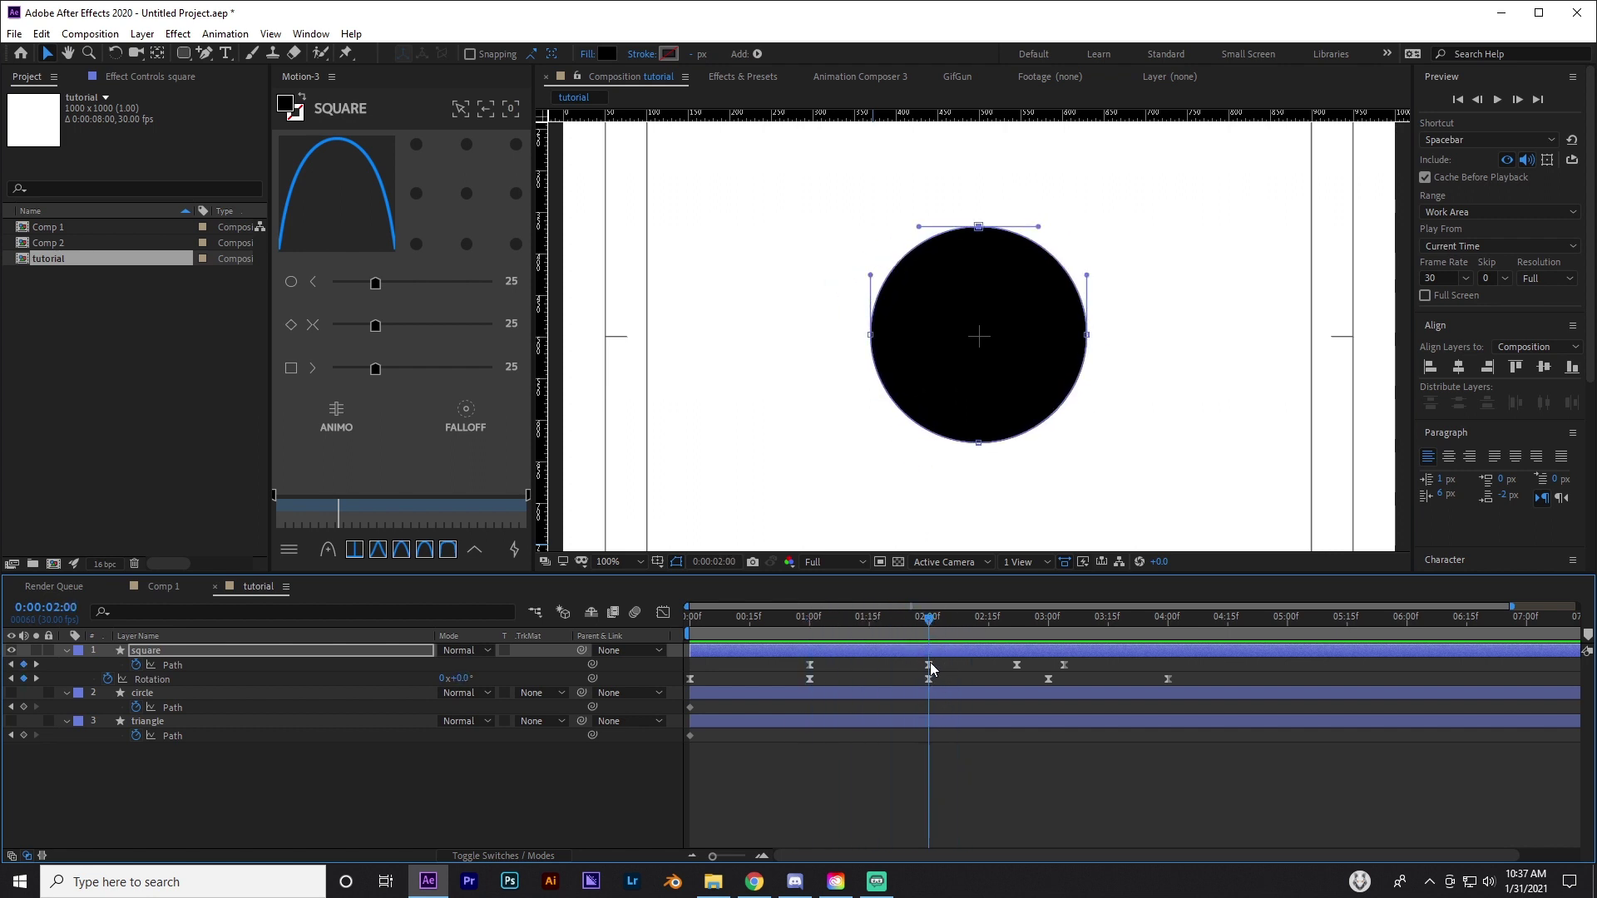
# Copy the square layer's circle Path keyframe from 0:00:02:00 to about 0:00:02:13
pyautogui.click(929, 666)
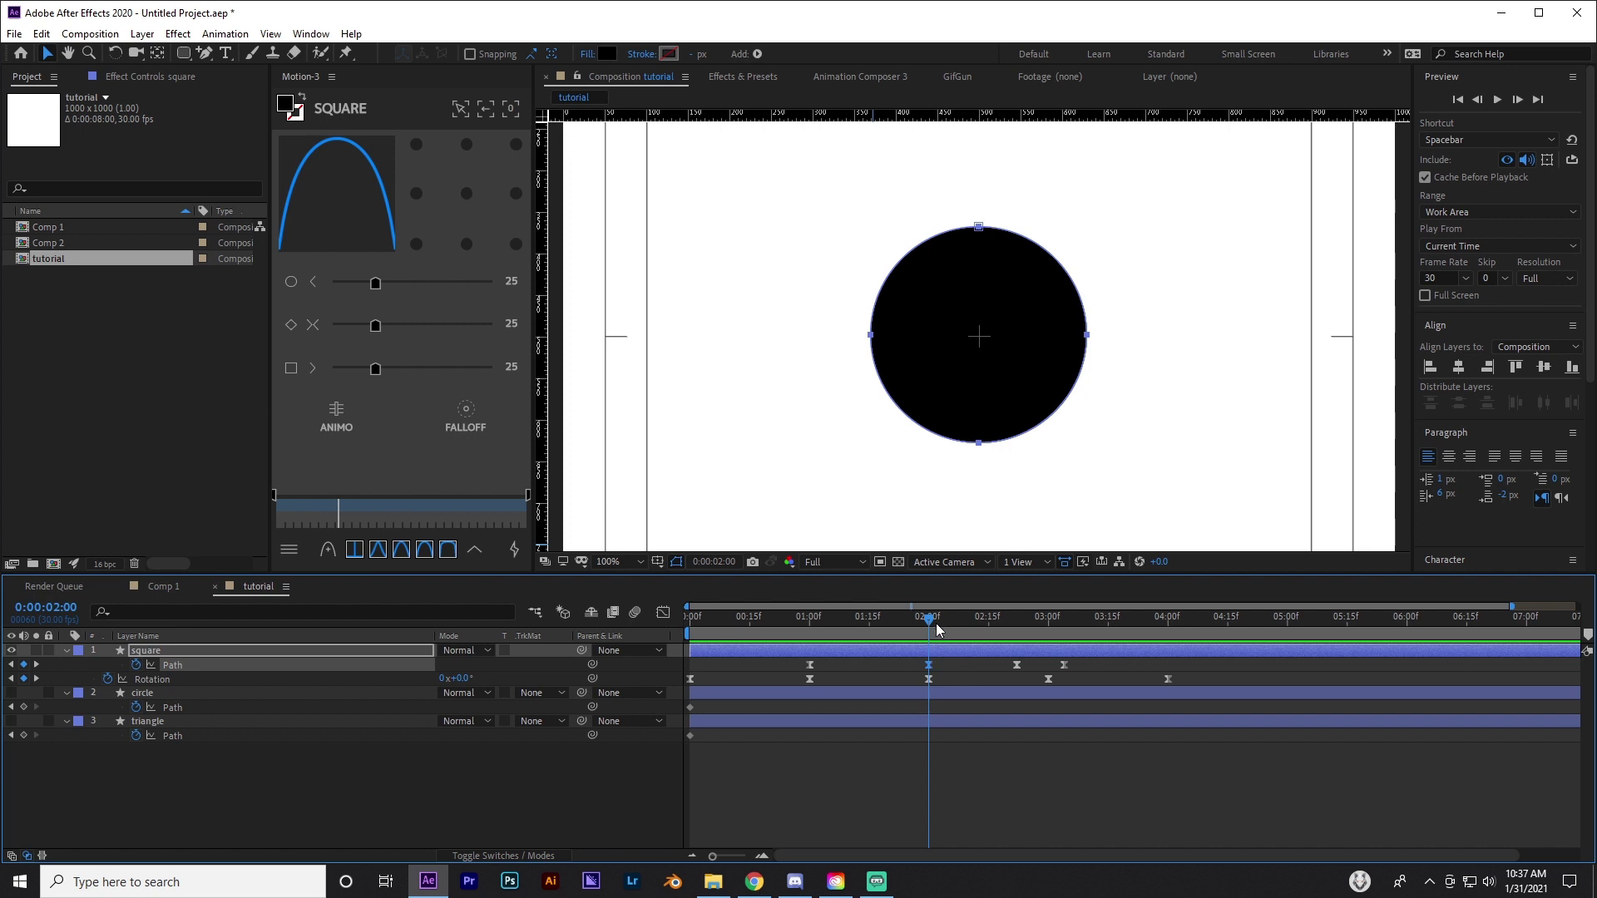
pyautogui.moveTo(929, 620)
pyautogui.mouseDown()
pyautogui.moveTo(980, 626)
pyautogui.moveTo(930, 625)
pyautogui.mouseUp()
pyautogui.hotkey('ctrl', 'v')
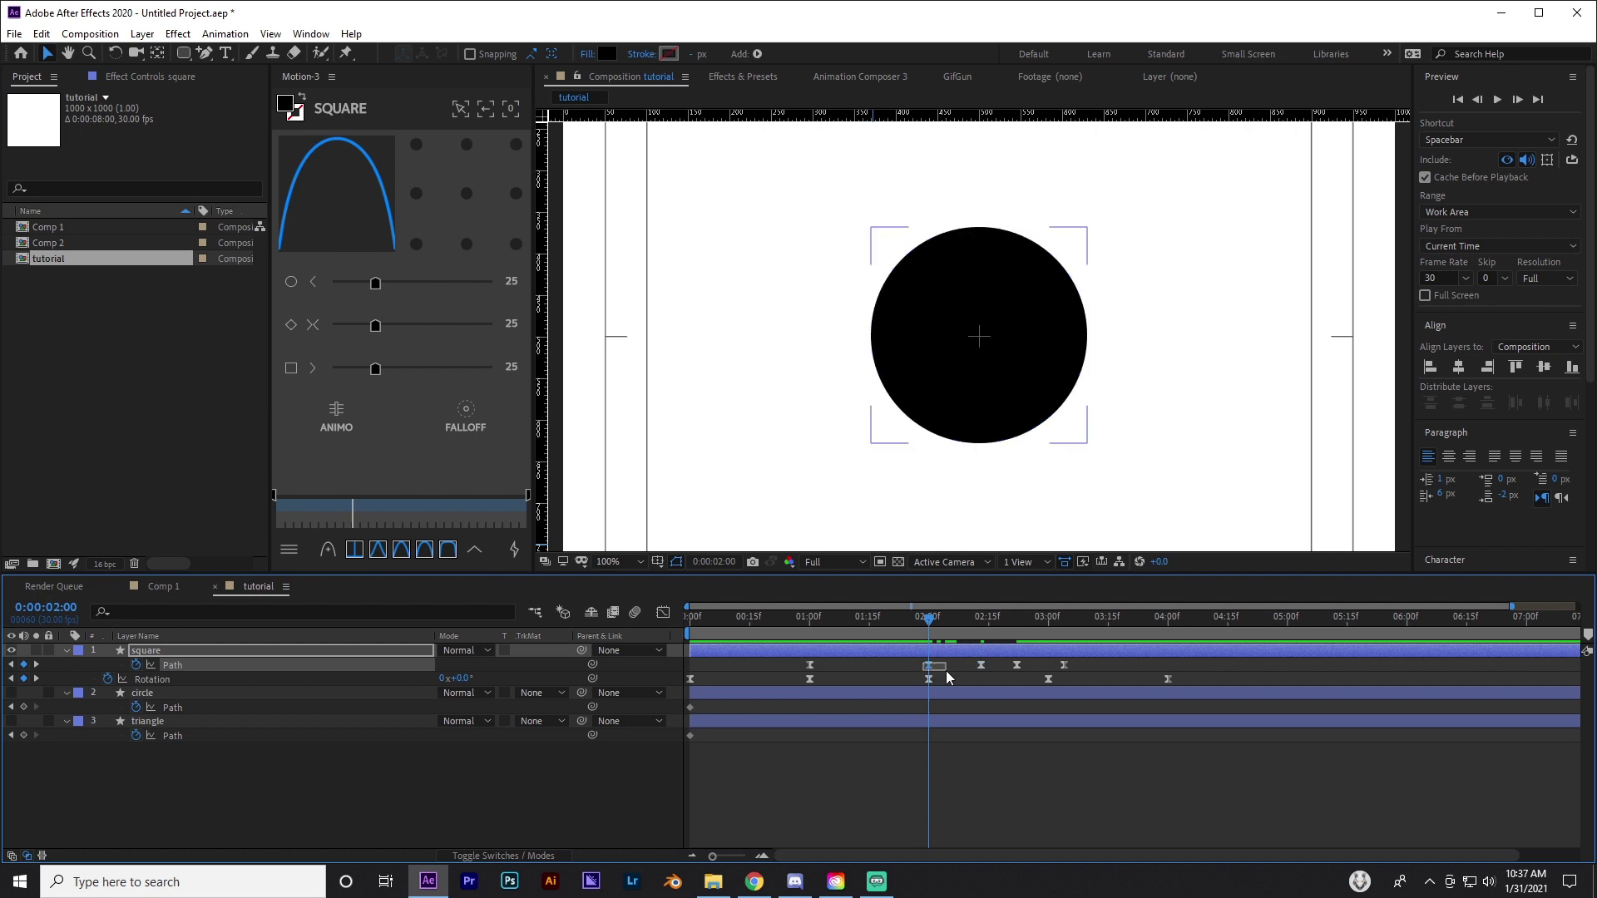
# Bulge the circle's upper-right edge at the 0:00:02:00 Path keyframe by extending its top and right vertex handles, and scrub through the result
pyautogui.click(976, 226)
pyautogui.moveTo(1038, 226); pyautogui.dragTo(1057, 211)
pyautogui.moveTo(1086, 276); pyautogui.dragTo(1095, 254)
pyautogui.click(1012, 450)
pyautogui.click(928, 620)
pyautogui.press('space')
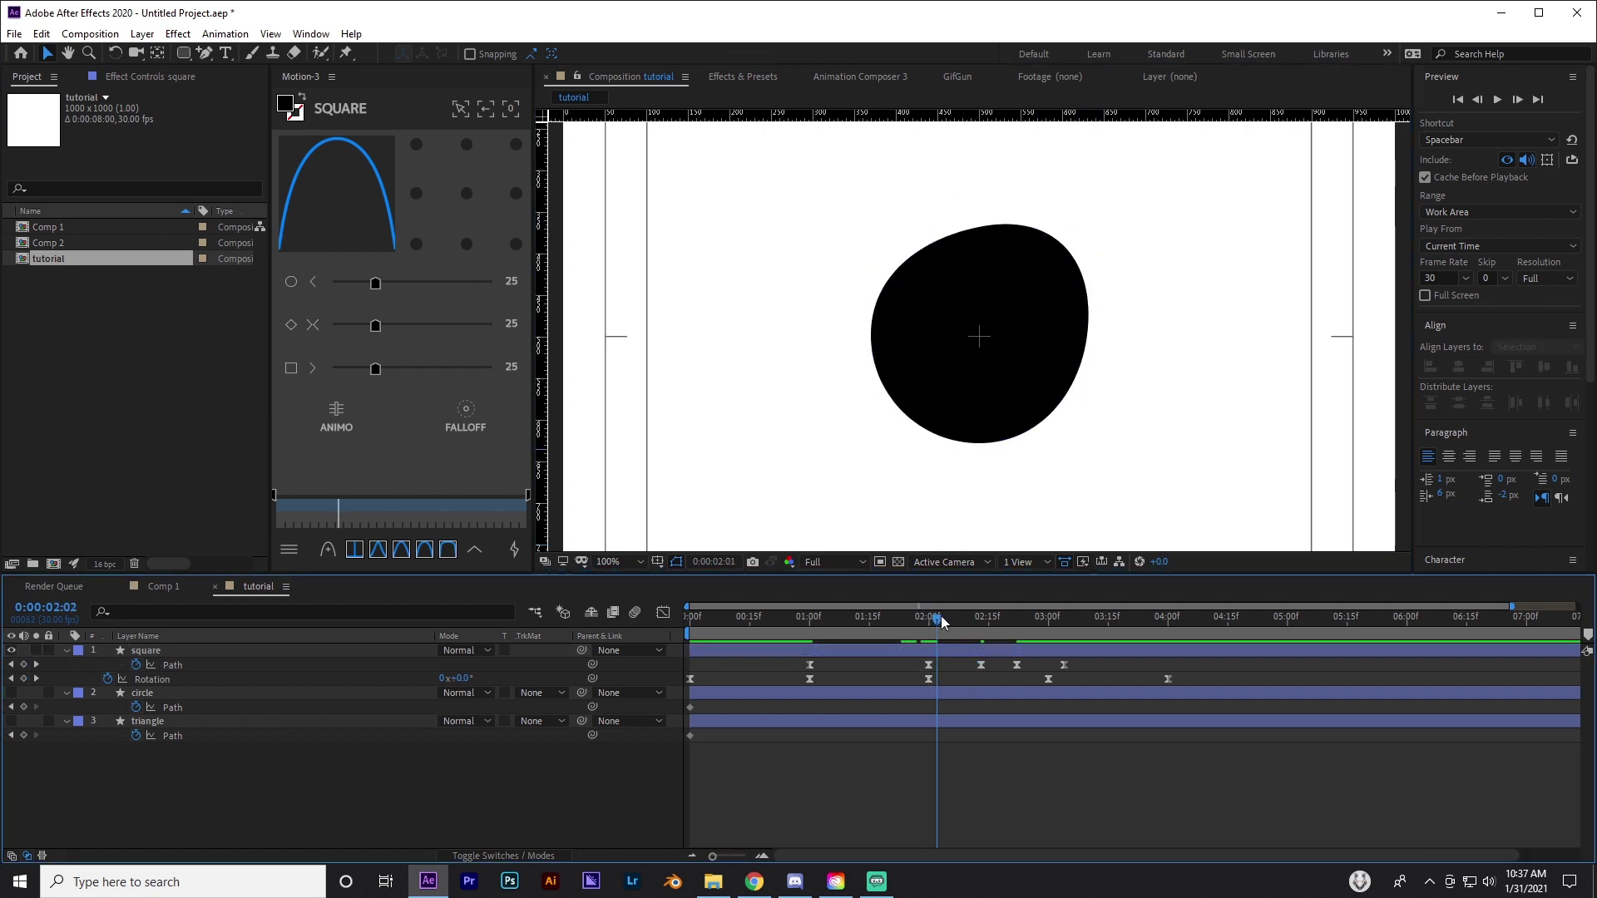
pyautogui.moveTo(846, 614); pyautogui.dragTo(946, 616)
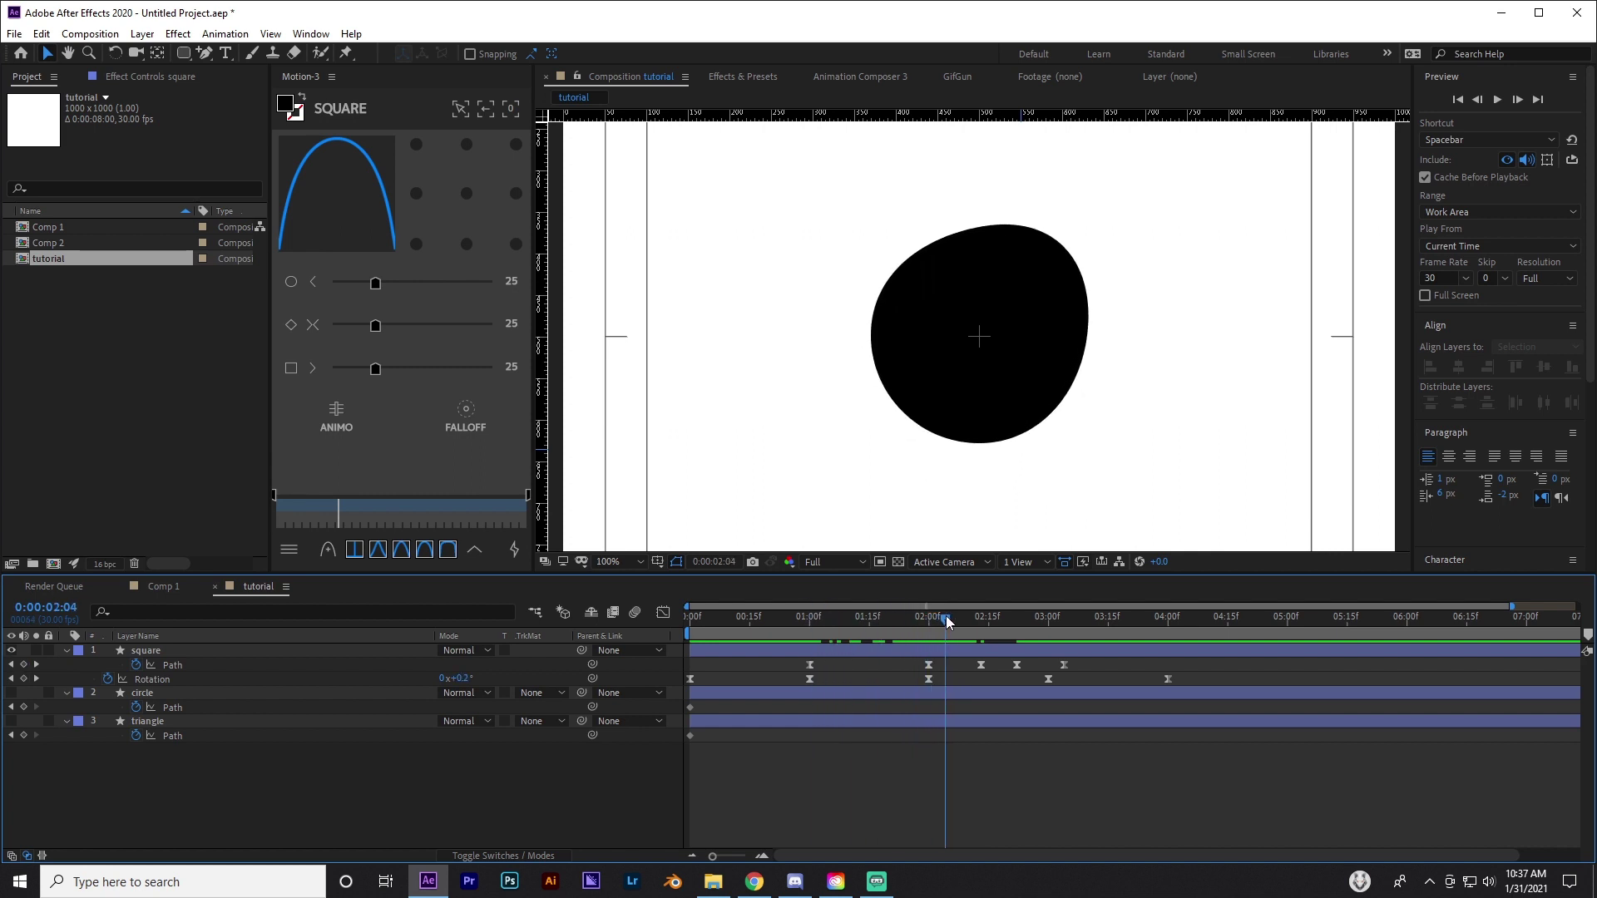
# Shorten the outgoing ease of the 0:00:02:00 Path keyframe in the speed graph and scrub through the morph
pyautogui.click(925, 664)
pyautogui.hotkey('shift', 'F3')
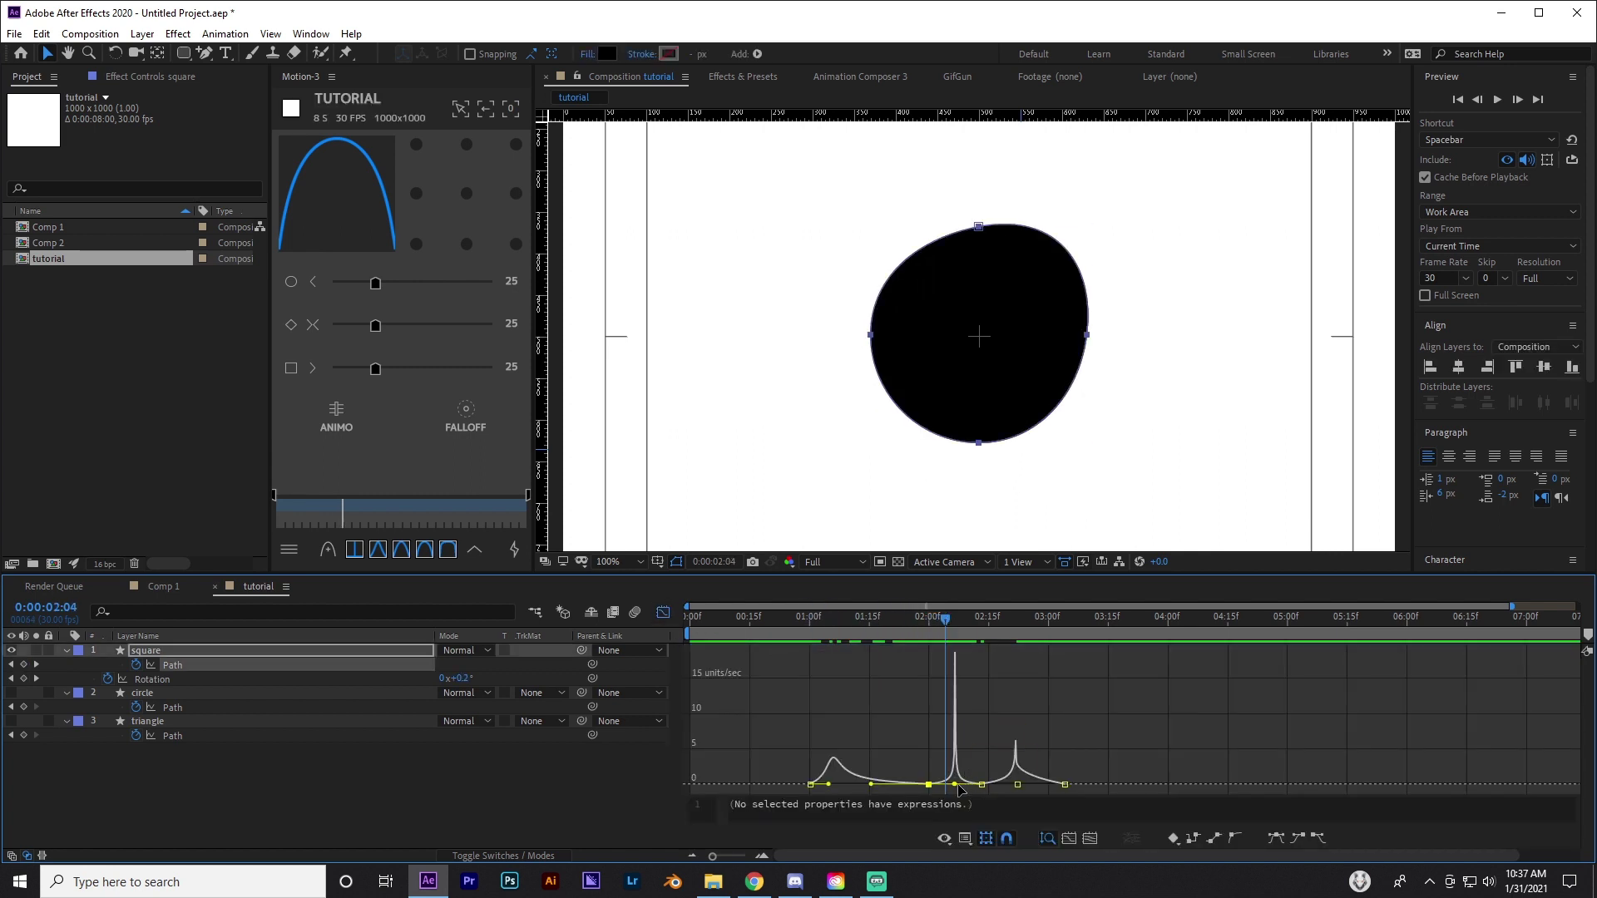
pyautogui.moveTo(955, 785)
pyautogui.mouseDown()
pyautogui.moveTo(971, 785)
pyautogui.moveTo(933, 784)
pyautogui.mouseUp()
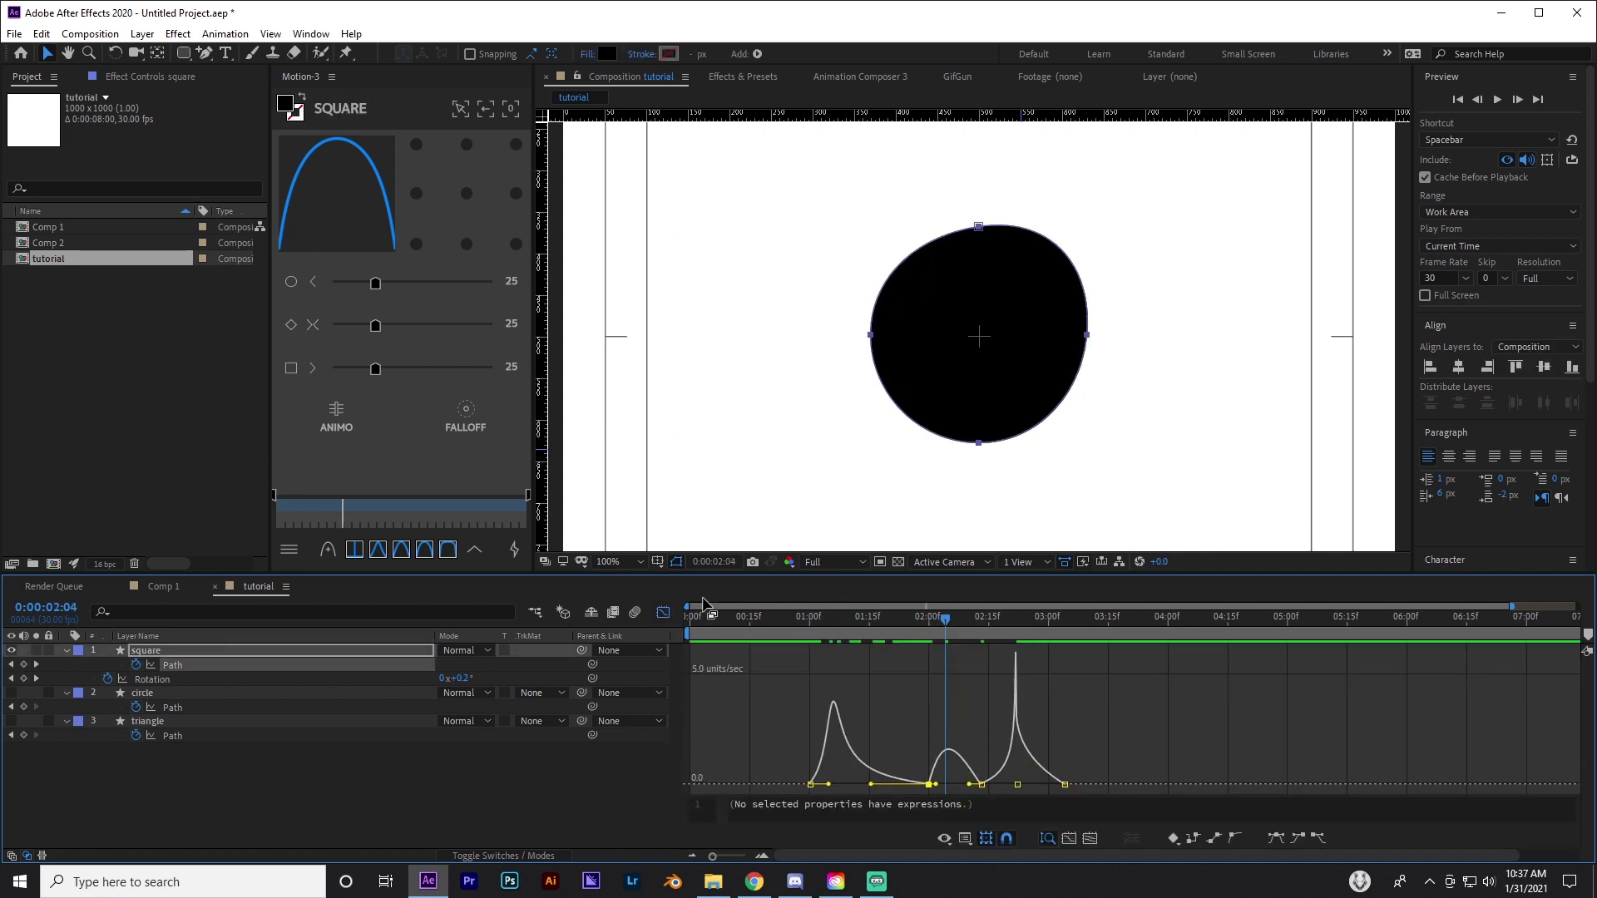
pyautogui.click(663, 612)
pyautogui.moveTo(815, 620); pyautogui.dragTo(973, 651)
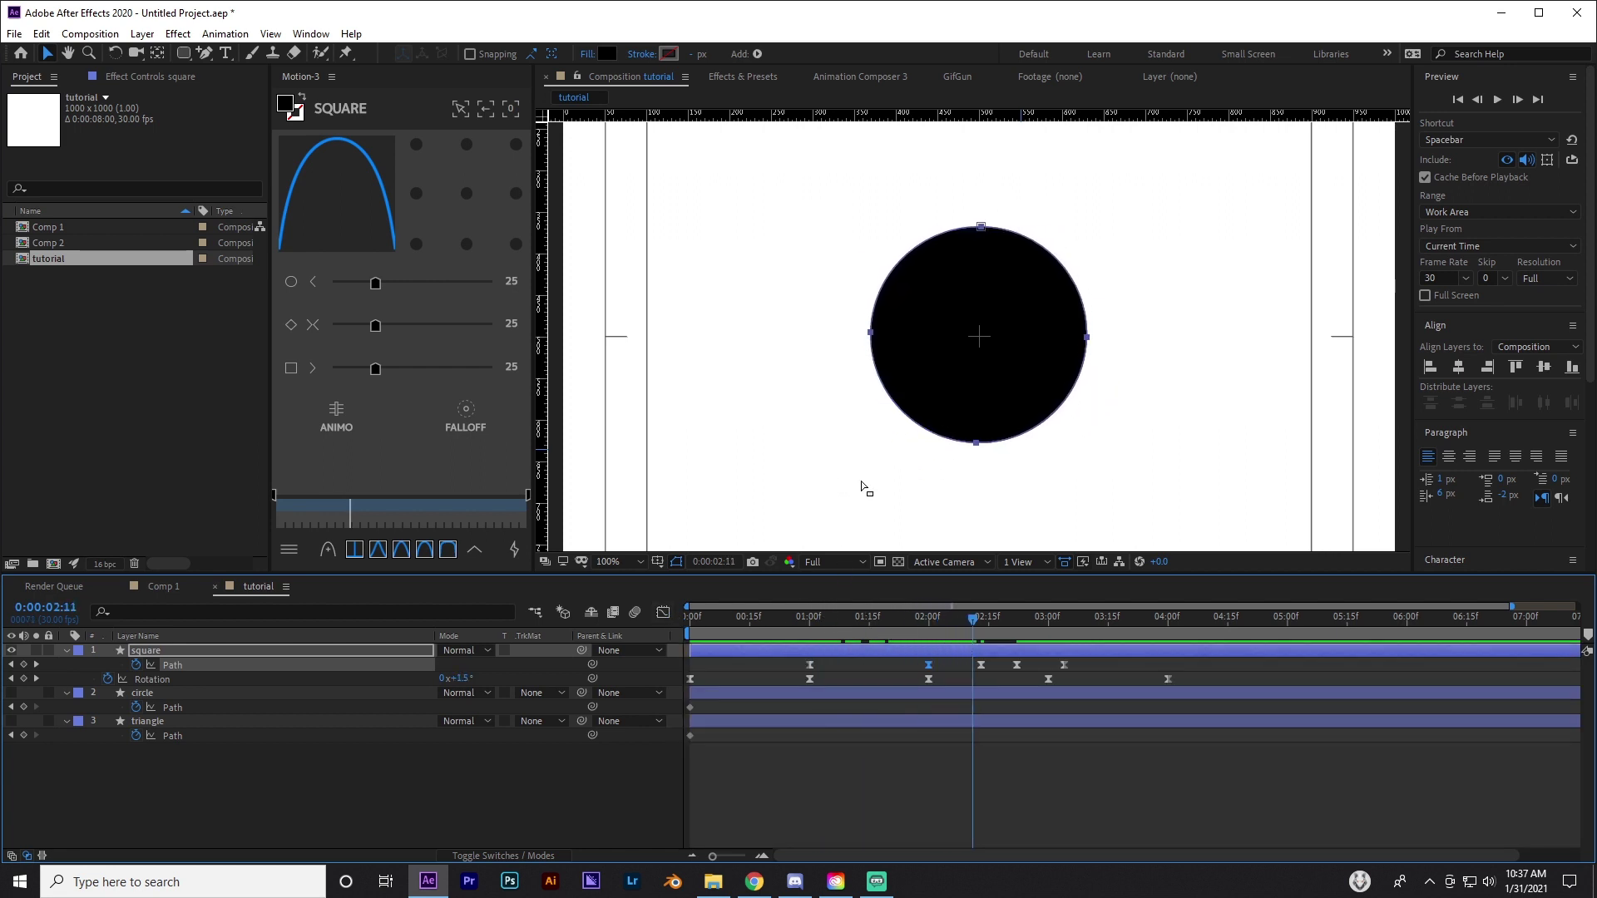
pyautogui.scroll(-1, 862, 488)
pyautogui.scroll(1, 862, 491)
pyautogui.scroll(-1, 863, 491)
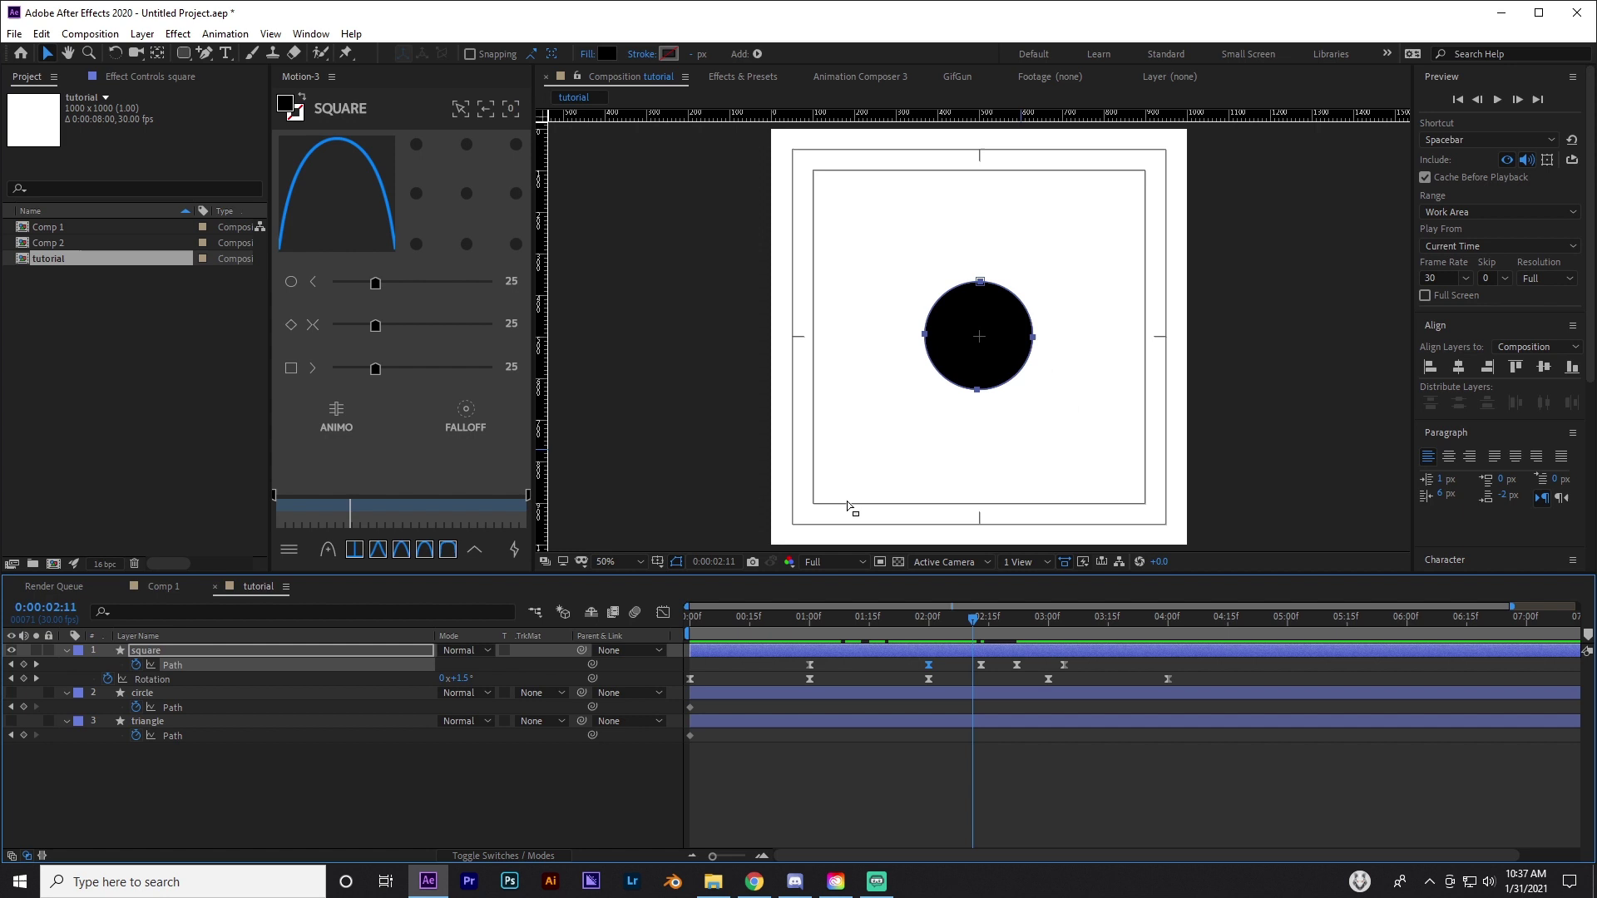
pyautogui.click(624, 561)
pyautogui.click(642, 274)
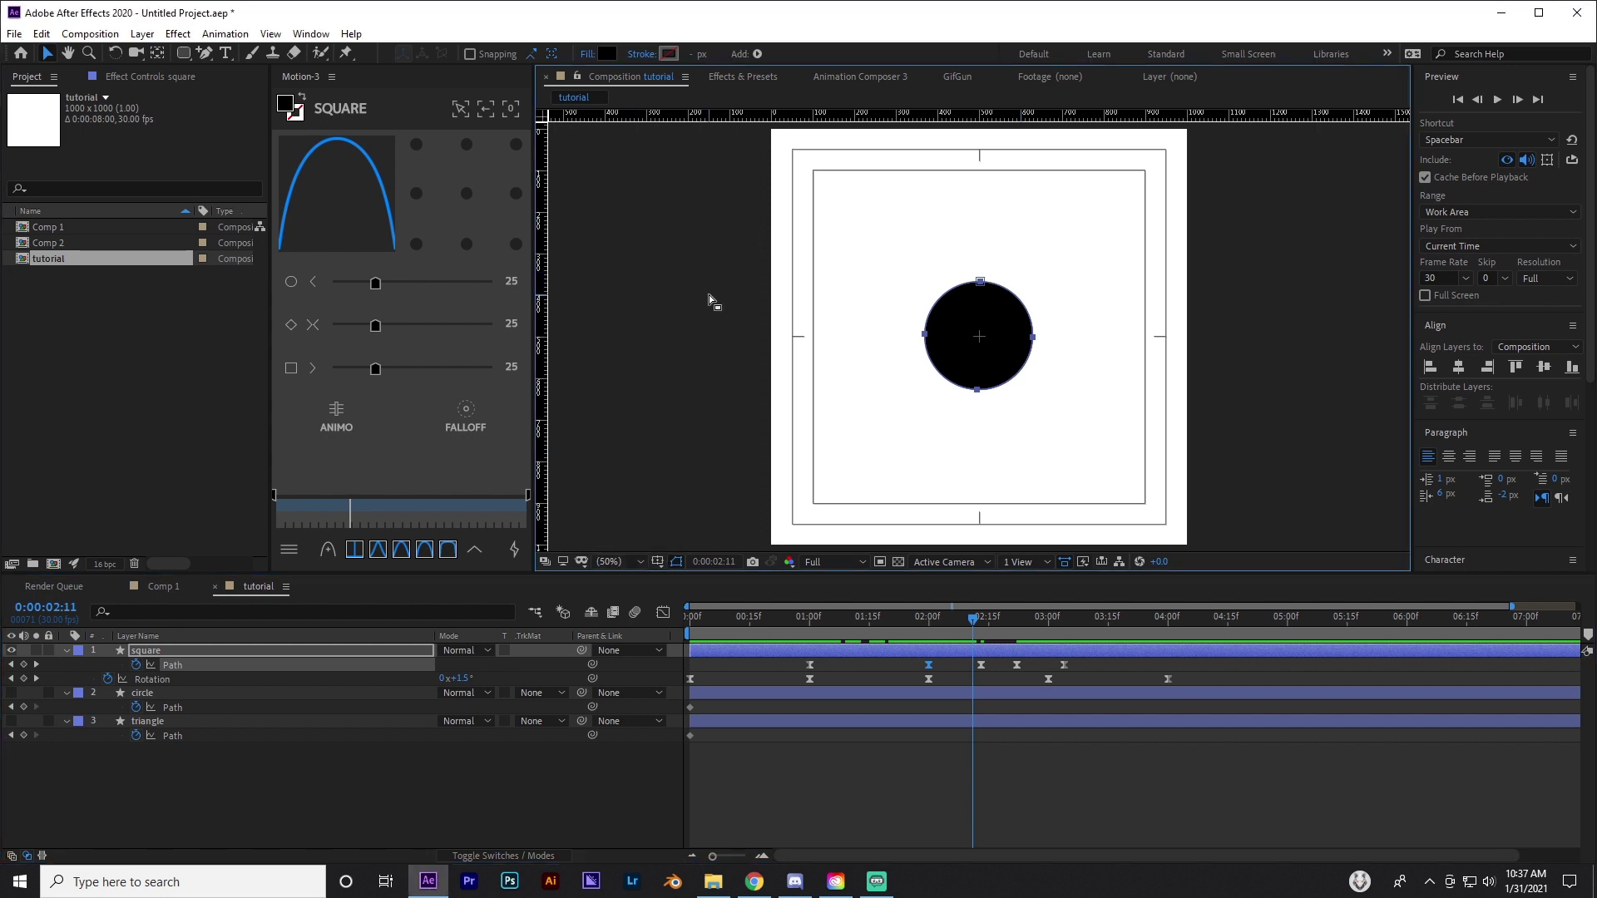